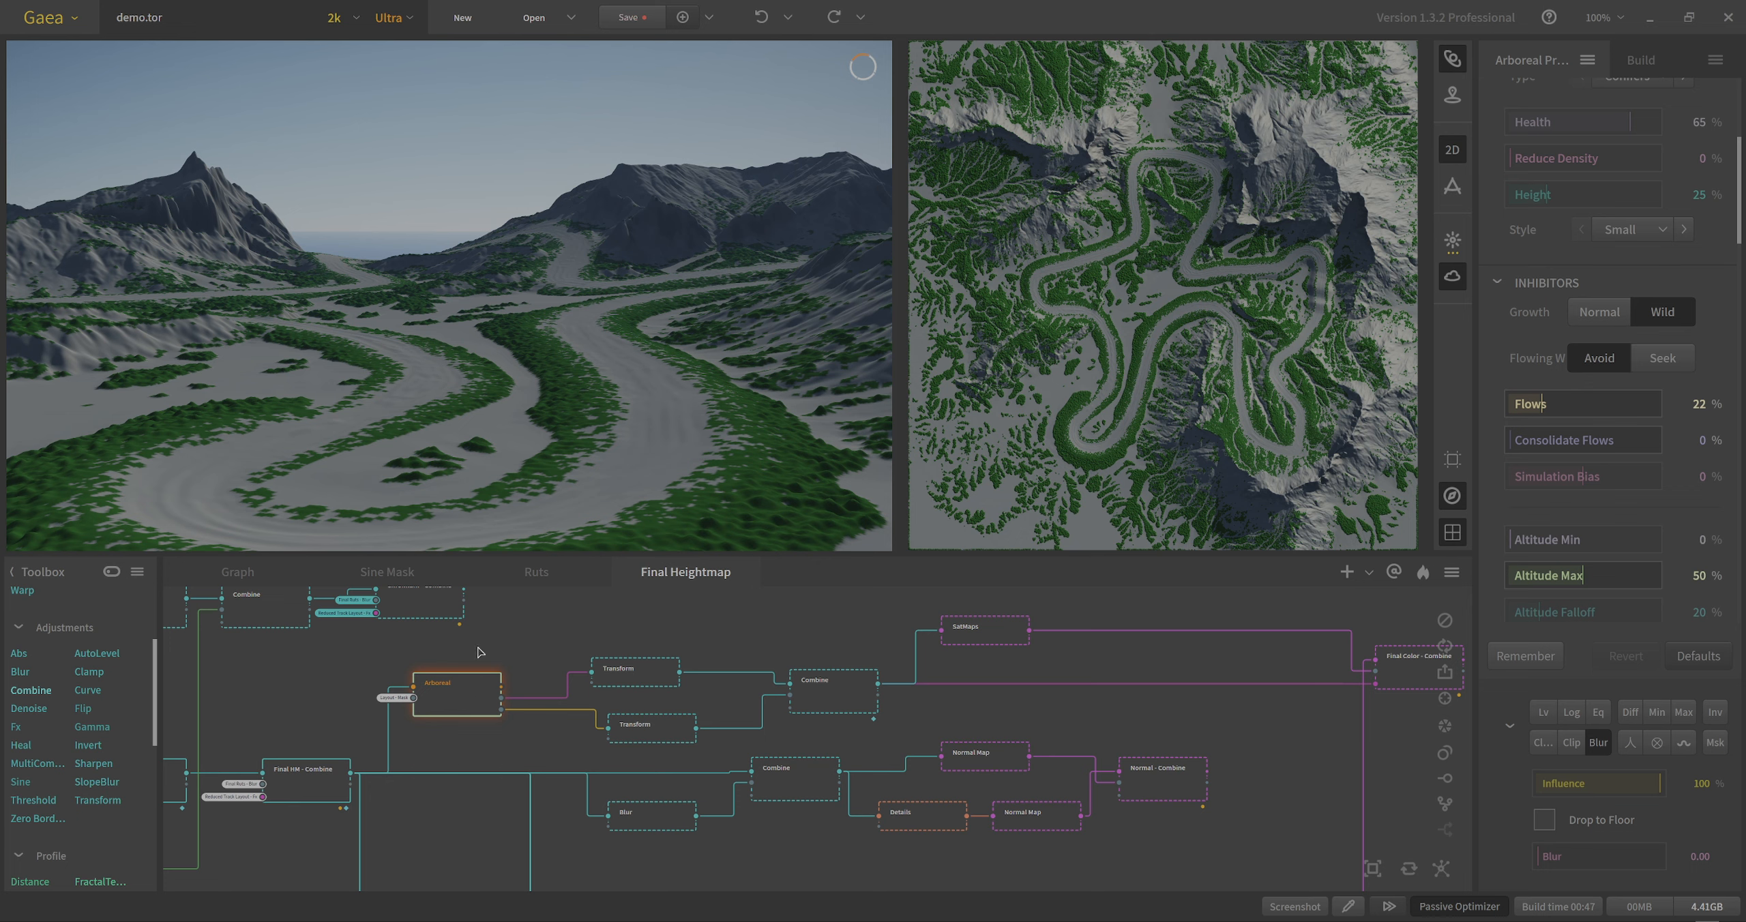
Compare the Final HM - Combine heightmap with the Arboreal node's vegetation on the terrain.
{"action": "scroll", "coordinate": [430, 402], "scroll_direction": "up", "scroll_amount": 3}
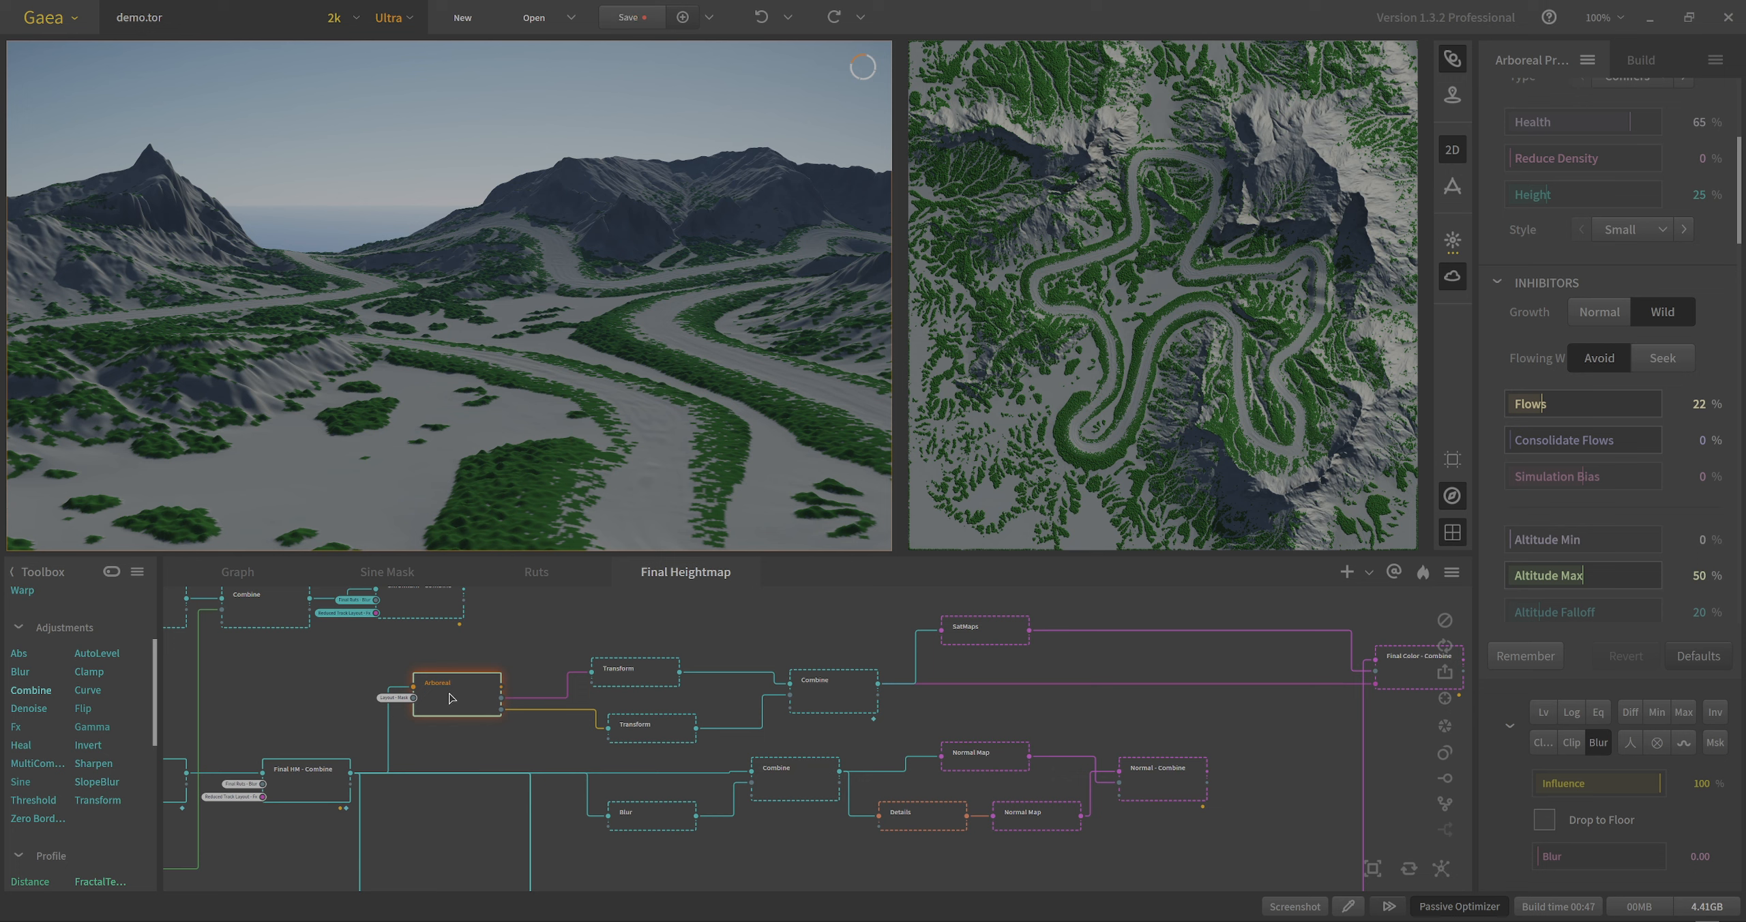
{"action": "left_click", "coordinate": [324, 787]}
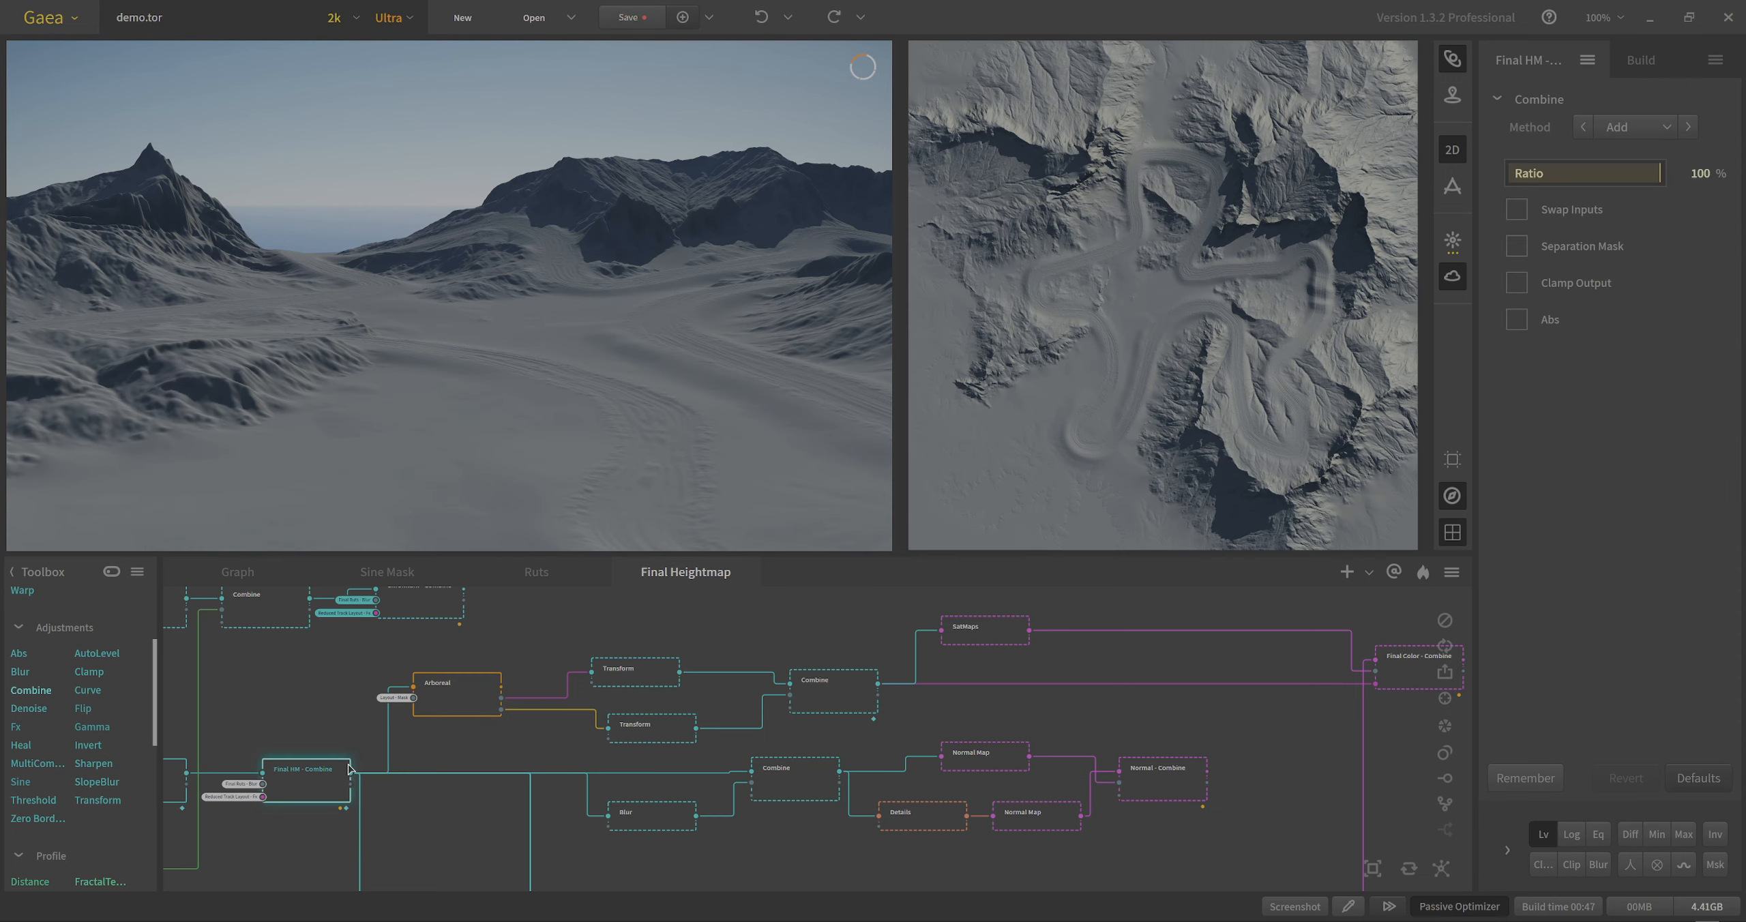
{"action": "left_click", "coordinate": [439, 693]}
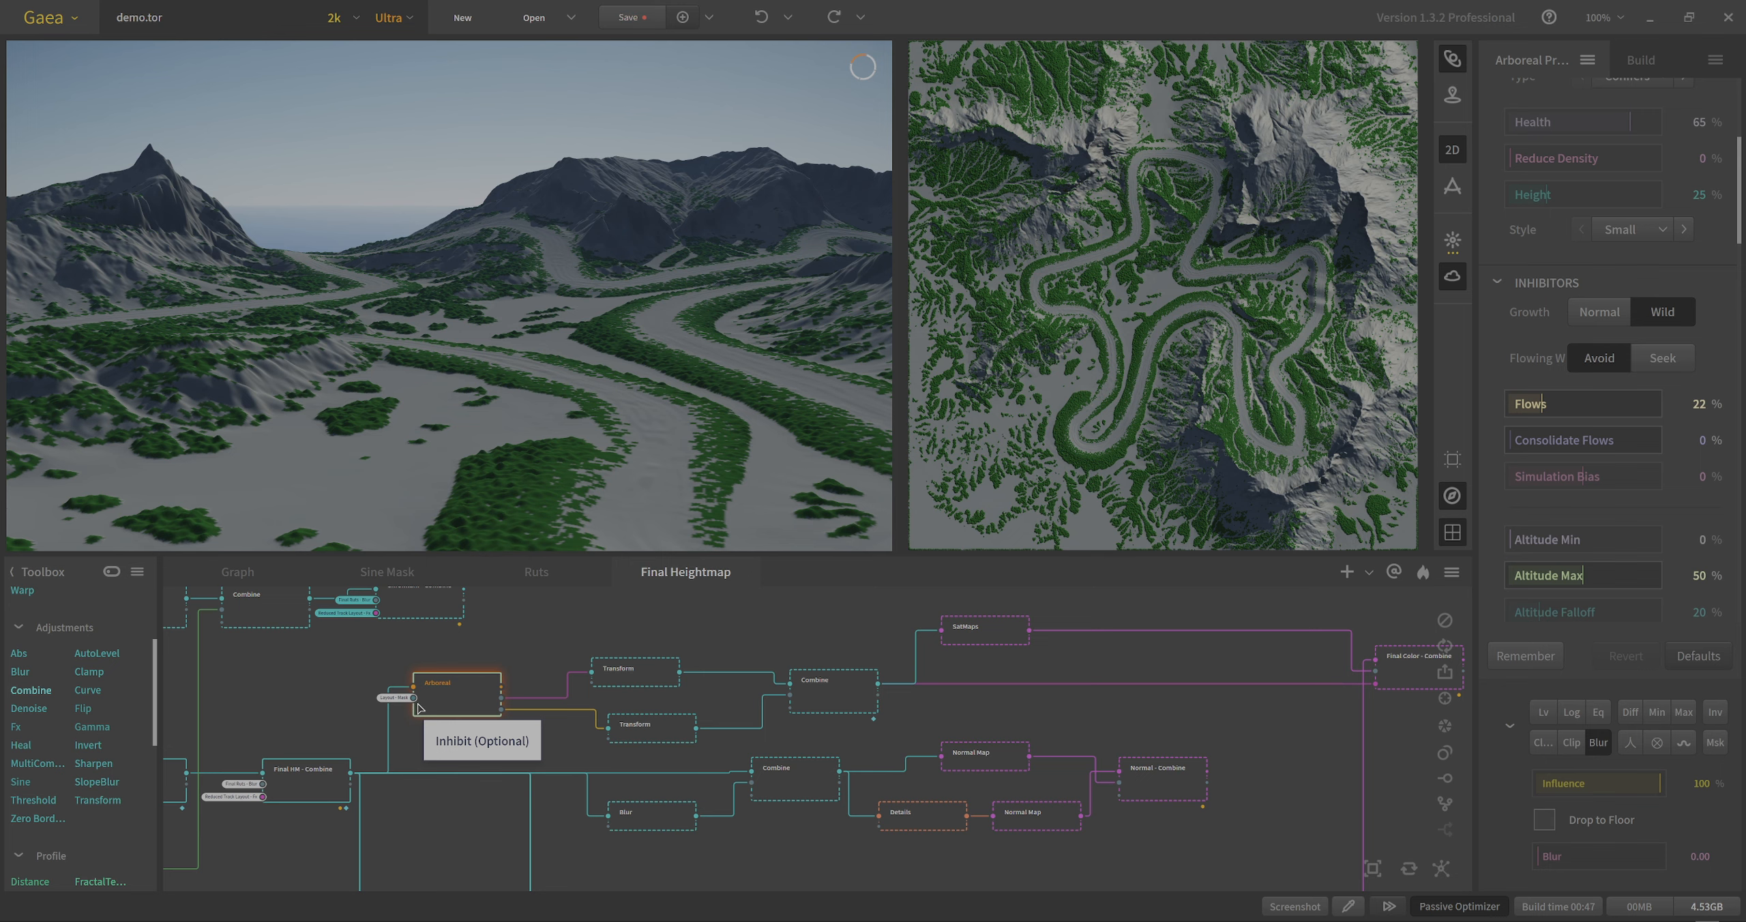
{"action": "left_click_drag", "start_coordinate": [665, 476], "coordinate": [633, 404]}
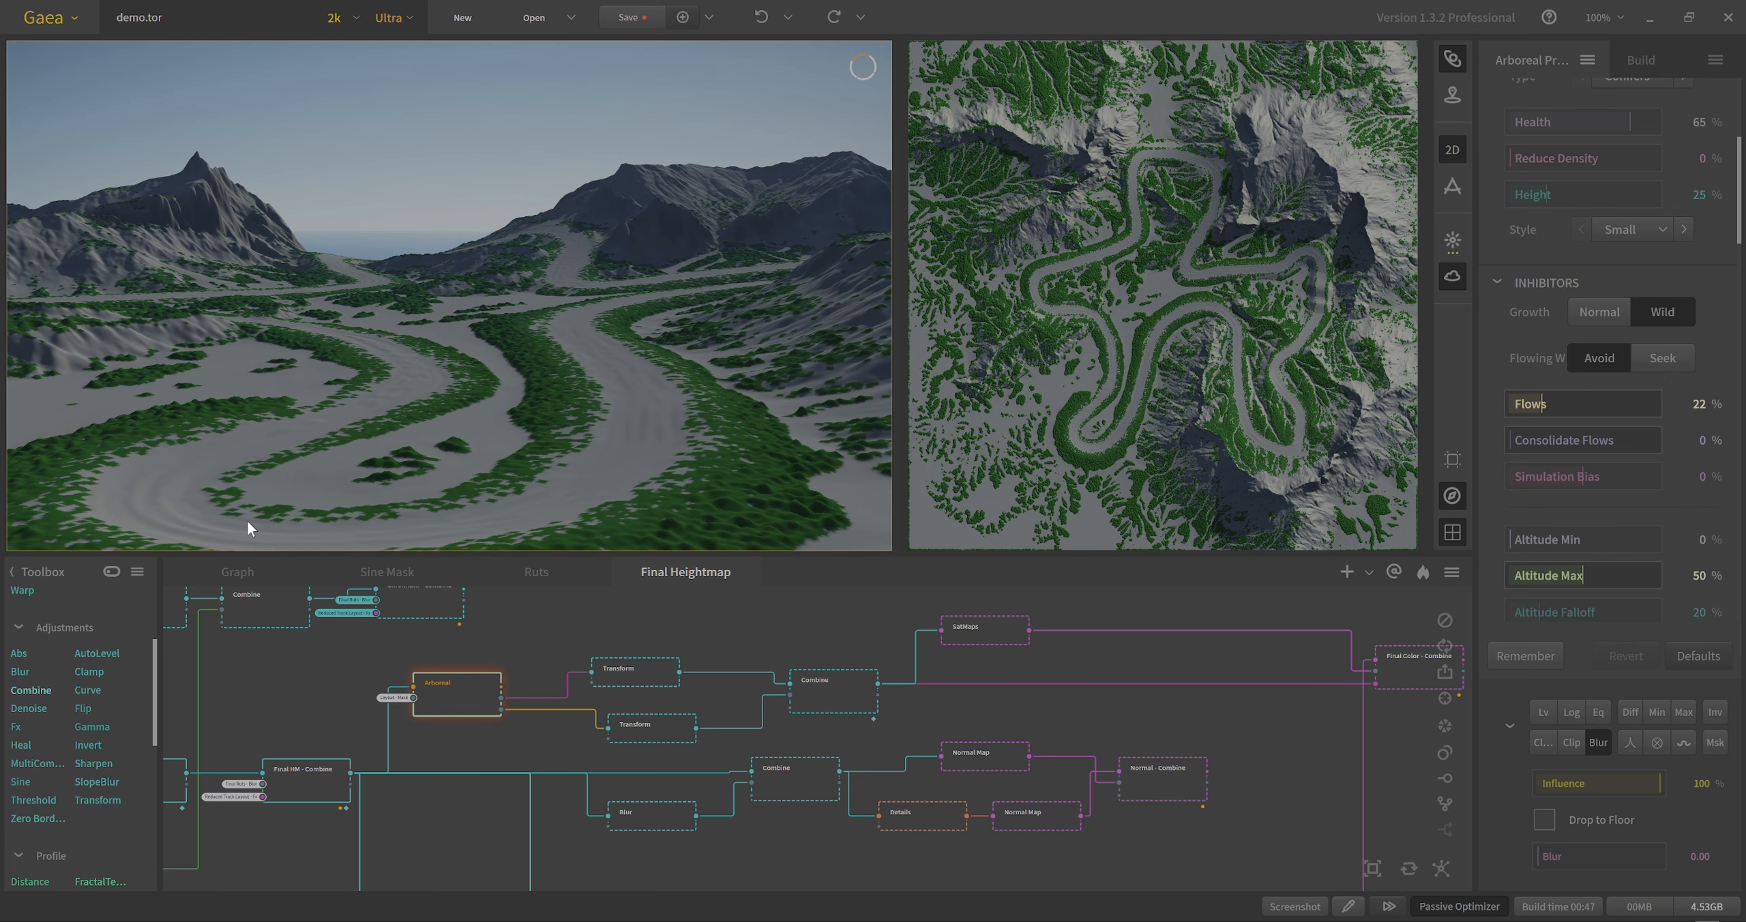
Review the Arboreal node's growth area and inhibitor settings down to the seed, alongside its vegetation on the terrain.
{"action": "scroll", "coordinate": [1623, 247], "scroll_direction": "up", "scroll_amount": 2}
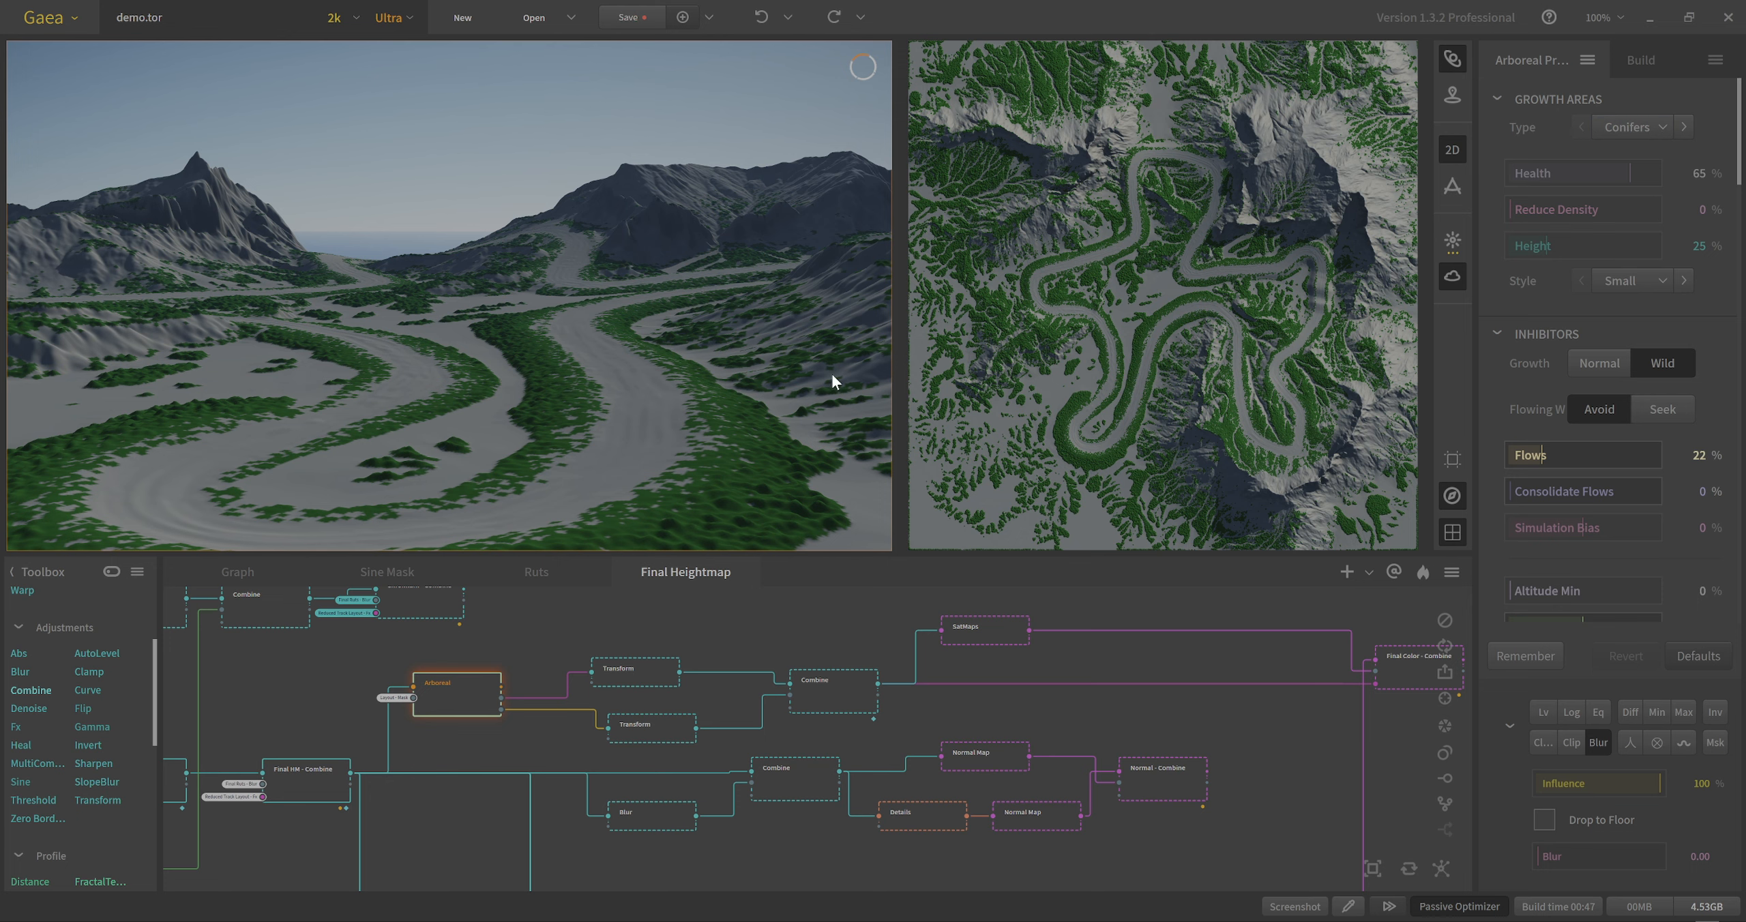
{"action": "left_click_drag", "start_coordinate": [830, 371], "coordinate": [686, 299]}
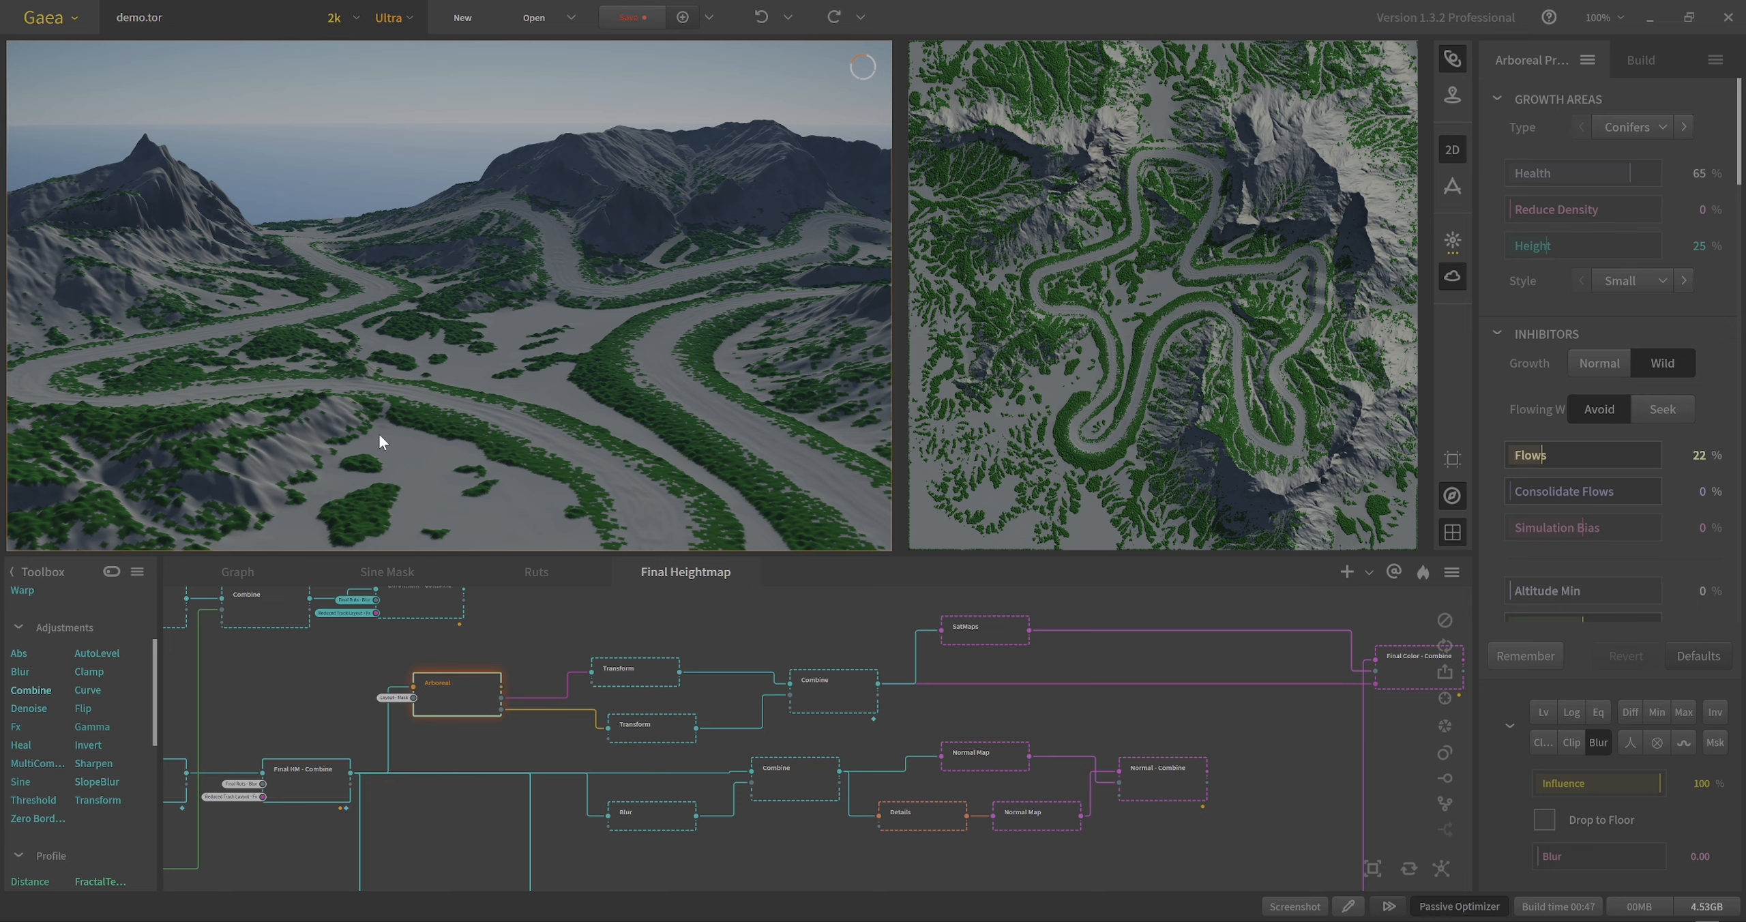
{"action": "left_click_drag", "start_coordinate": [379, 435], "coordinate": [403, 444]}
{"action": "scroll", "coordinate": [396, 439], "scroll_direction": "down", "scroll_amount": 2}
{"action": "scroll", "coordinate": [396, 439], "scroll_direction": "down", "scroll_amount": 2}
{"action": "left_click_drag", "start_coordinate": [646, 518], "coordinate": [607, 478]}
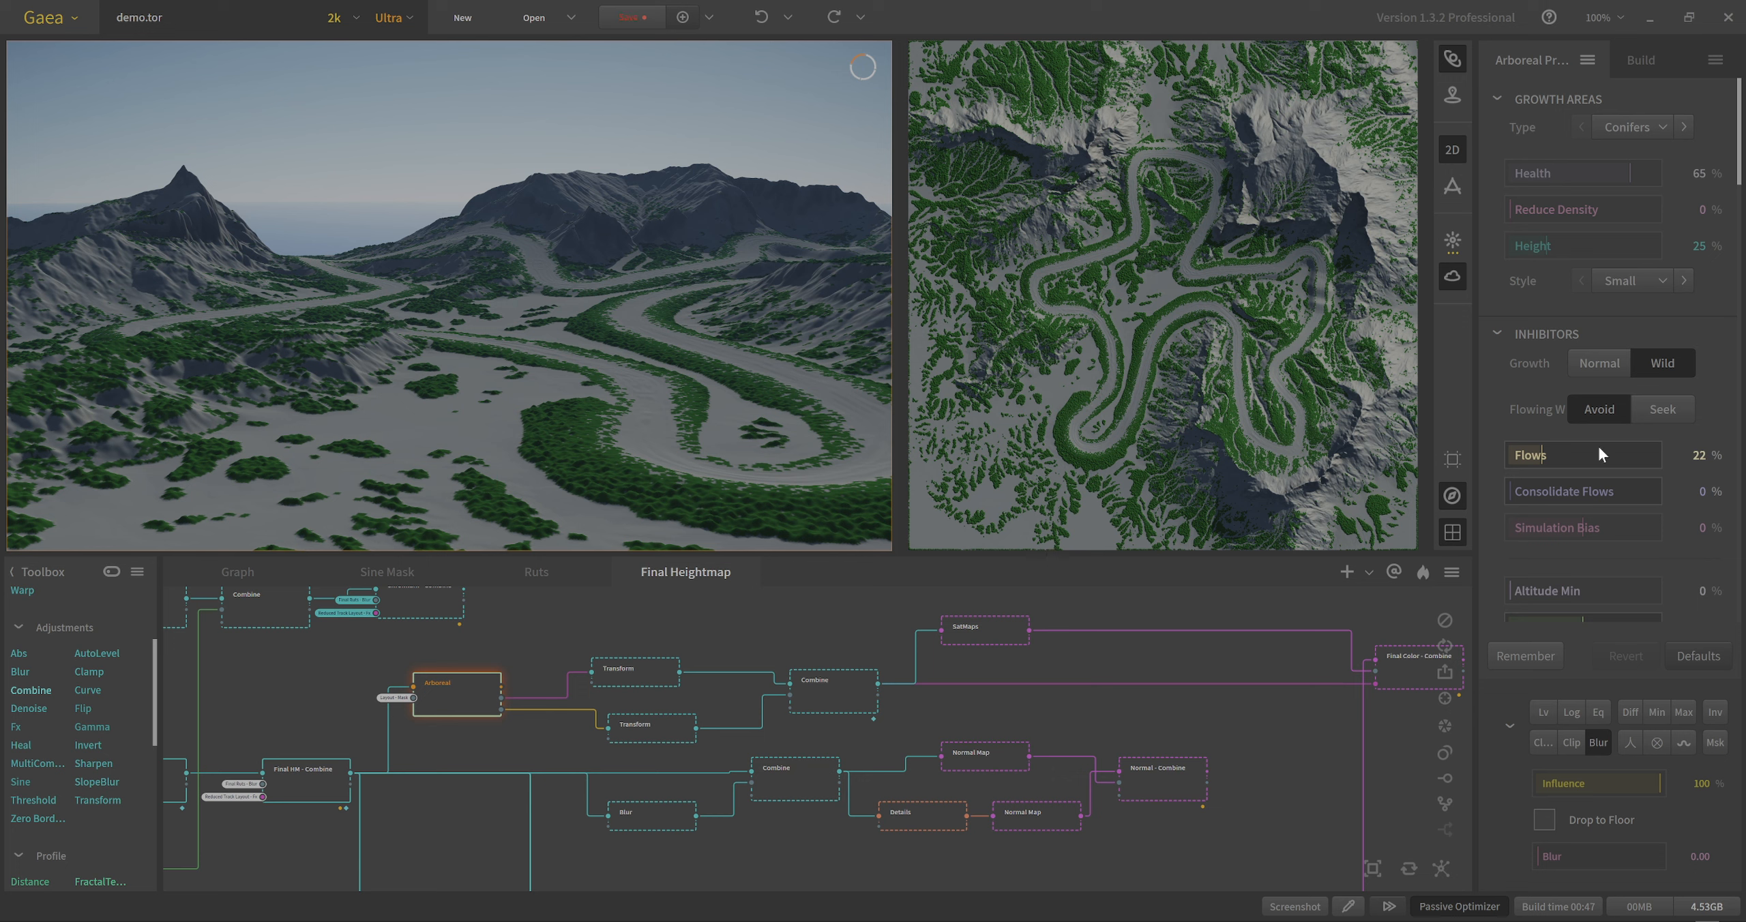
{"action": "scroll", "coordinate": [1632, 475], "scroll_direction": "down", "scroll_amount": 3}
{"action": "scroll", "coordinate": [1634, 560], "scroll_direction": "down", "scroll_amount": 2}
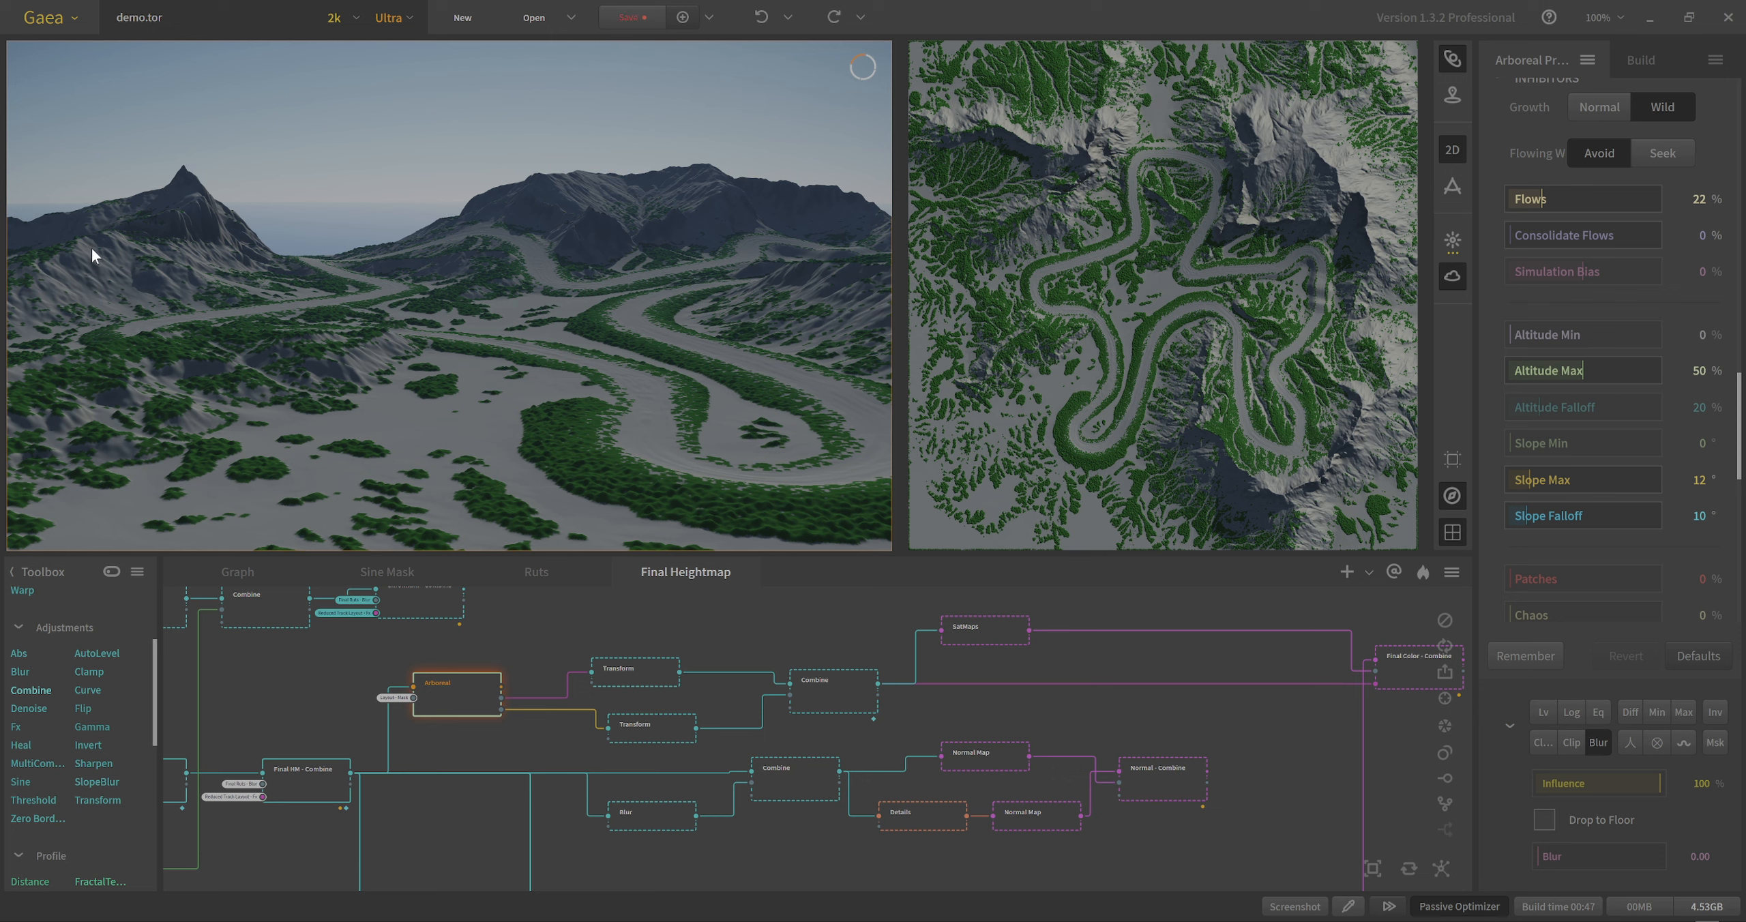
{"action": "scroll", "coordinate": [1679, 502], "scroll_direction": "down", "scroll_amount": 4}
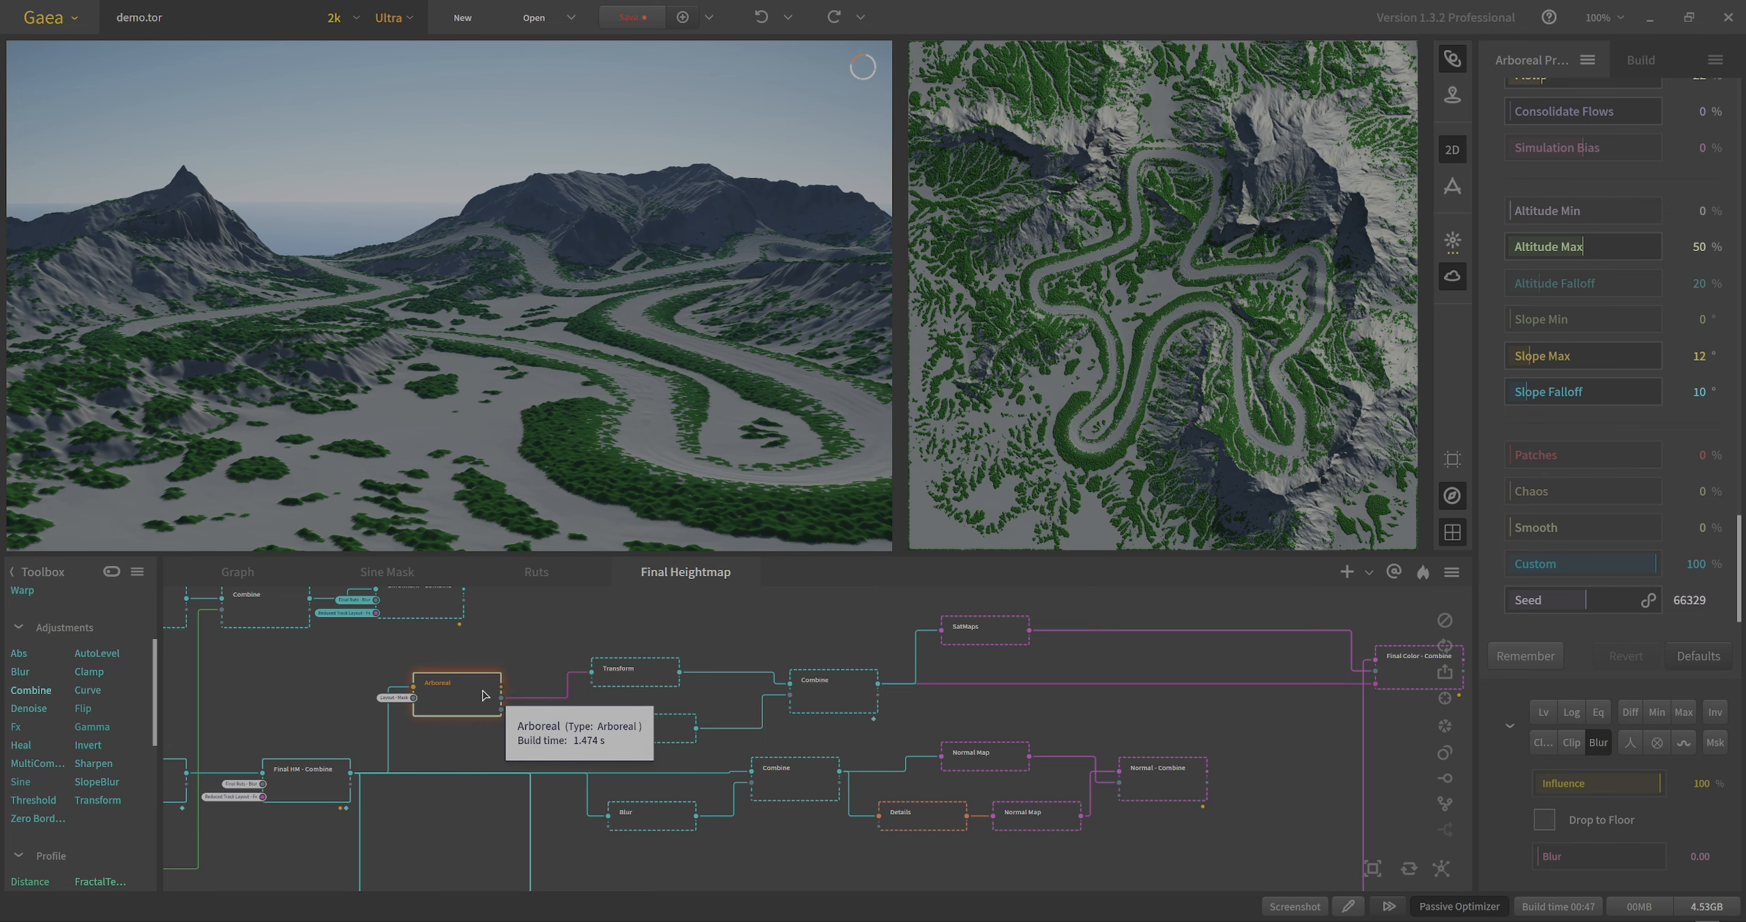
Examine the Arboreal vegetation along the track edges up close in the 3D view.
{"action": "left_click_drag", "start_coordinate": [609, 485], "coordinate": [604, 497]}
{"action": "scroll", "coordinate": [604, 497], "scroll_direction": "up", "scroll_amount": 3}
{"action": "scroll", "coordinate": [611, 504], "scroll_direction": "up", "scroll_amount": 5}
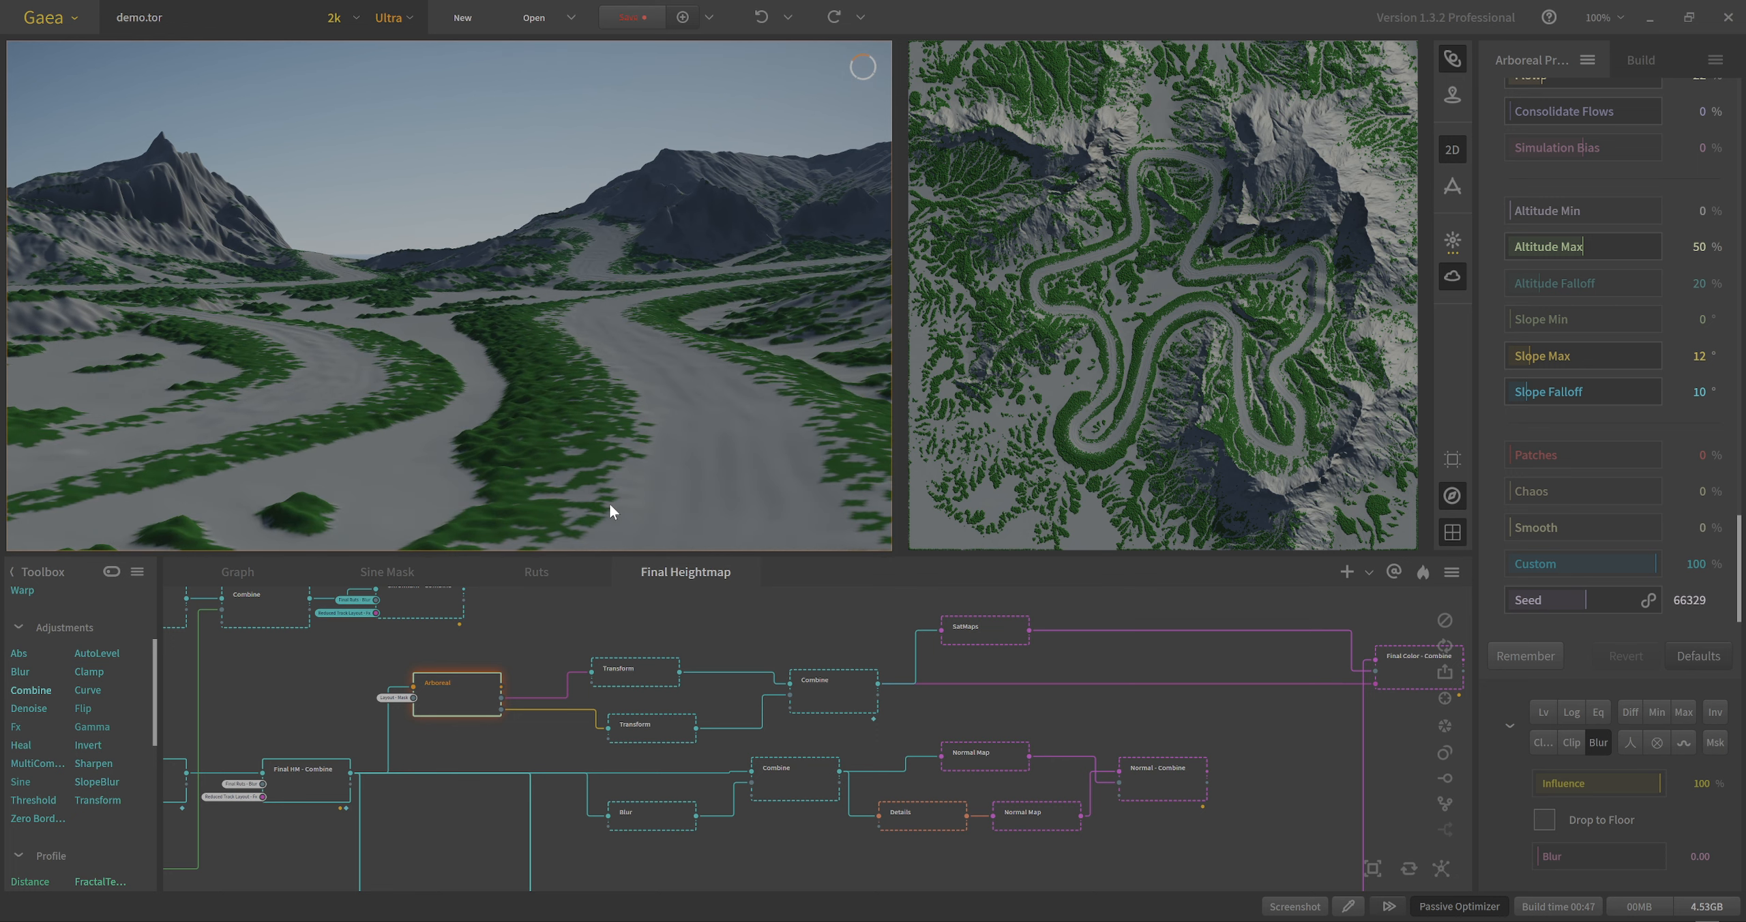
{"action": "scroll", "coordinate": [609, 504], "scroll_direction": "up", "scroll_amount": 5}
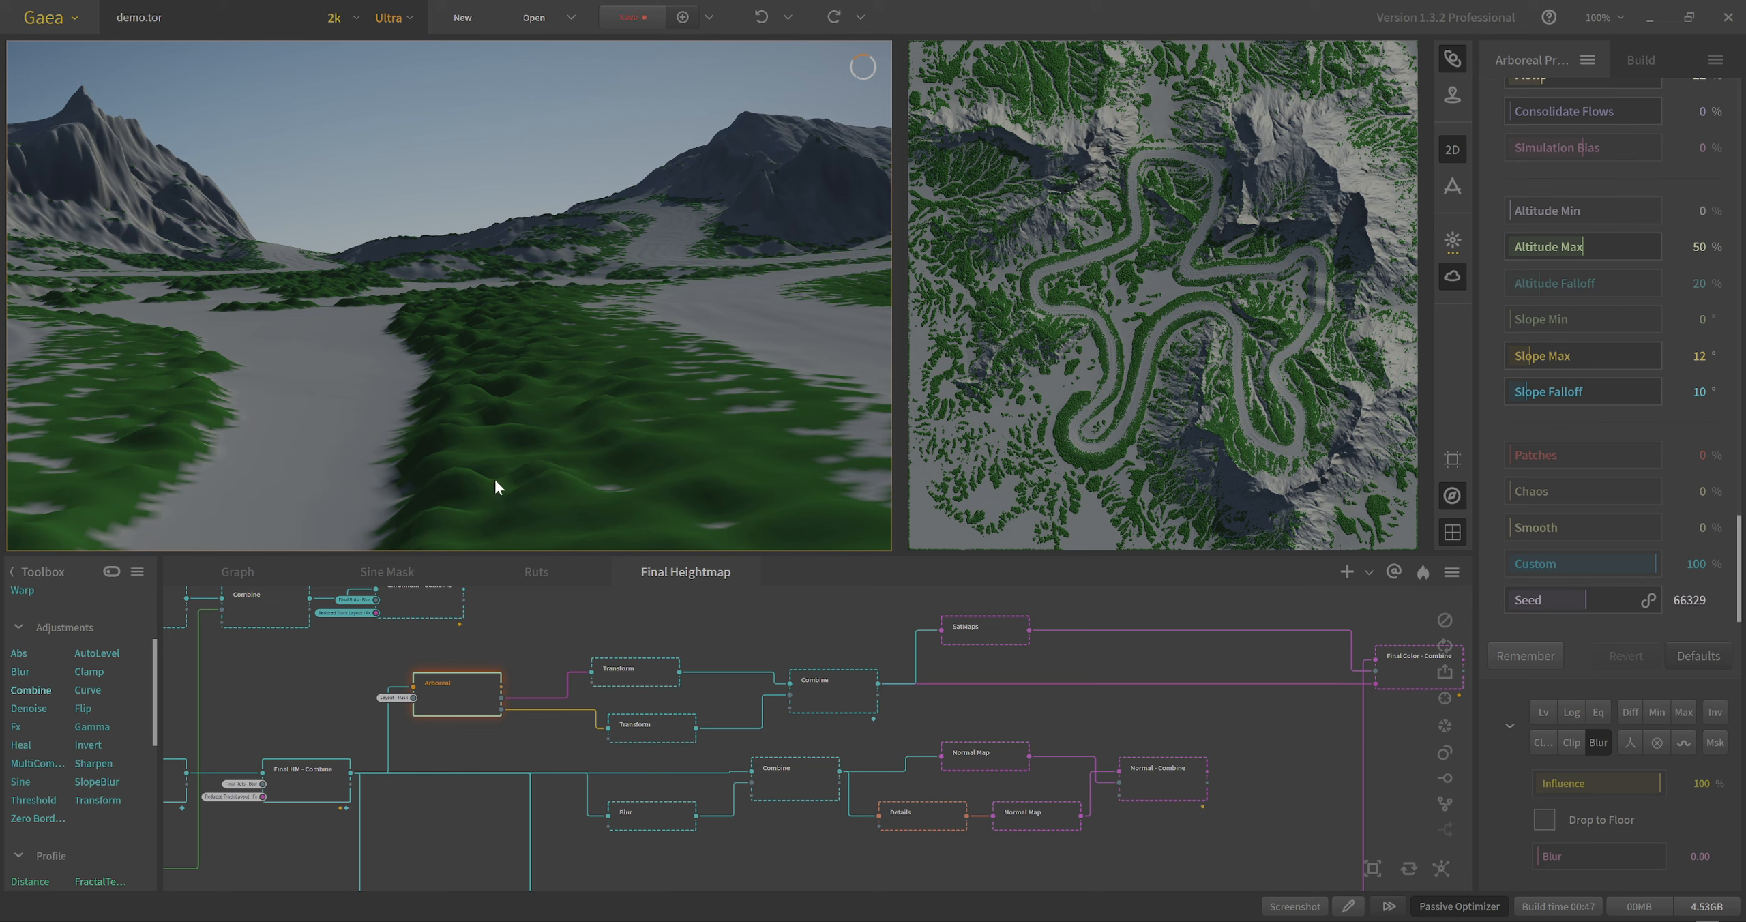
{"action": "scroll", "coordinate": [501, 450], "scroll_direction": "down", "scroll_amount": 3}
{"action": "scroll", "coordinate": [501, 447], "scroll_direction": "down", "scroll_amount": 2}
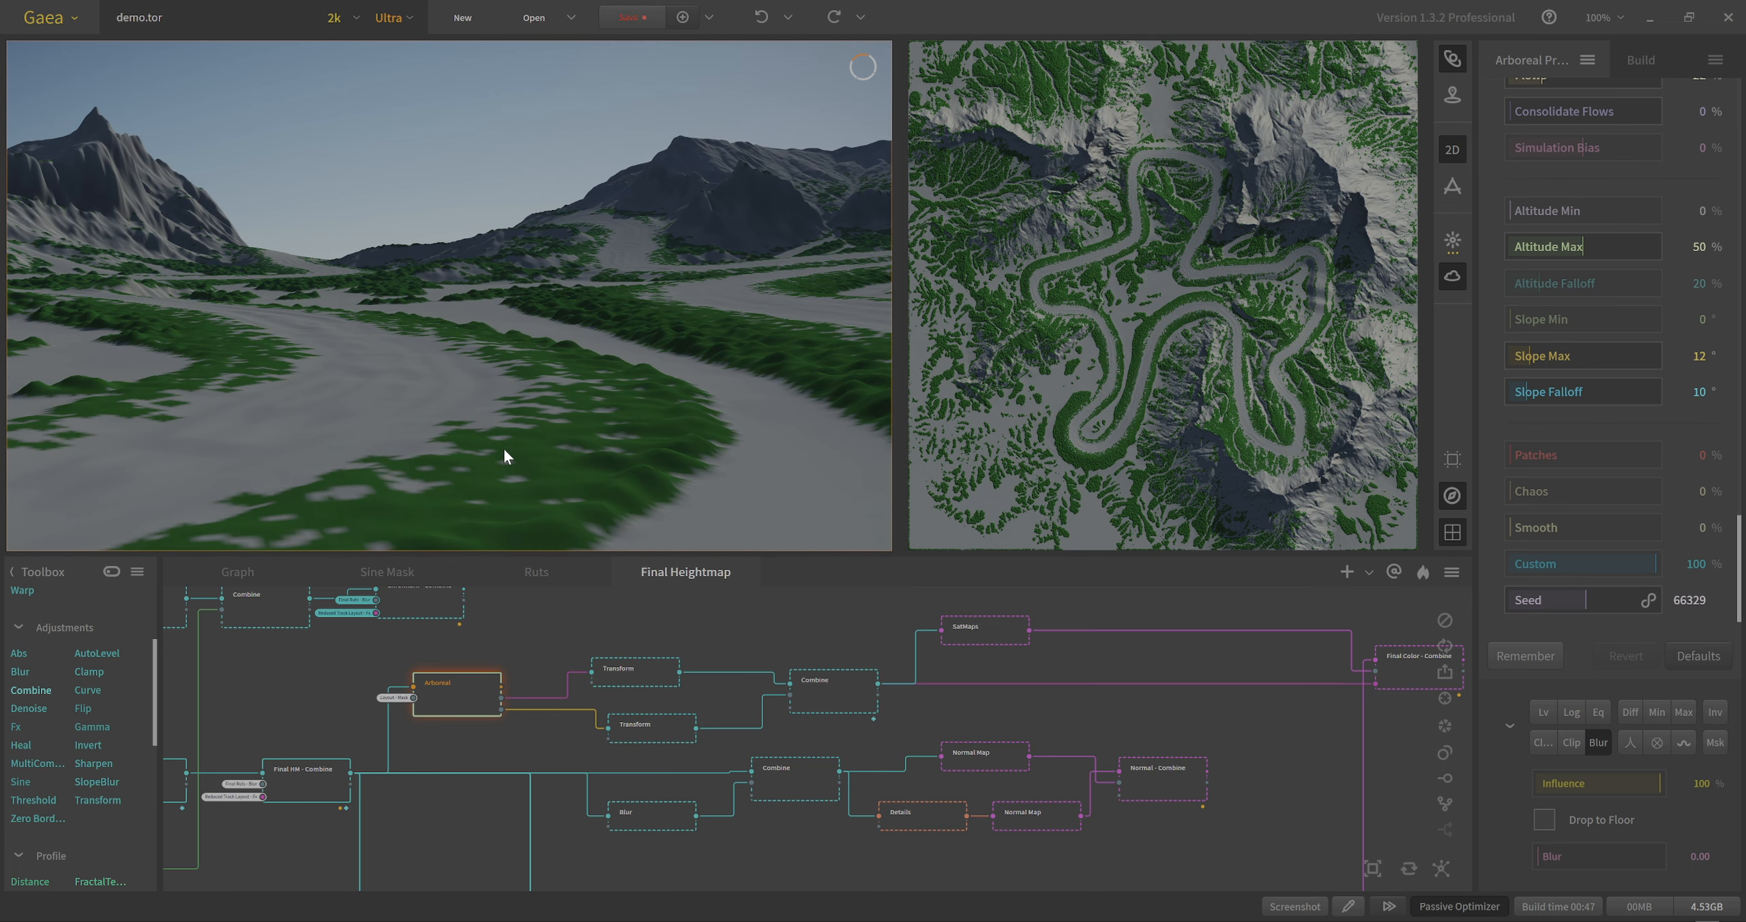
{"action": "scroll", "coordinate": [510, 454], "scroll_direction": "down", "scroll_amount": 2}
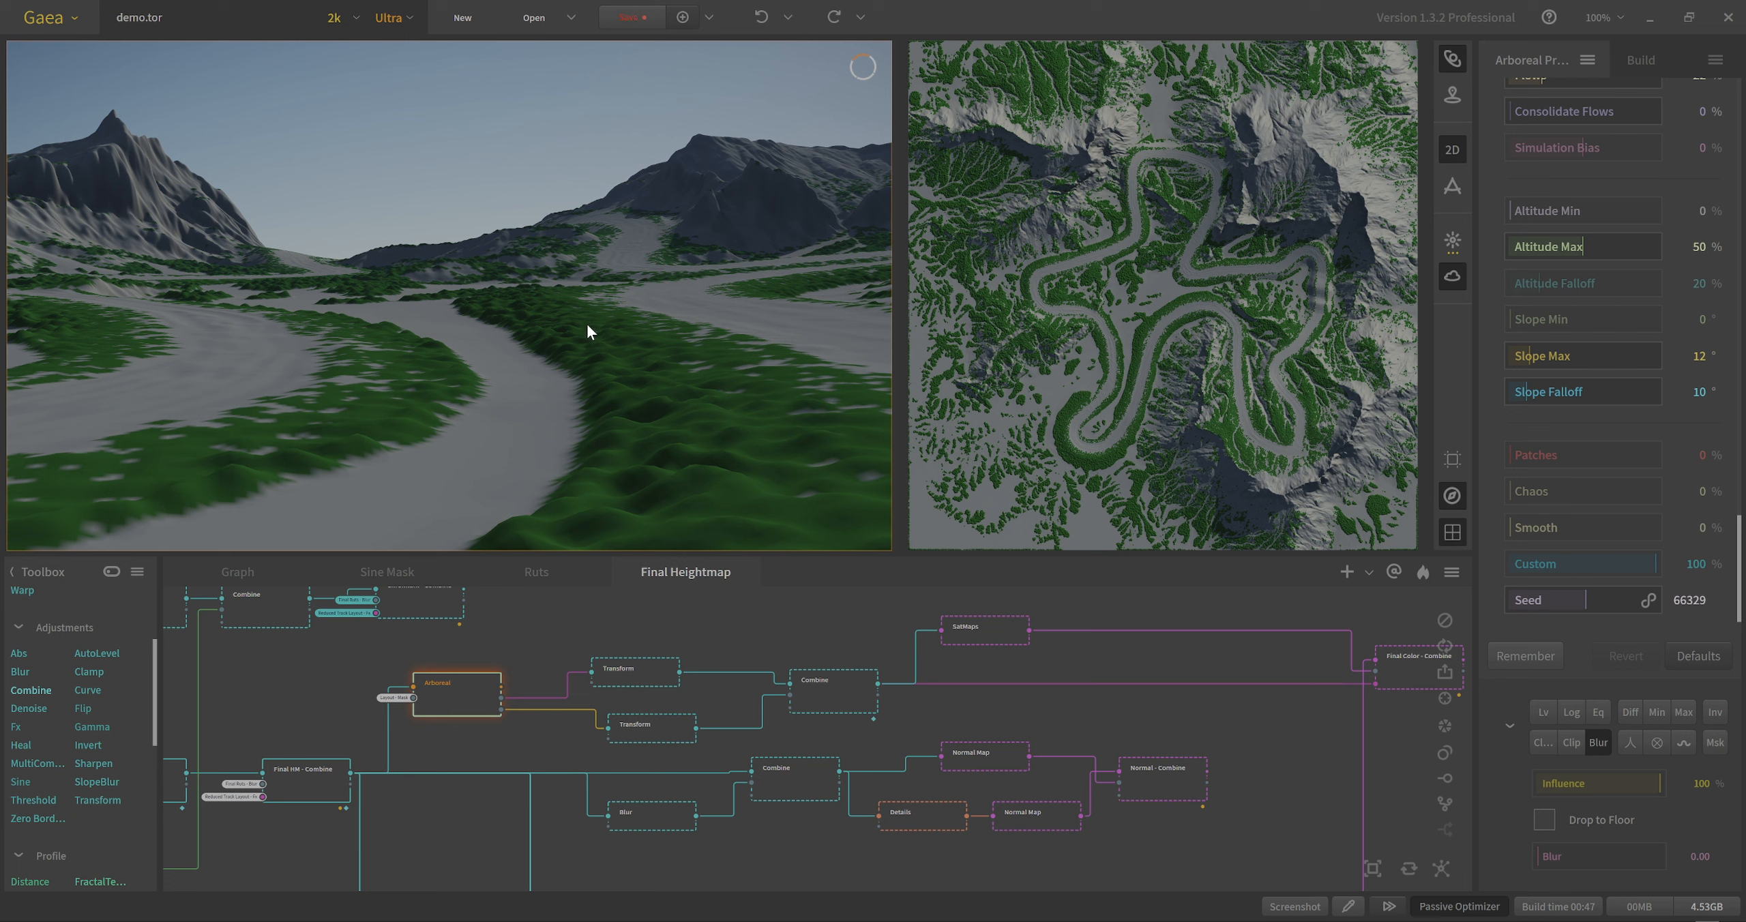
{"action": "left_click_drag", "start_coordinate": [615, 347], "coordinate": [611, 384]}
{"action": "scroll", "coordinate": [615, 343], "scroll_direction": "down", "scroll_amount": 2}
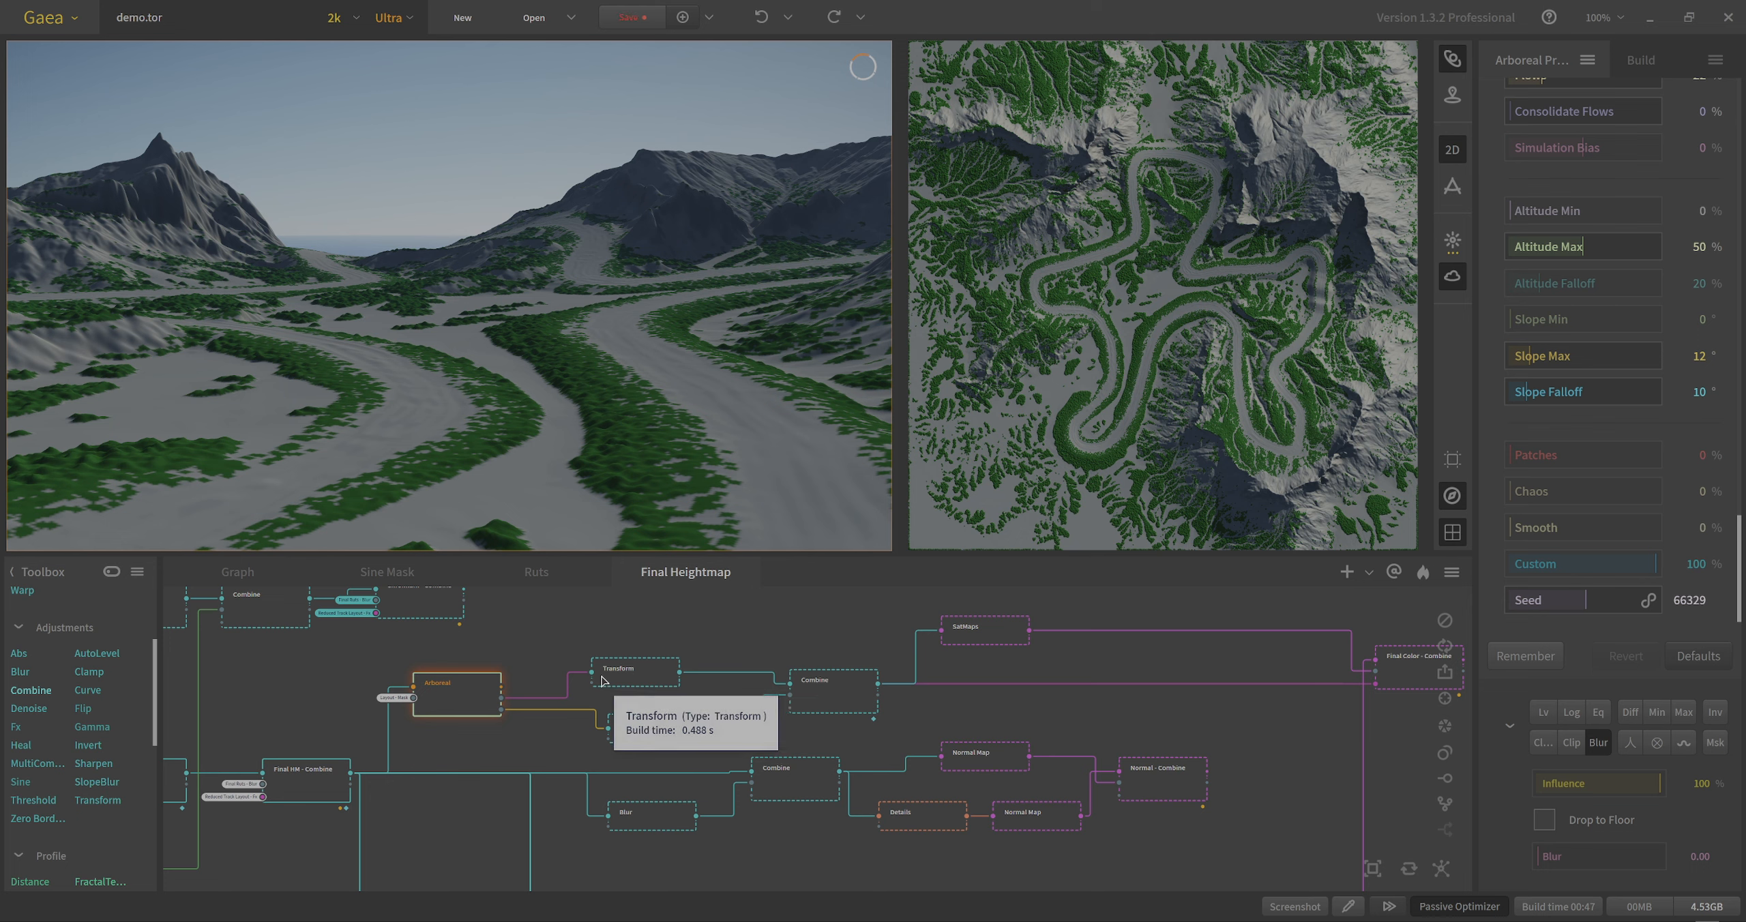
Inspect the two Transform nodes fed by the Arboreal outputs and the Combine node that blends them.
{"action": "left_click", "coordinate": [641, 678]}
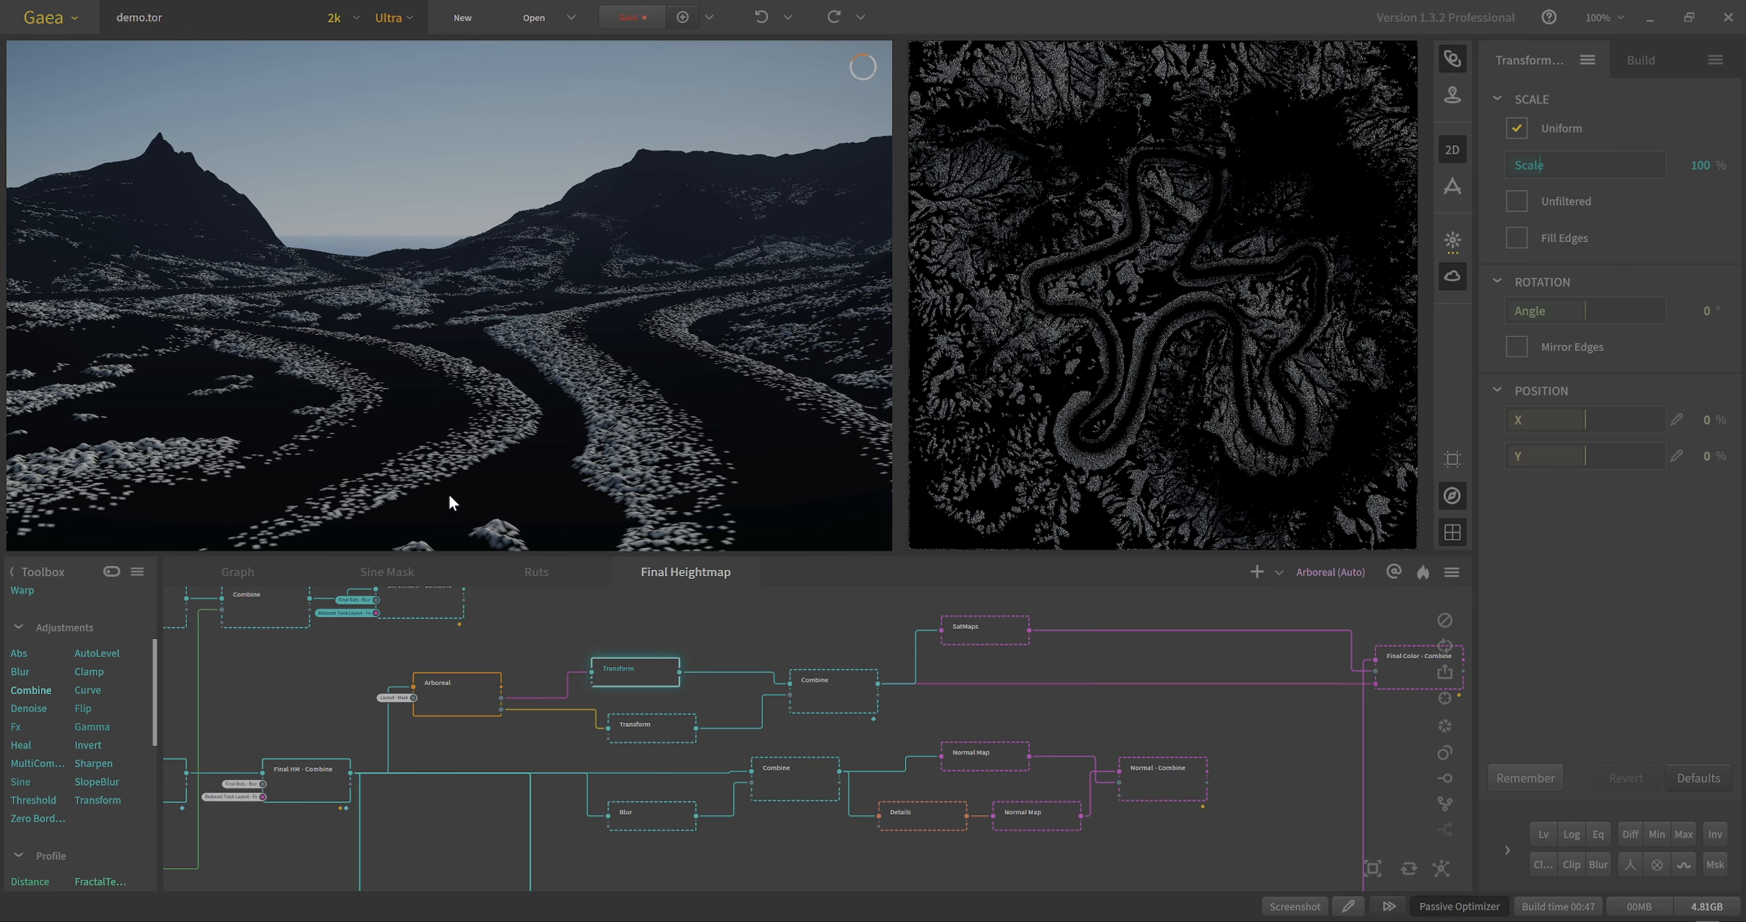
{"action": "scroll", "coordinate": [566, 433], "scroll_direction": "down", "scroll_amount": 3}
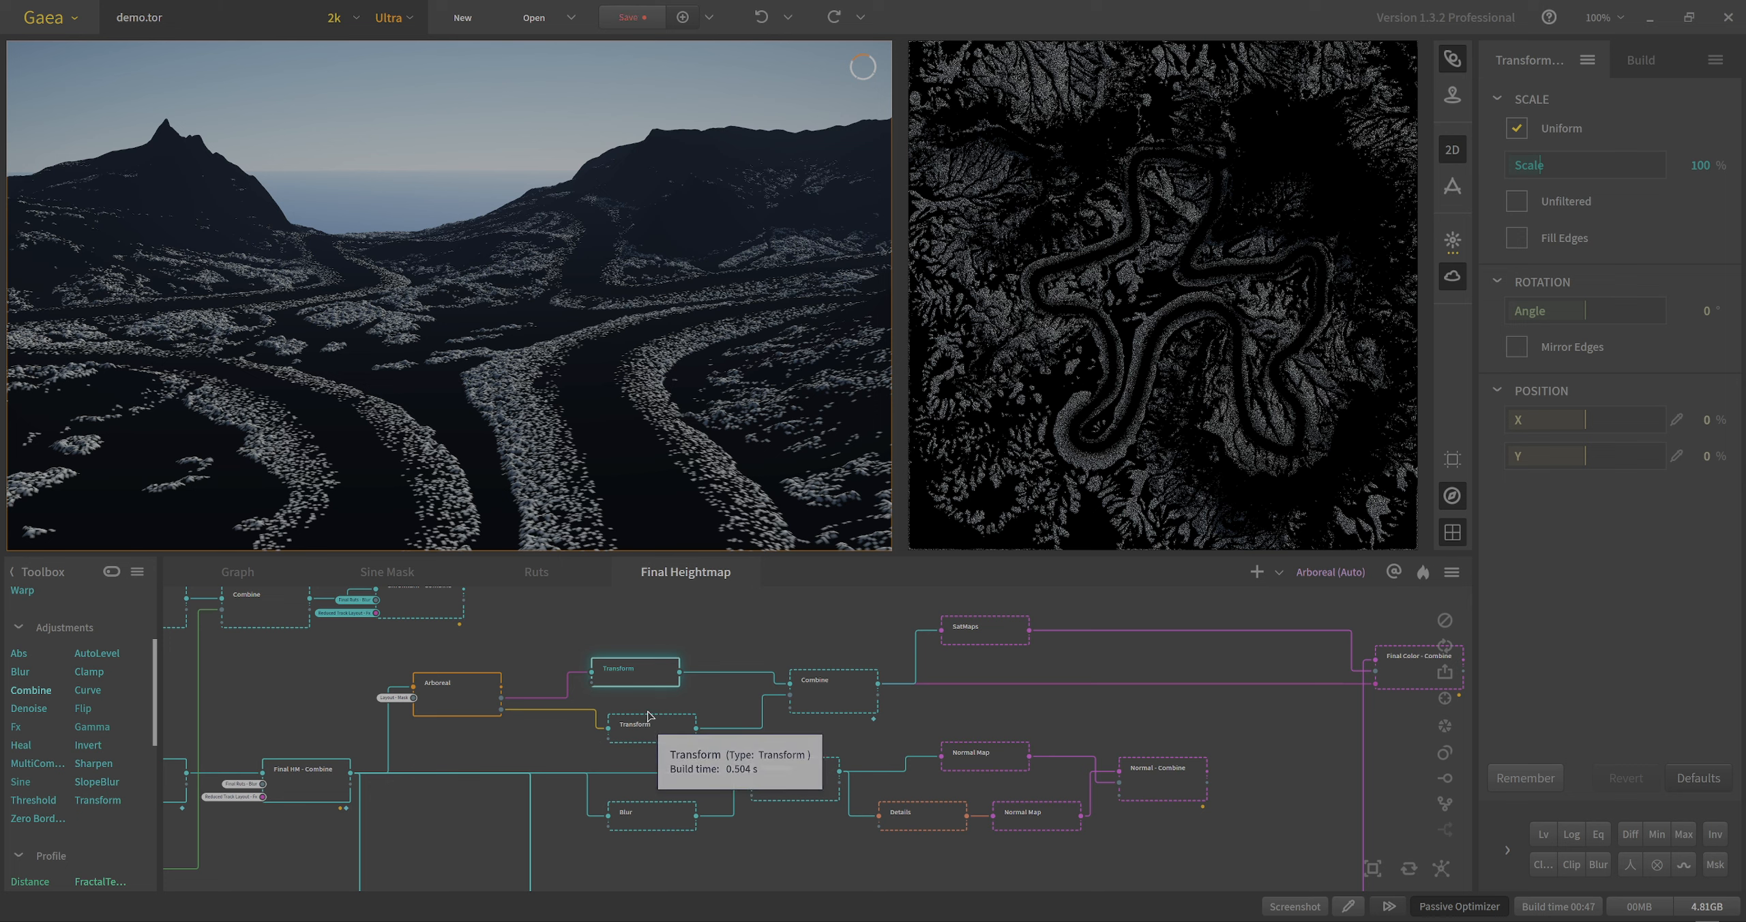
{"action": "left_click", "coordinate": [648, 736]}
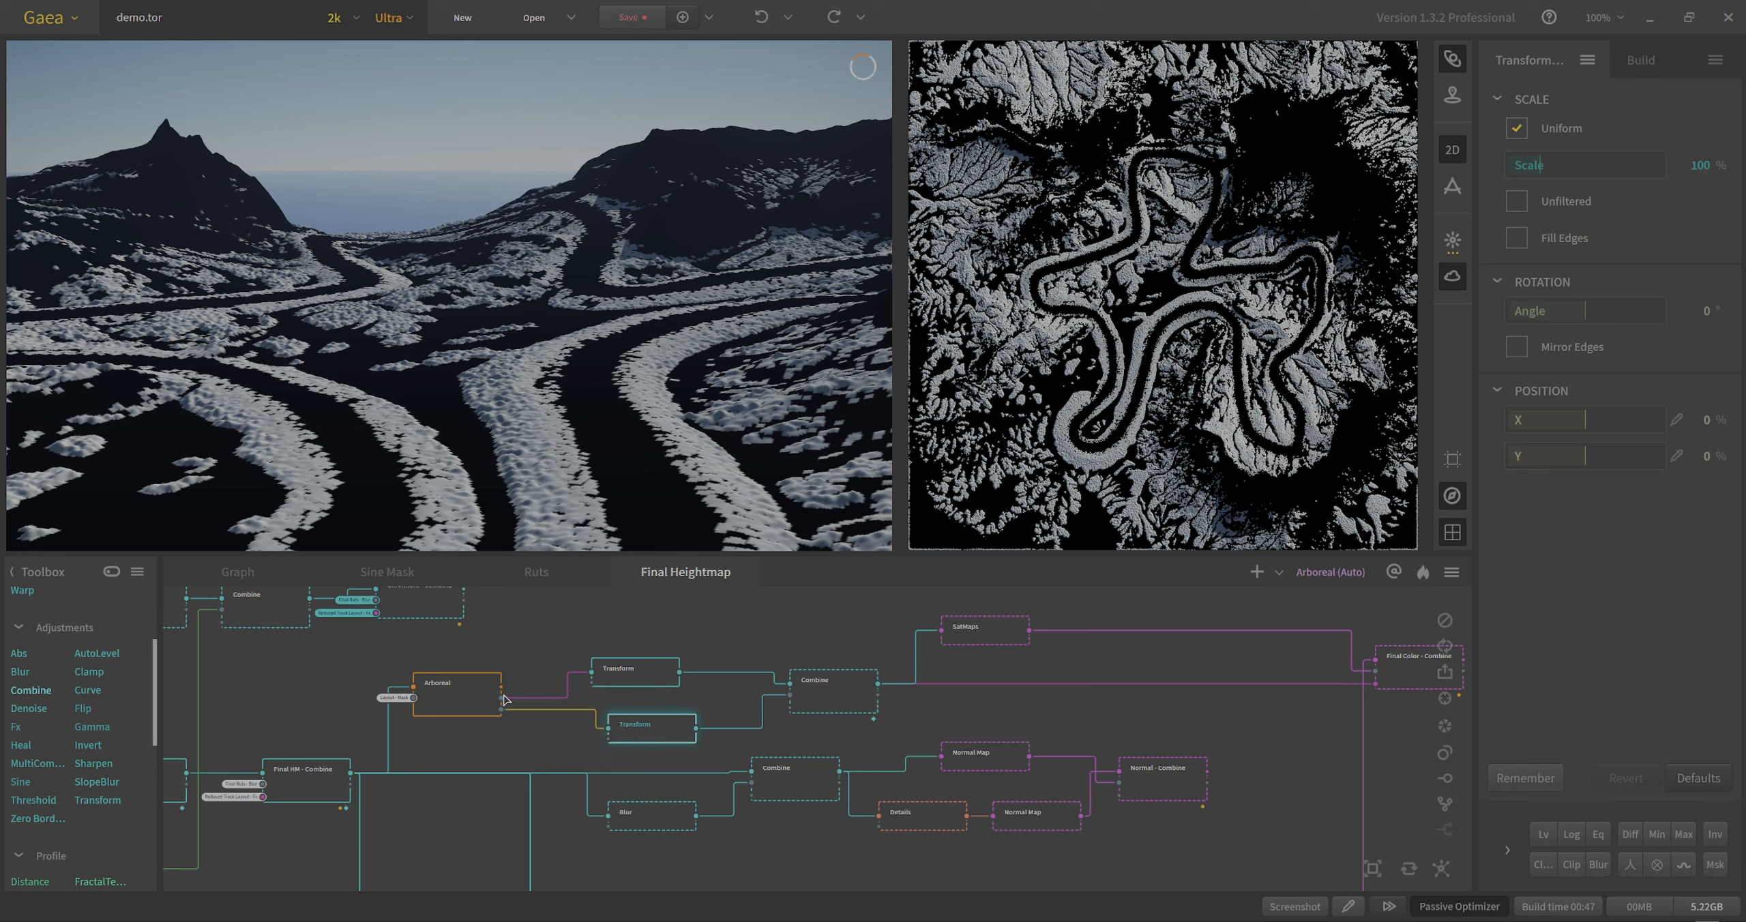
{"action": "left_click", "coordinate": [821, 693]}
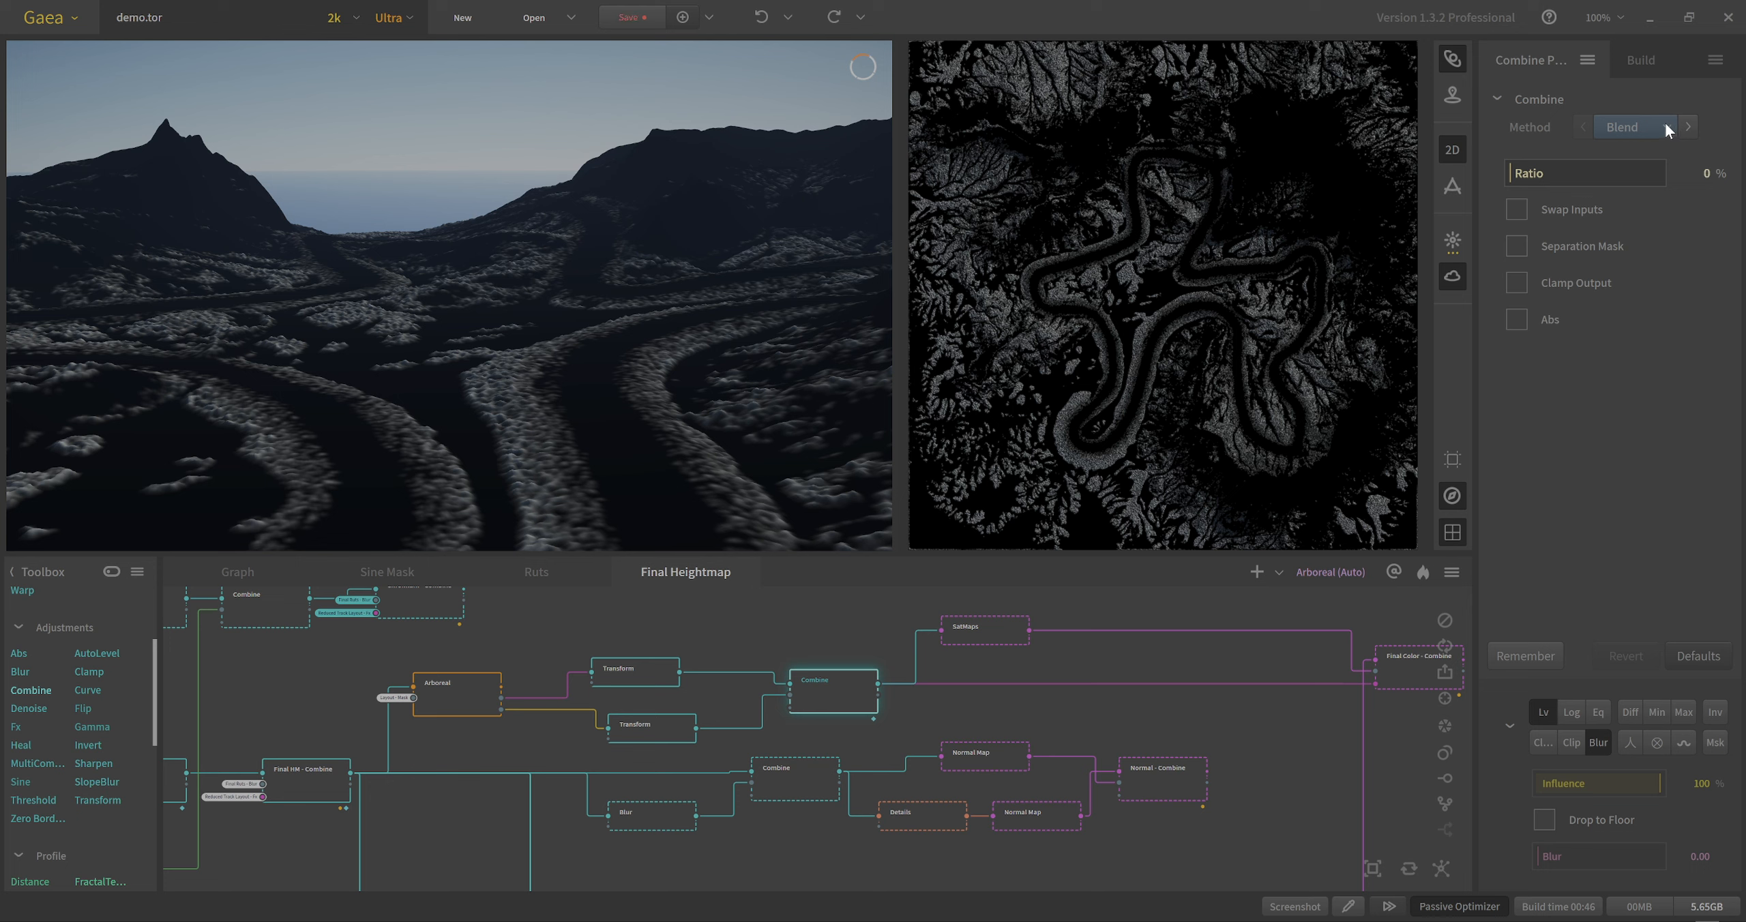
{"action": "left_click", "coordinate": [652, 682]}
{"action": "left_click", "coordinate": [681, 733]}
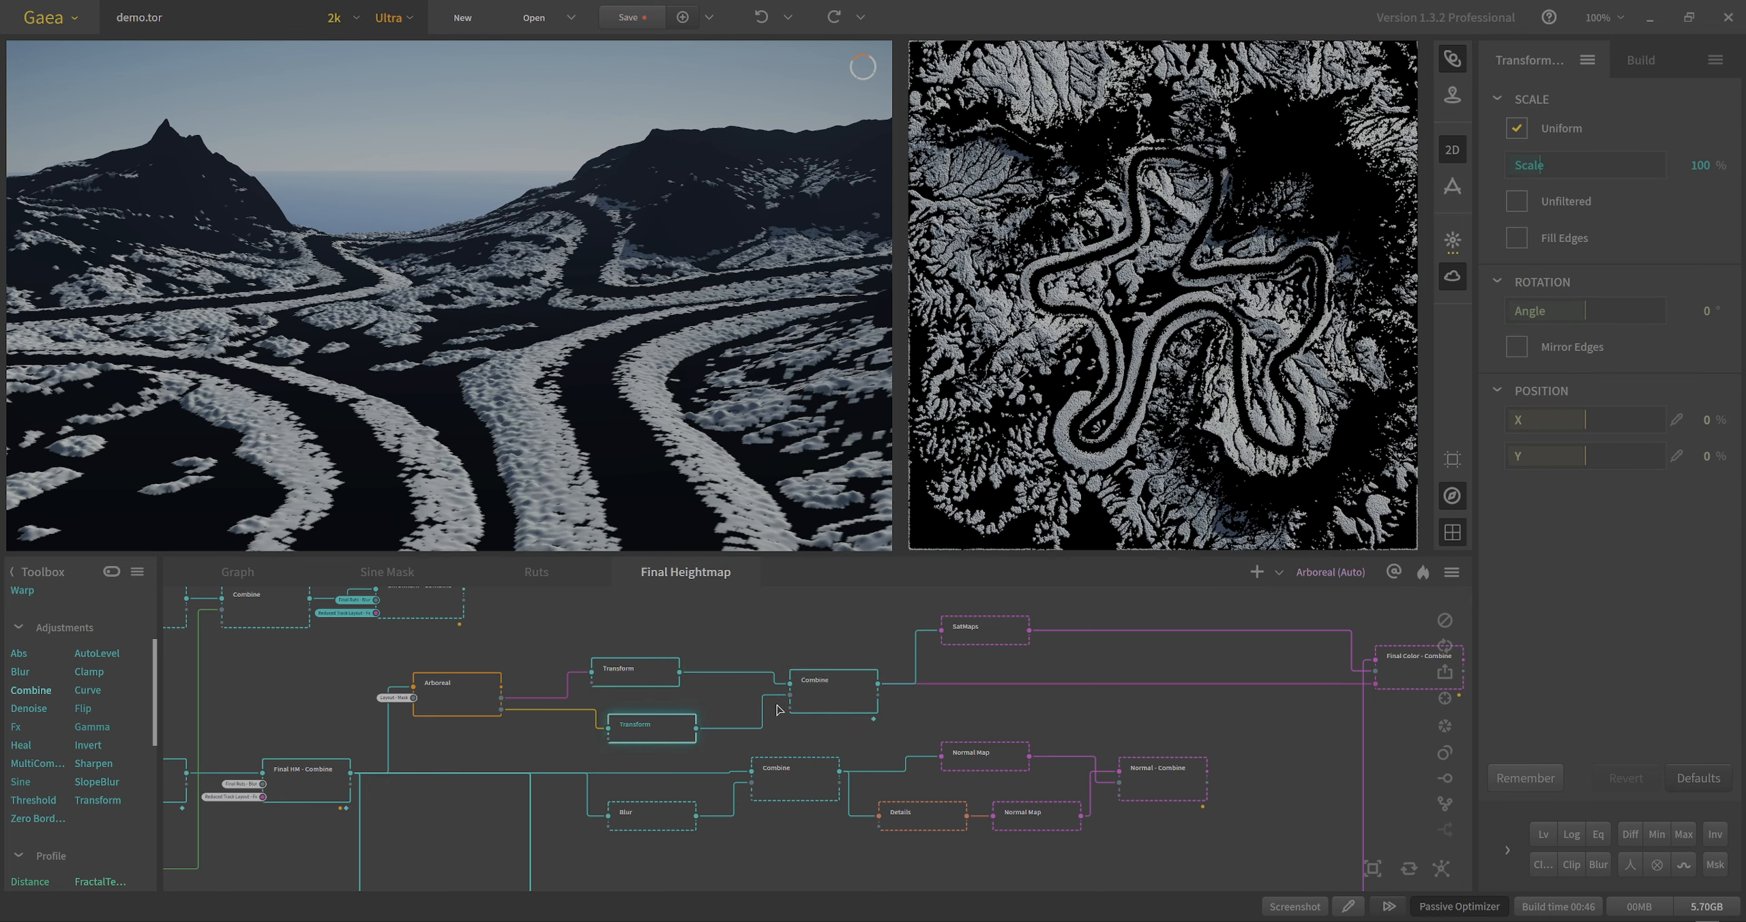
{"action": "left_click", "coordinate": [851, 696]}
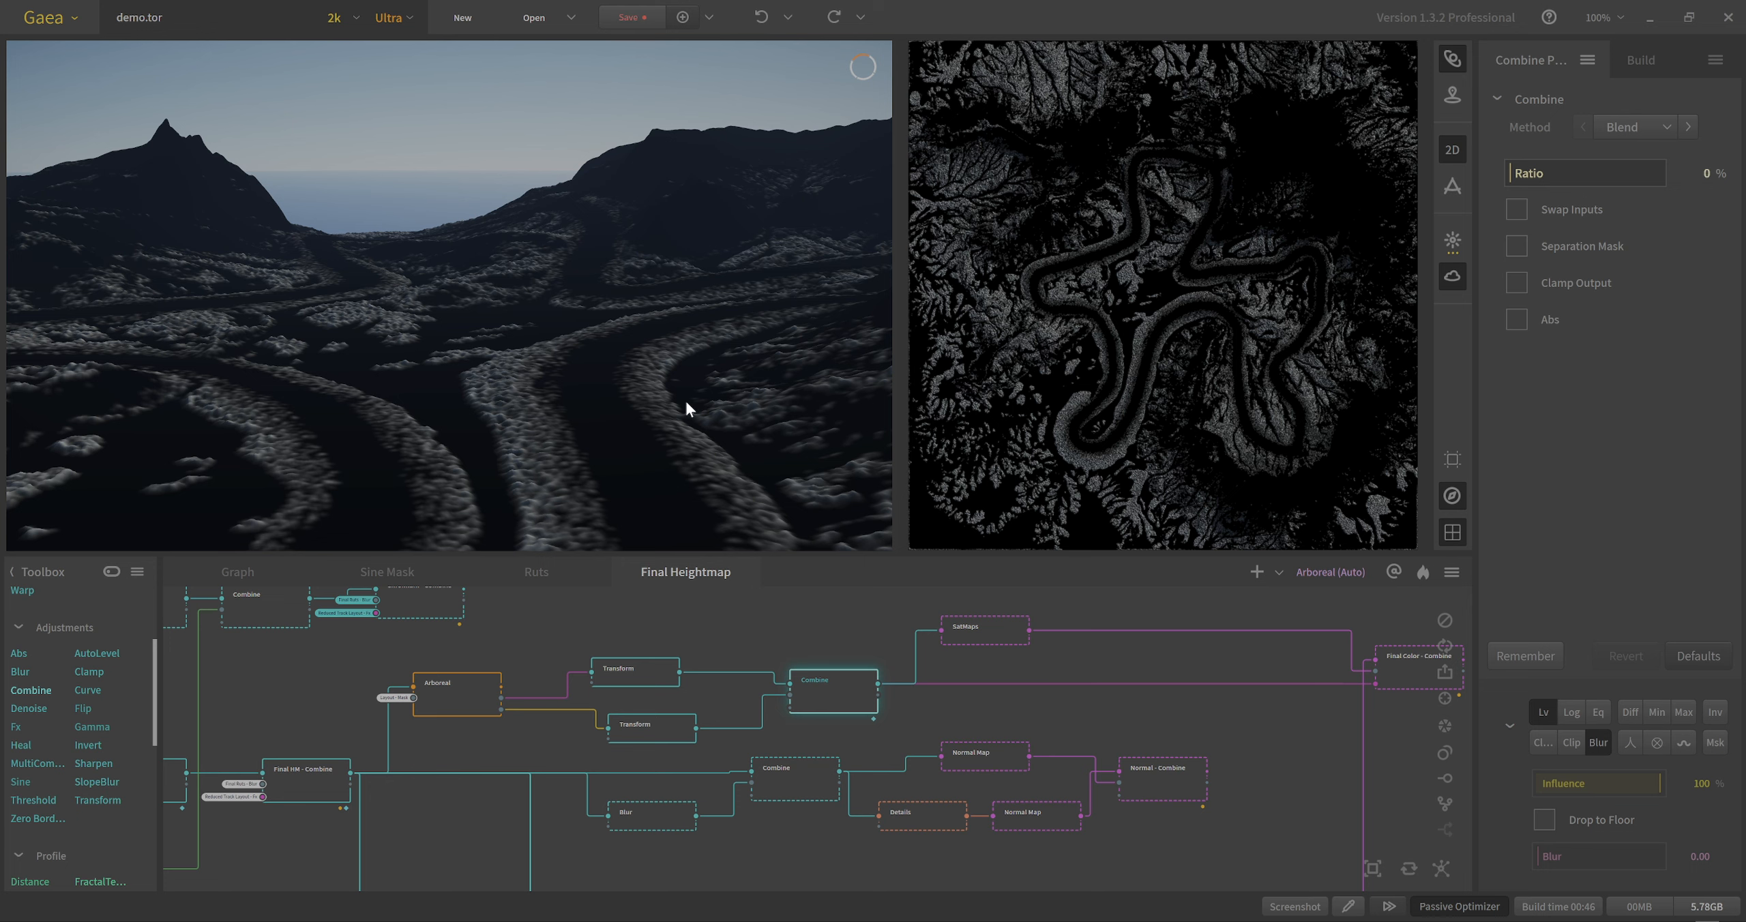
{"action": "mouse_move", "coordinate": [686, 407]}
{"action": "left_mouse_down"}
{"action": "mouse_move", "coordinate": [678, 383]}
{"action": "mouse_move", "coordinate": [697, 397]}
{"action": "left_mouse_up"}
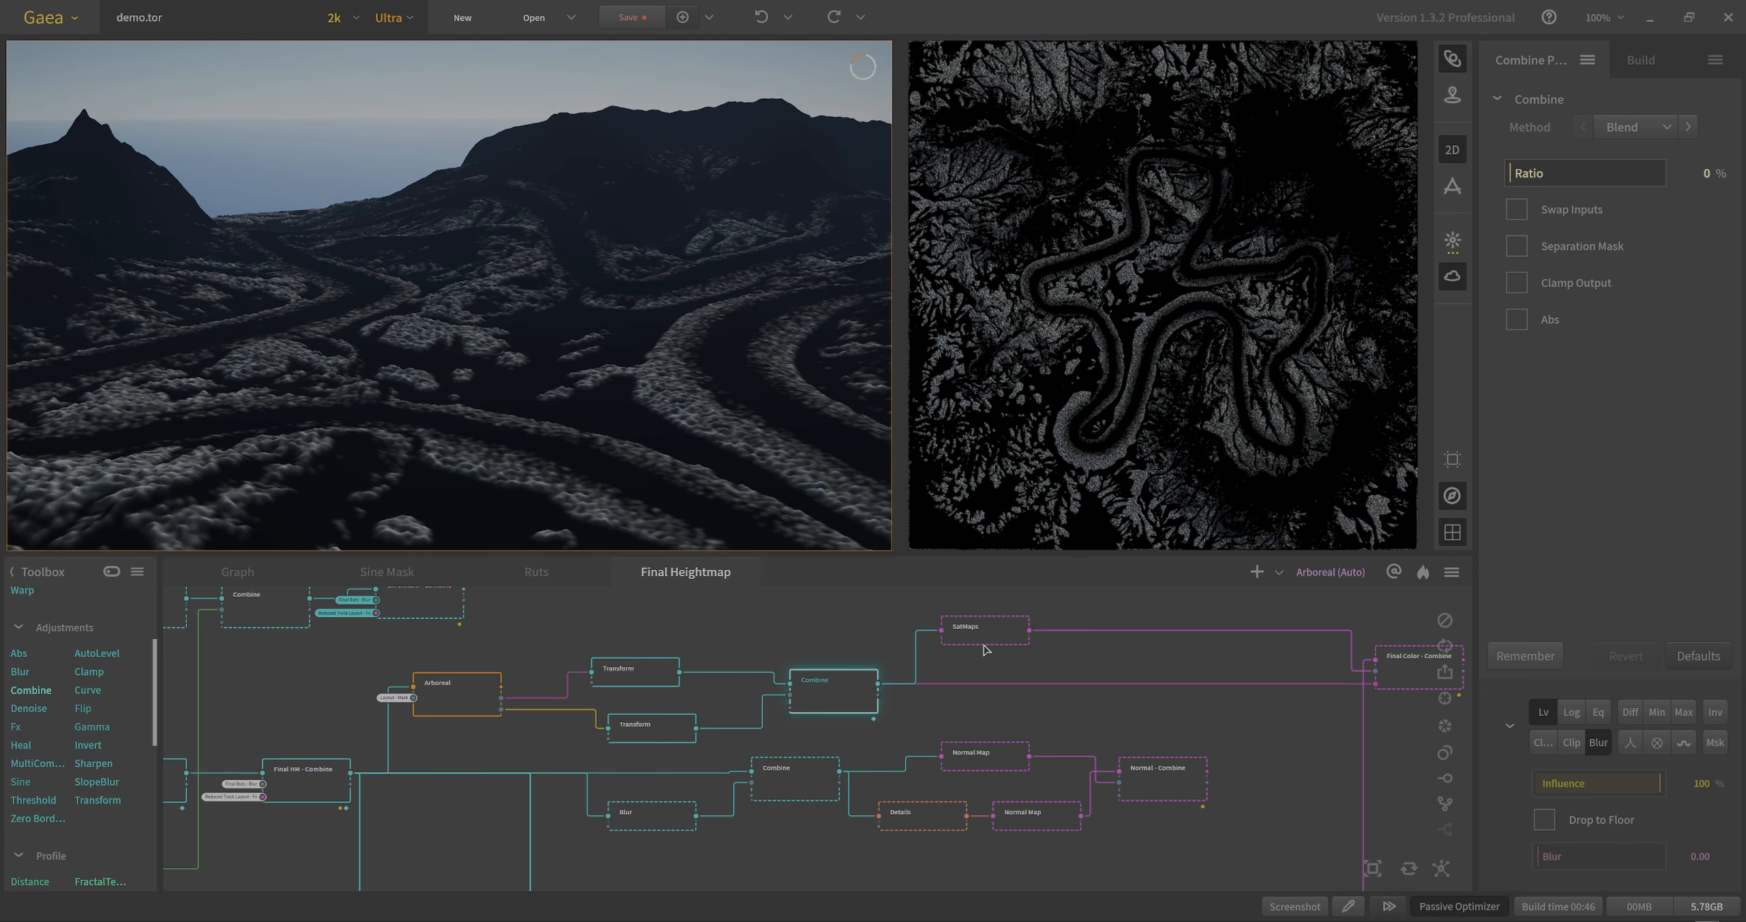
Retrace the vegetation branch from the Arboreal node through both Transform nodes to their Combine node.
{"action": "left_click_drag", "start_coordinate": [1196, 700], "coordinate": [990, 741]}
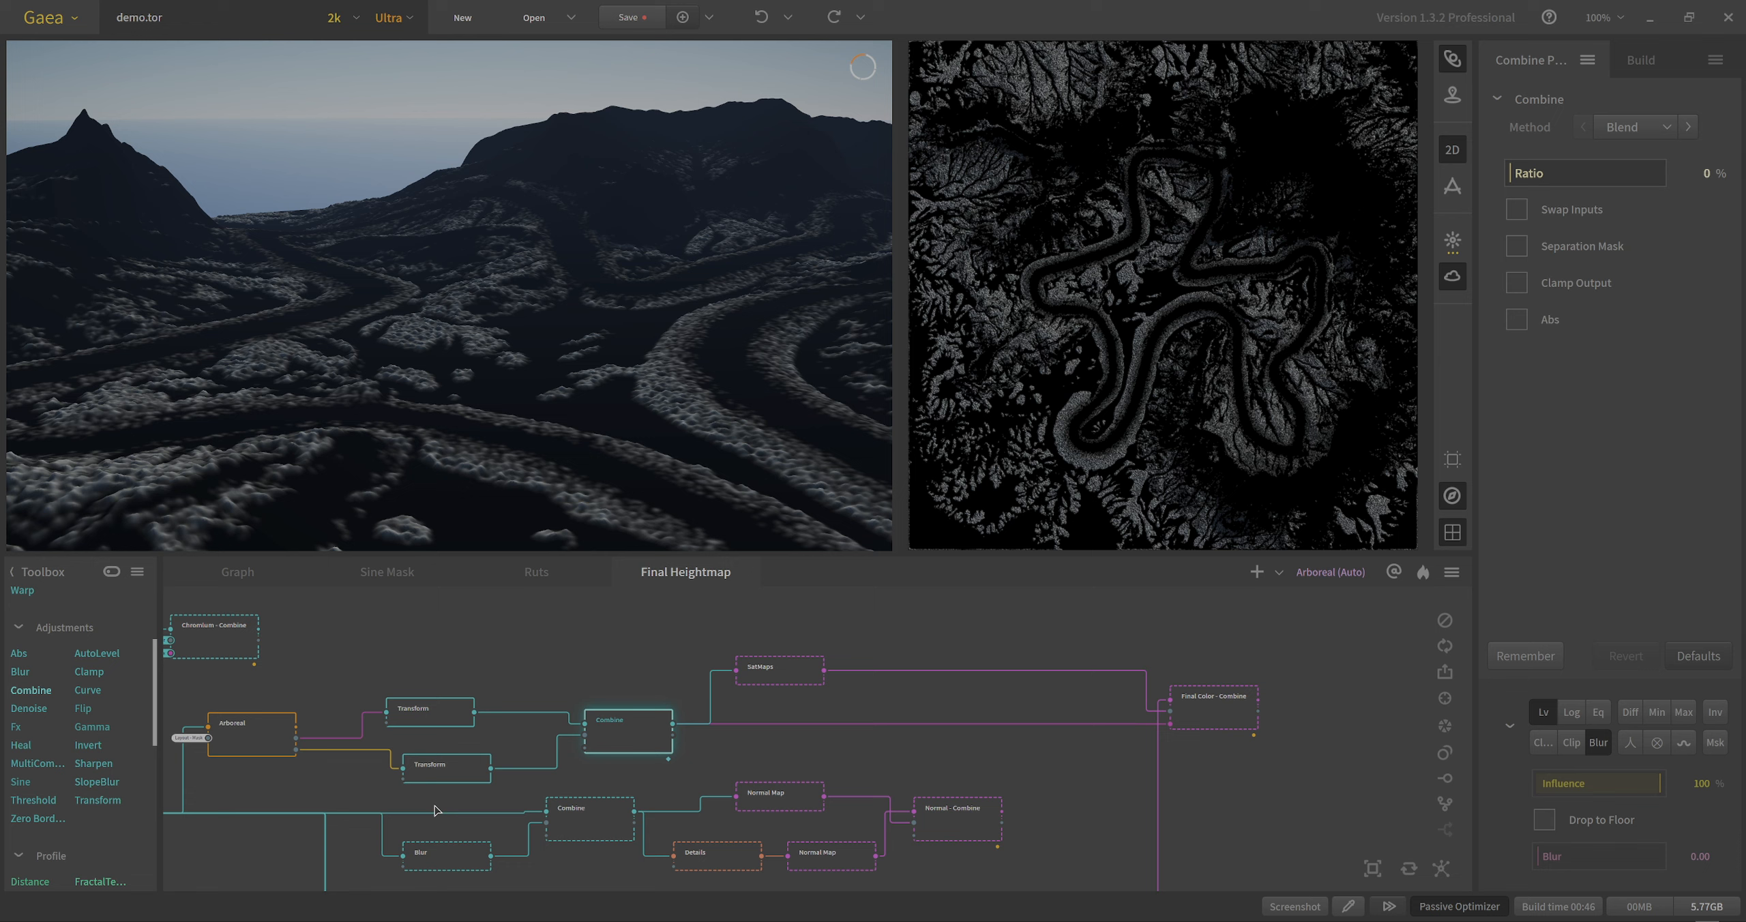
{"action": "left_click", "coordinate": [274, 749]}
{"action": "left_click_drag", "start_coordinate": [574, 427], "coordinate": [602, 406]}
{"action": "left_click", "coordinate": [434, 717]}
{"action": "left_click", "coordinate": [456, 771]}
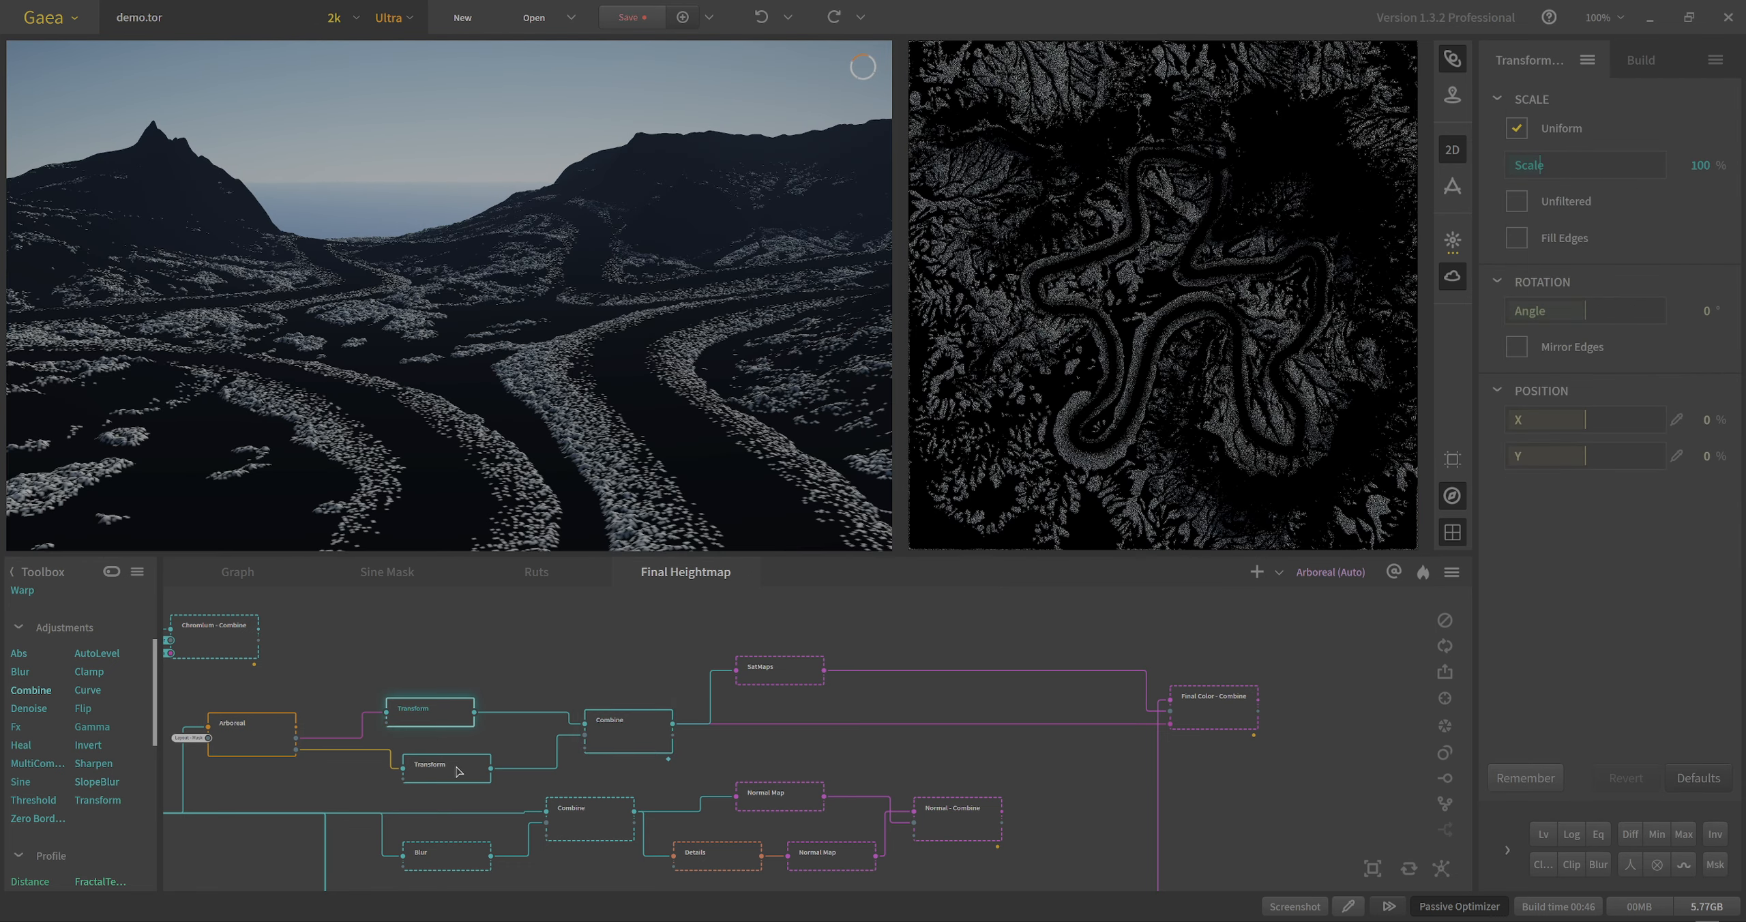
{"action": "left_click", "coordinate": [638, 742]}
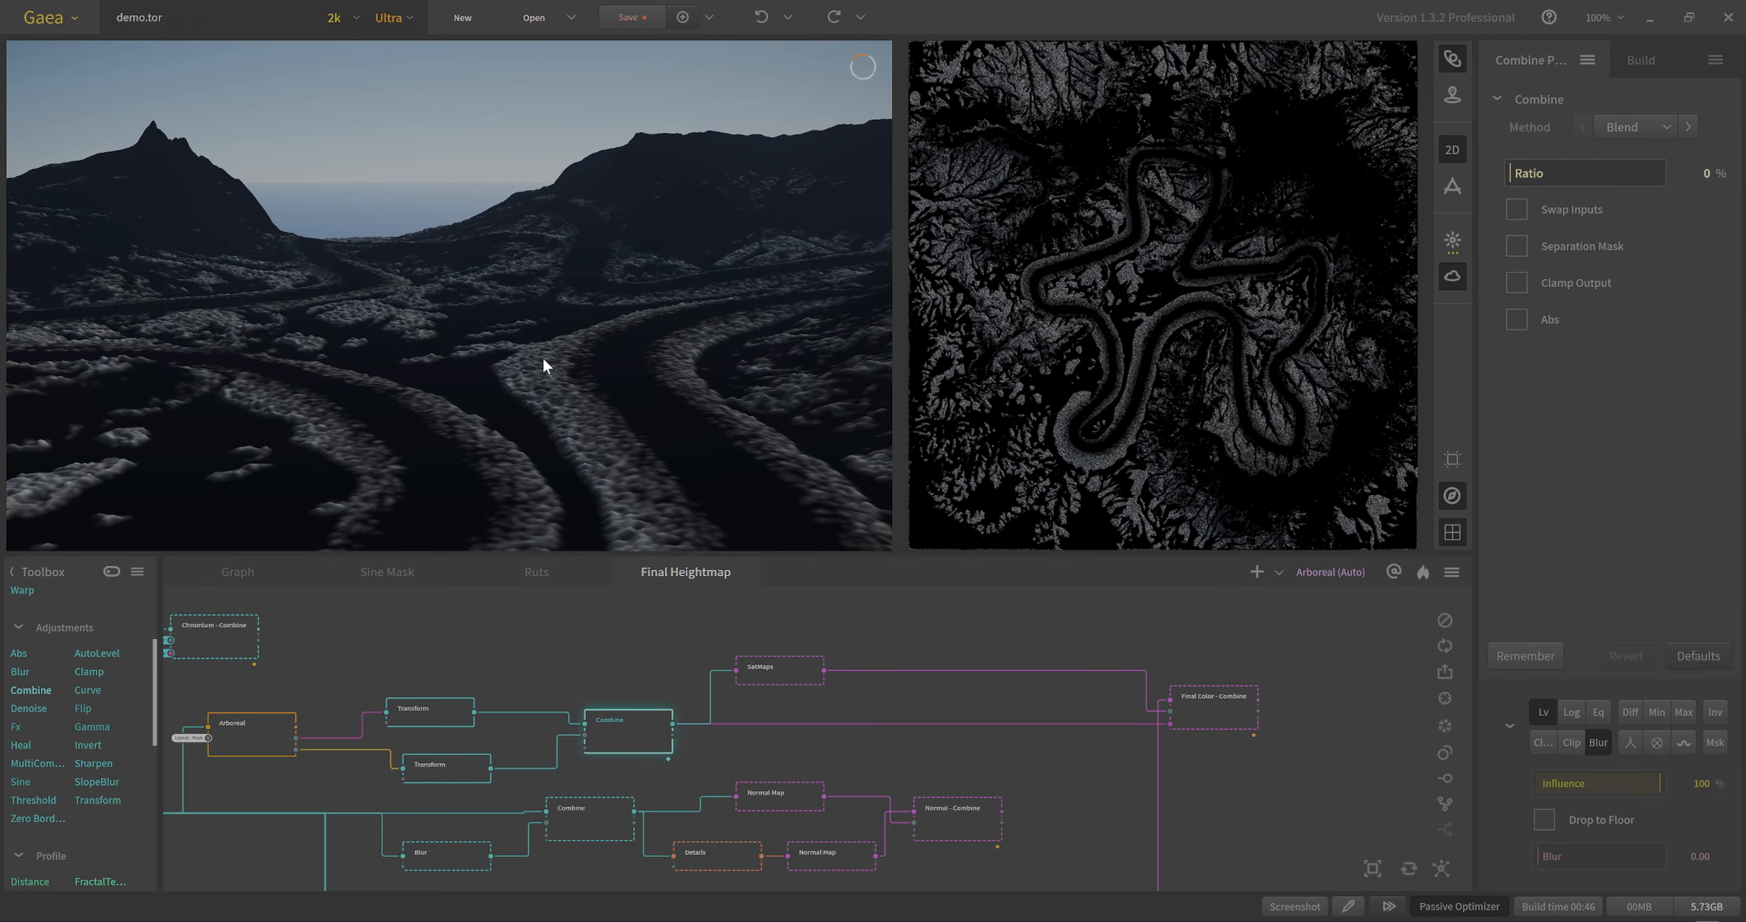
Inspect the SatMaps node that colours the combined vegetation, viewing its result and settings.
{"action": "left_click", "coordinate": [793, 684]}
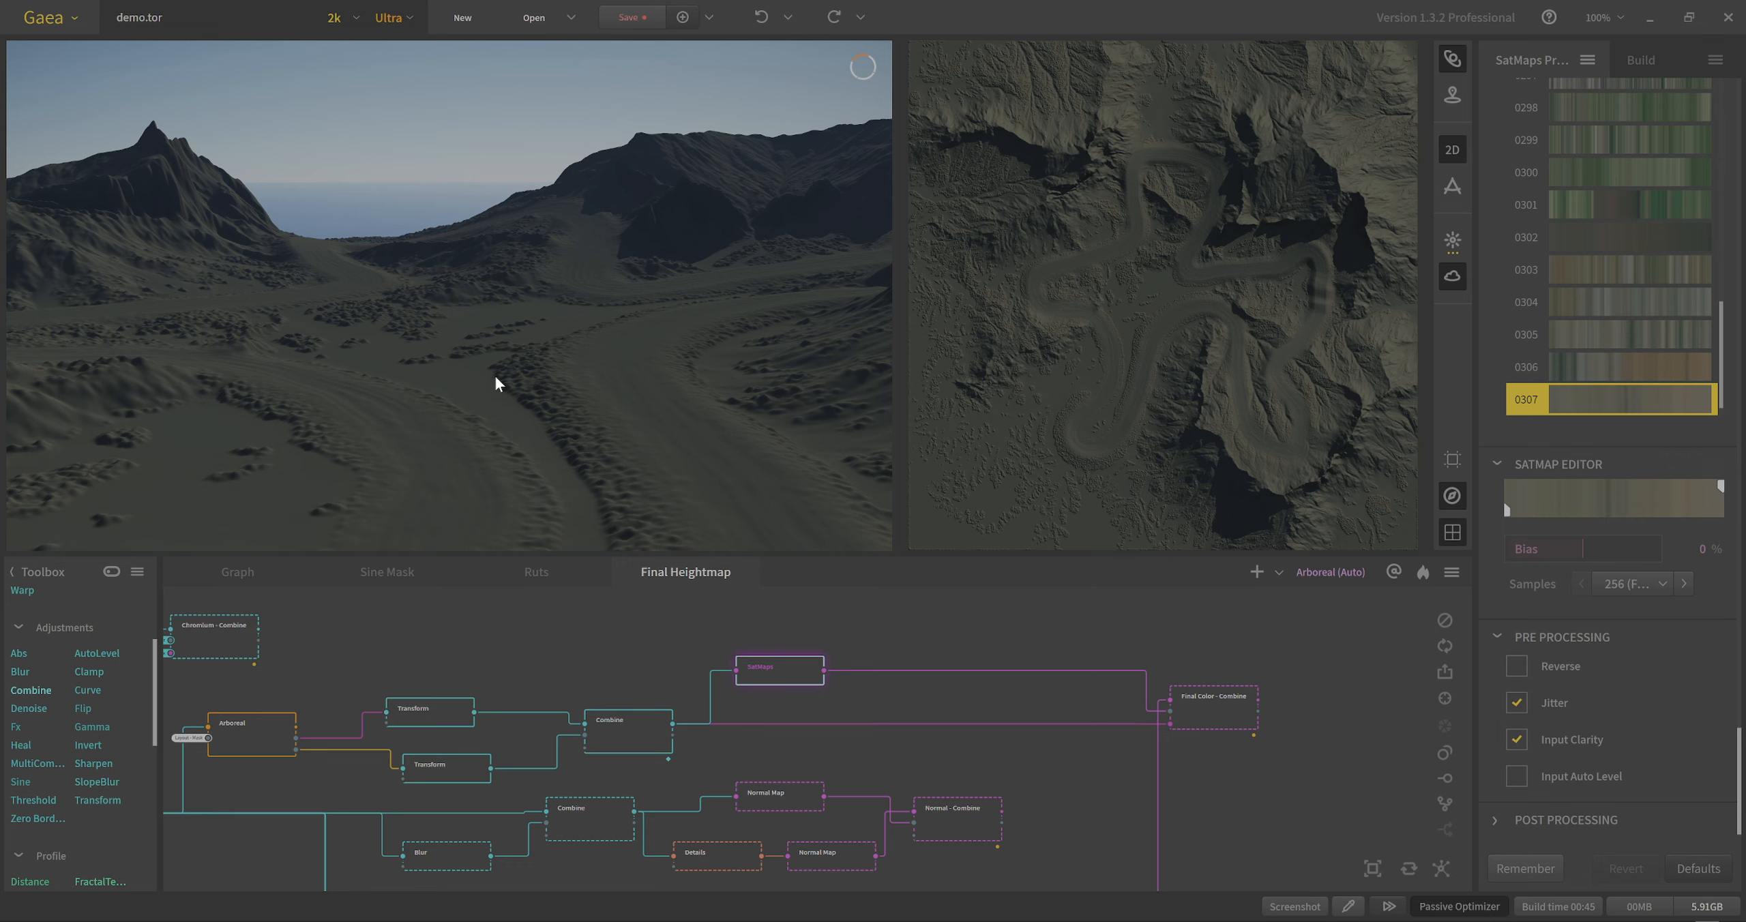
{"action": "left_click_drag", "start_coordinate": [565, 381], "coordinate": [597, 464]}
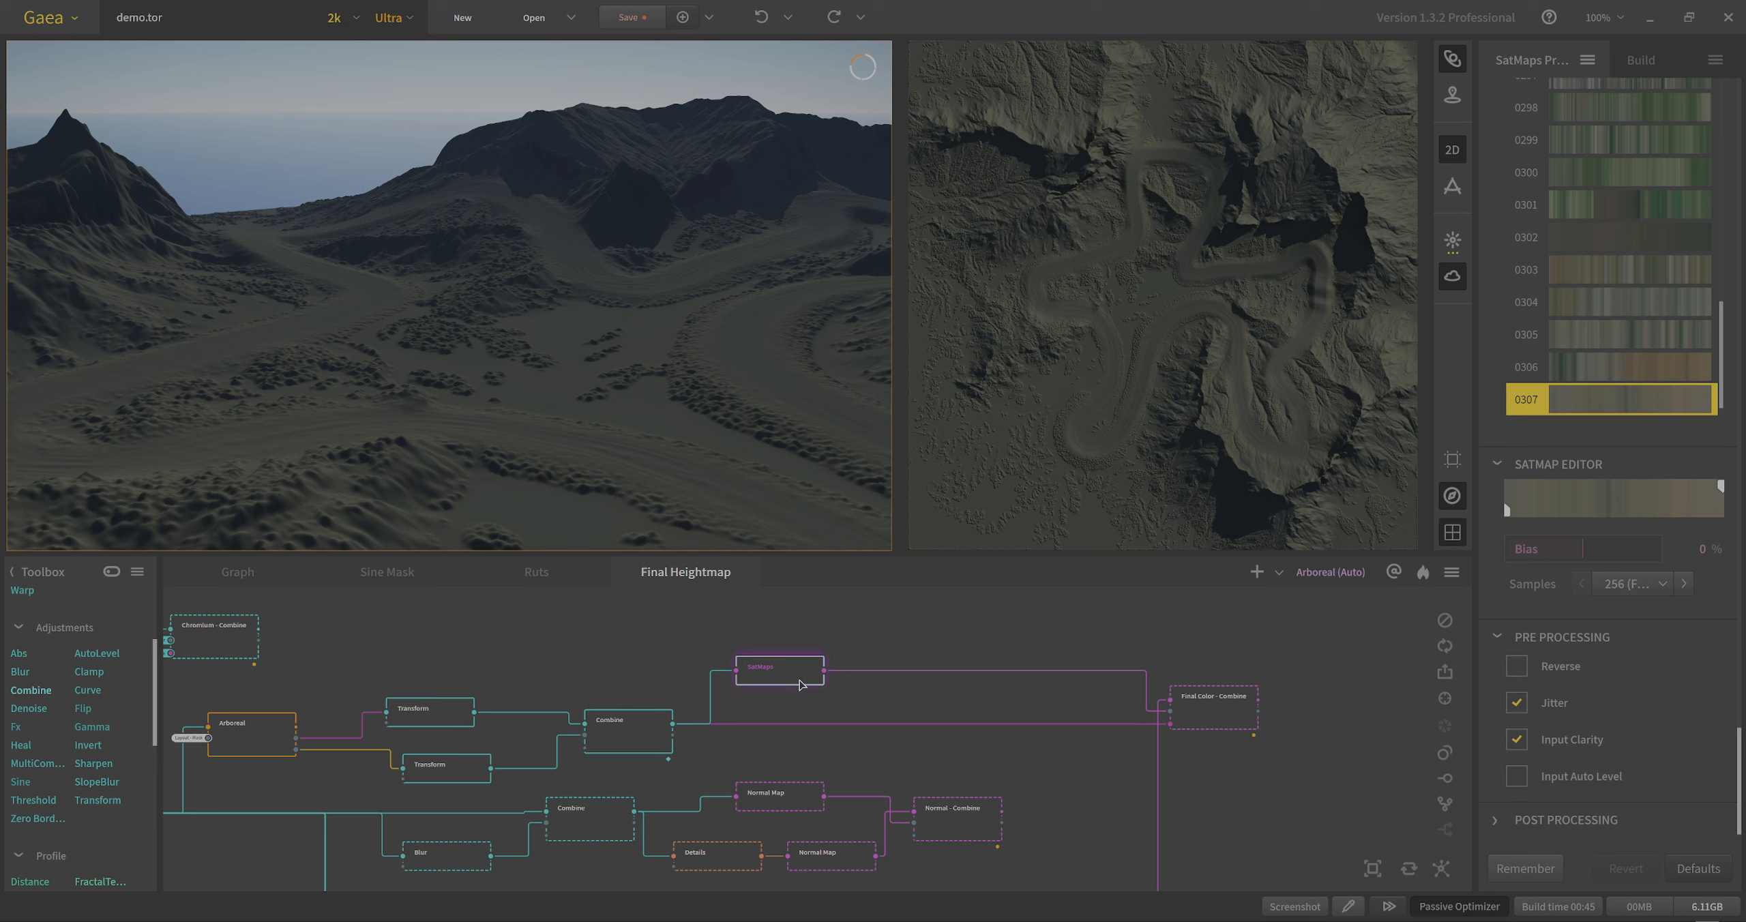
{"action": "mouse_move", "coordinate": [768, 671]}
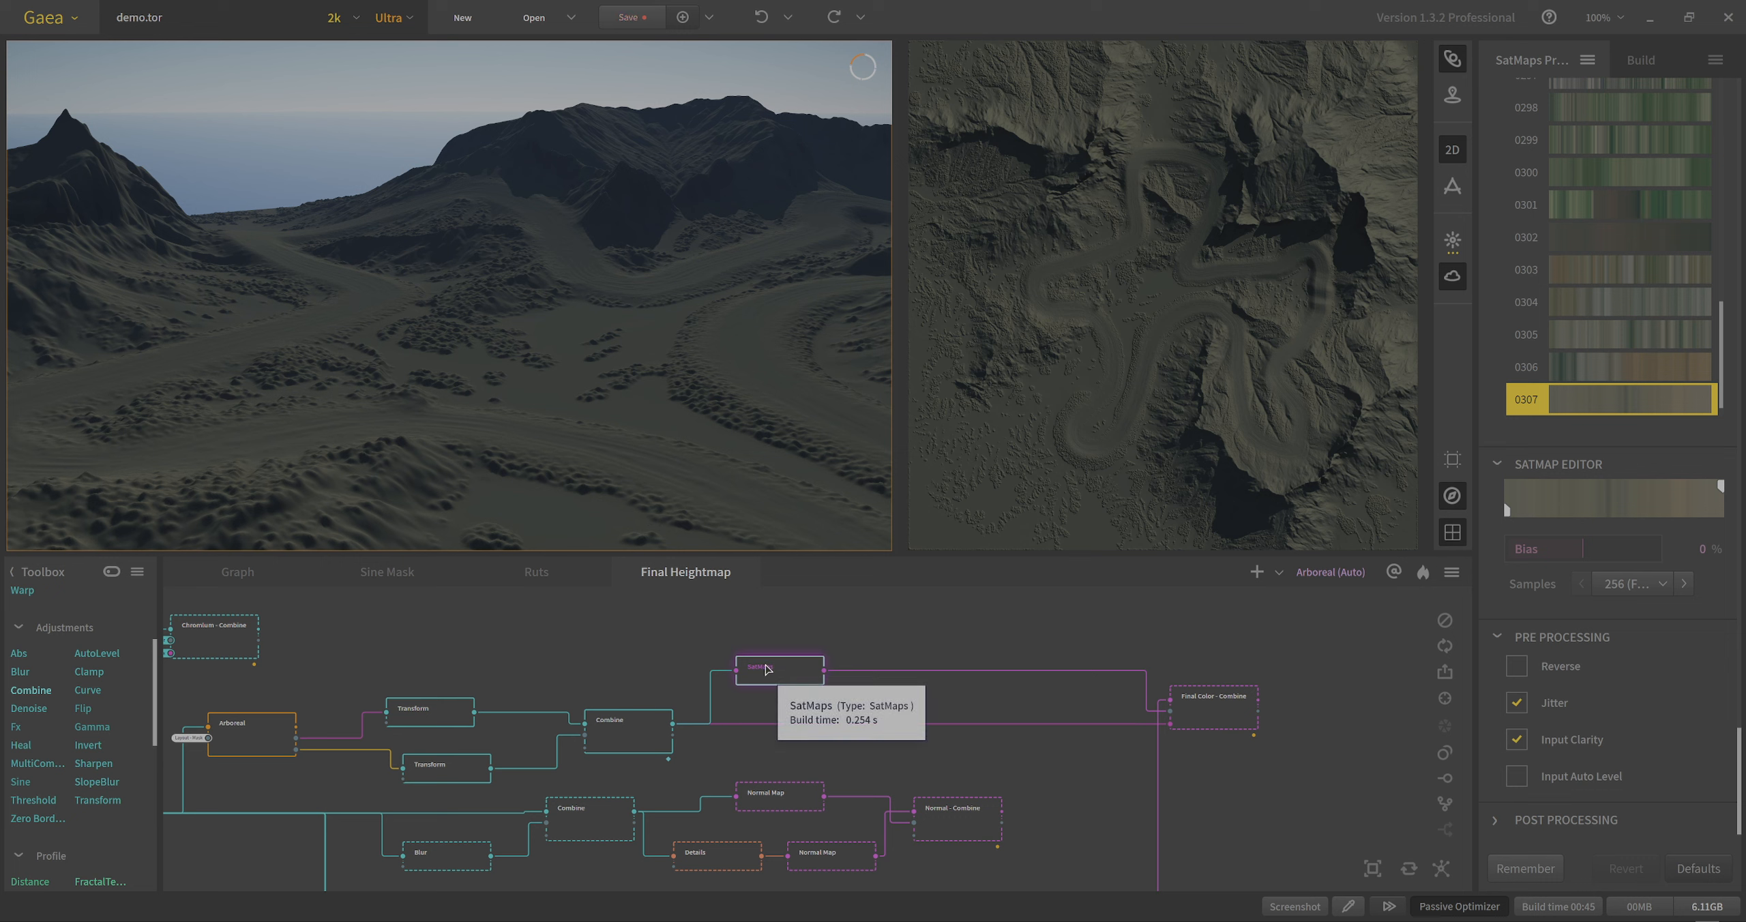
{"action": "mouse_move", "coordinate": [1200, 712]}
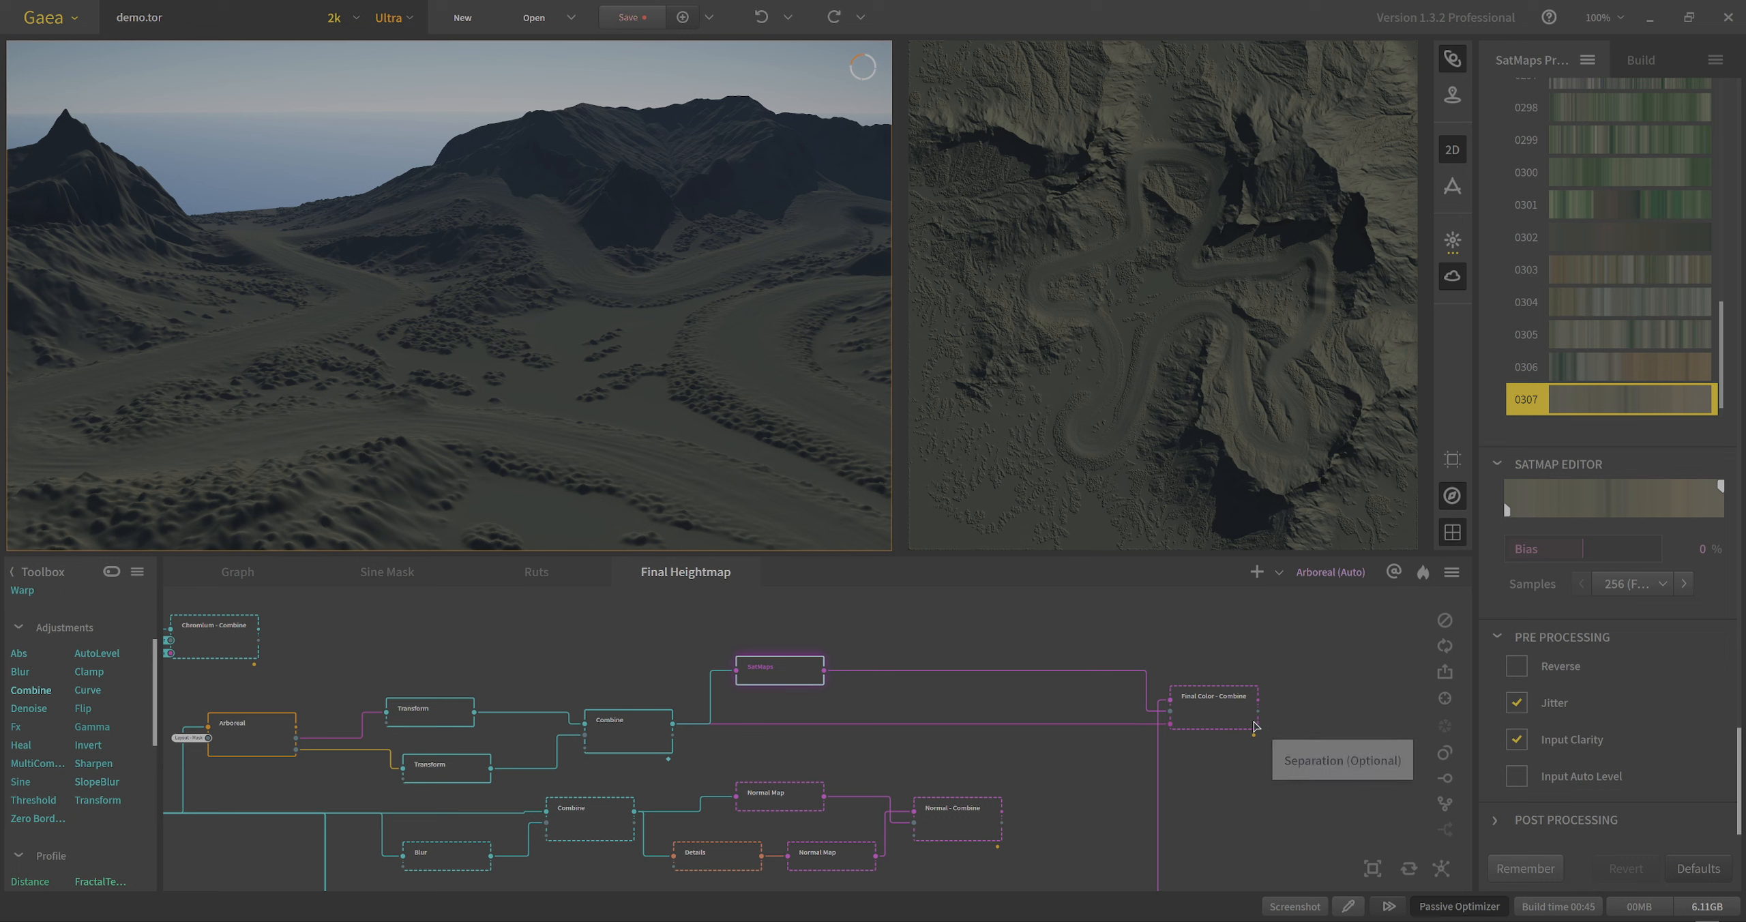
Compare the Final Color - Combine result with the vegetation Combine mask that feeds it.
{"action": "left_click", "coordinate": [1200, 714]}
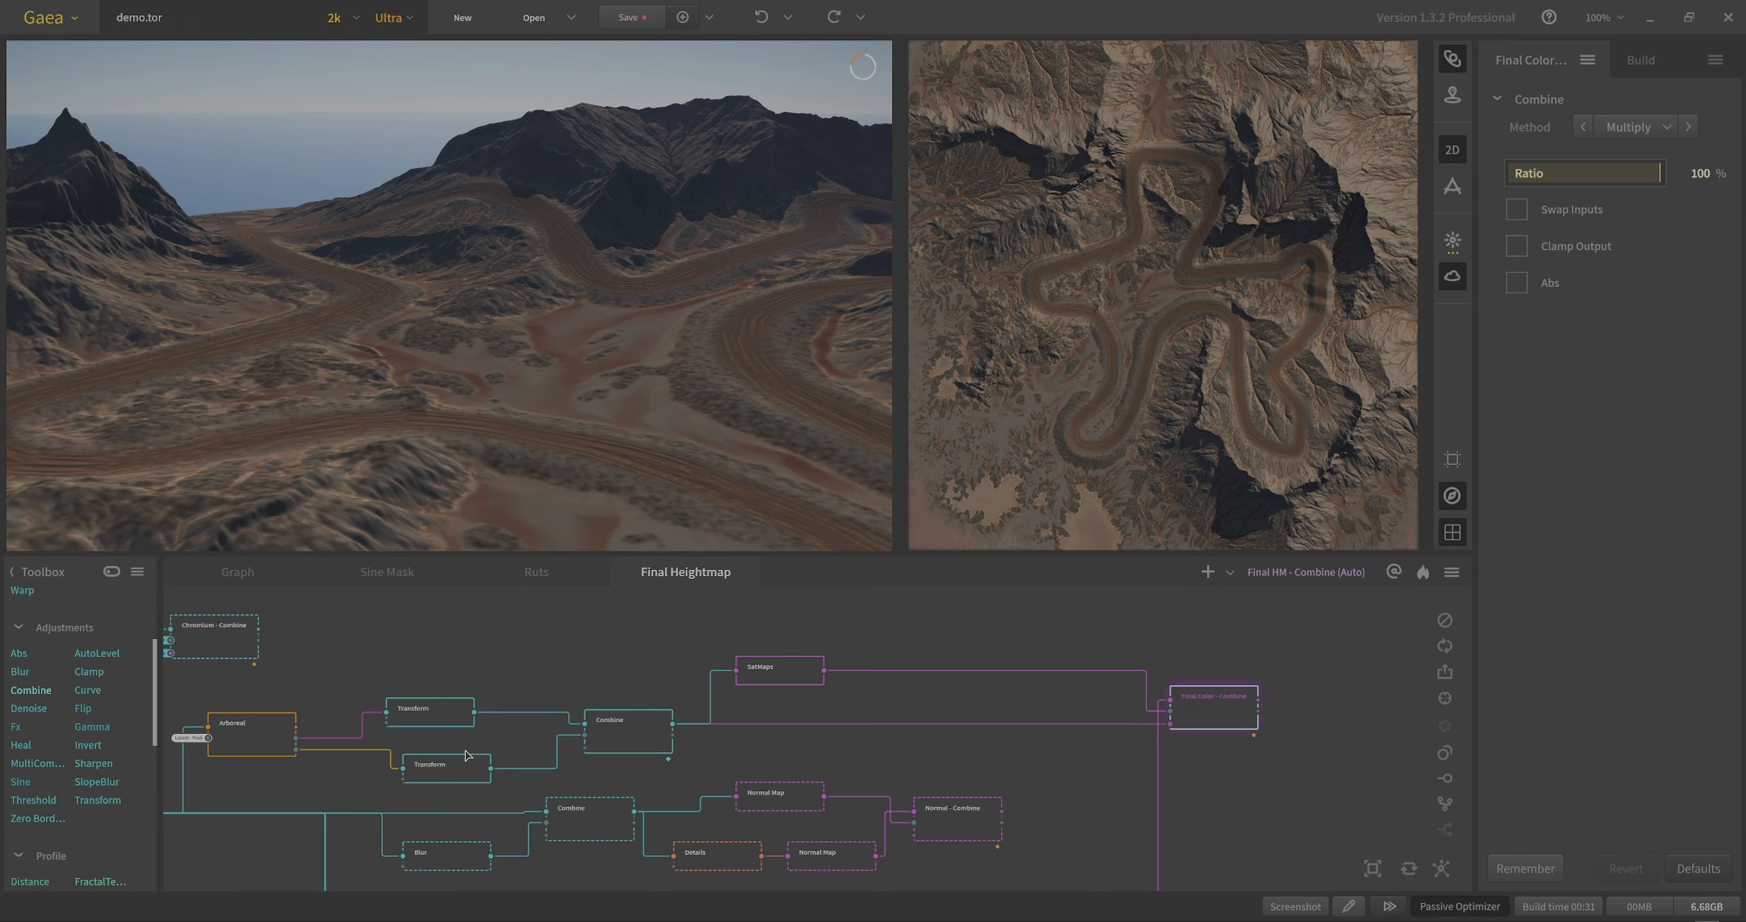
{"action": "left_click", "coordinate": [631, 740]}
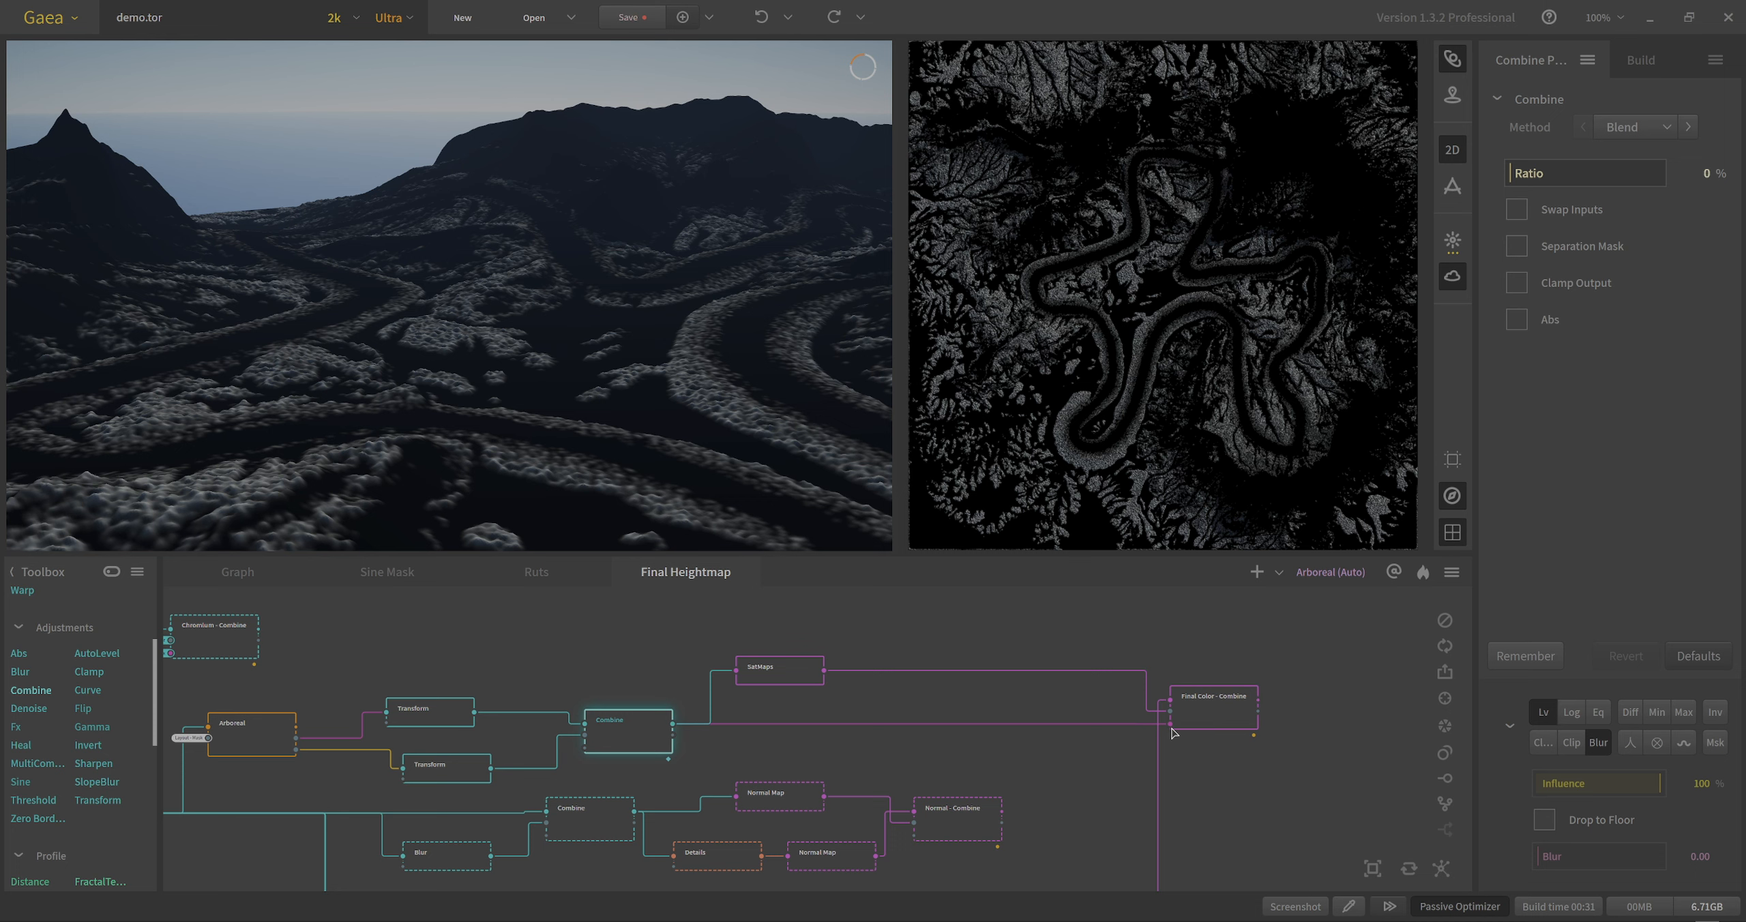
{"action": "left_click", "coordinate": [1224, 710]}
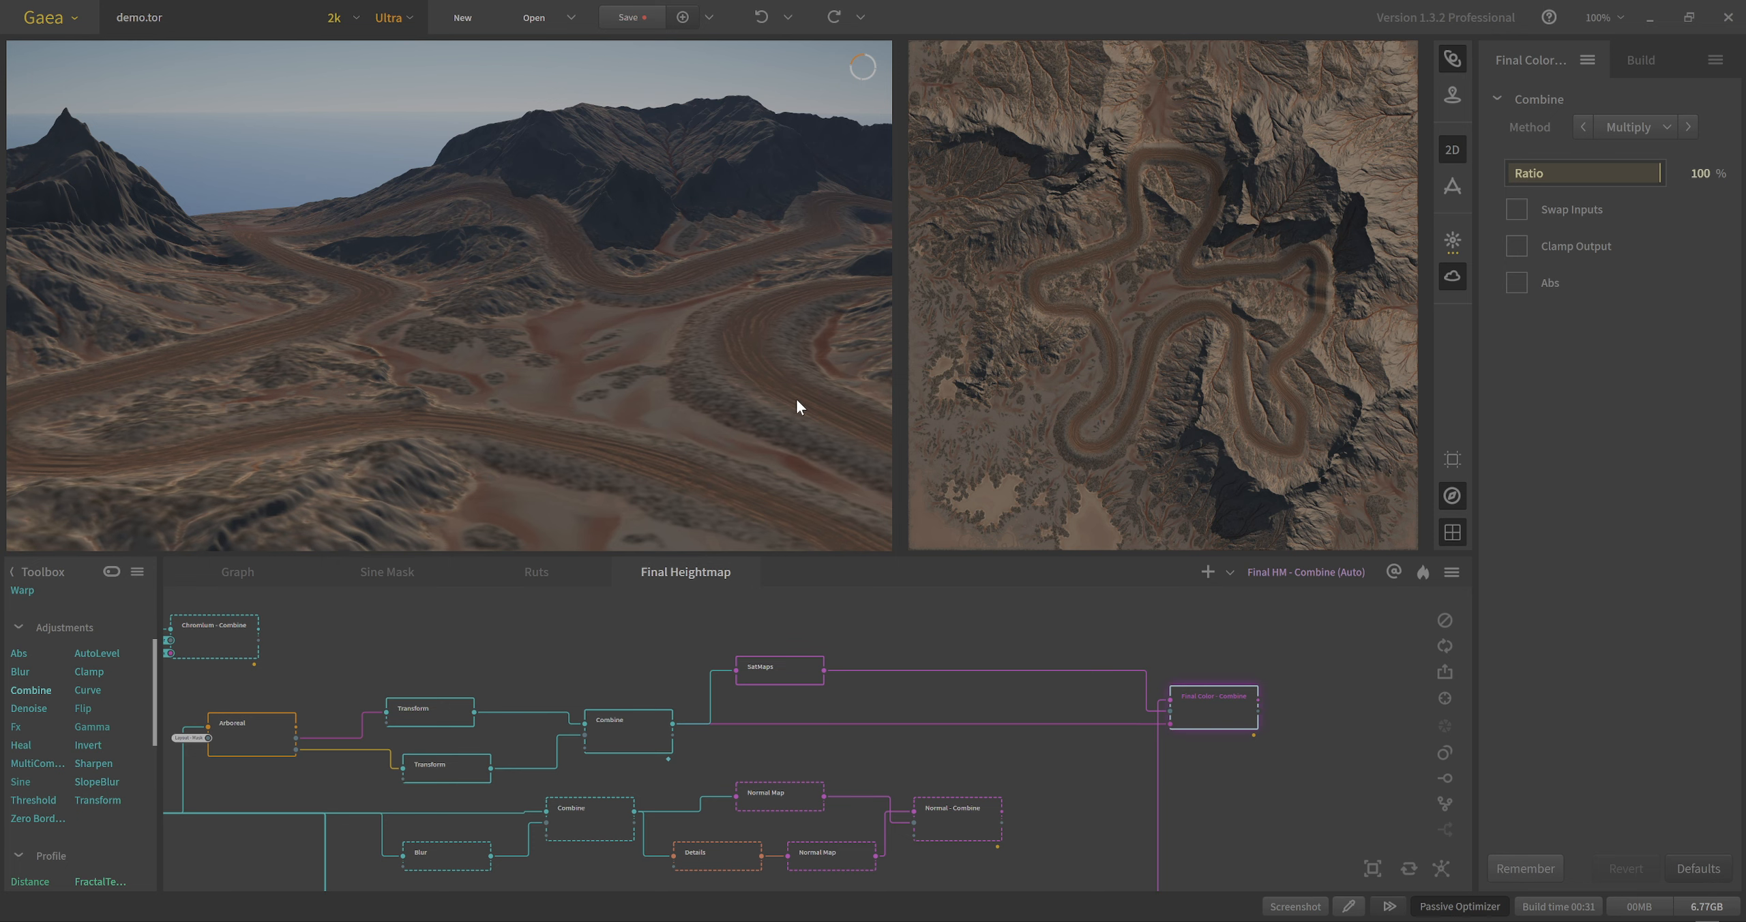
Examine the final coloured terrain and the vegetation beside the tracks from several angles and distances.
{"action": "left_click_drag", "start_coordinate": [795, 396], "coordinate": [778, 397]}
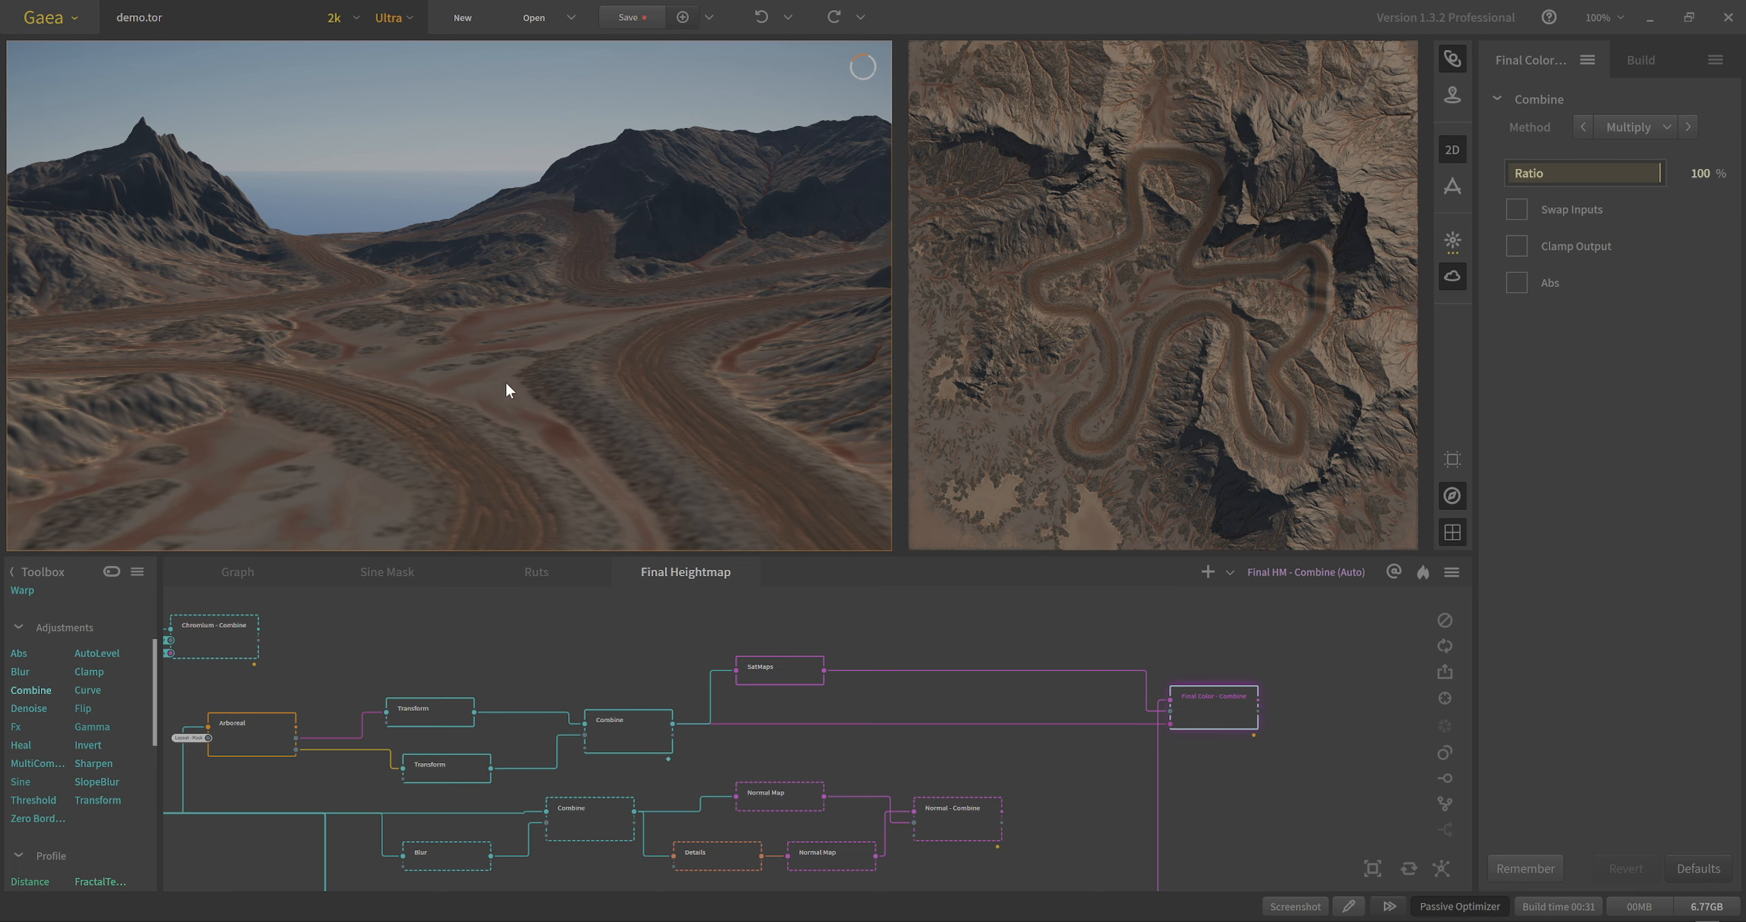
{"action": "left_click_drag", "start_coordinate": [428, 359], "coordinate": [434, 367]}
{"action": "scroll", "coordinate": [435, 359], "scroll_direction": "down", "scroll_amount": 3}
{"action": "scroll", "coordinate": [434, 367], "scroll_direction": "up", "scroll_amount": 4}
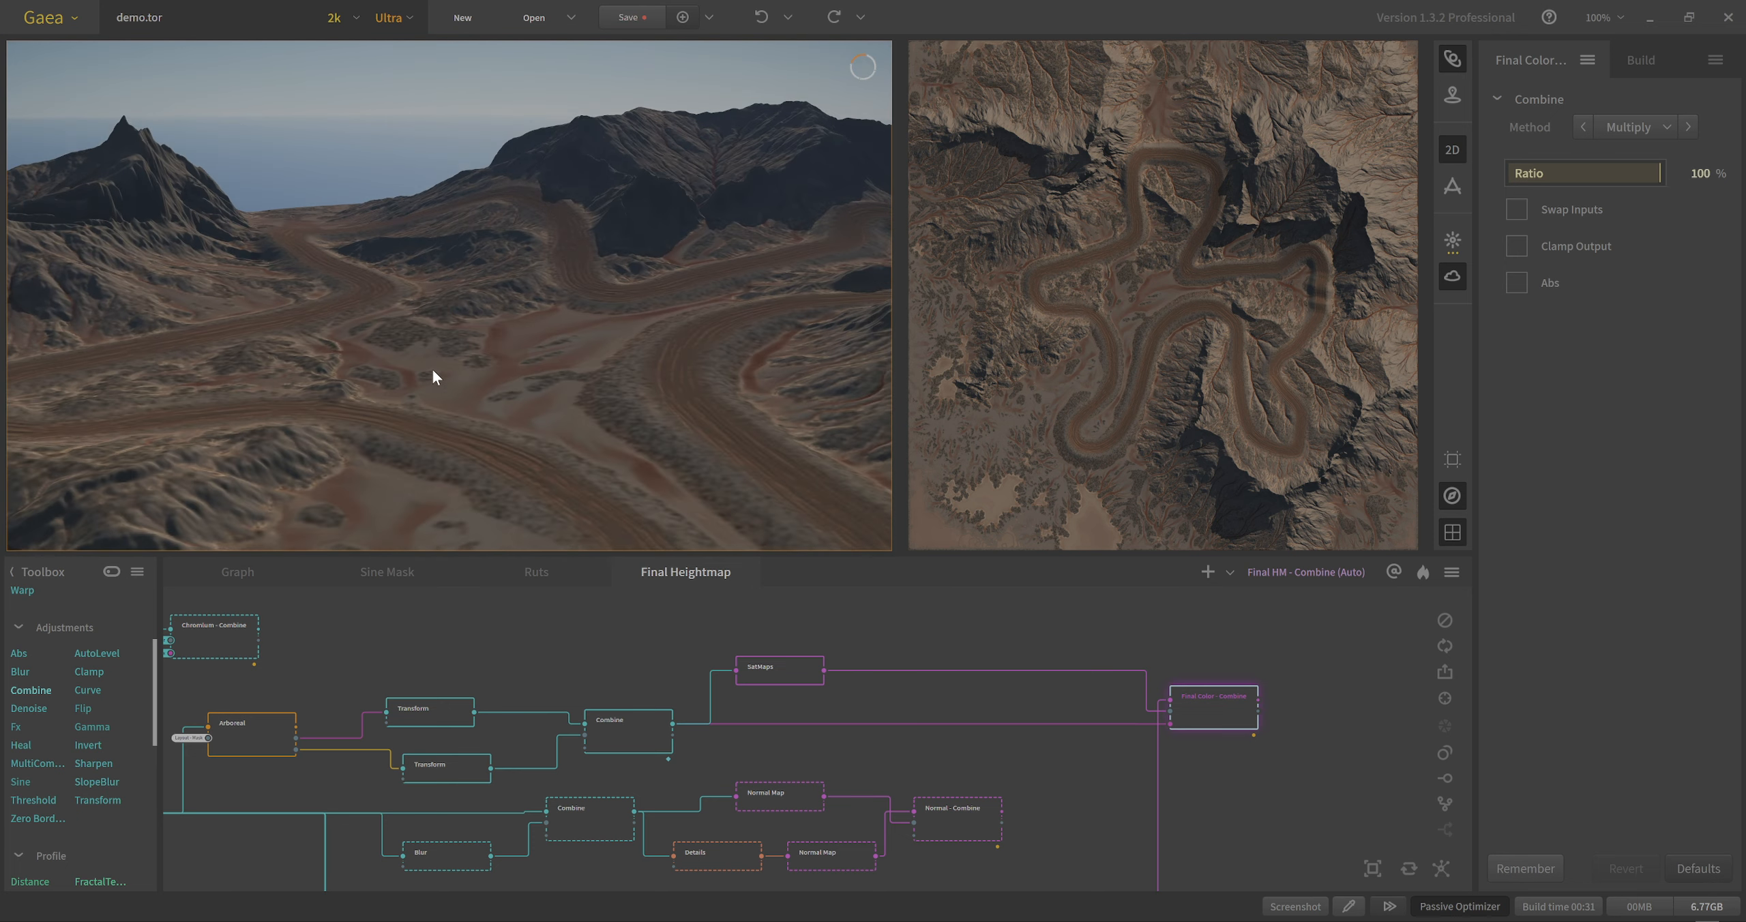
{"action": "scroll", "coordinate": [690, 401], "scroll_direction": "down", "scroll_amount": 3}
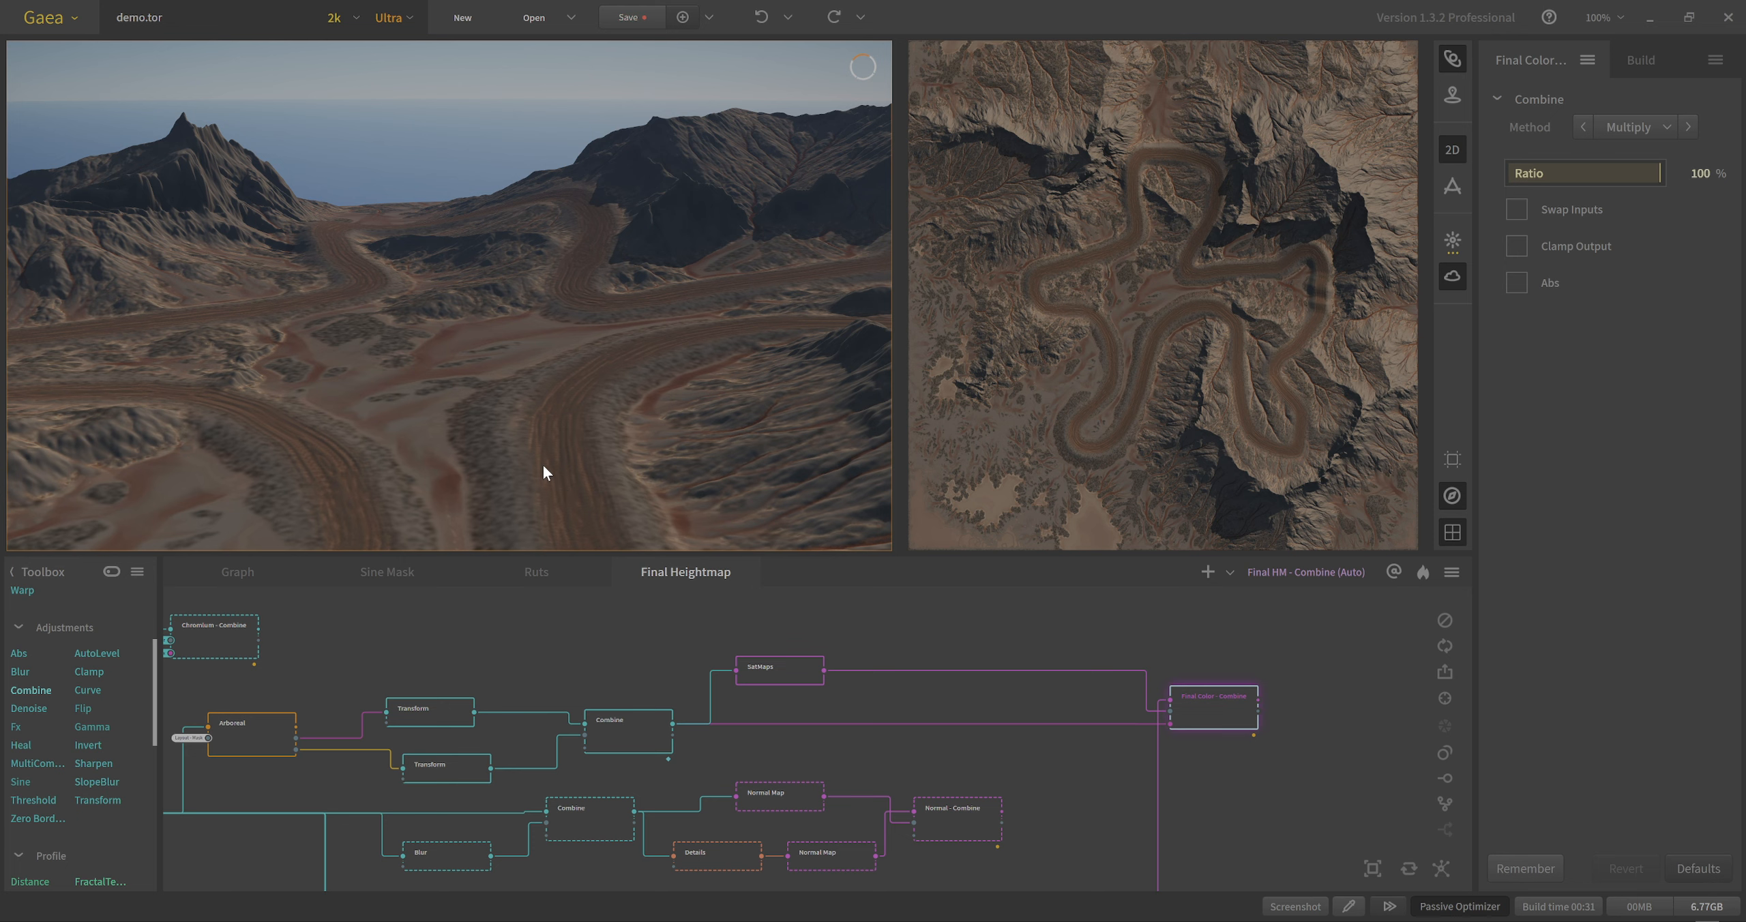
{"action": "left_click_drag", "start_coordinate": [543, 466], "coordinate": [546, 468]}
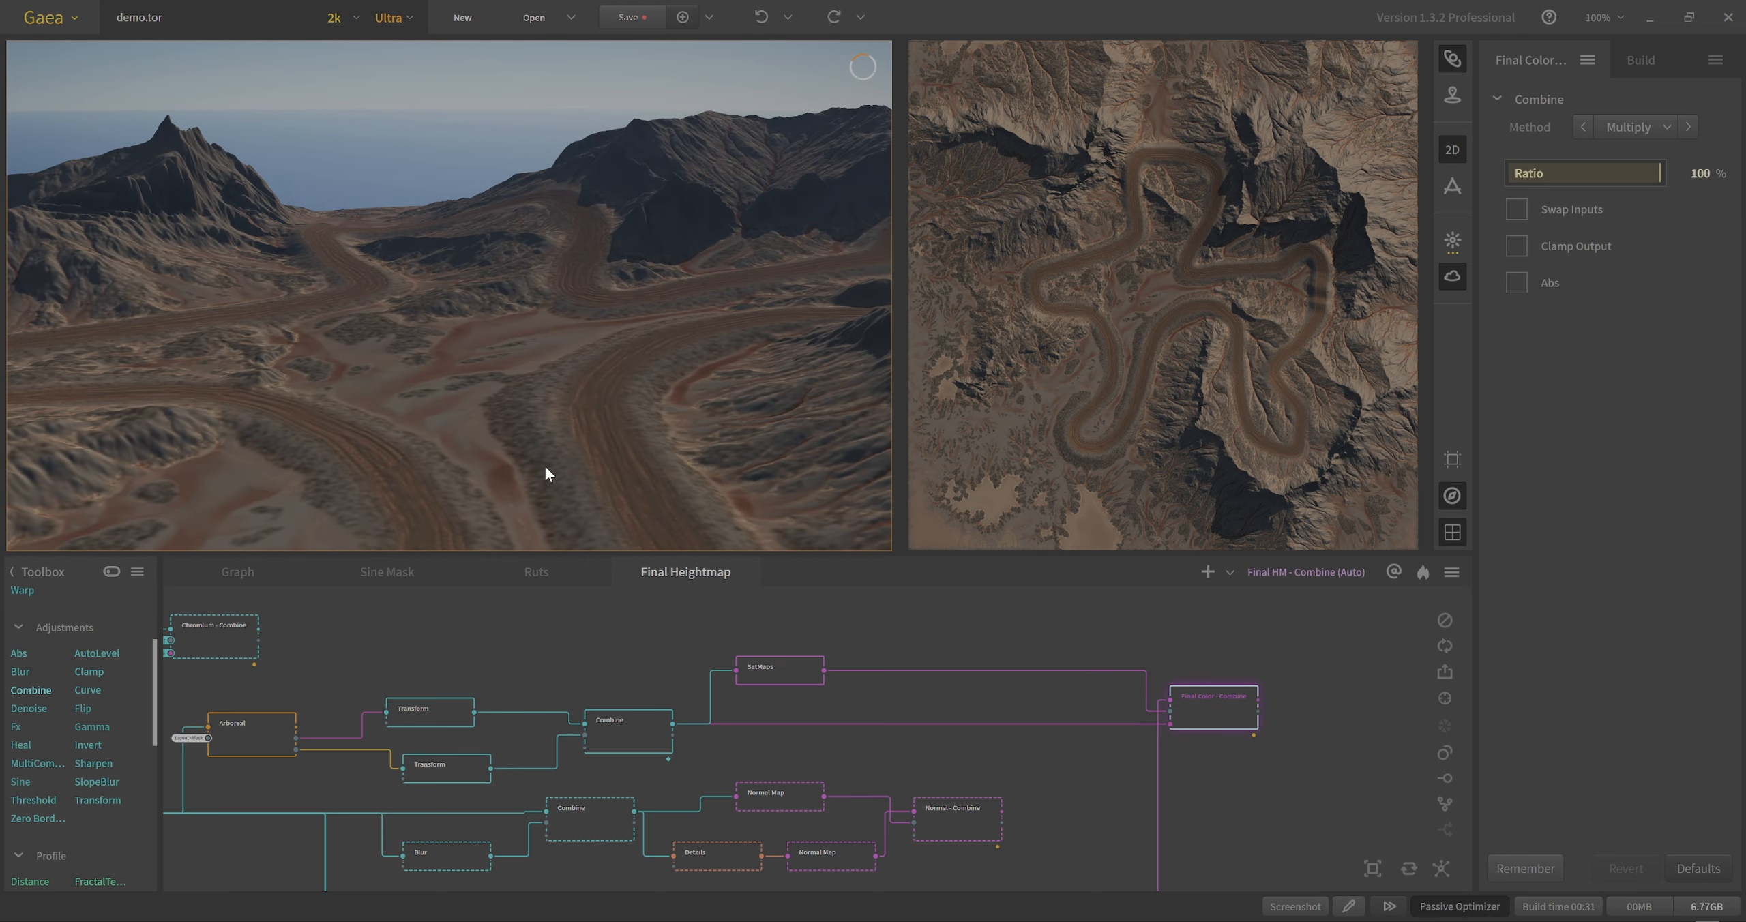
Try a 52% Ratio on the Final Color - Combine node, and restore it to 100%.
{"action": "left_click_drag", "start_coordinate": [544, 467], "coordinate": [545, 476]}
{"action": "scroll", "coordinate": [549, 477], "scroll_direction": "down", "scroll_amount": 3}
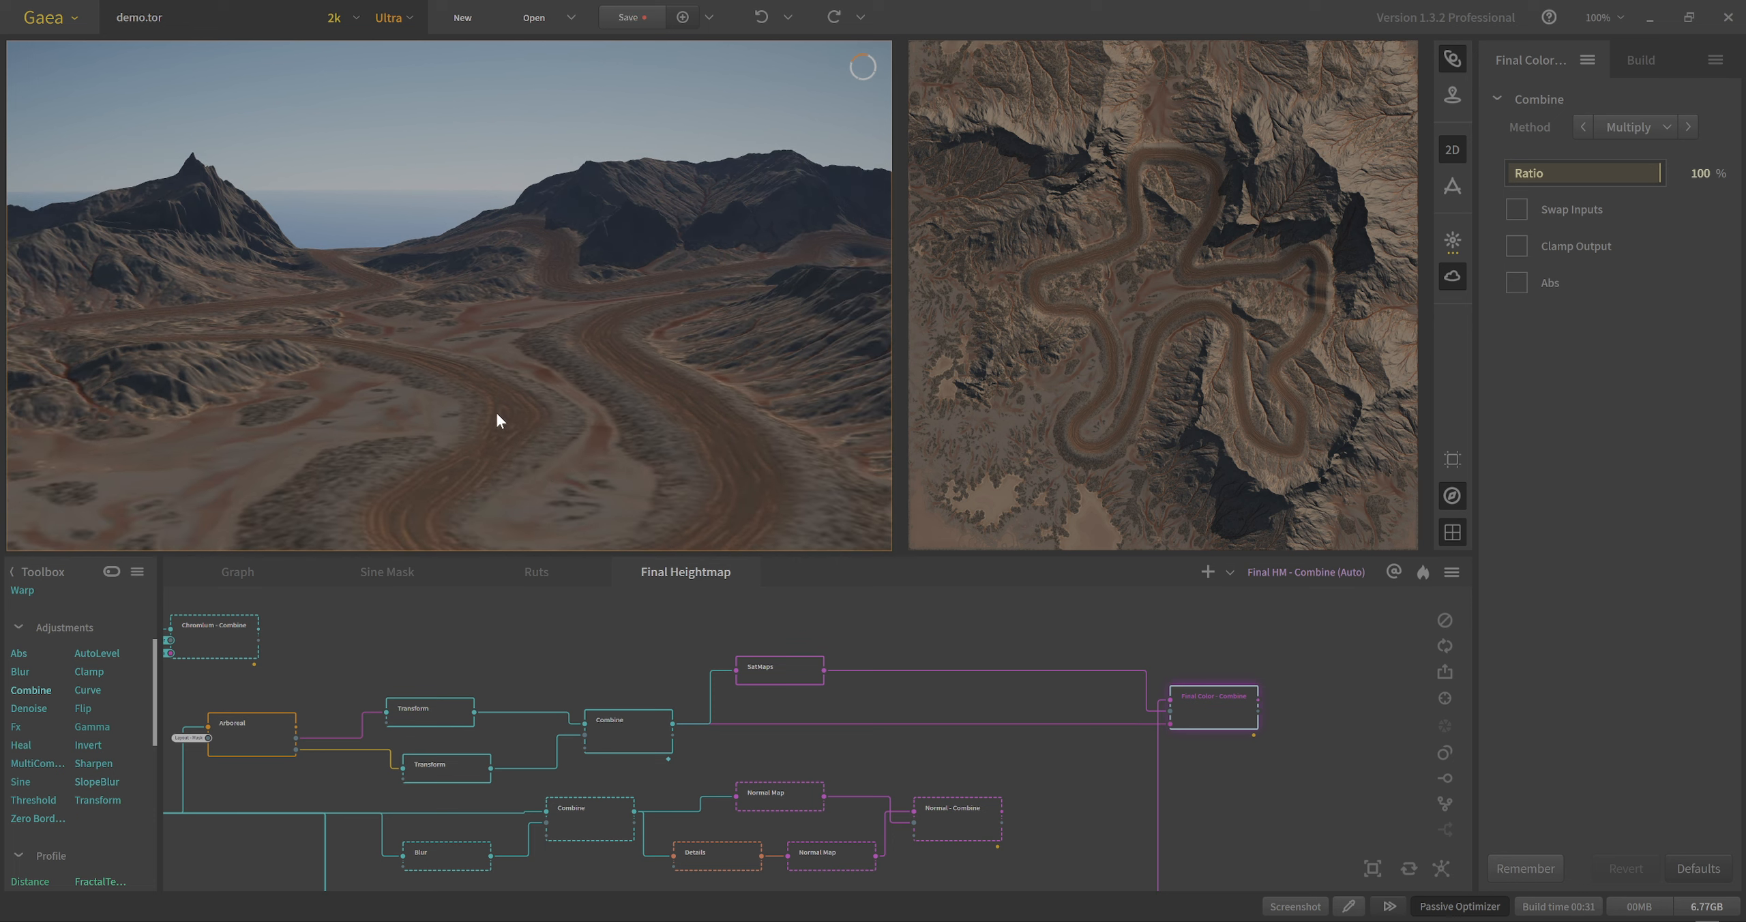
{"action": "left_click", "coordinate": [1588, 174]}
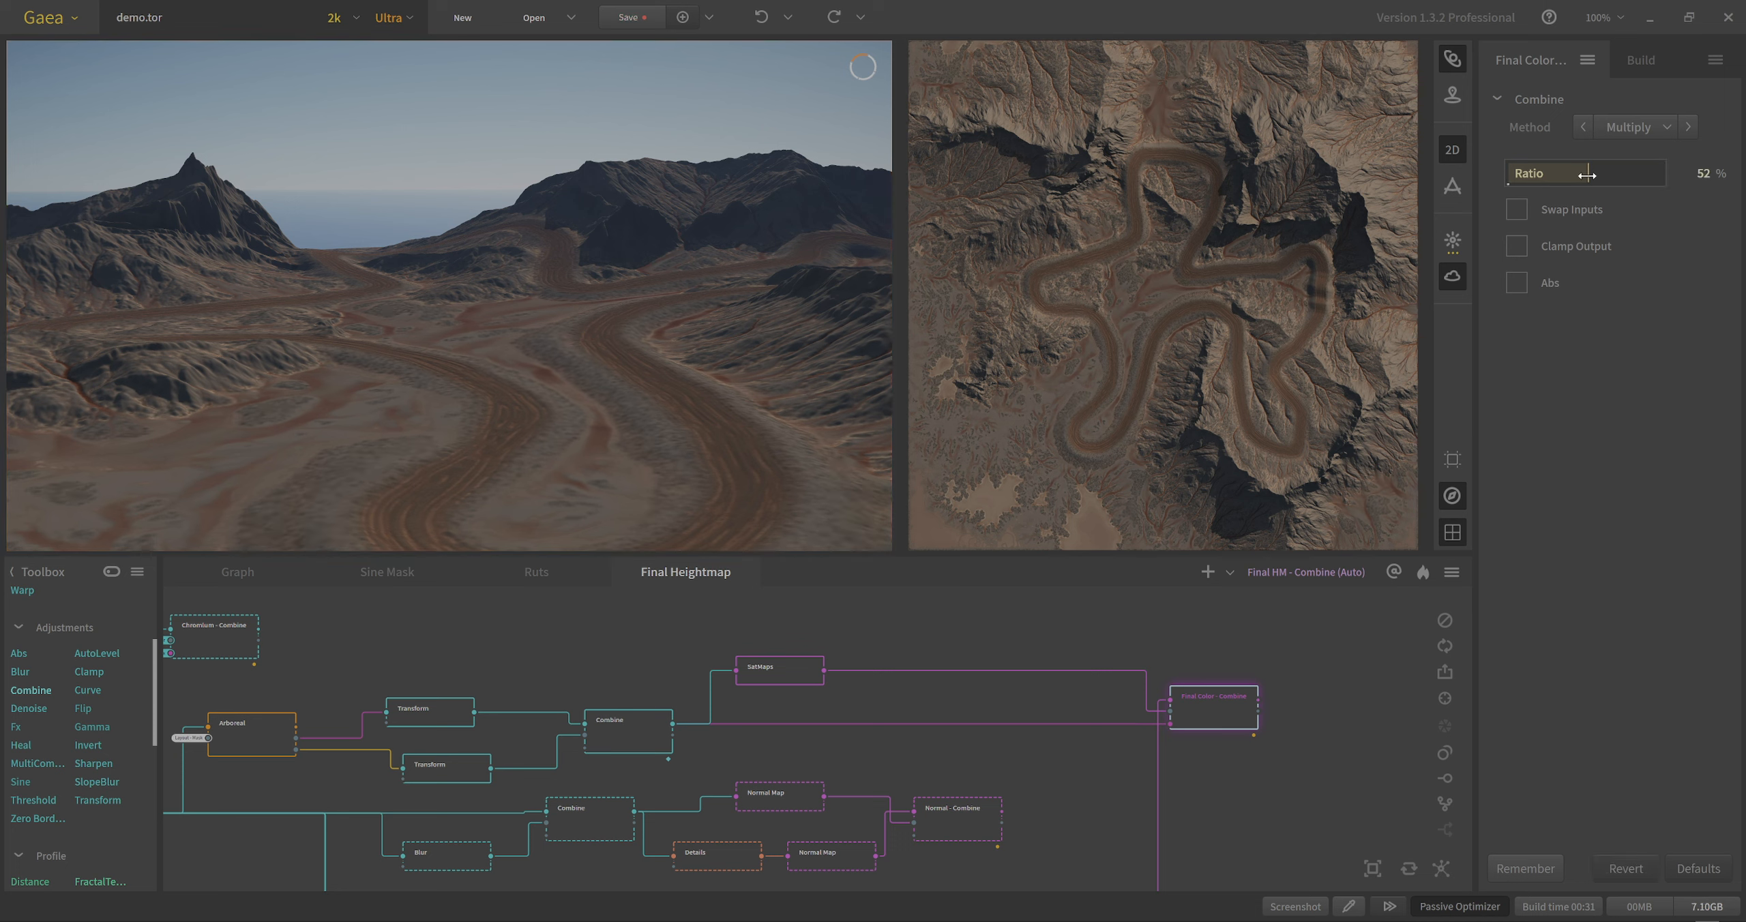
{"action": "left_click_drag", "start_coordinate": [1587, 175], "coordinate": [1661, 174]}
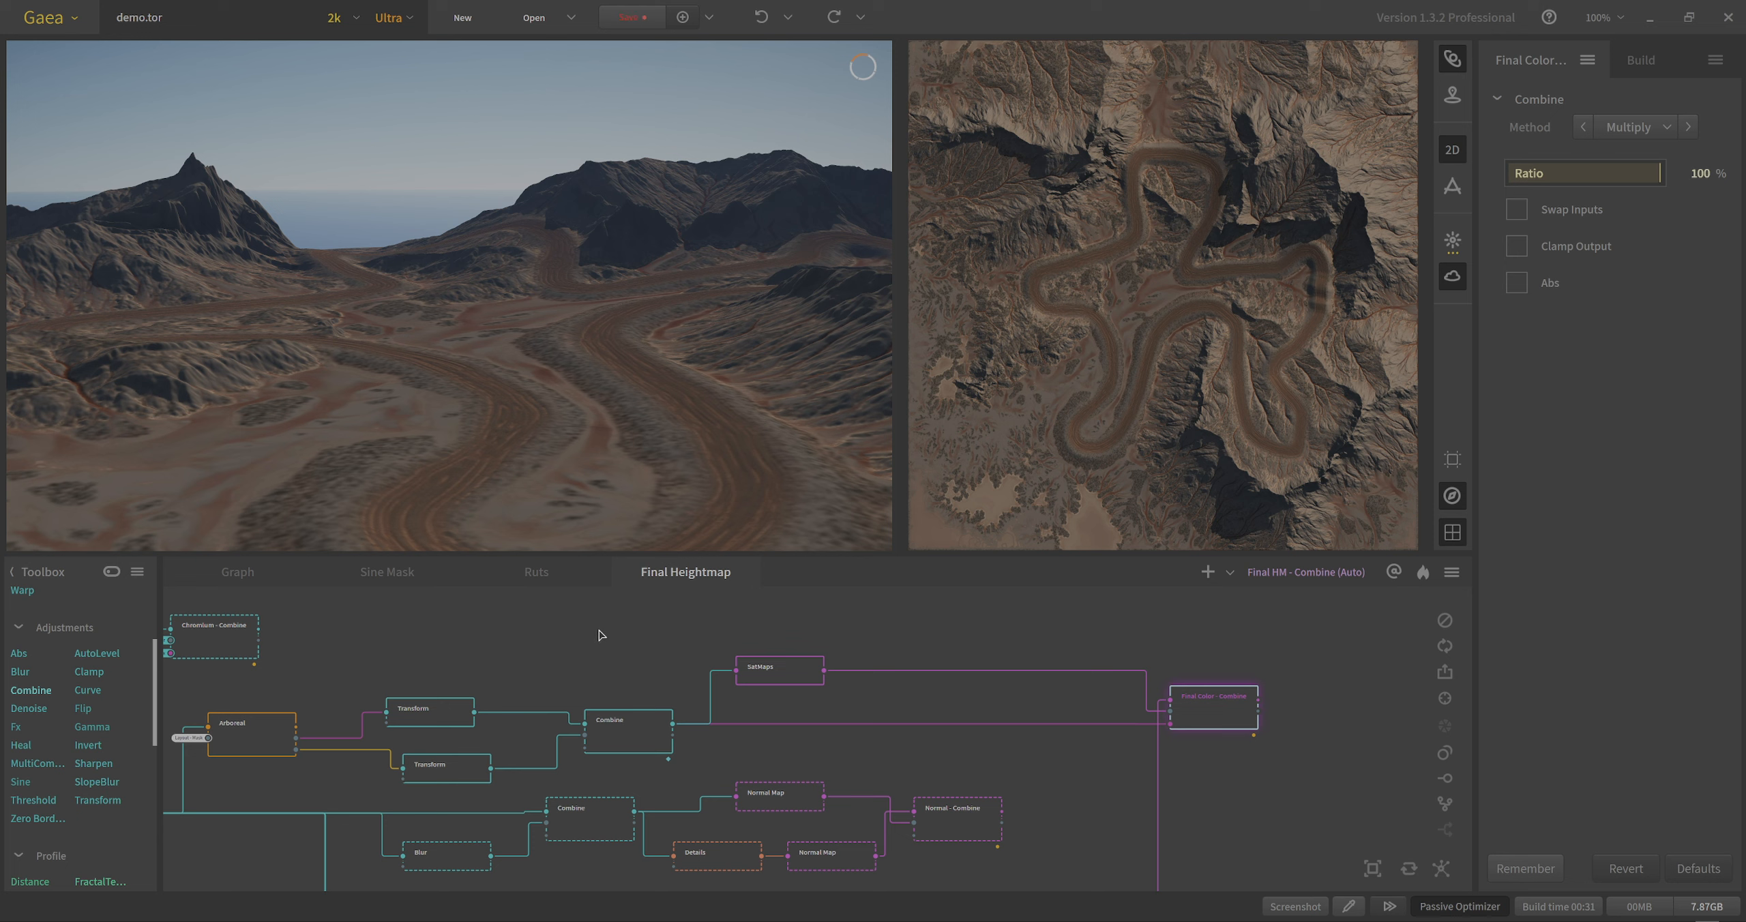
View the uncoloured terrain produced by the Final HM - Combine node that feeds the colour branches.
{"action": "middle_click_drag", "start_coordinate": [499, 824], "coordinate": [746, 704]}
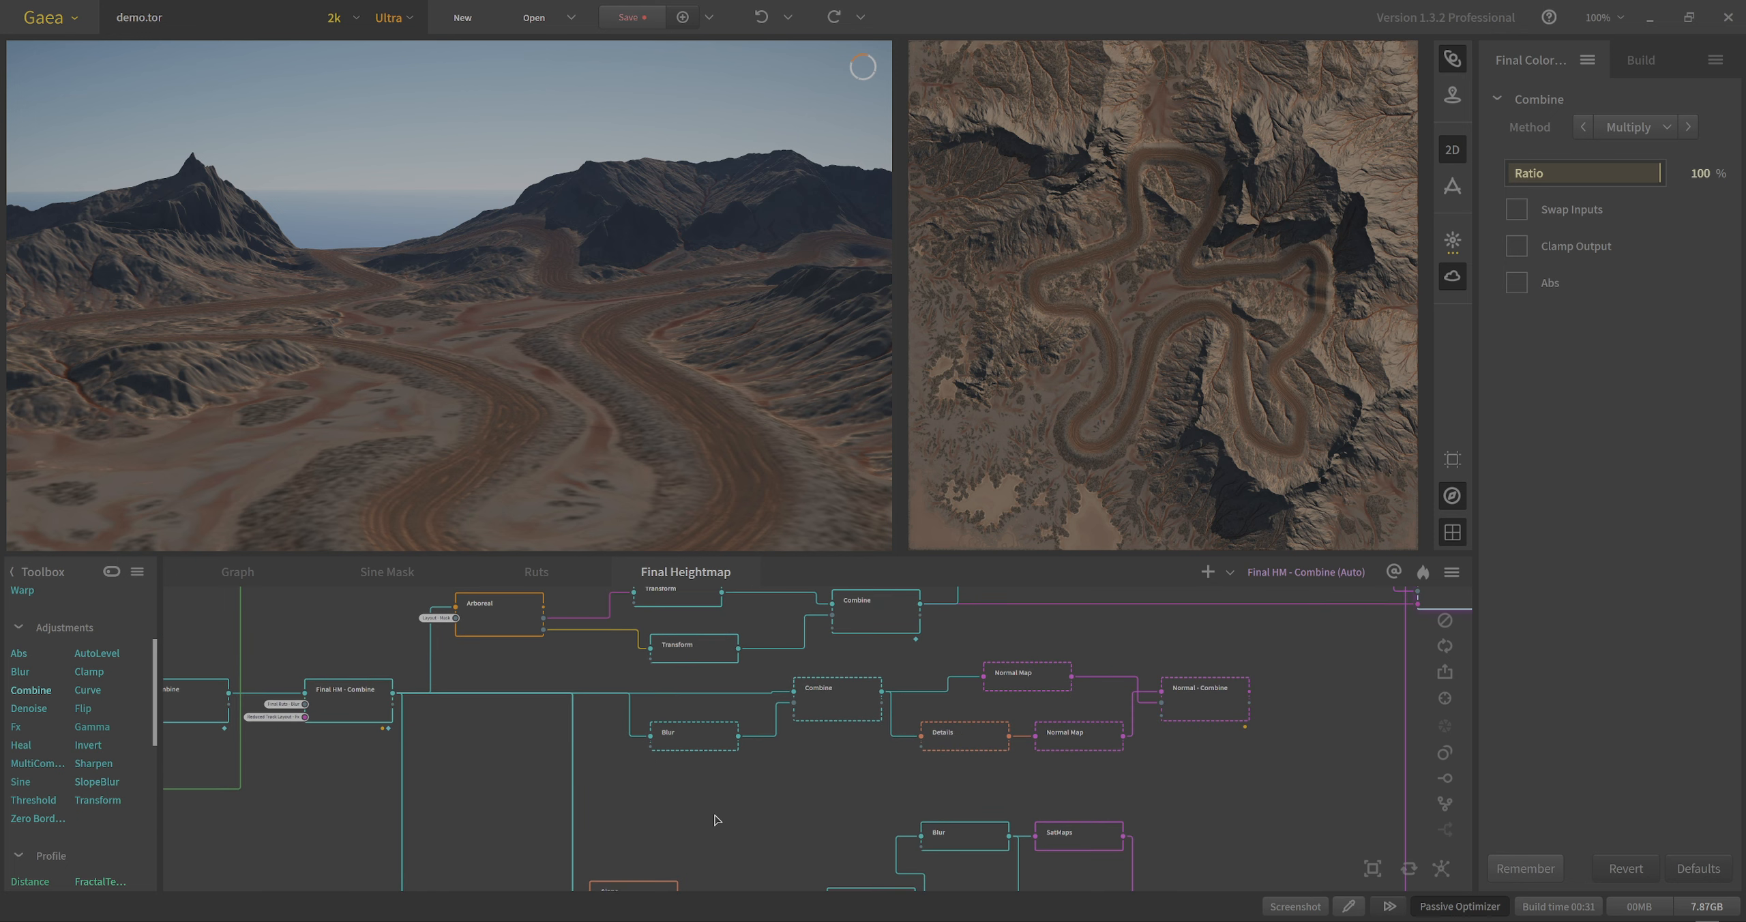
{"action": "left_click", "coordinate": [350, 714]}
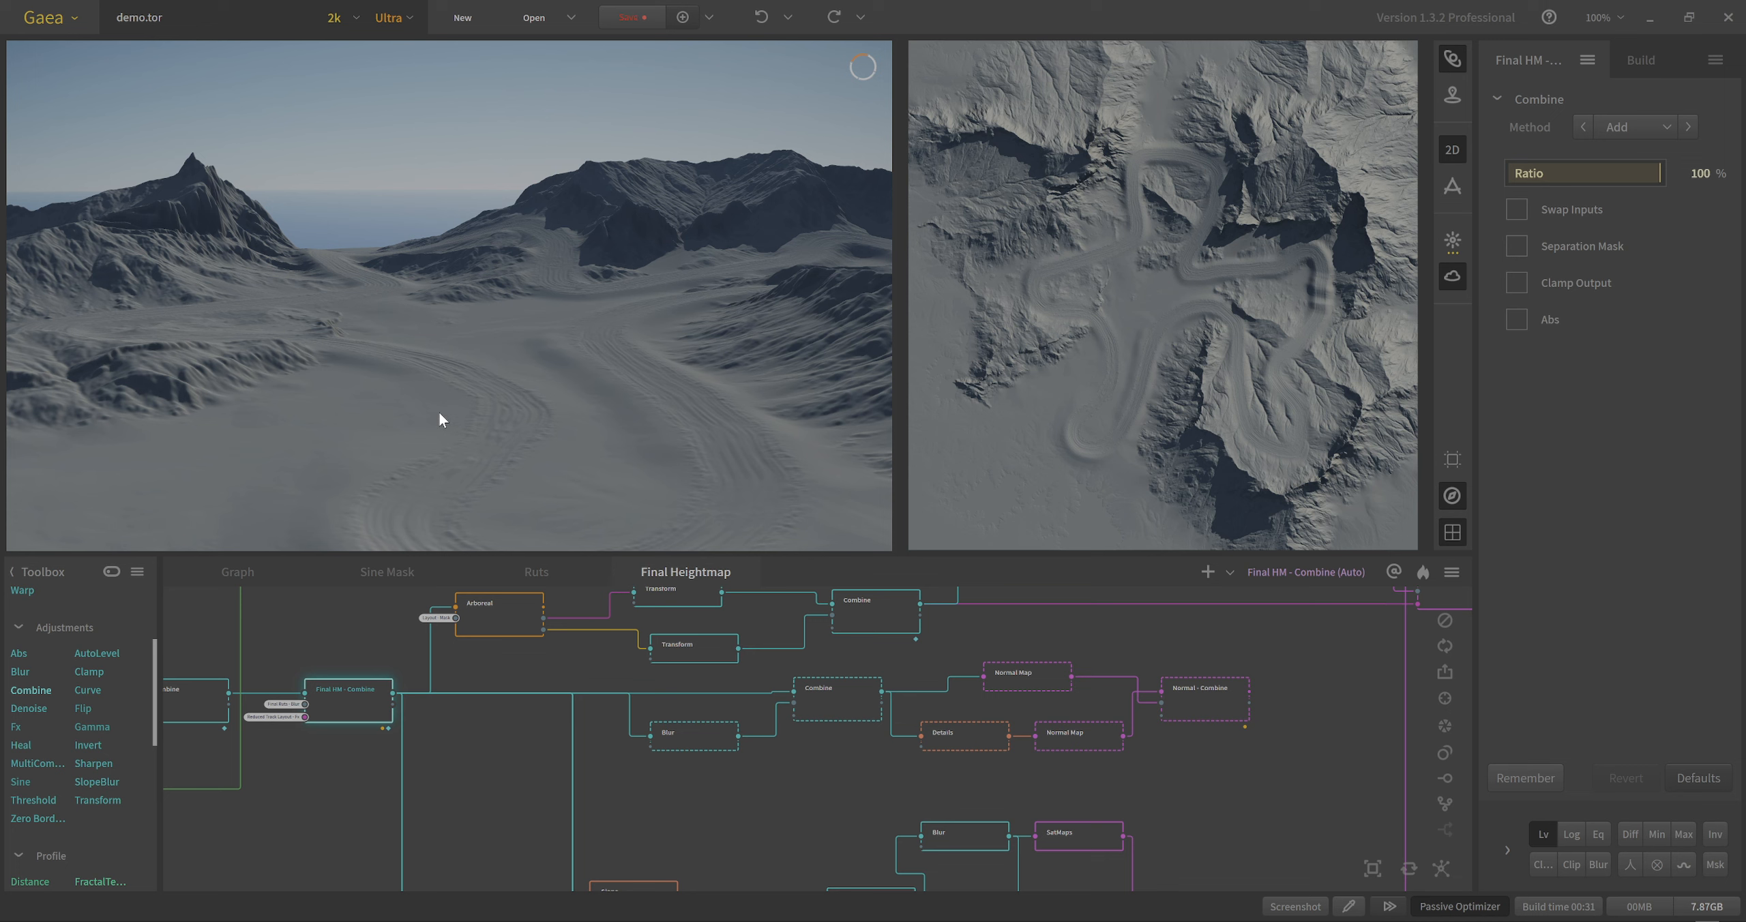
{"action": "left_click_drag", "start_coordinate": [437, 409], "coordinate": [448, 394]}
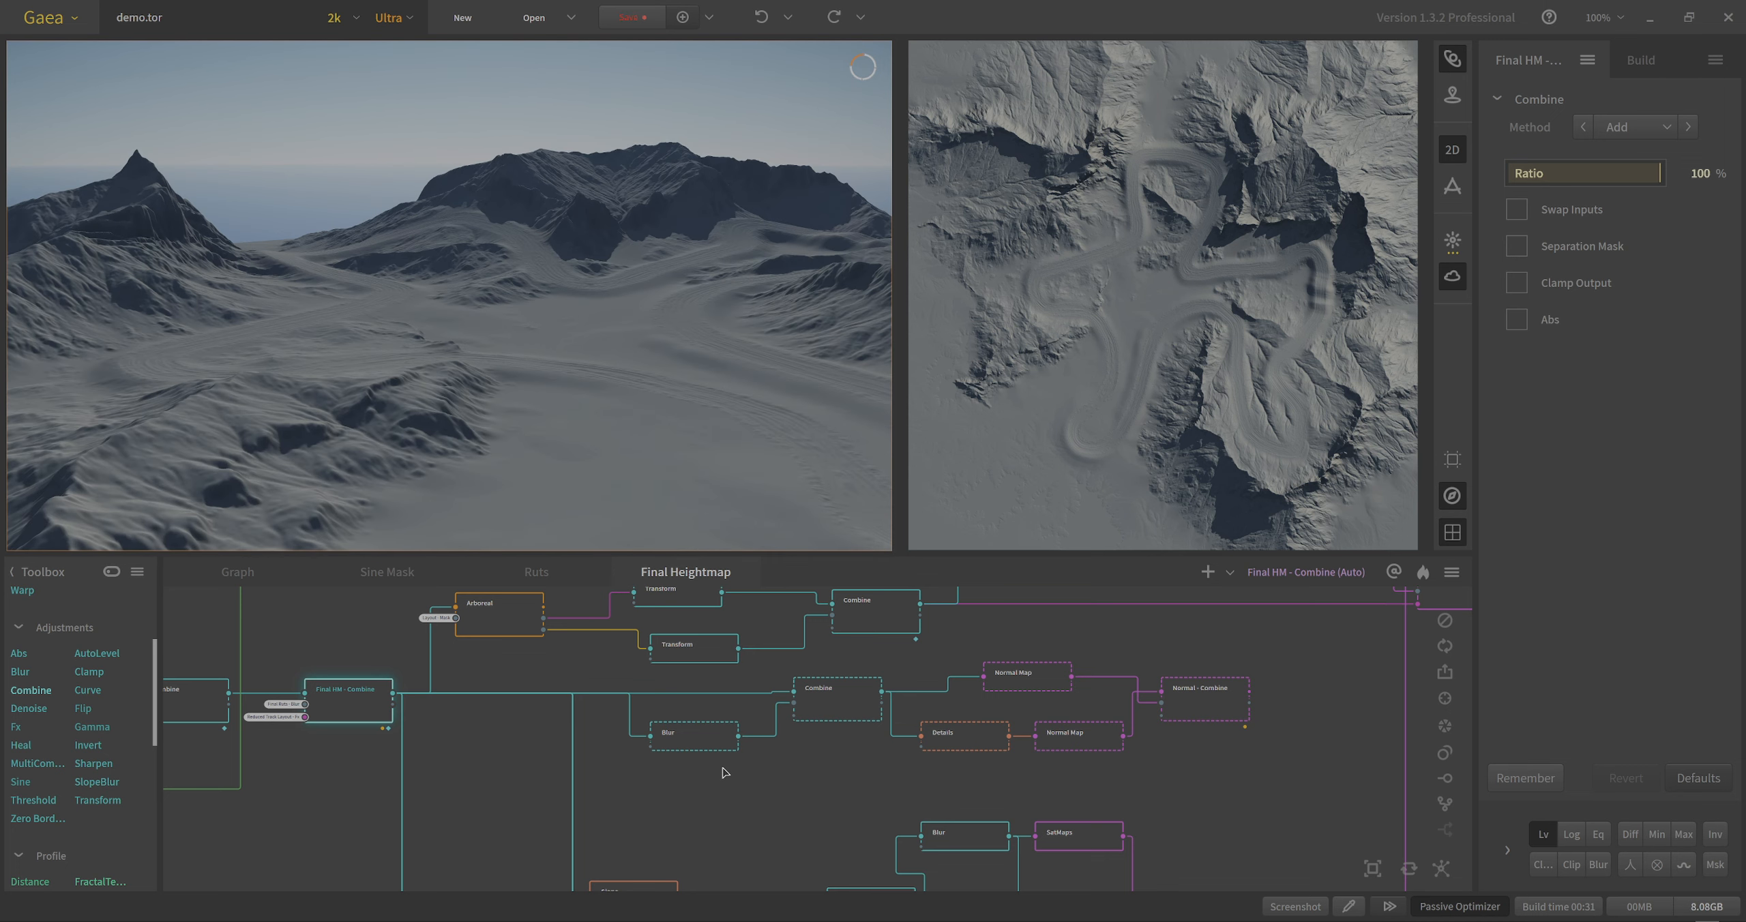
Inspect the Slope and RockMap masks derived from the final heightmap, with their settings.
{"action": "left_click_drag", "start_coordinate": [803, 768], "coordinate": [841, 703]}
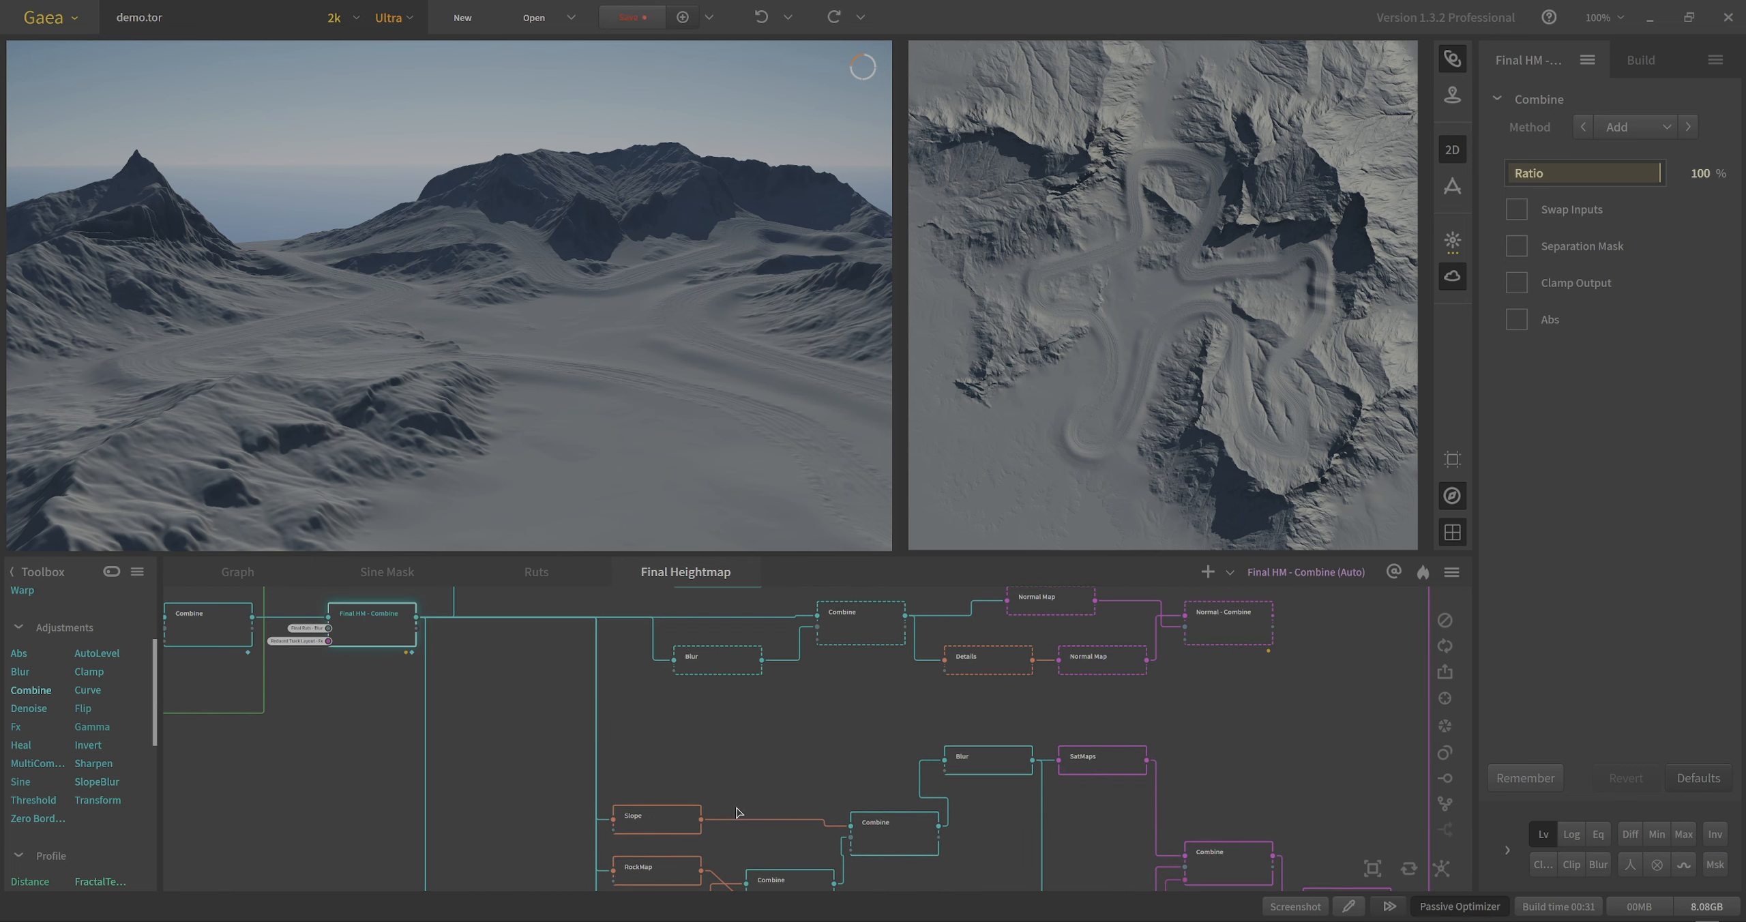
{"action": "left_click_drag", "start_coordinate": [737, 808], "coordinate": [796, 647]}
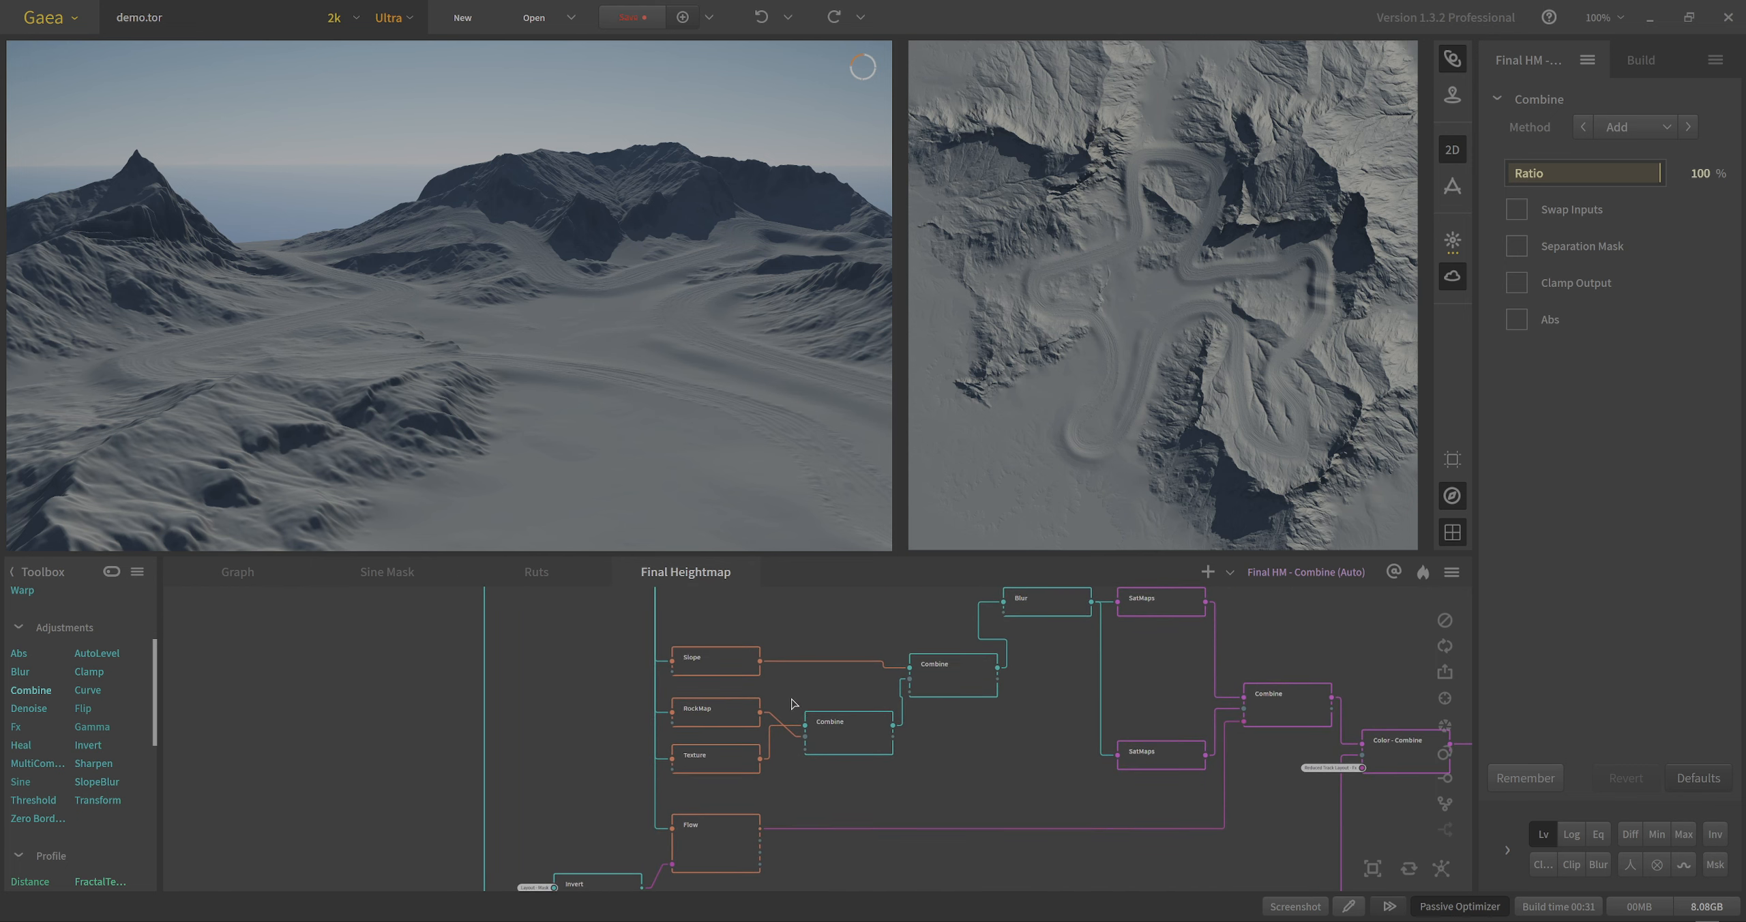
{"action": "left_click", "coordinate": [712, 676]}
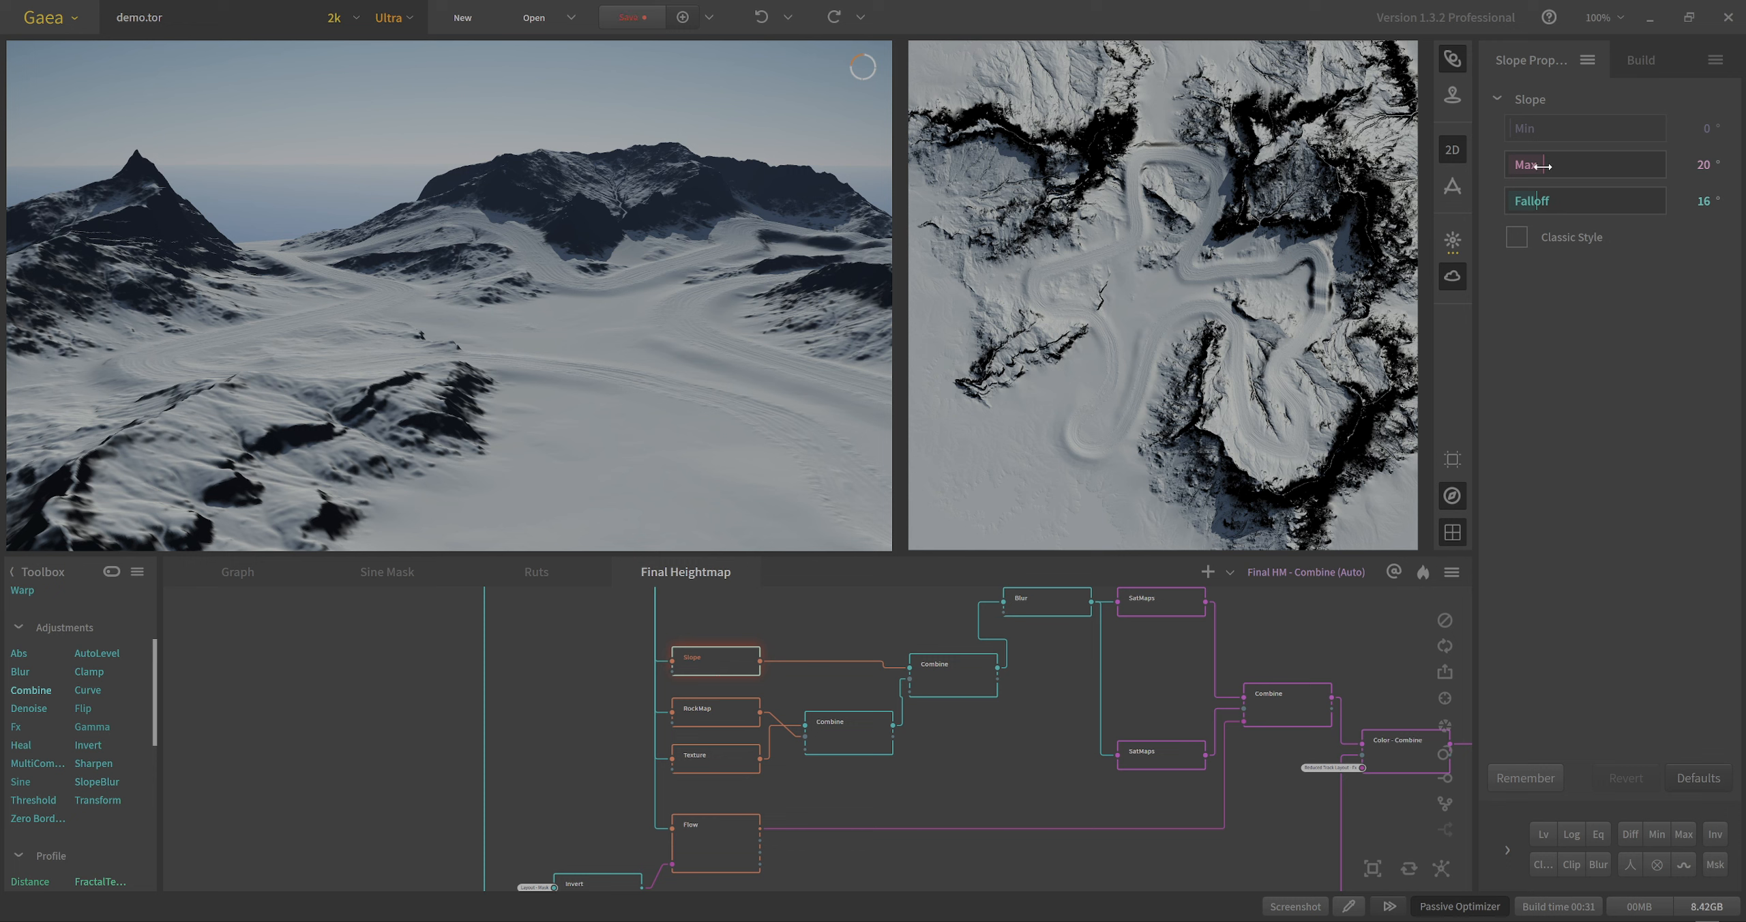
{"action": "scroll", "coordinate": [384, 427], "scroll_direction": "up", "scroll_amount": 5}
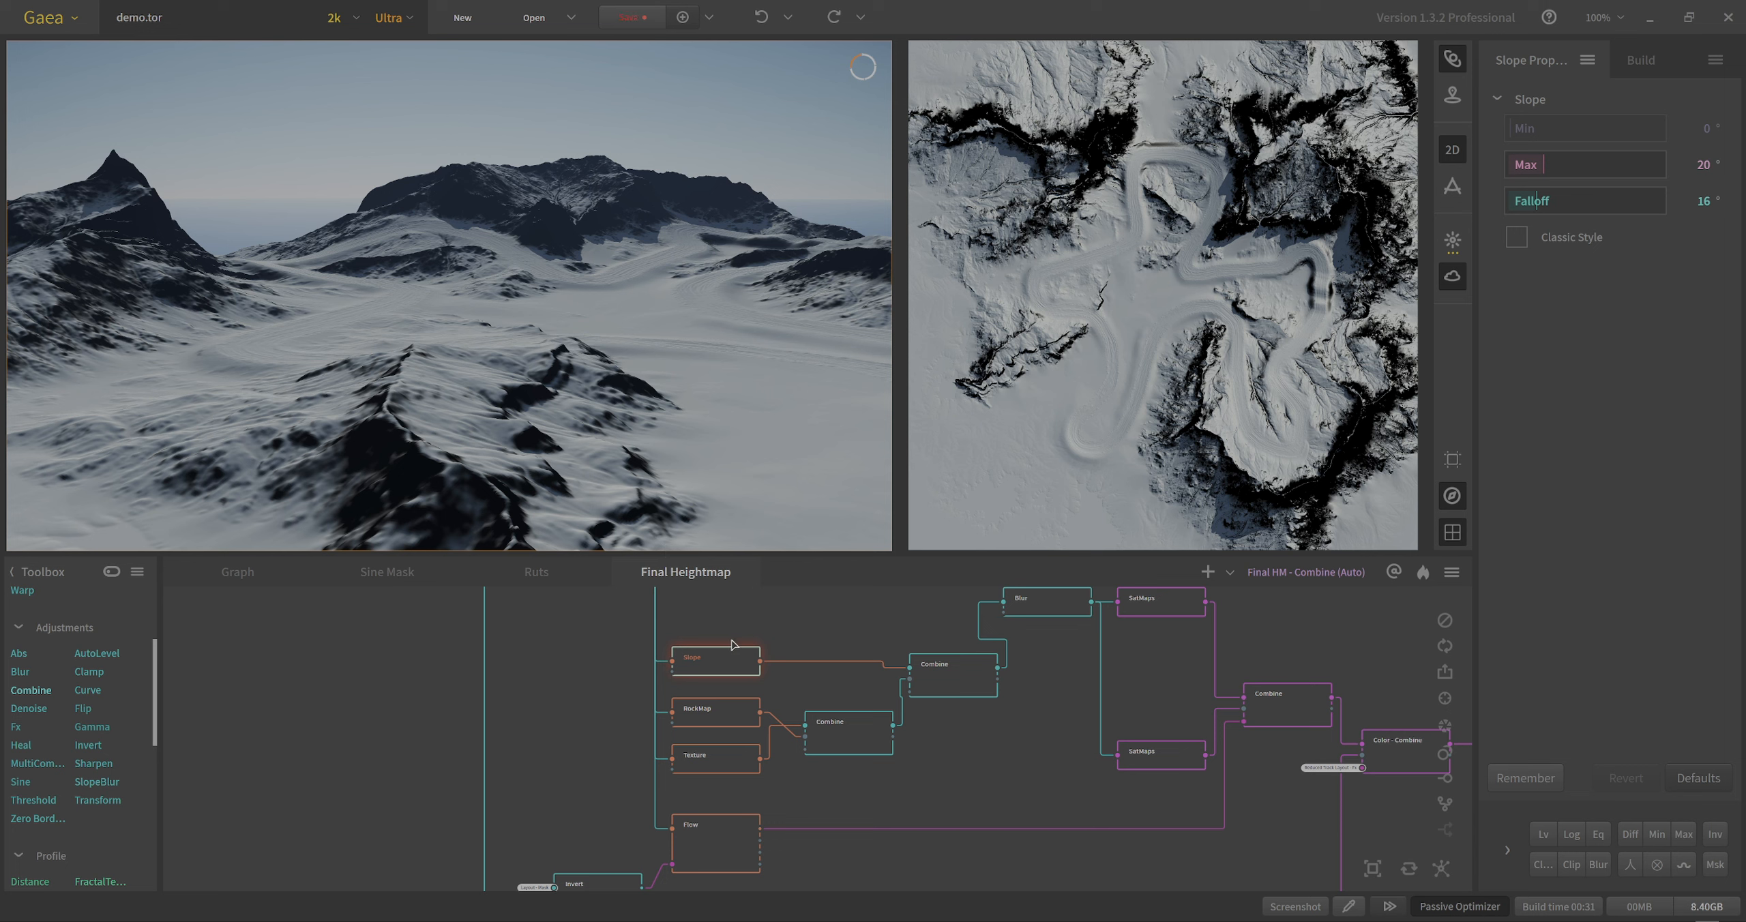
{"action": "left_click", "coordinate": [726, 717]}
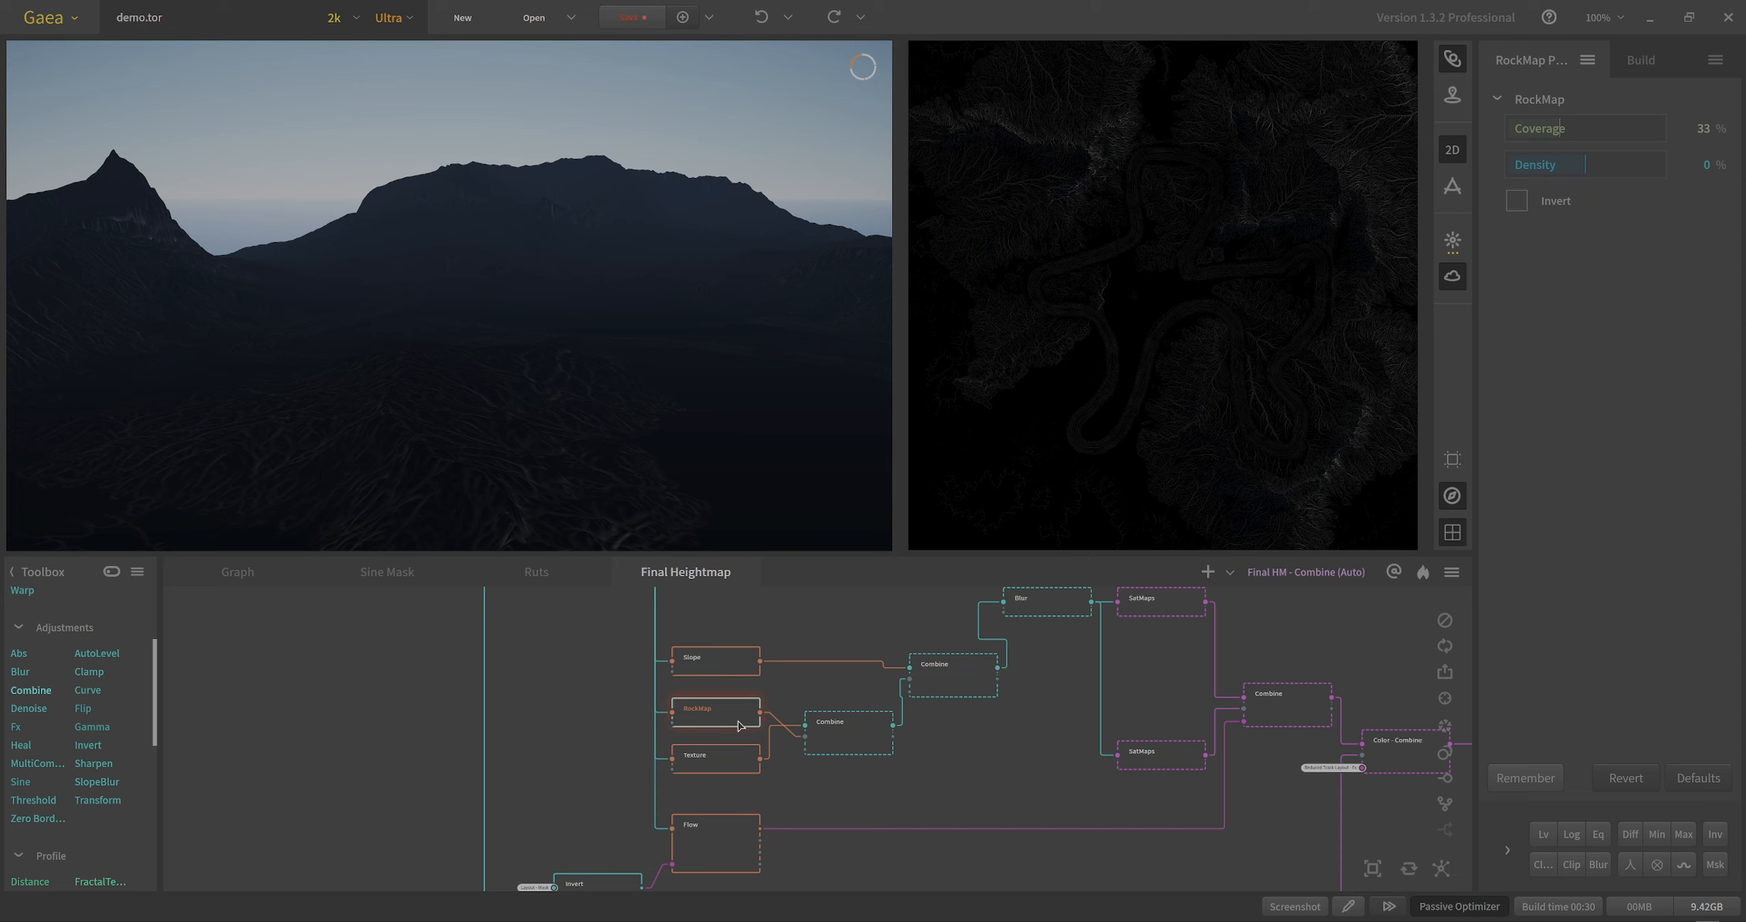
Examine the Texture node's mask across the tracks and mountains from several angles and distances.
{"action": "left_click", "coordinate": [729, 763]}
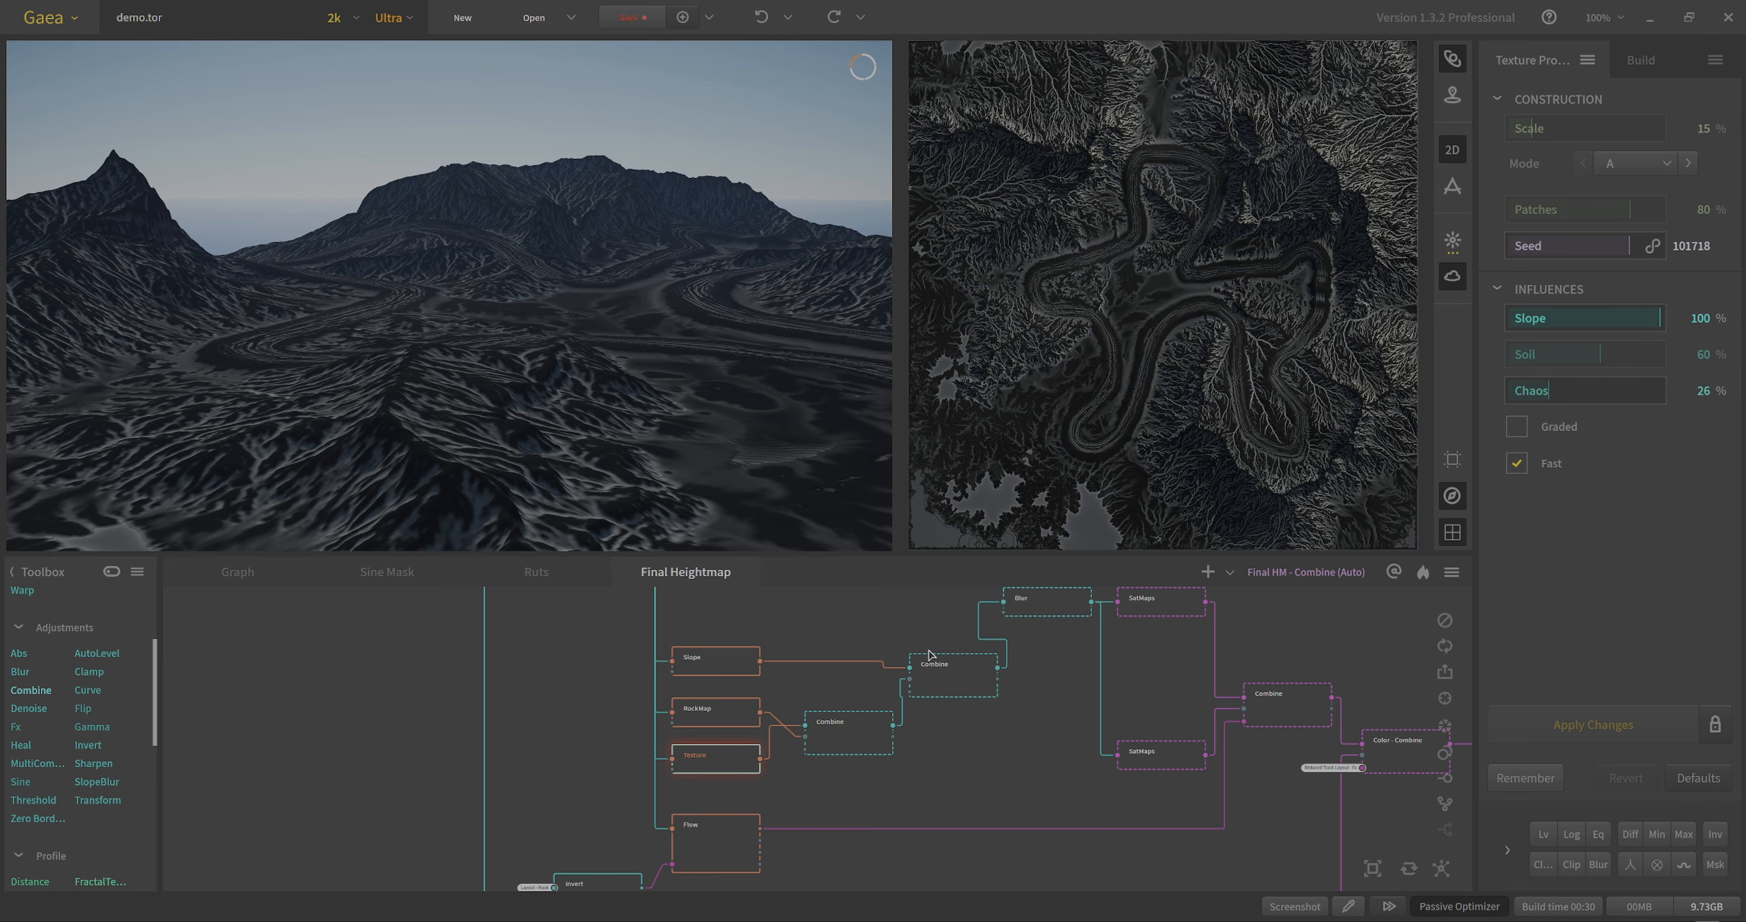
{"action": "scroll", "coordinate": [716, 458], "scroll_direction": "up", "scroll_amount": 6}
{"action": "left_click_drag", "start_coordinate": [706, 466], "coordinate": [488, 483]}
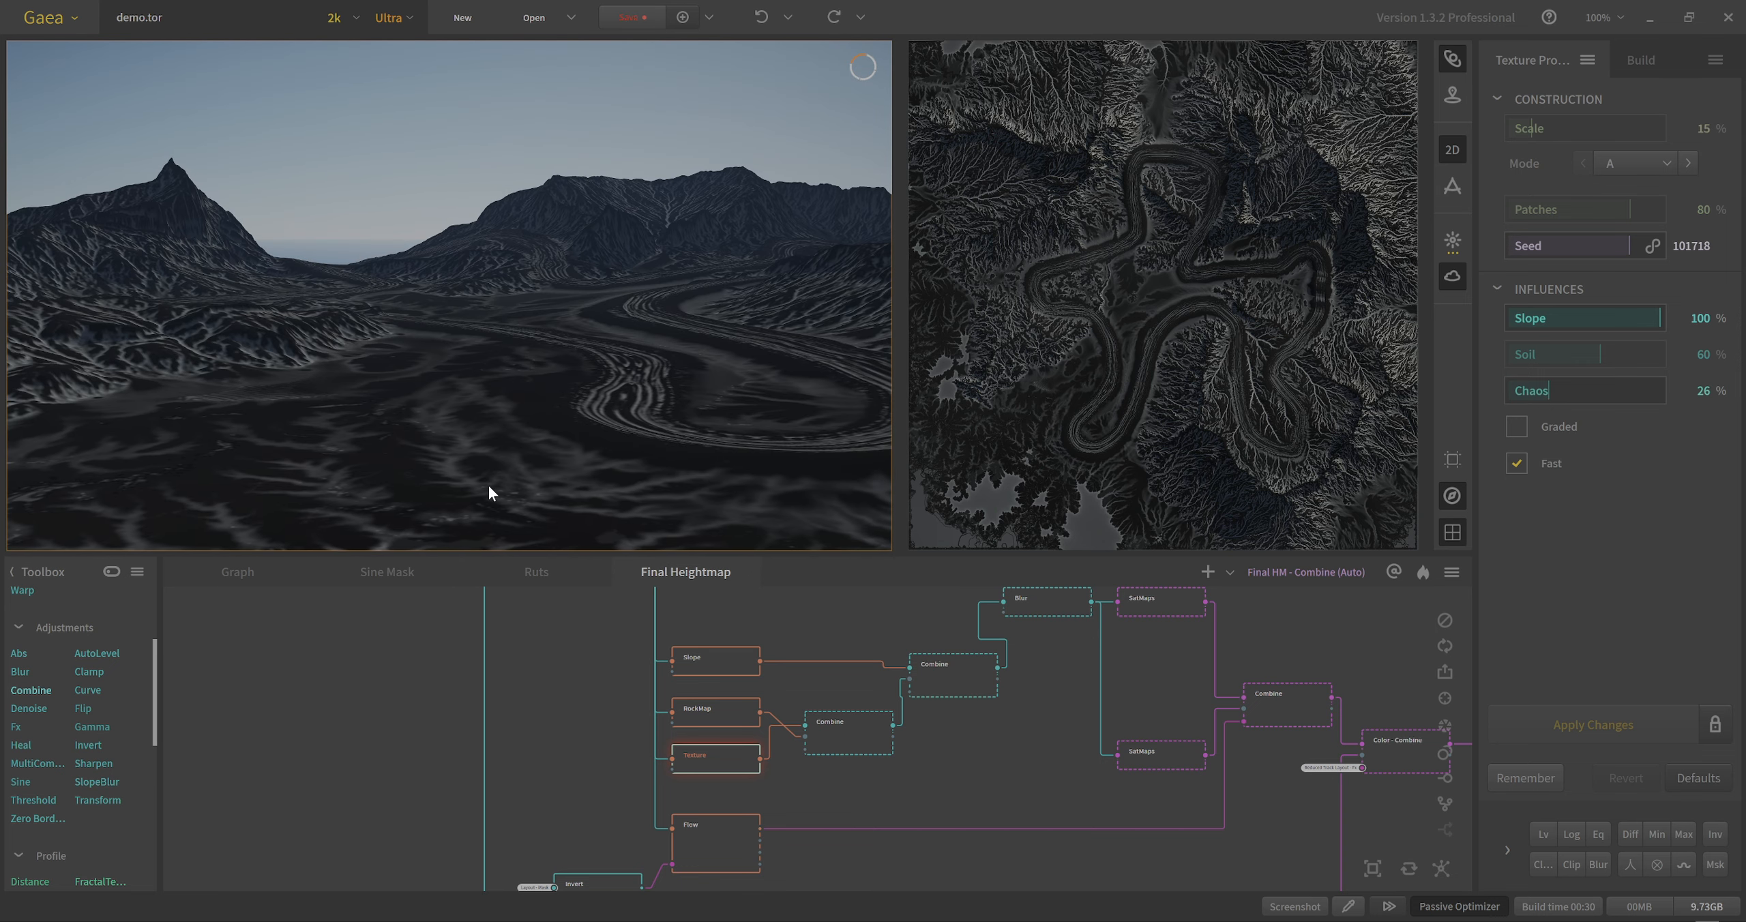
{"action": "scroll", "coordinate": [623, 390], "scroll_direction": "up", "scroll_amount": 7}
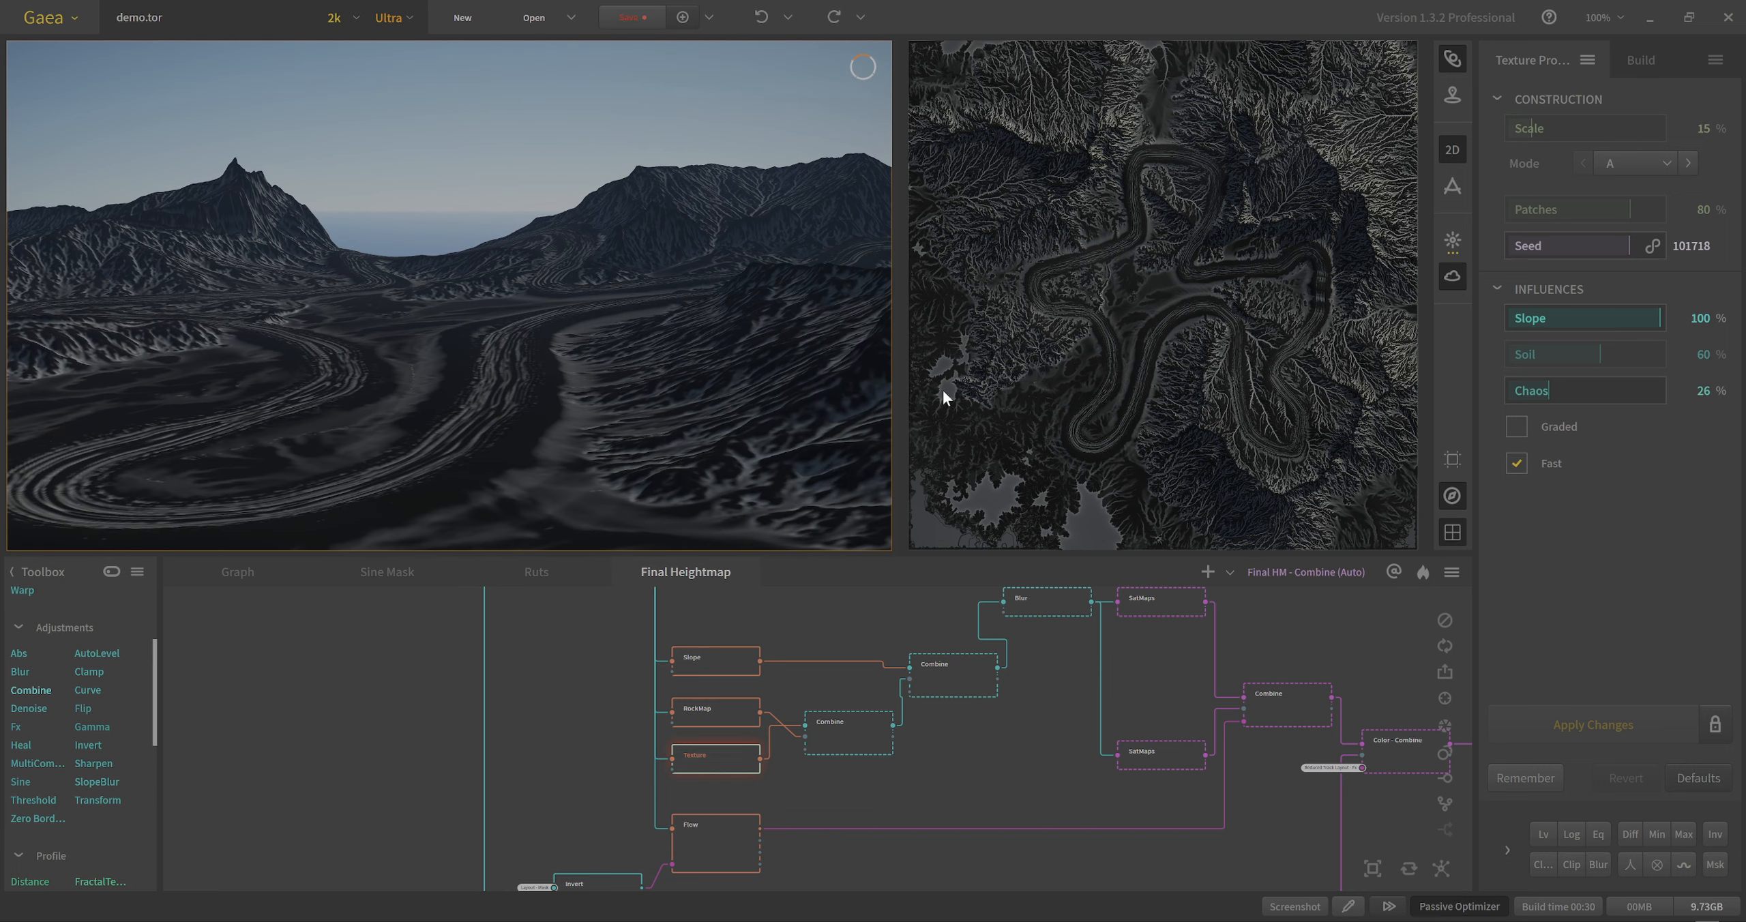
{"action": "scroll", "coordinate": [551, 395], "scroll_direction": "down", "scroll_amount": 5}
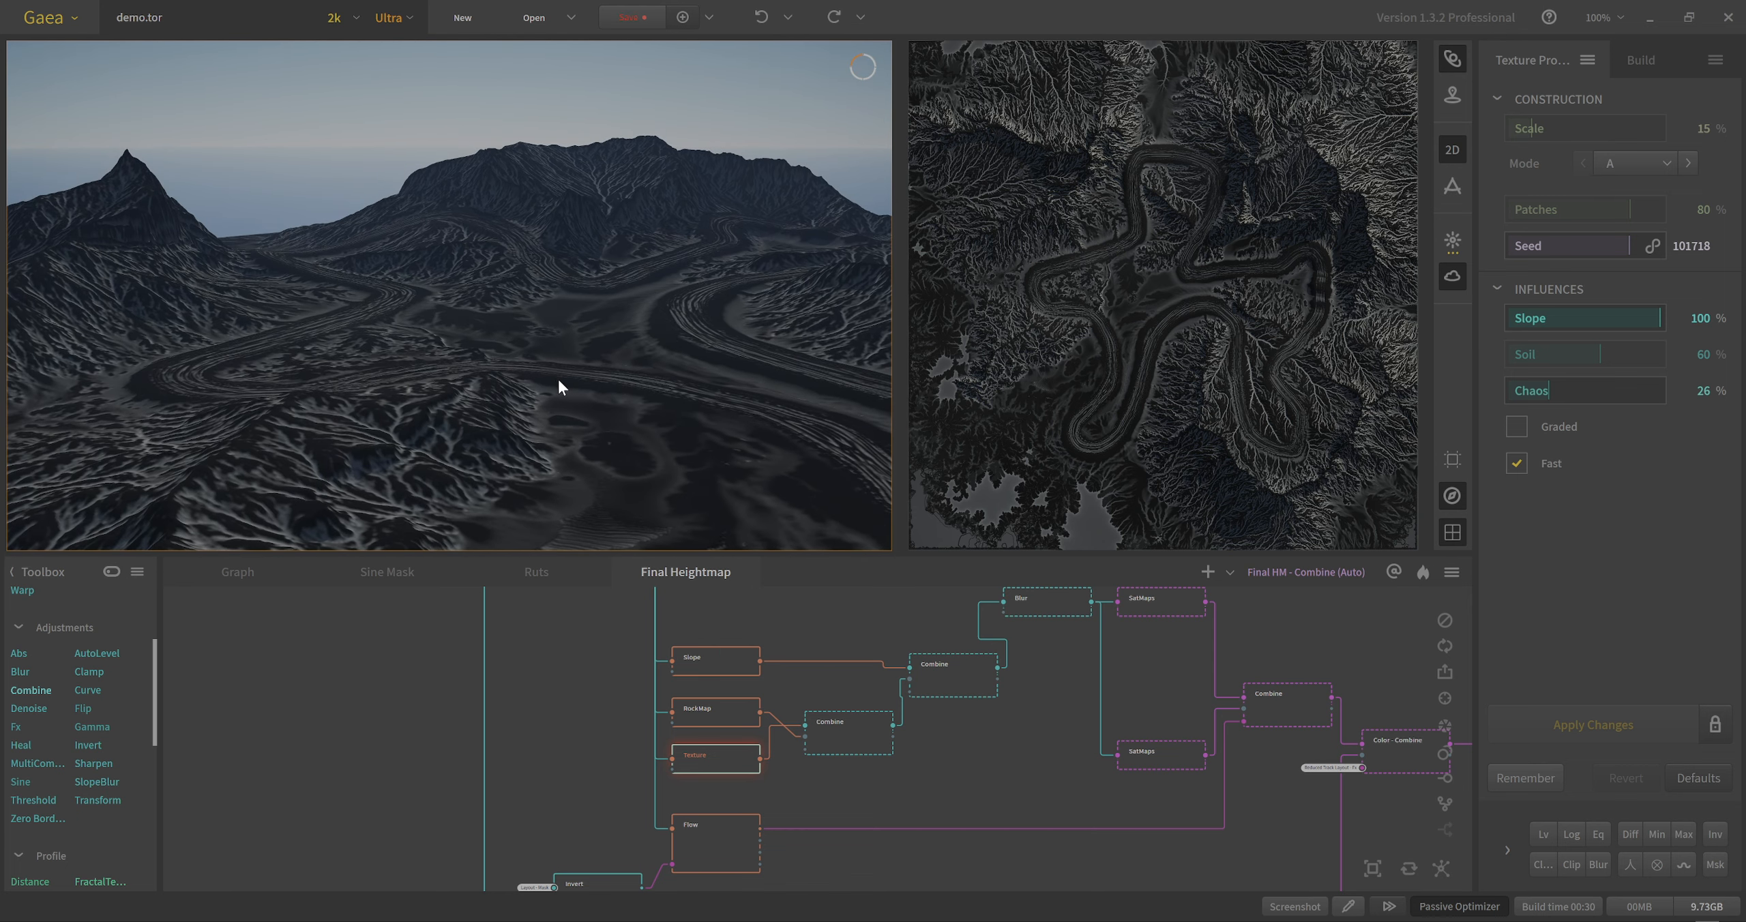
{"action": "scroll", "coordinate": [599, 458], "scroll_direction": "down", "scroll_amount": 2}
{"action": "middle_click_drag", "start_coordinate": [598, 452], "coordinate": [571, 423]}
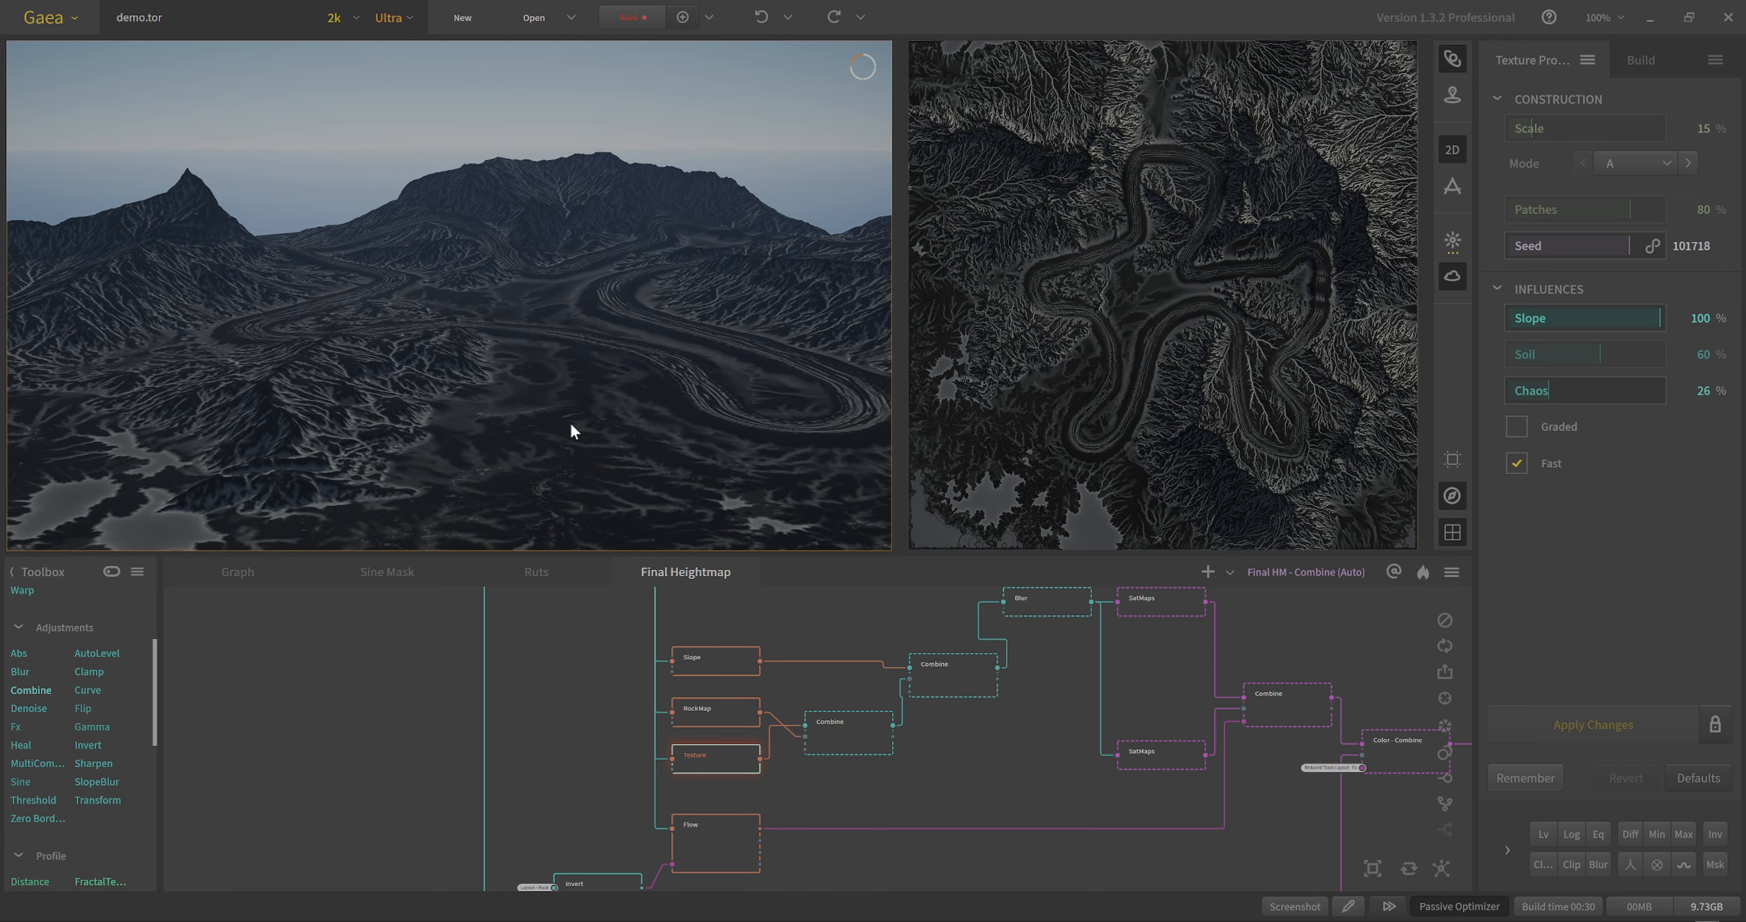
{"action": "scroll", "coordinate": [571, 419], "scroll_direction": "up", "scroll_amount": 3}
{"action": "scroll", "coordinate": [572, 421], "scroll_direction": "up", "scroll_amount": 6}
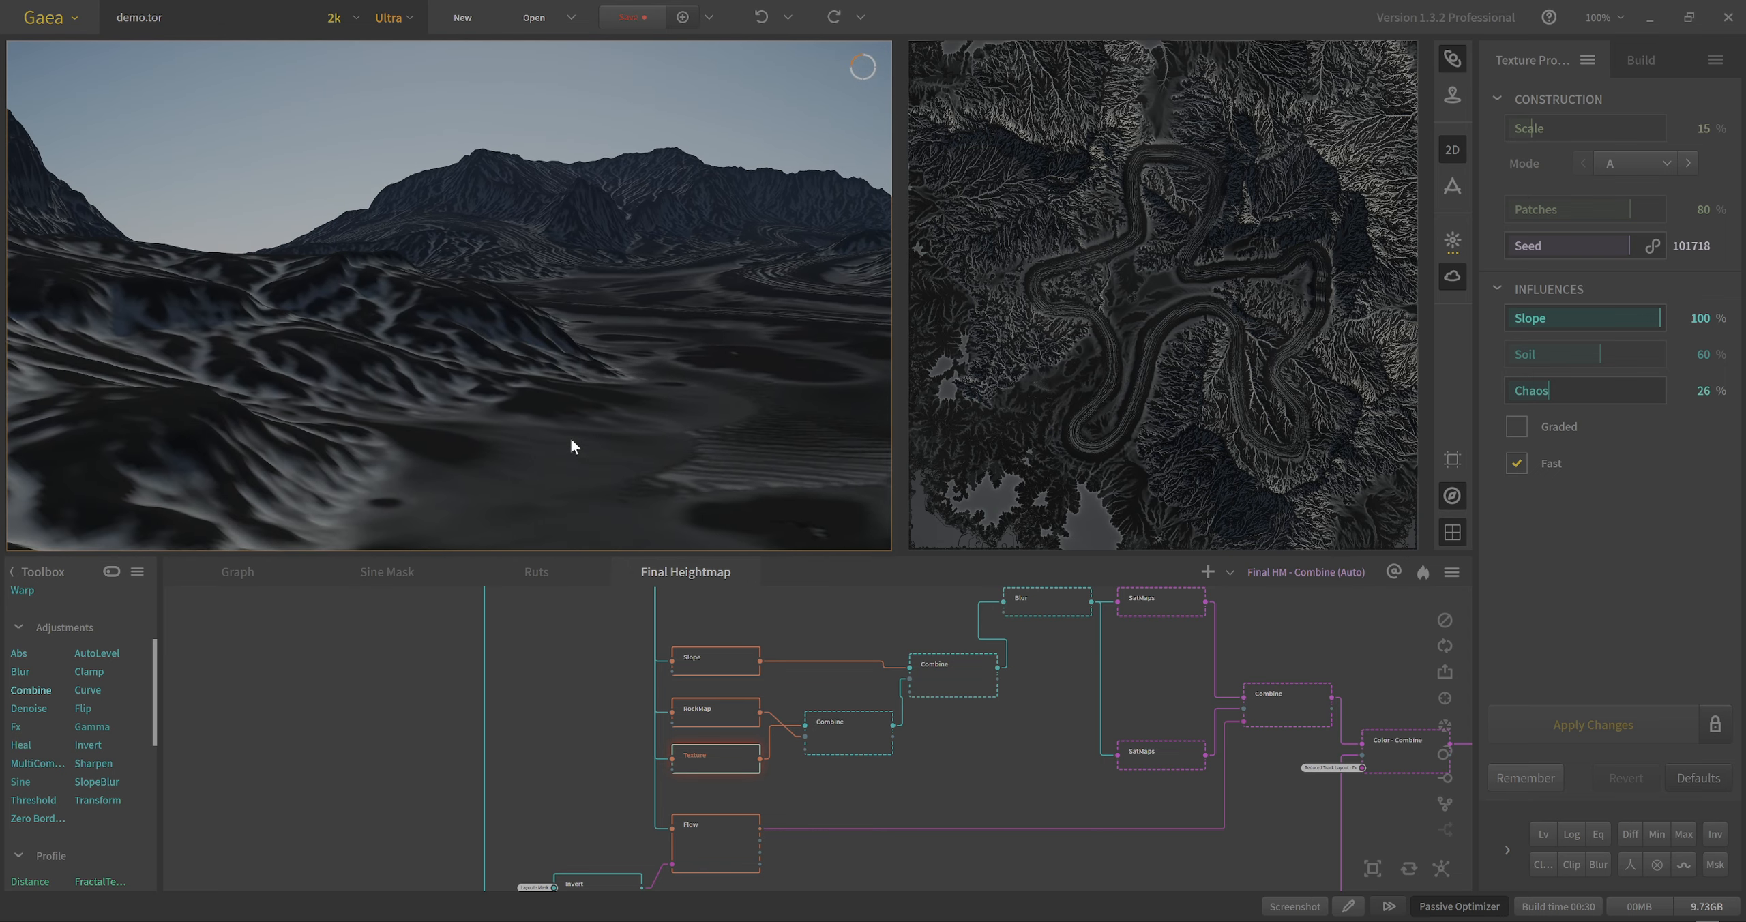
{"action": "left_click_drag", "start_coordinate": [353, 494], "coordinate": [684, 447]}
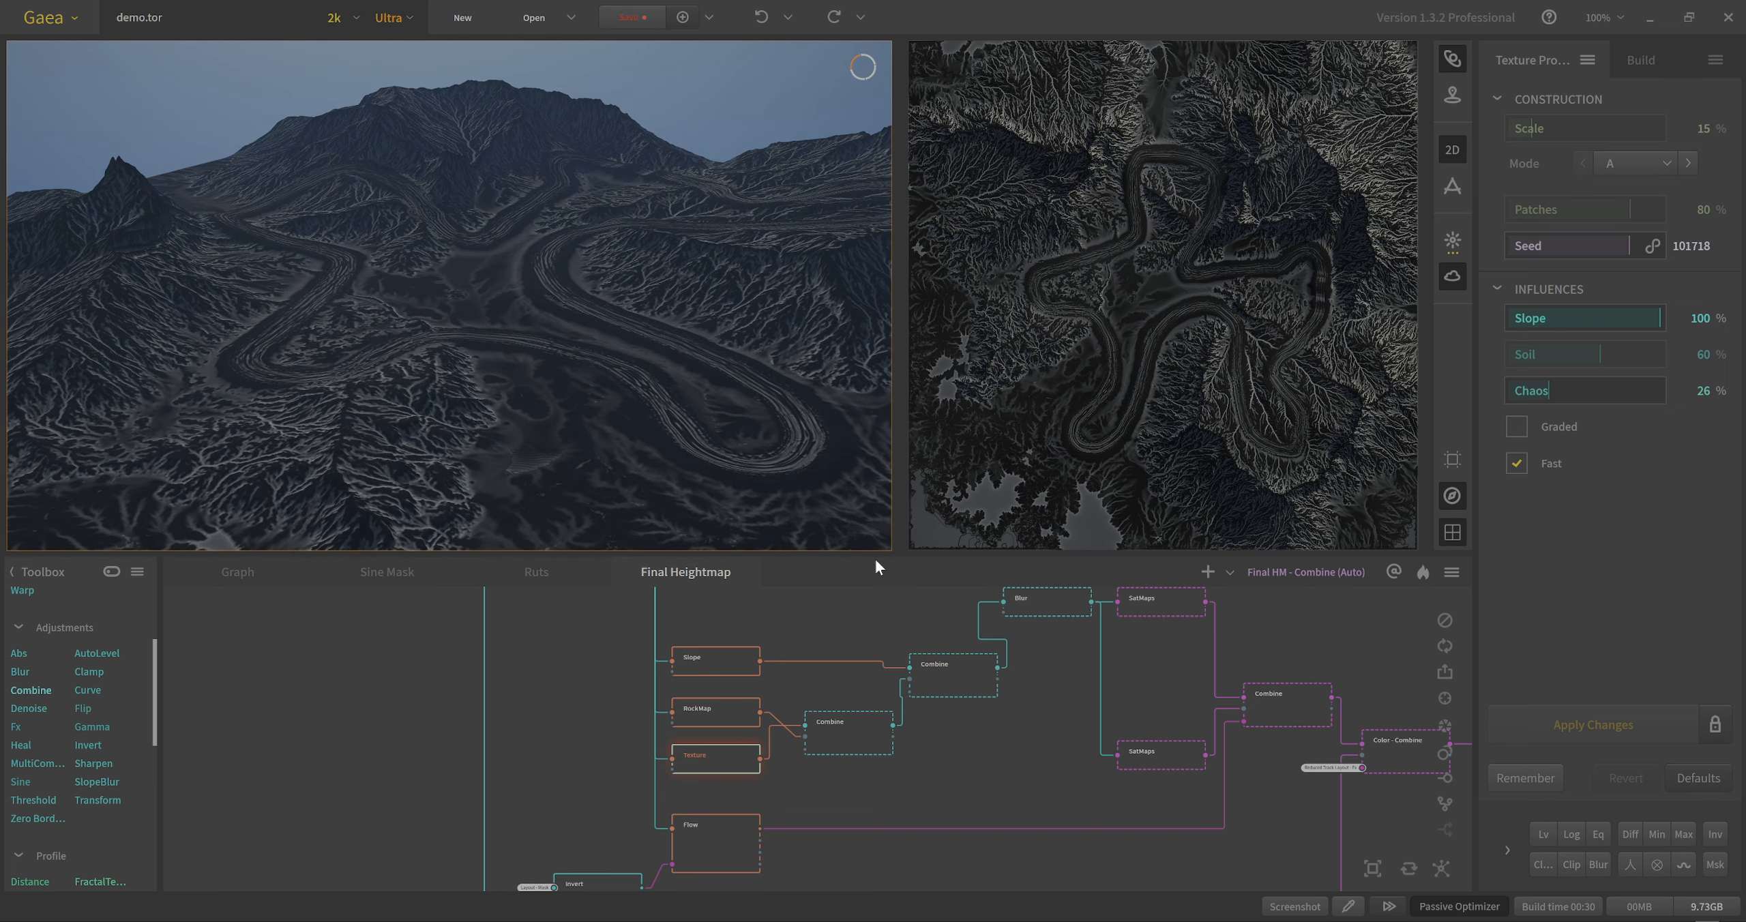
Inspect the Invert node's track mask and the Flow node it feeds, viewing the flow result and settings.
{"action": "left_click_drag", "start_coordinate": [905, 803], "coordinate": [865, 760]}
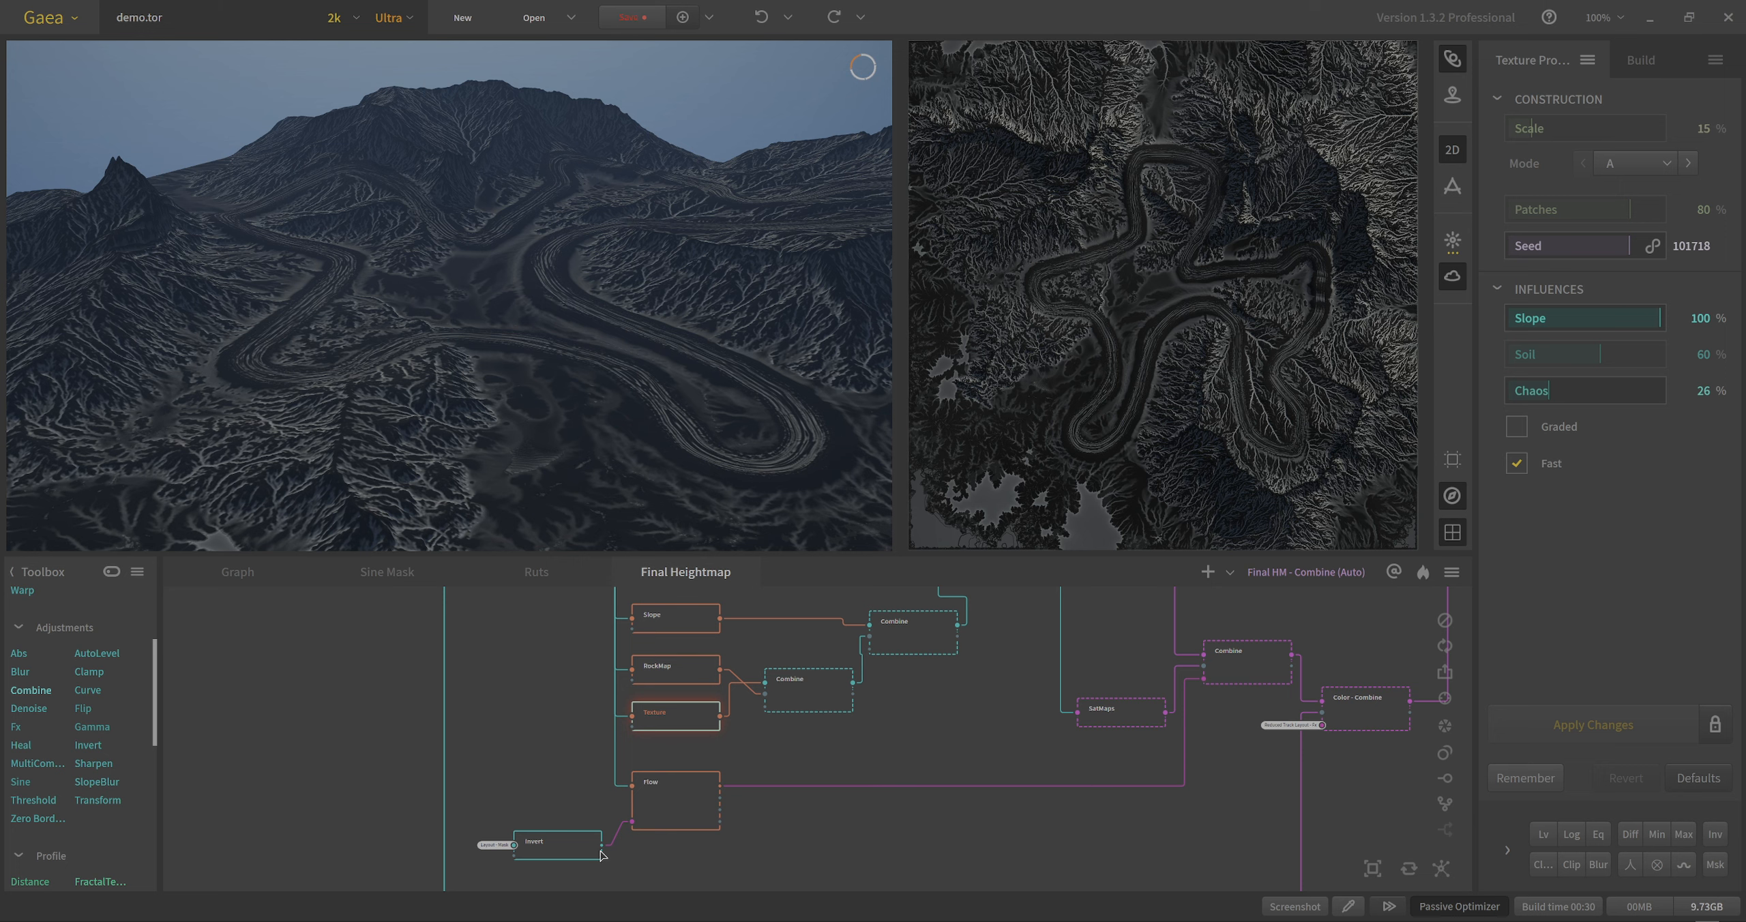
{"action": "left_click", "coordinate": [551, 851]}
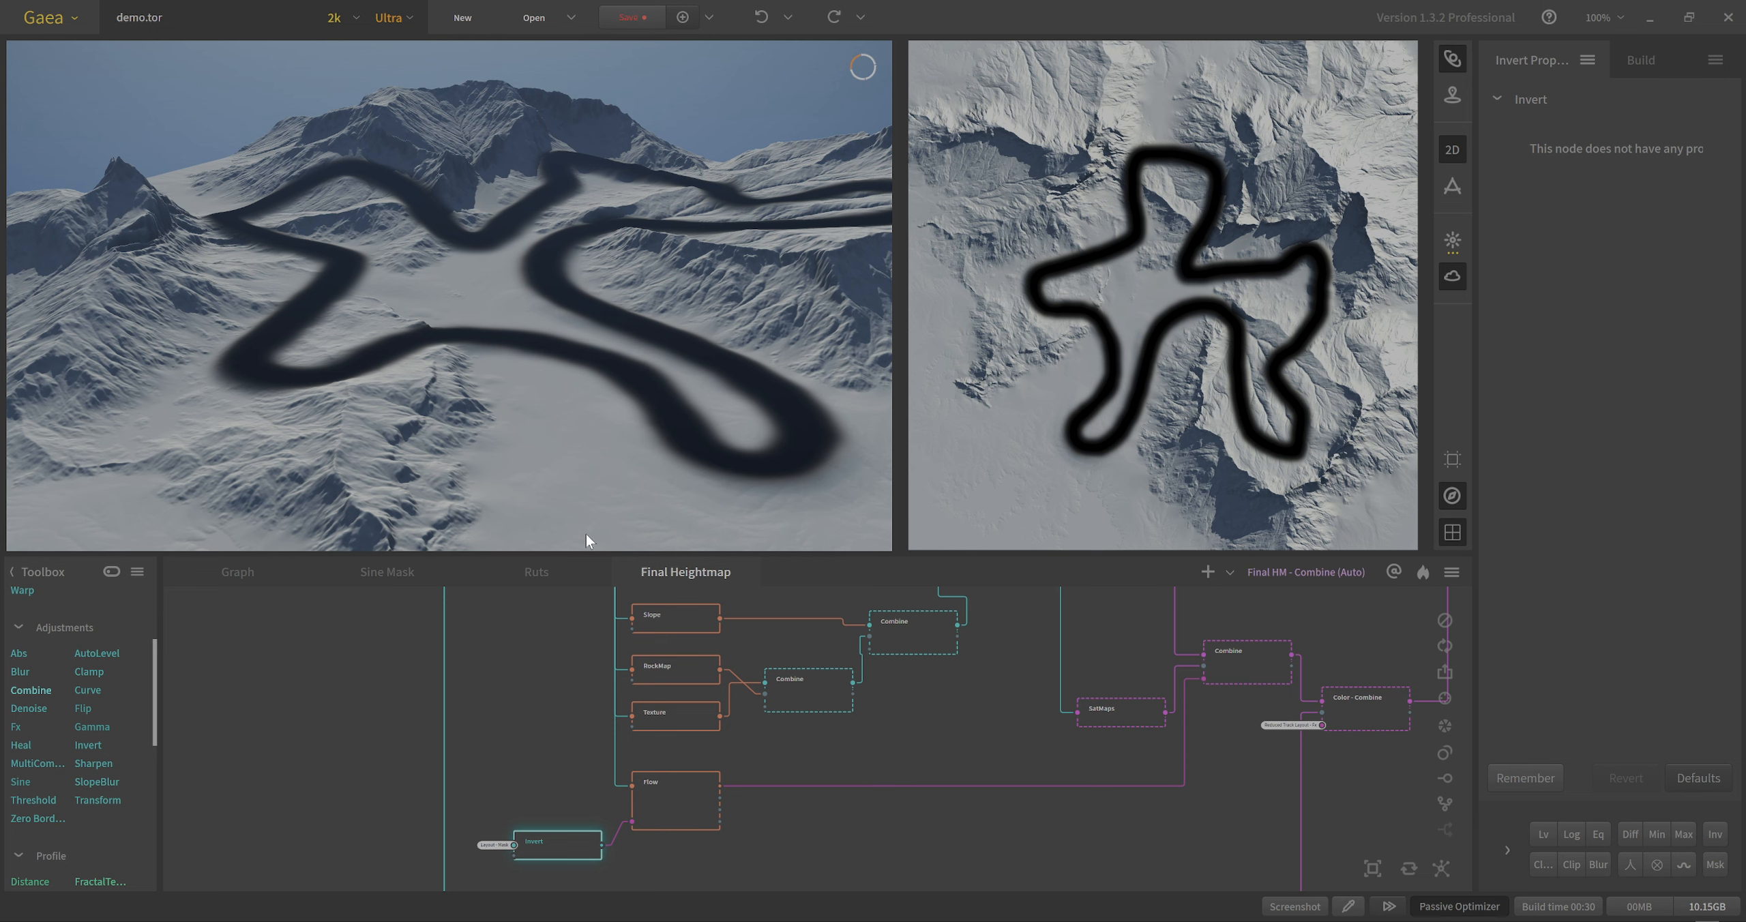
{"action": "left_click", "coordinate": [681, 800]}
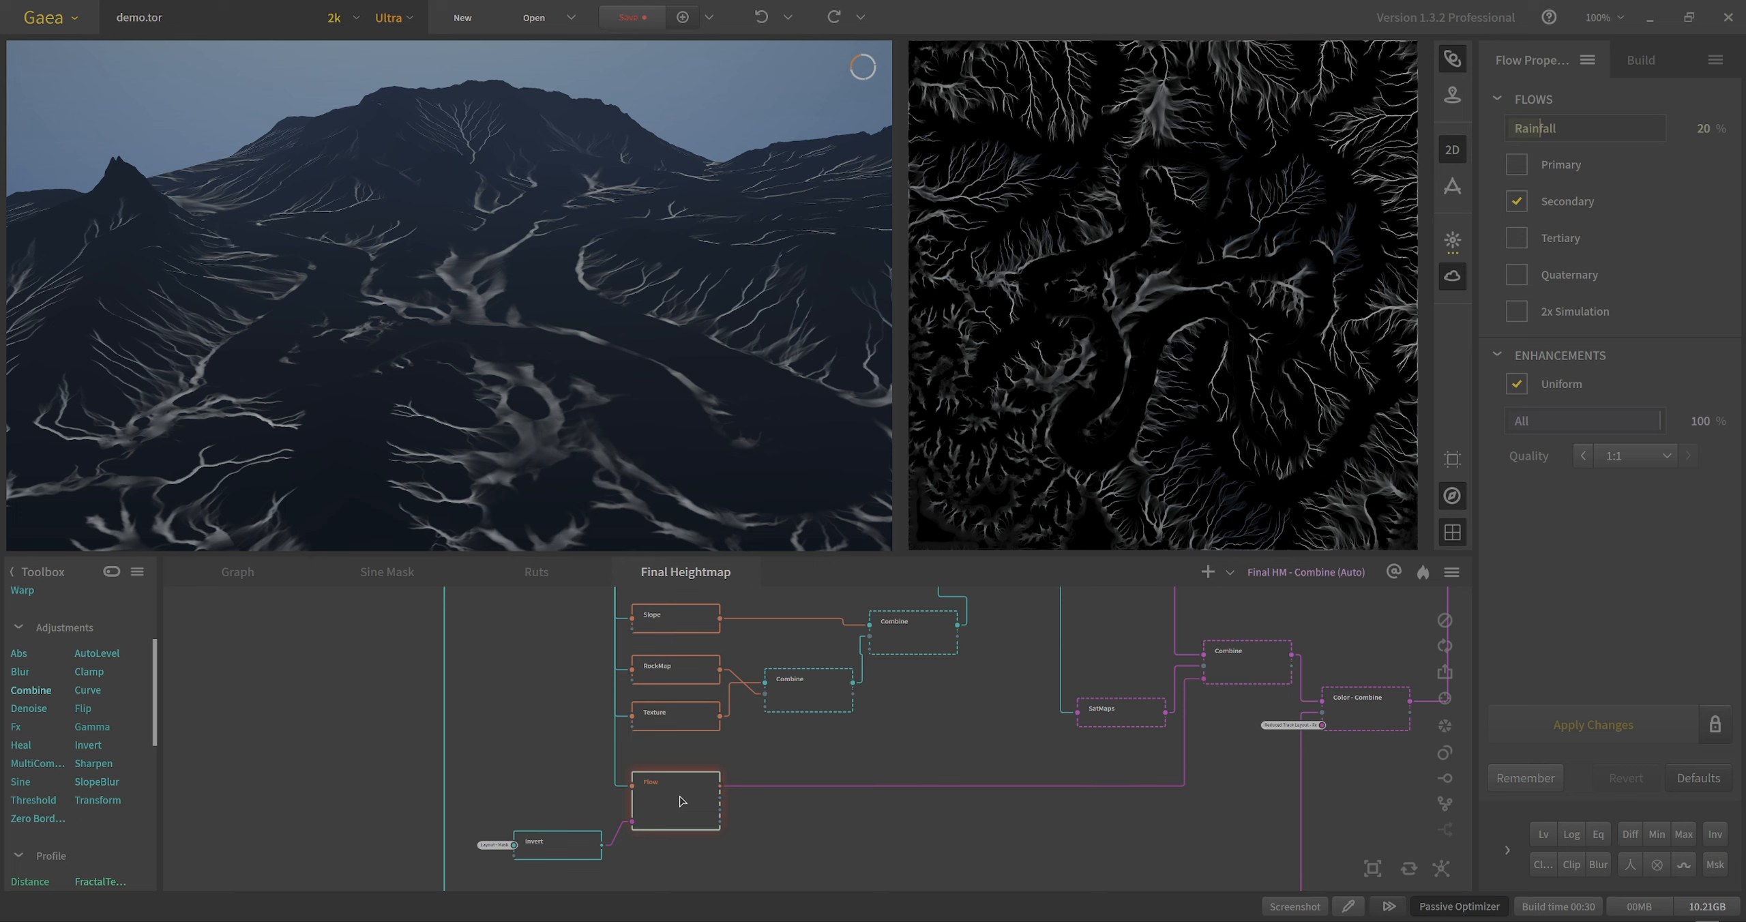
{"action": "scroll", "coordinate": [679, 798], "scroll_direction": "down", "scroll_amount": 1}
{"action": "mouse_move", "coordinate": [770, 648]}
{"action": "middle_mouse_down"}
{"action": "mouse_move", "coordinate": [745, 785]}
{"action": "mouse_move", "coordinate": [776, 663]}
{"action": "middle_mouse_up"}
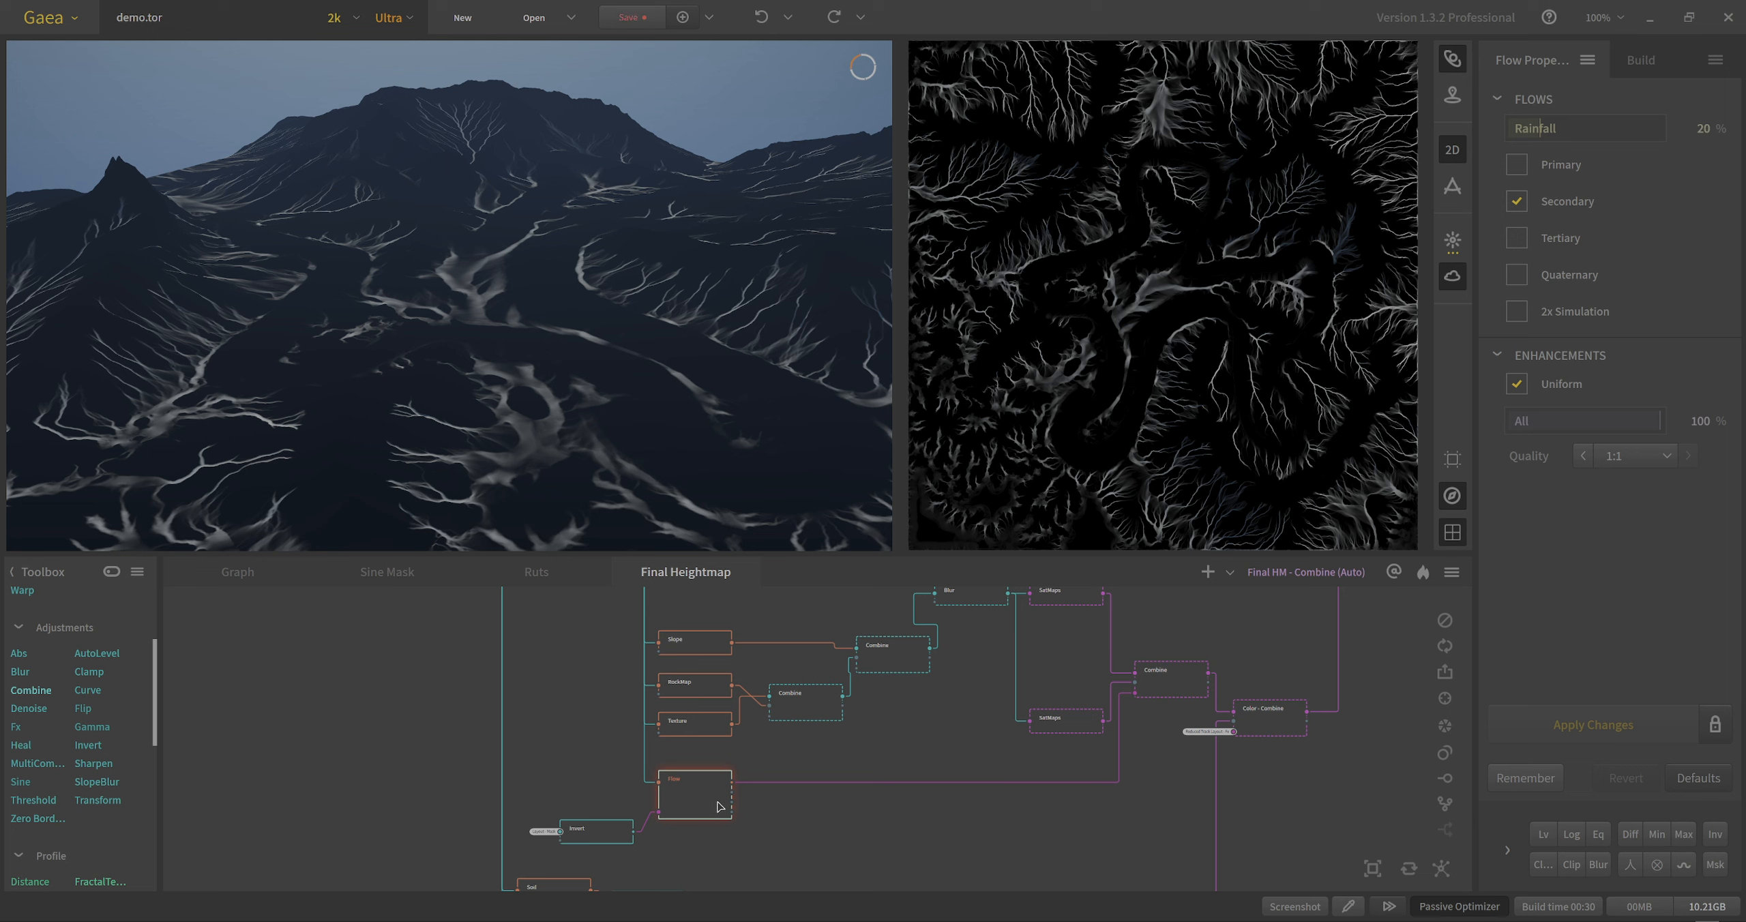
{"action": "scroll", "coordinate": [1134, 219], "scroll_direction": "up", "scroll_amount": 1}
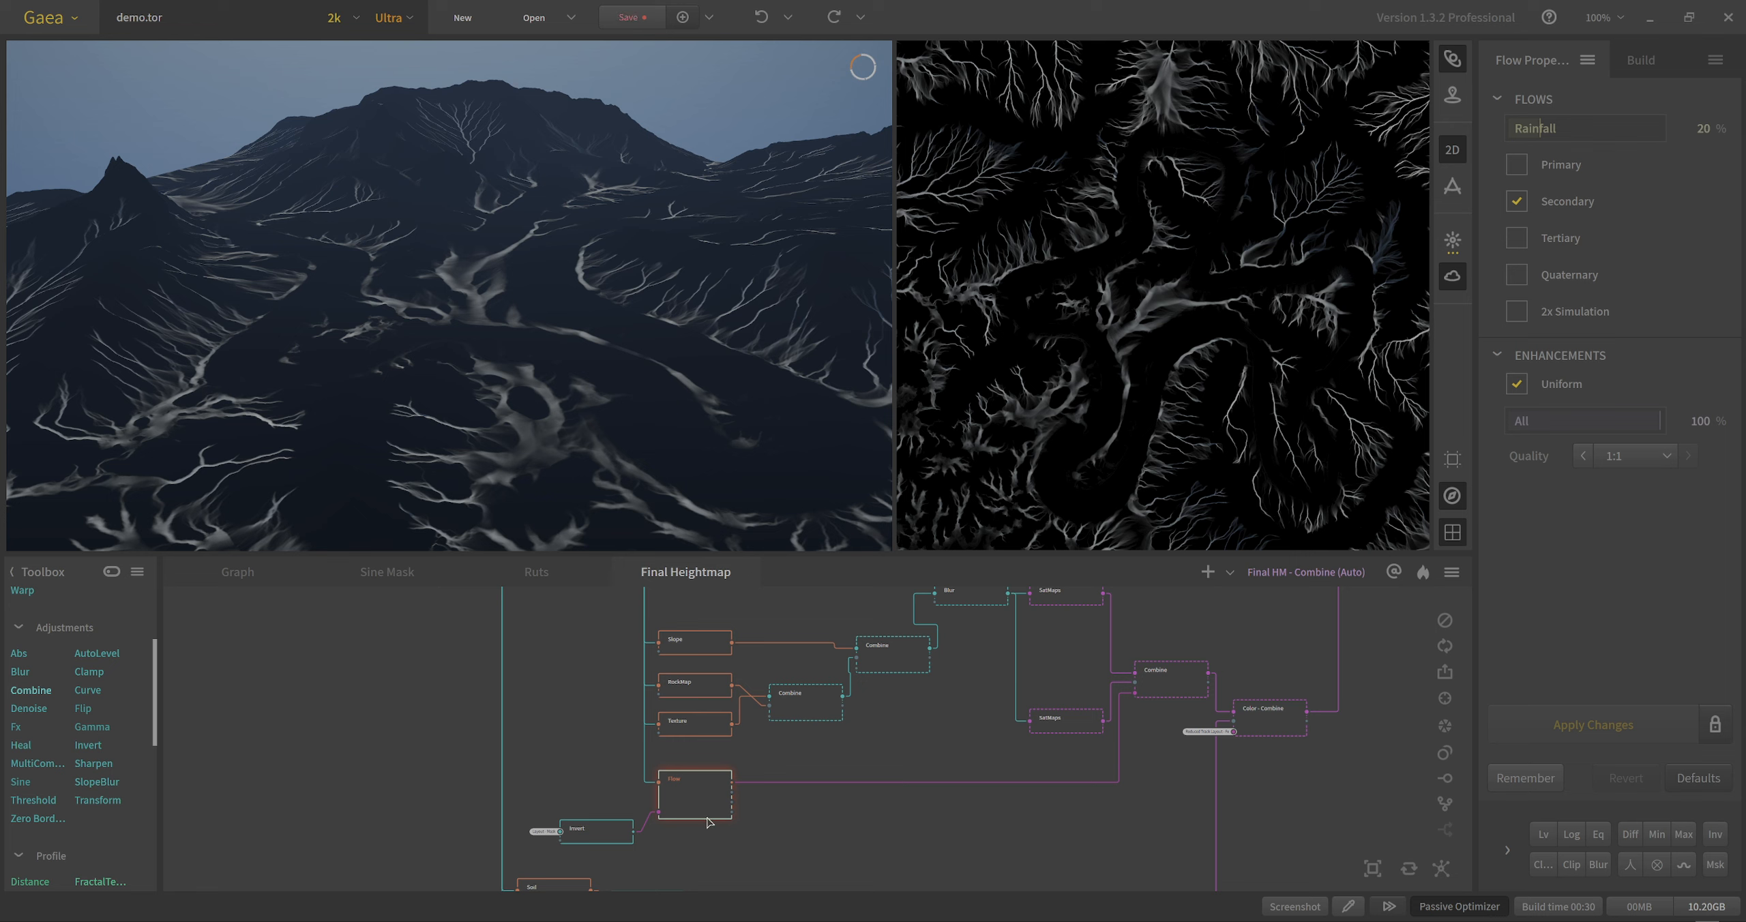
Compare the results of the Slope, RockMap and Texture nodes one after another.
{"action": "left_click_drag", "start_coordinate": [920, 696], "coordinate": [850, 713]}
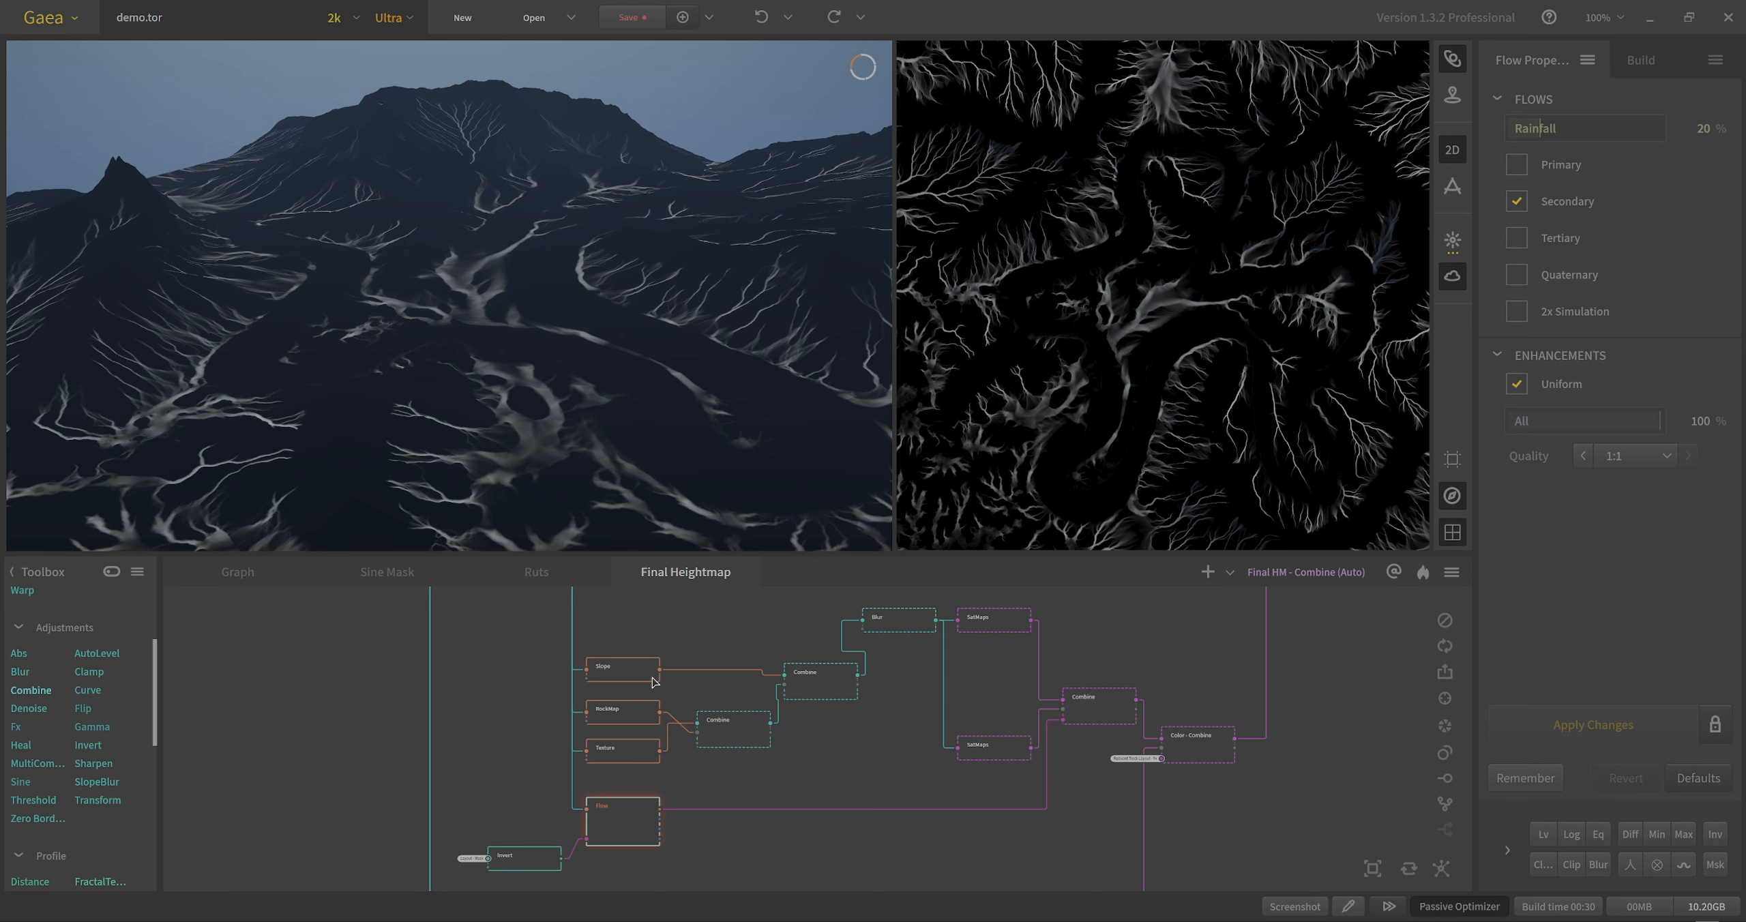
{"action": "left_click", "coordinate": [632, 674]}
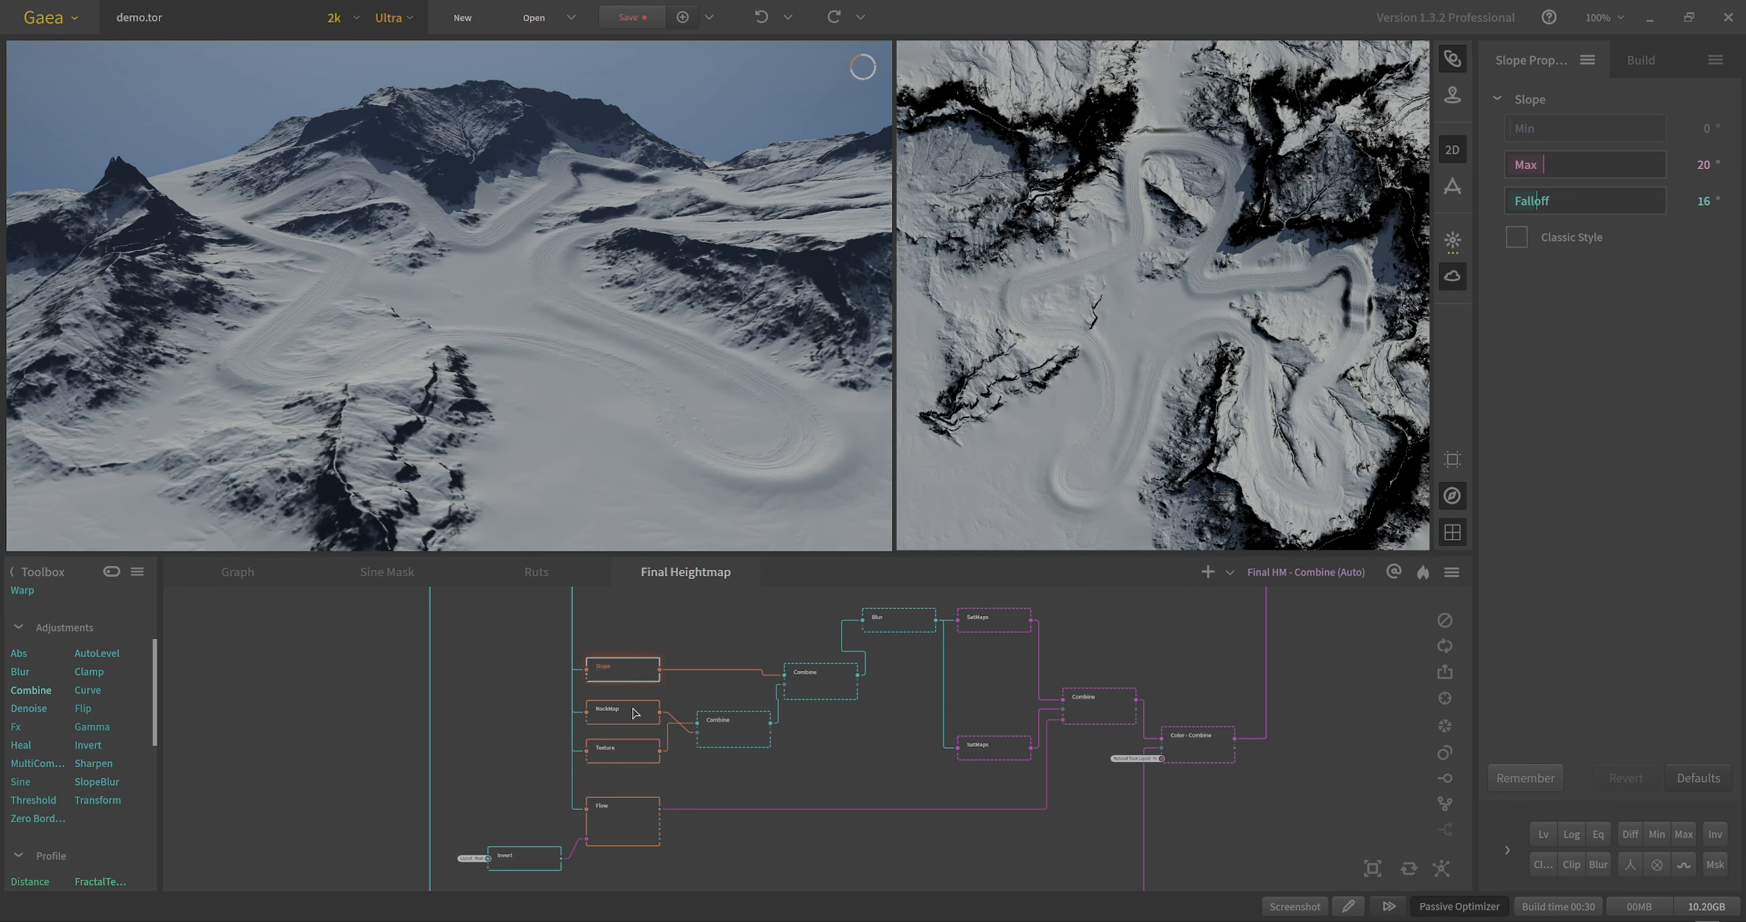
{"action": "left_click", "coordinate": [634, 723]}
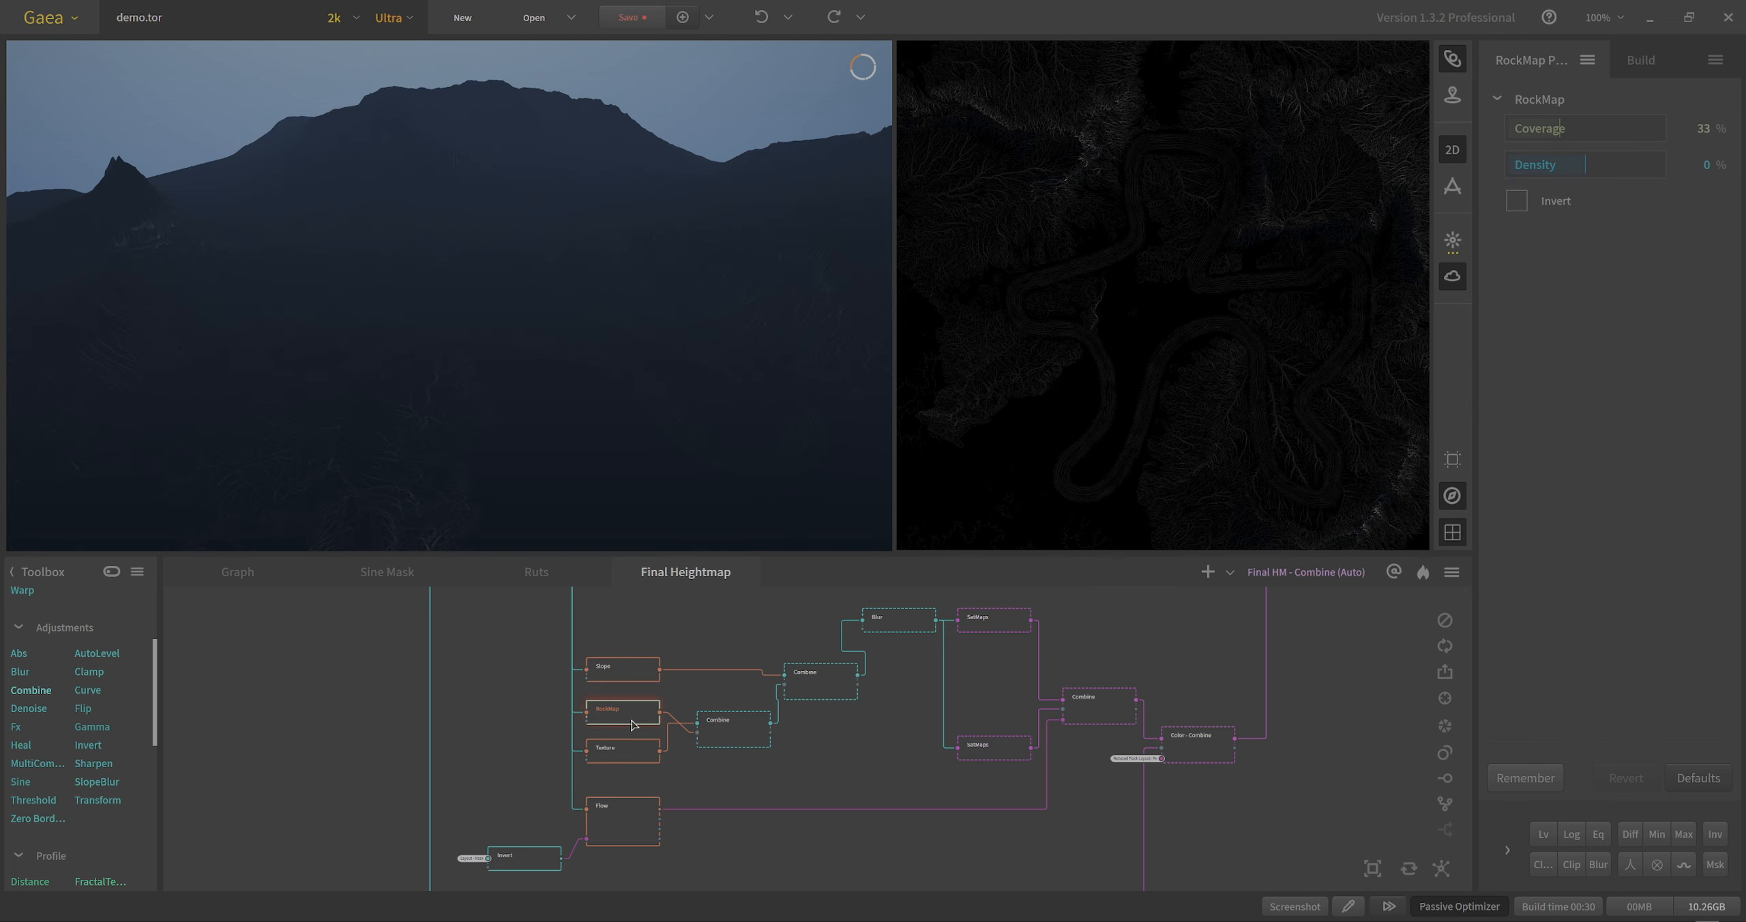
{"action": "left_click", "coordinate": [633, 757]}
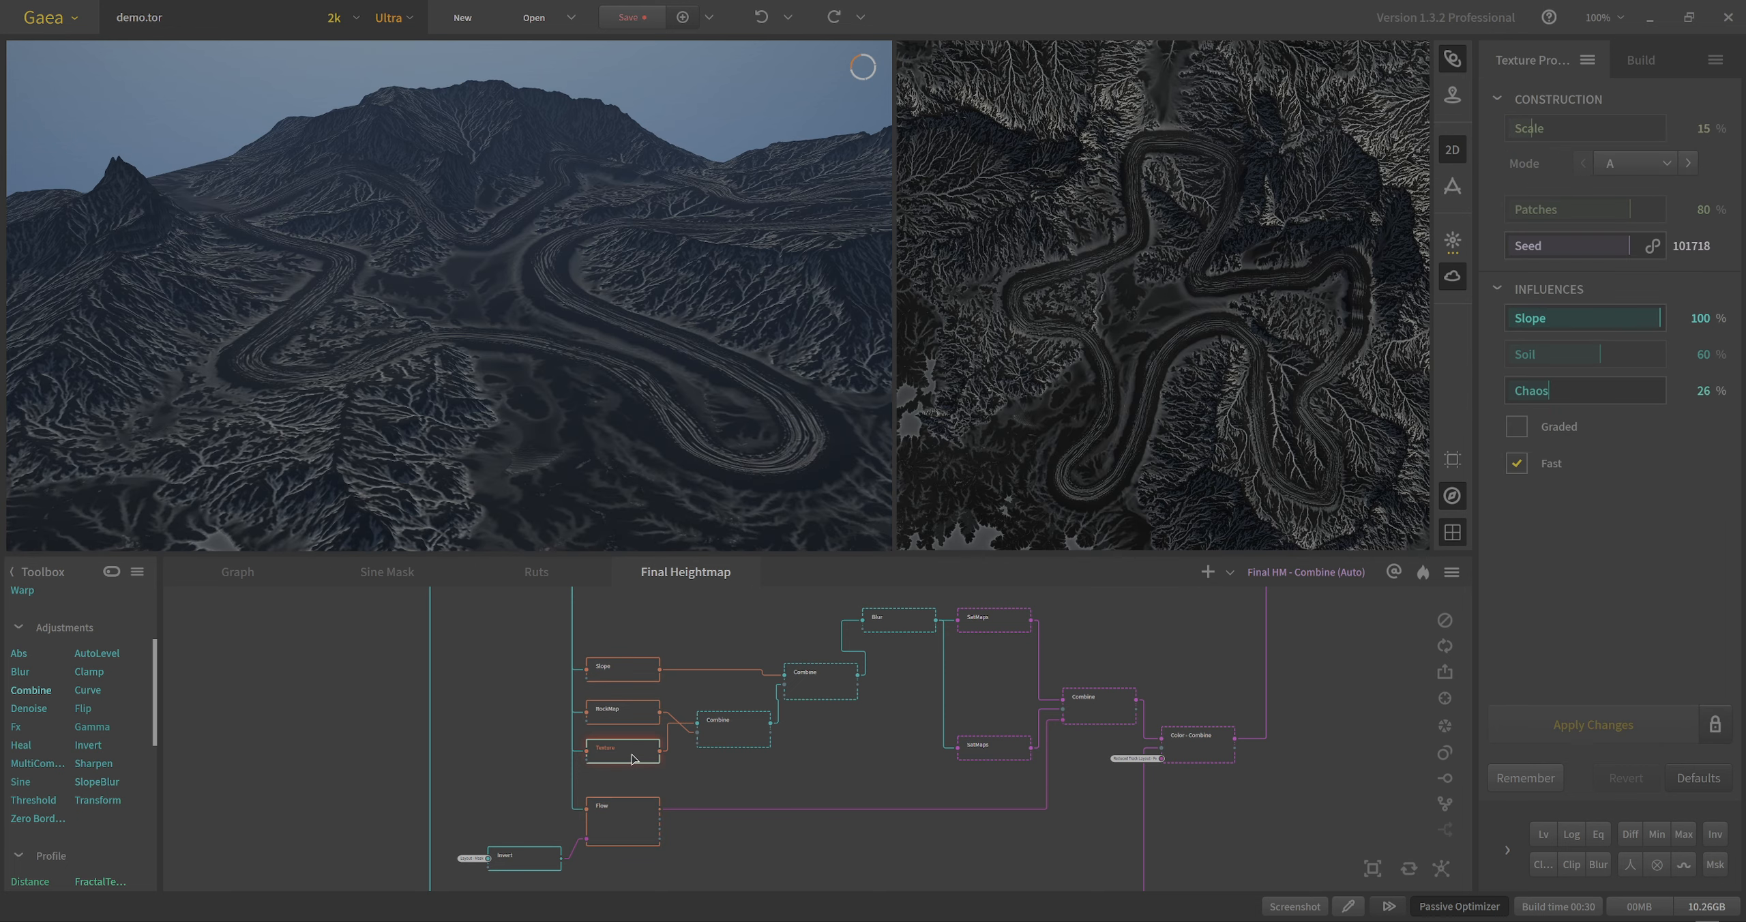
Inspect the Combine node joining RockMap and Texture, and the Combine node that blends its result with Slope.
{"action": "left_click", "coordinate": [744, 738]}
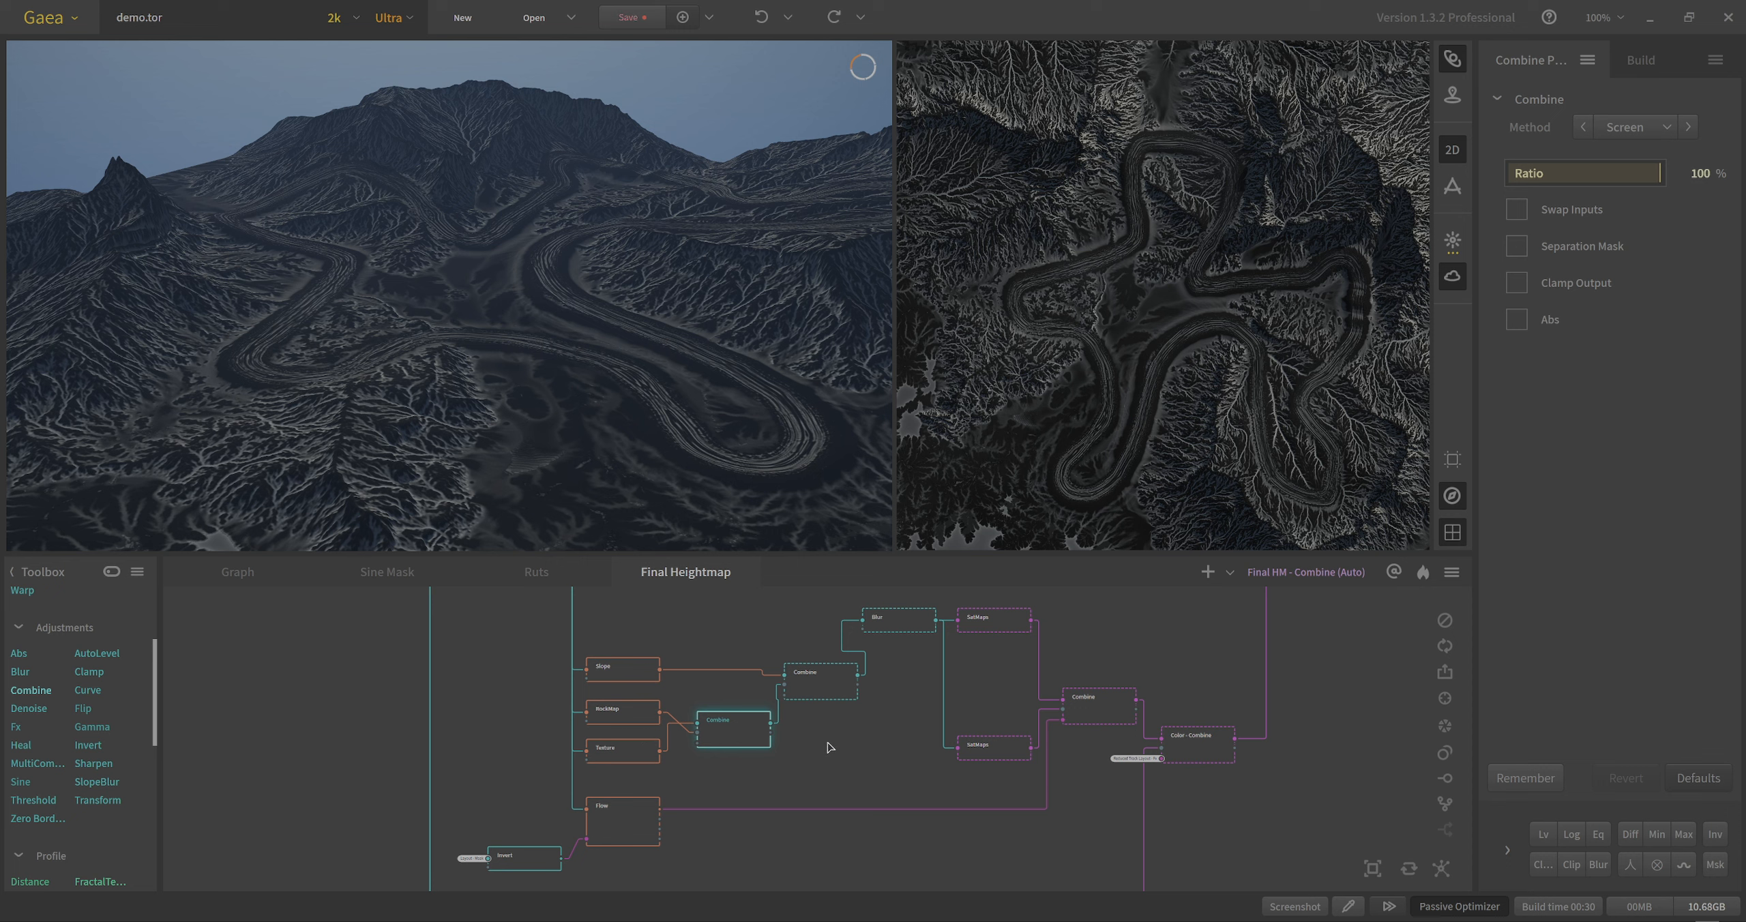
{"action": "left_click", "coordinate": [832, 683]}
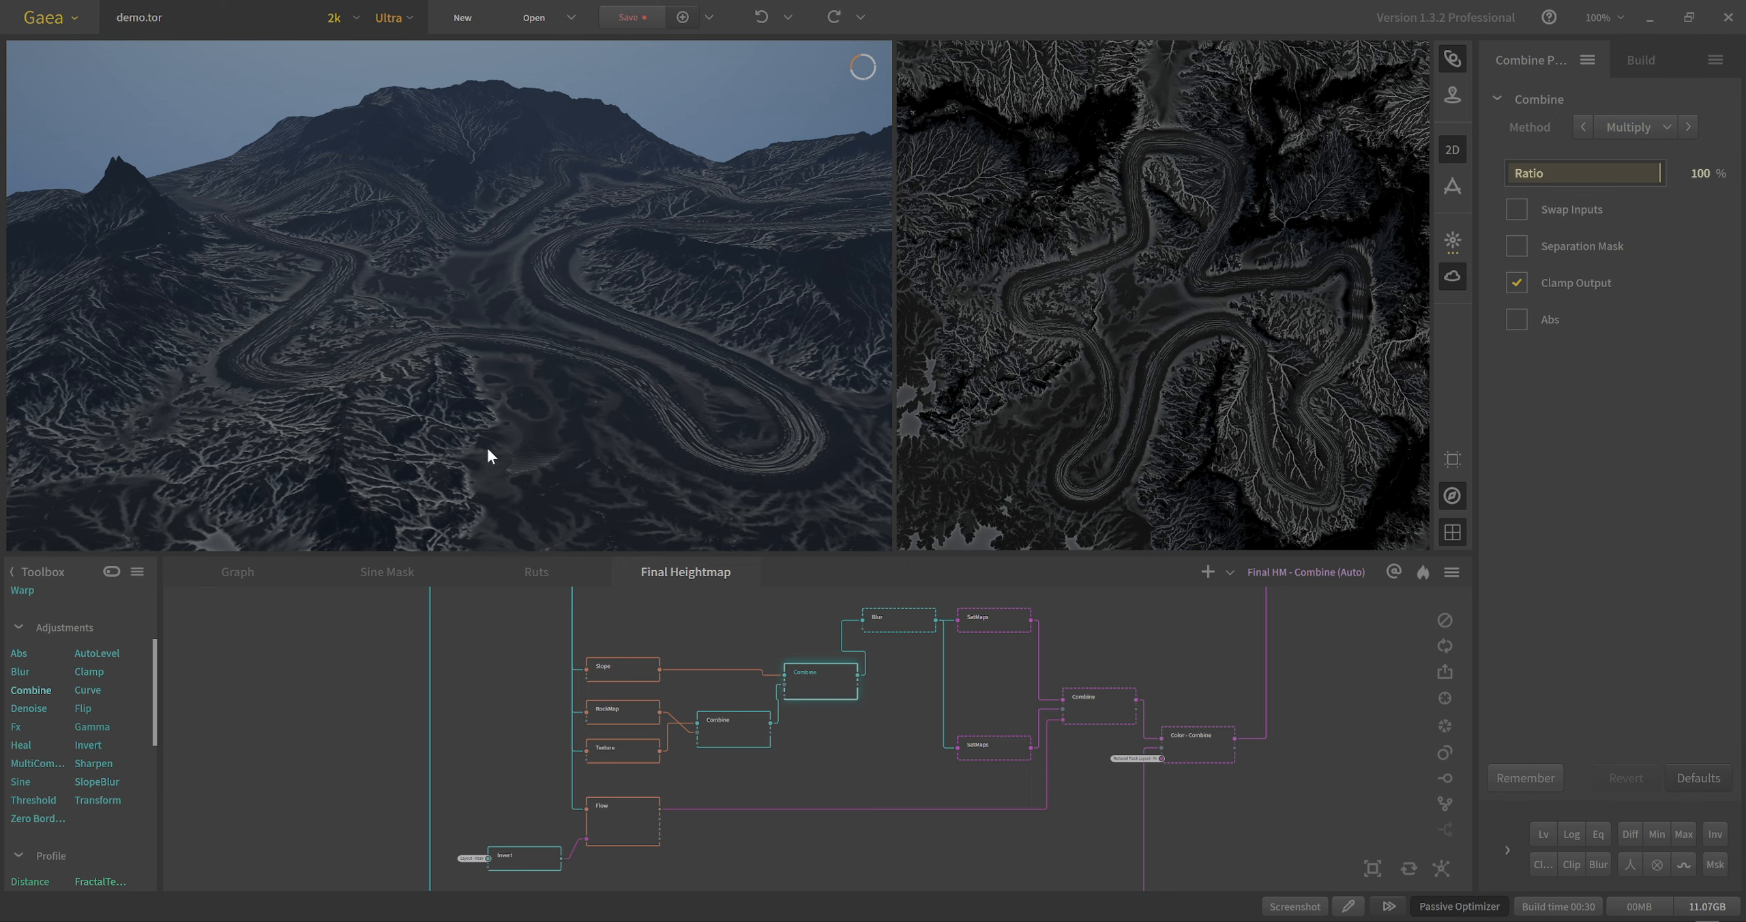
{"action": "left_click_drag", "start_coordinate": [709, 197], "coordinate": [705, 331]}
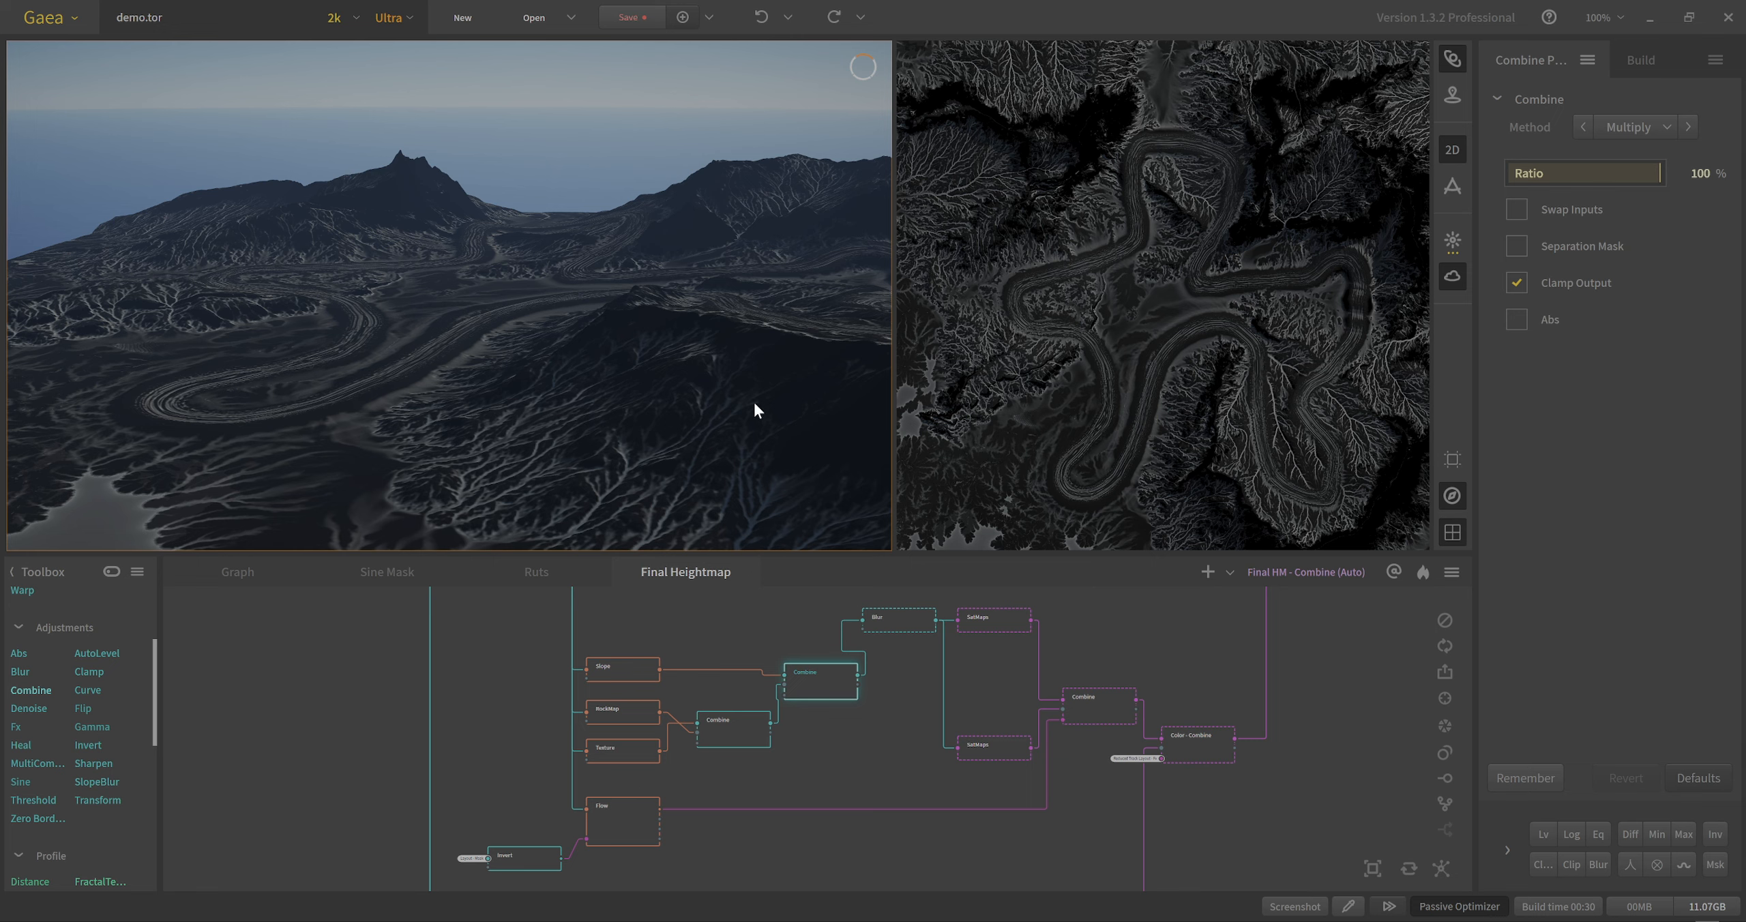
{"action": "left_click_drag", "start_coordinate": [754, 404], "coordinate": [791, 380]}
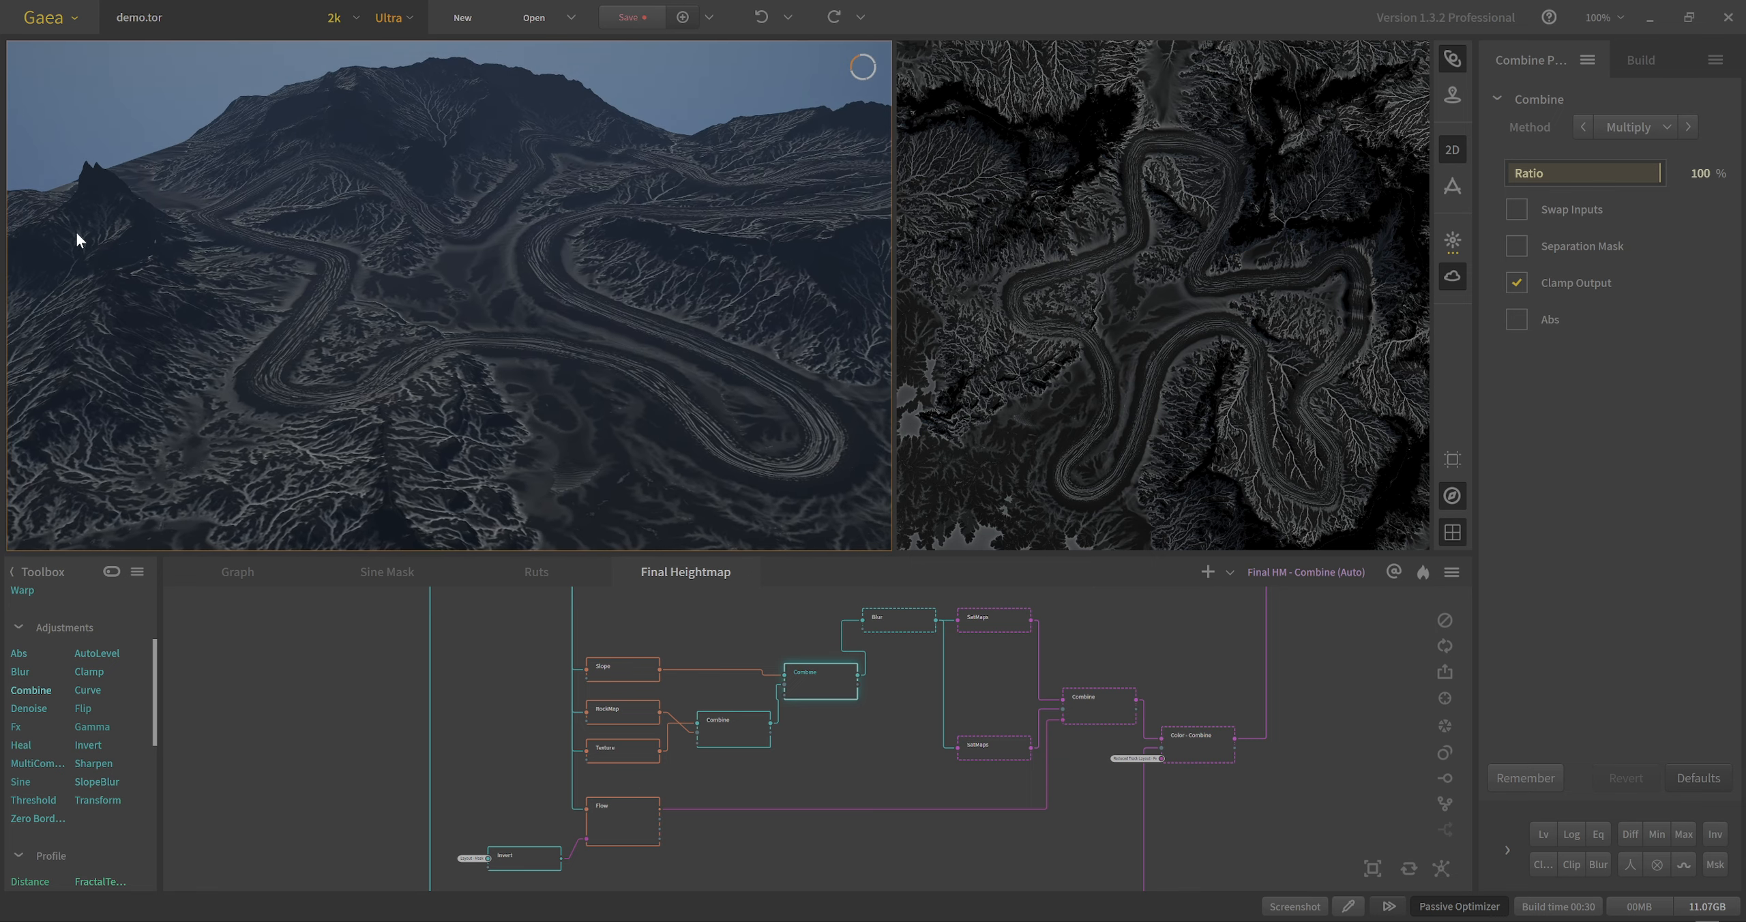
{"action": "left_click_drag", "start_coordinate": [475, 136], "coordinate": [607, 265]}
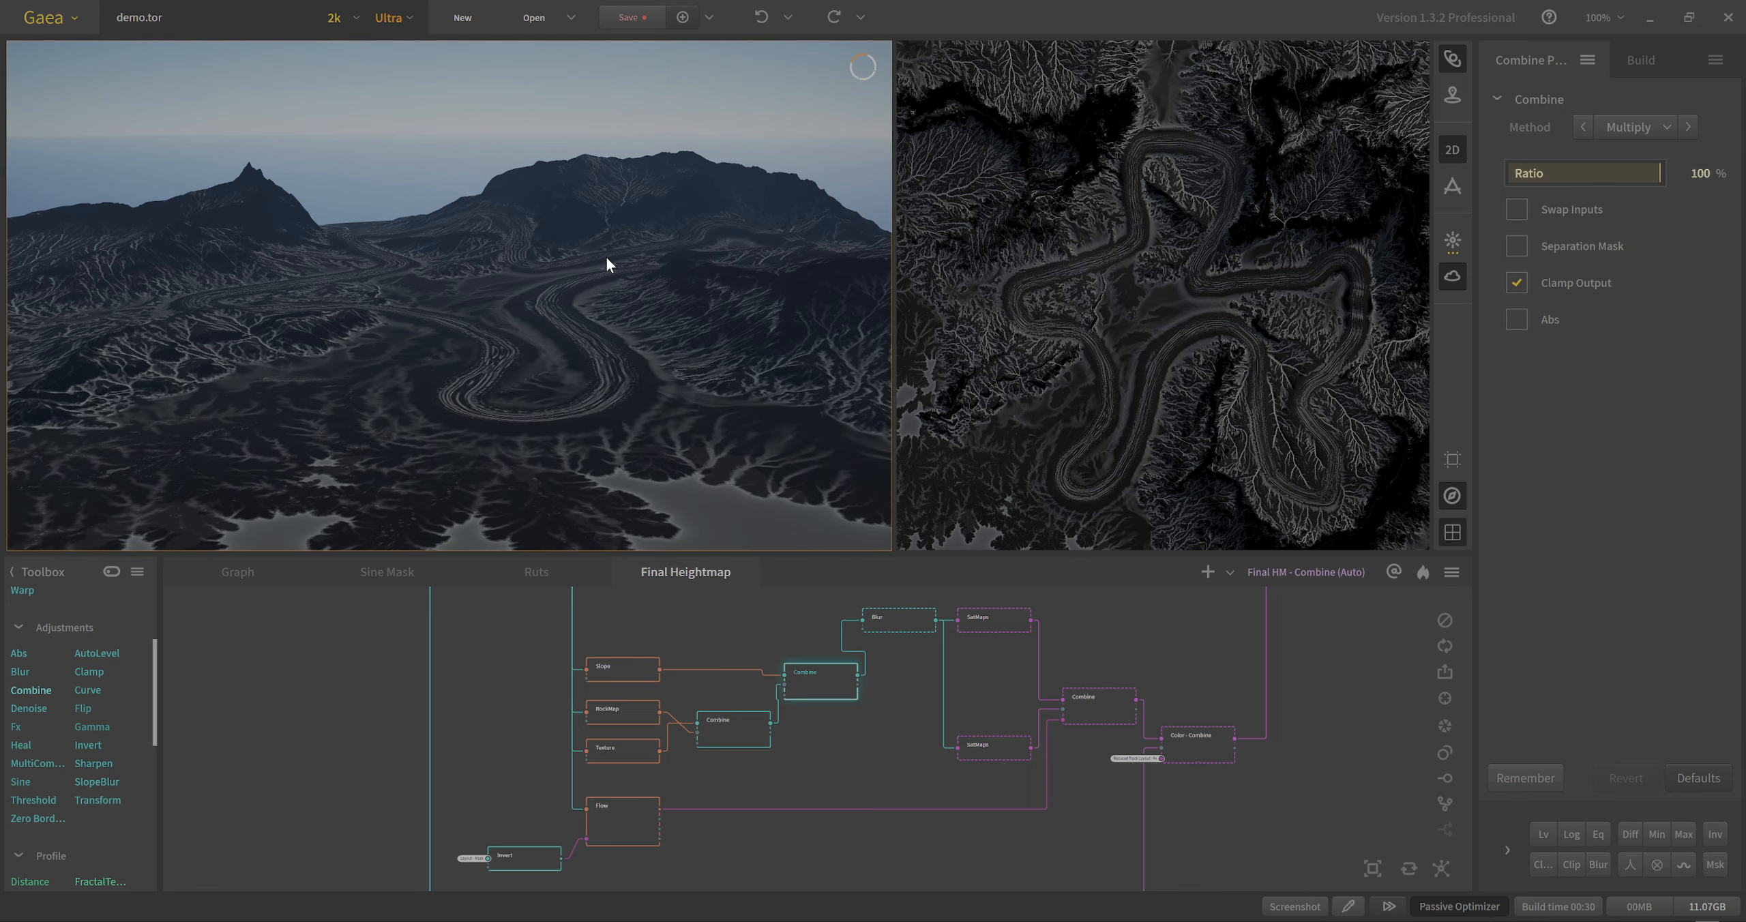
Inspect the Blur node that softens the combined mask ahead of the SatMaps nodes, viewing its result on the terrain.
{"action": "middle_click_drag", "start_coordinate": [903, 724], "coordinate": [642, 774]}
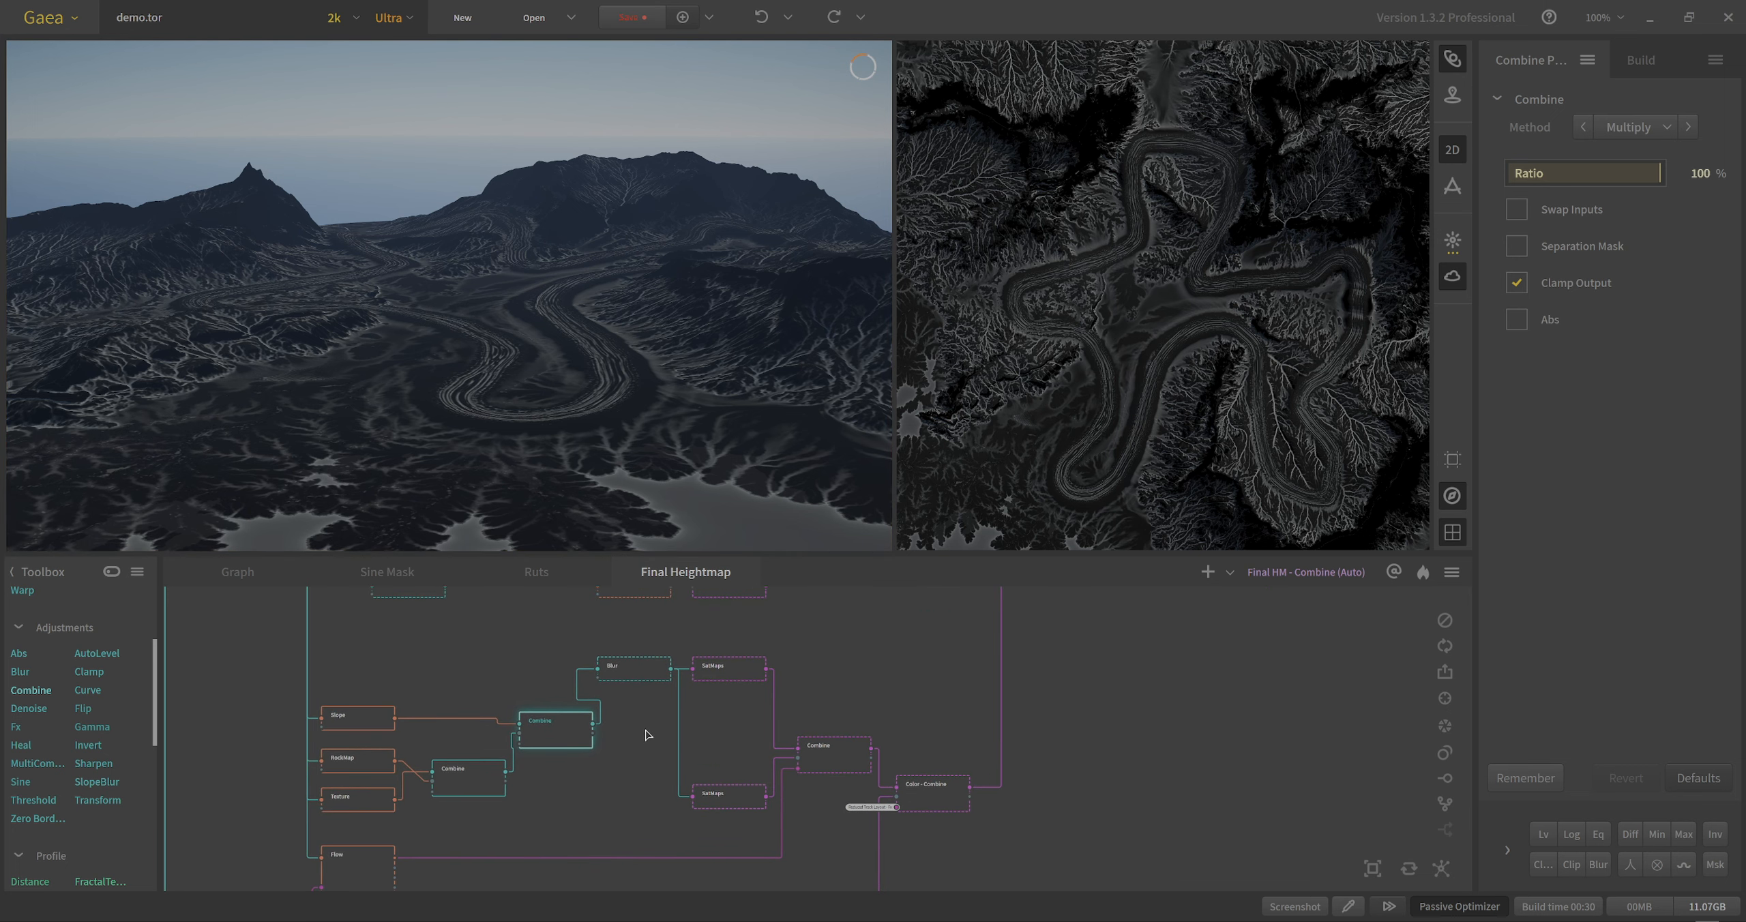
{"action": "left_click", "coordinate": [636, 680]}
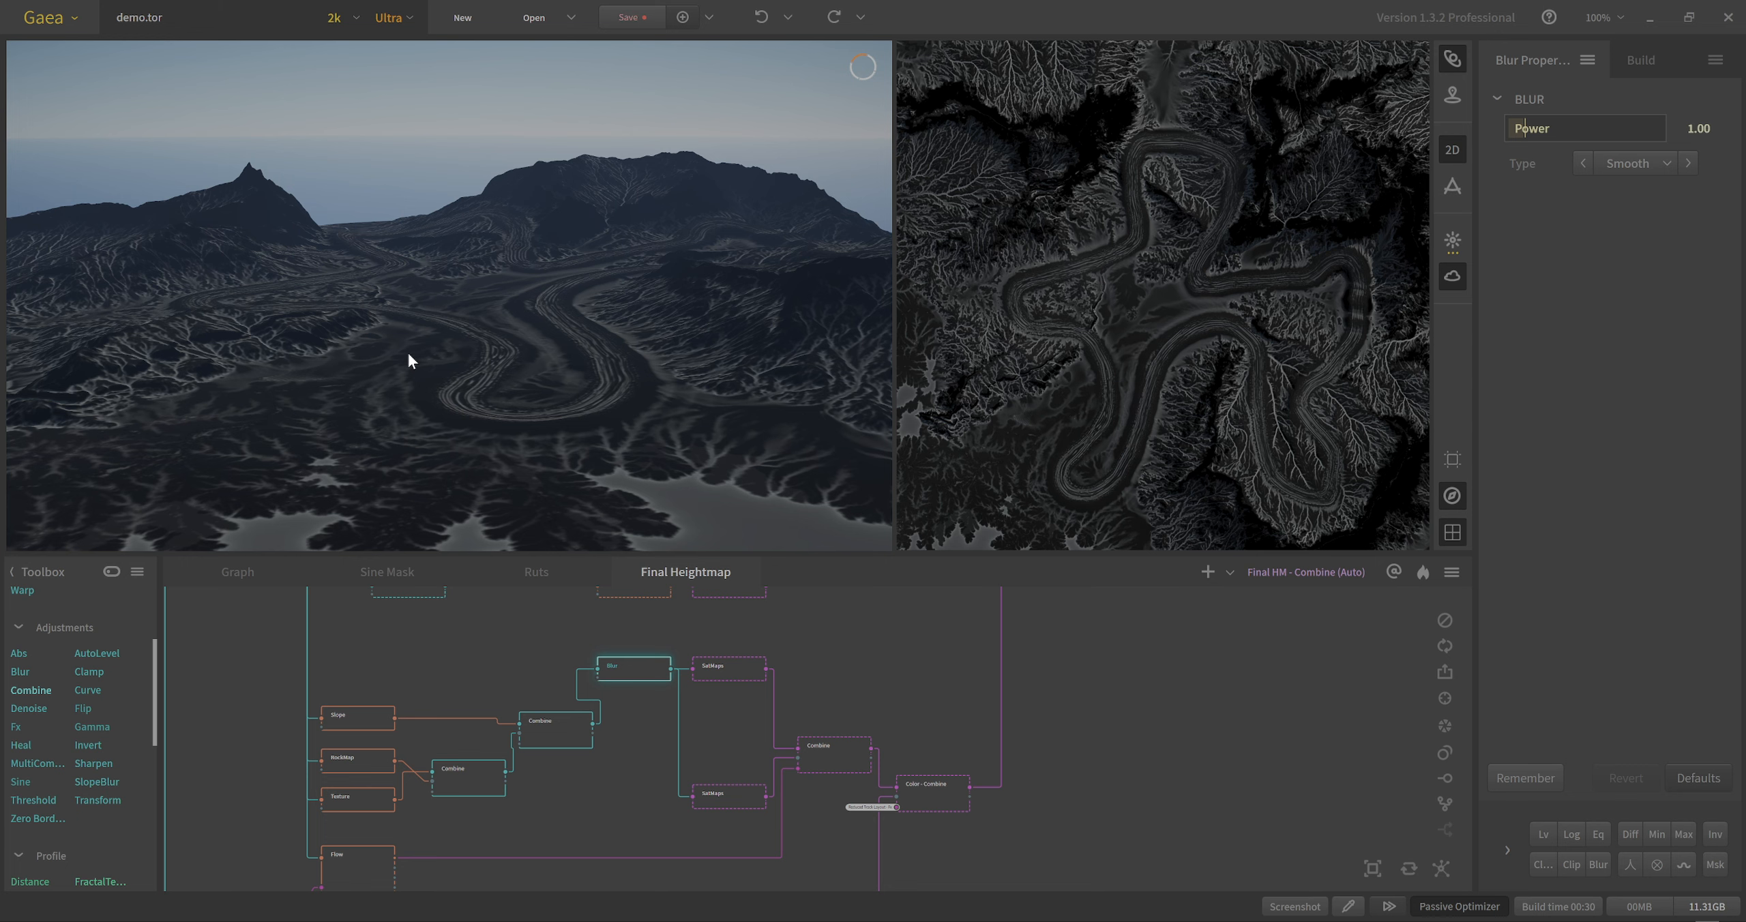
{"action": "mouse_move", "coordinate": [408, 352]}
{"action": "left_mouse_down"}
{"action": "mouse_move", "coordinate": [410, 303]}
{"action": "mouse_move", "coordinate": [413, 321]}
{"action": "left_mouse_up"}
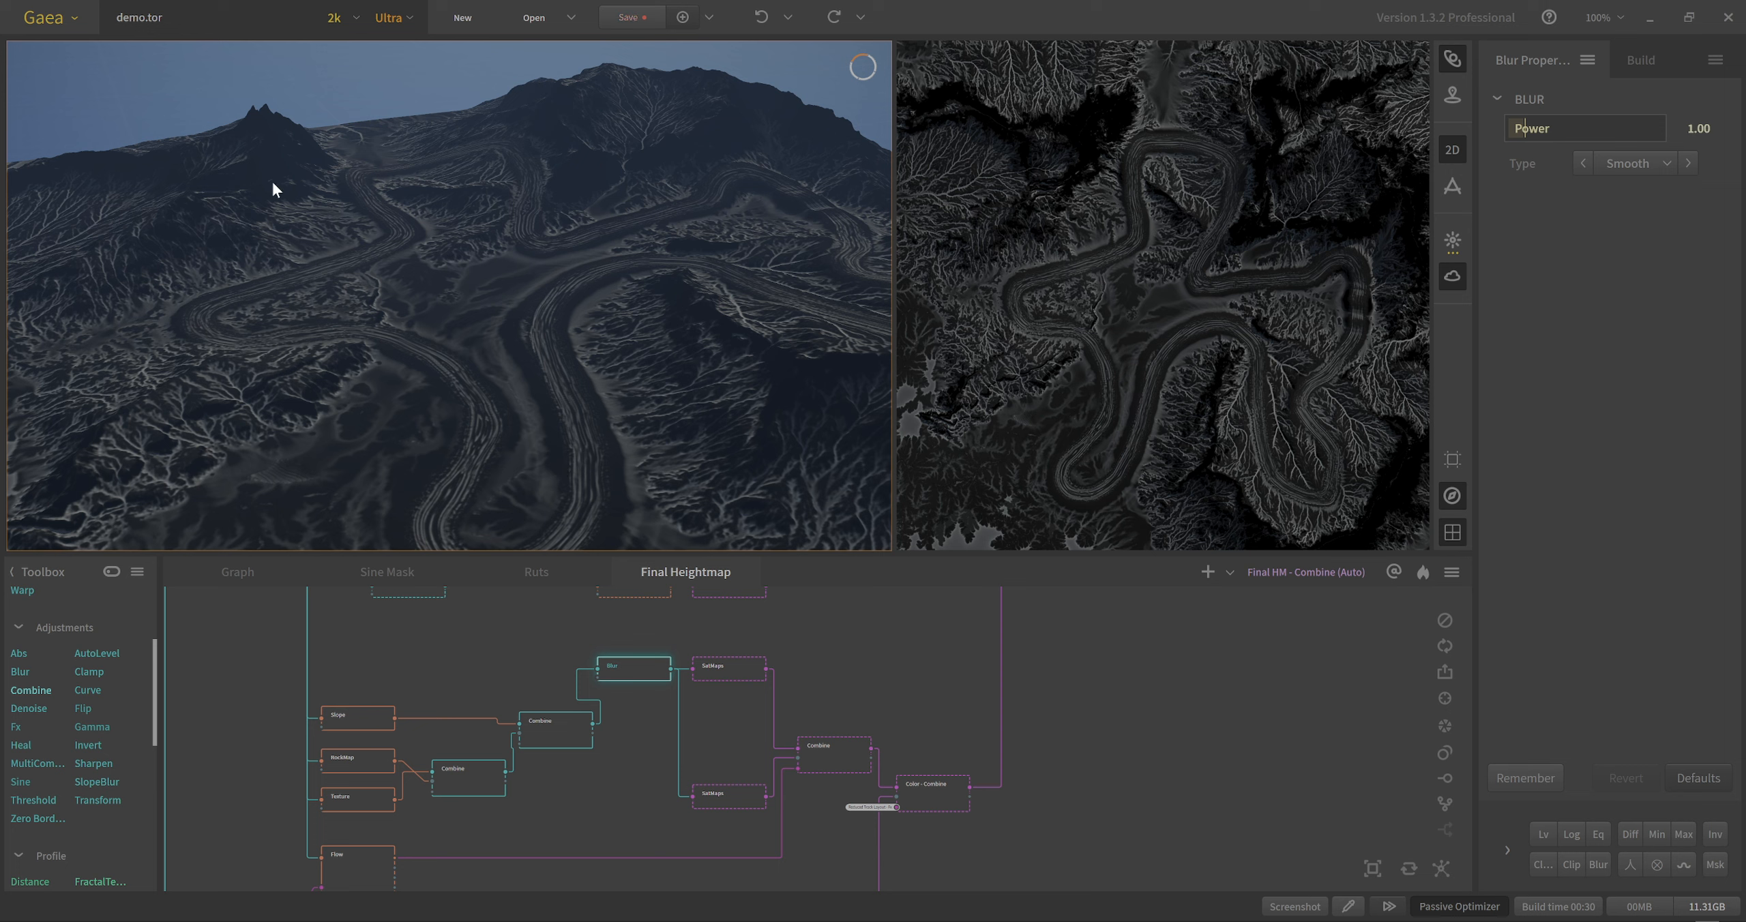
Inspect the upper SatMaps node fed by the Blur, examining its colouring of the track and mountains from several angles.
{"action": "left_click", "coordinate": [717, 679]}
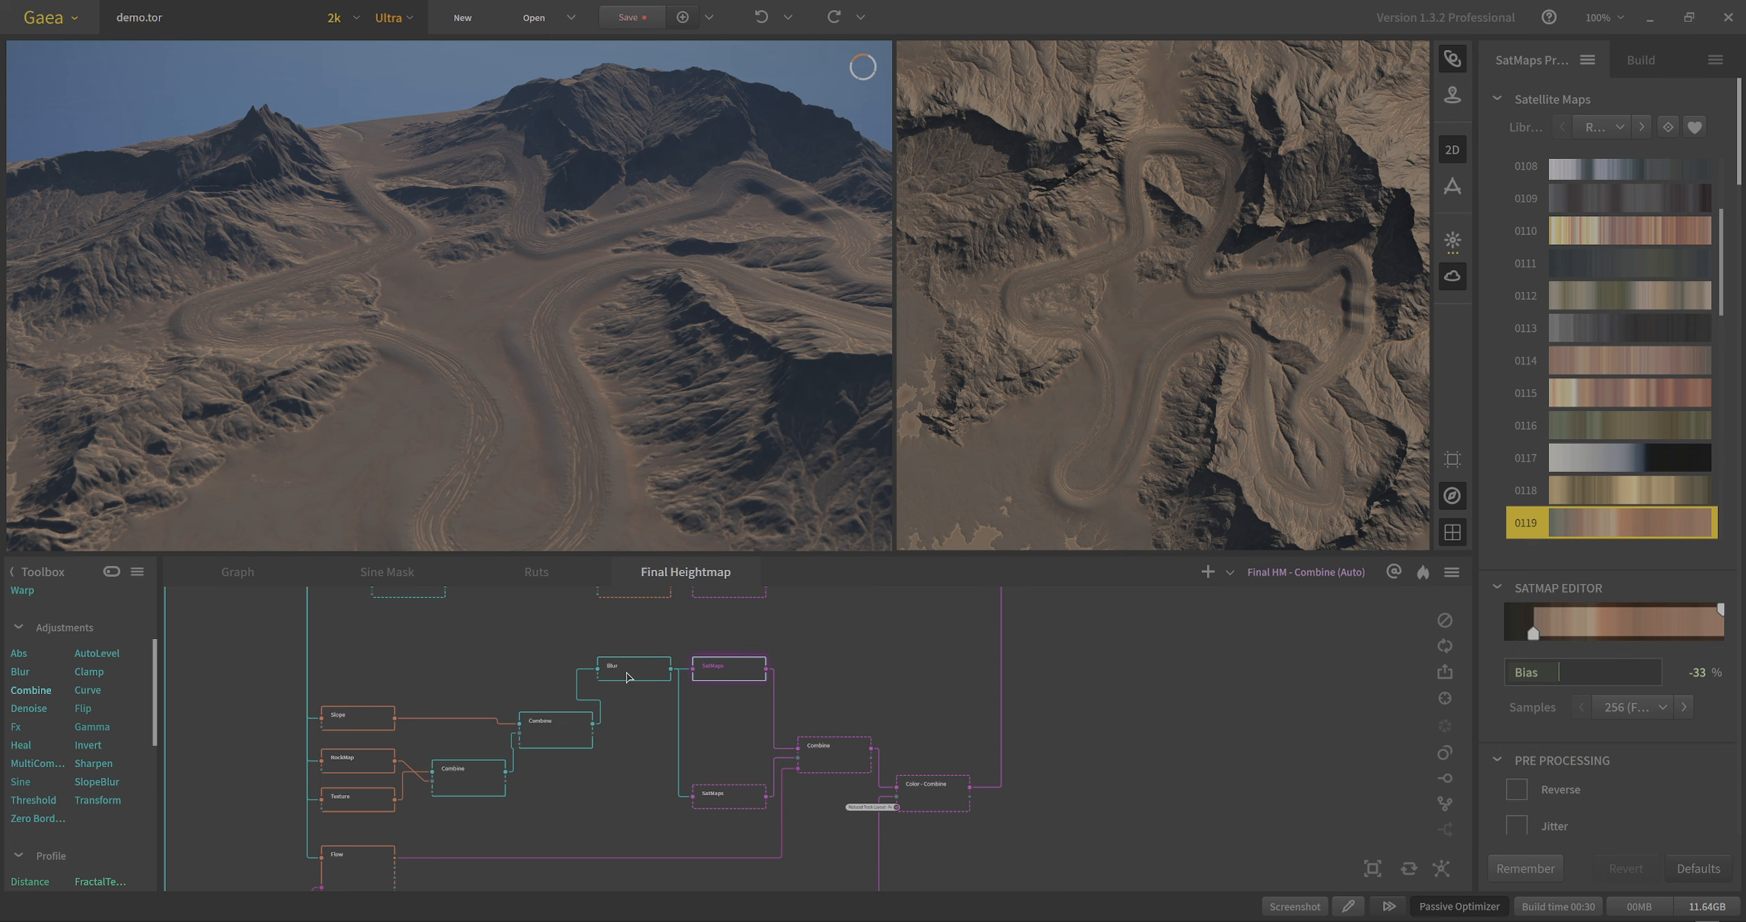
{"action": "scroll", "coordinate": [472, 397], "scroll_direction": "up", "scroll_amount": 5}
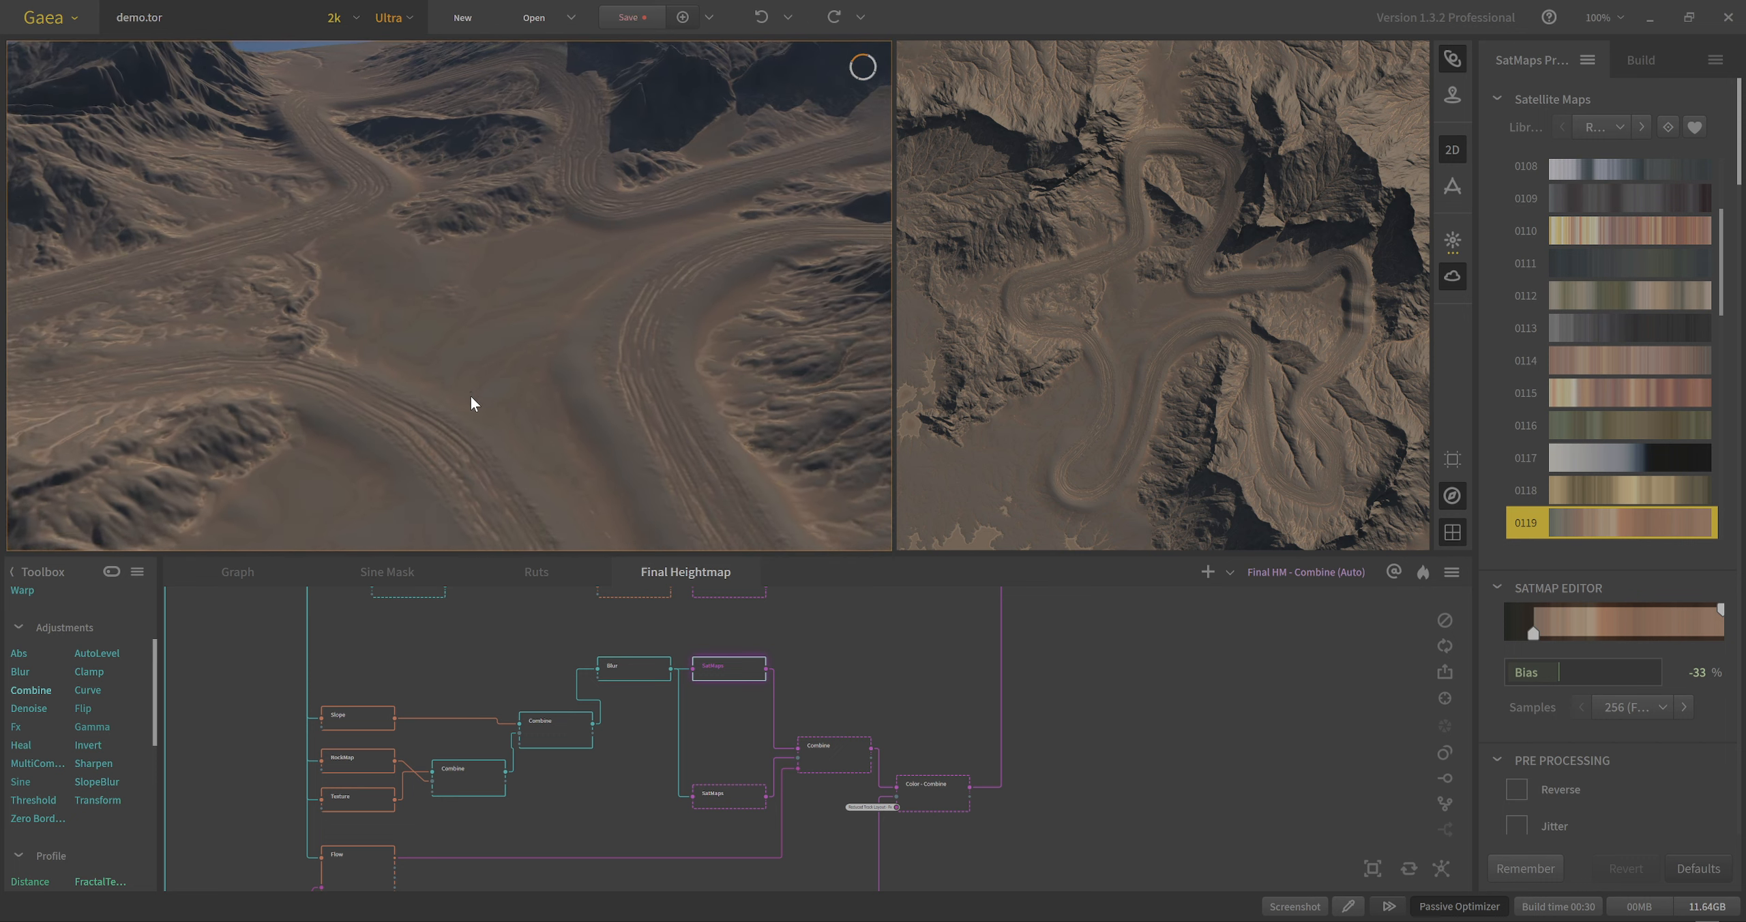
{"action": "left_click_drag", "start_coordinate": [476, 399], "coordinate": [480, 418]}
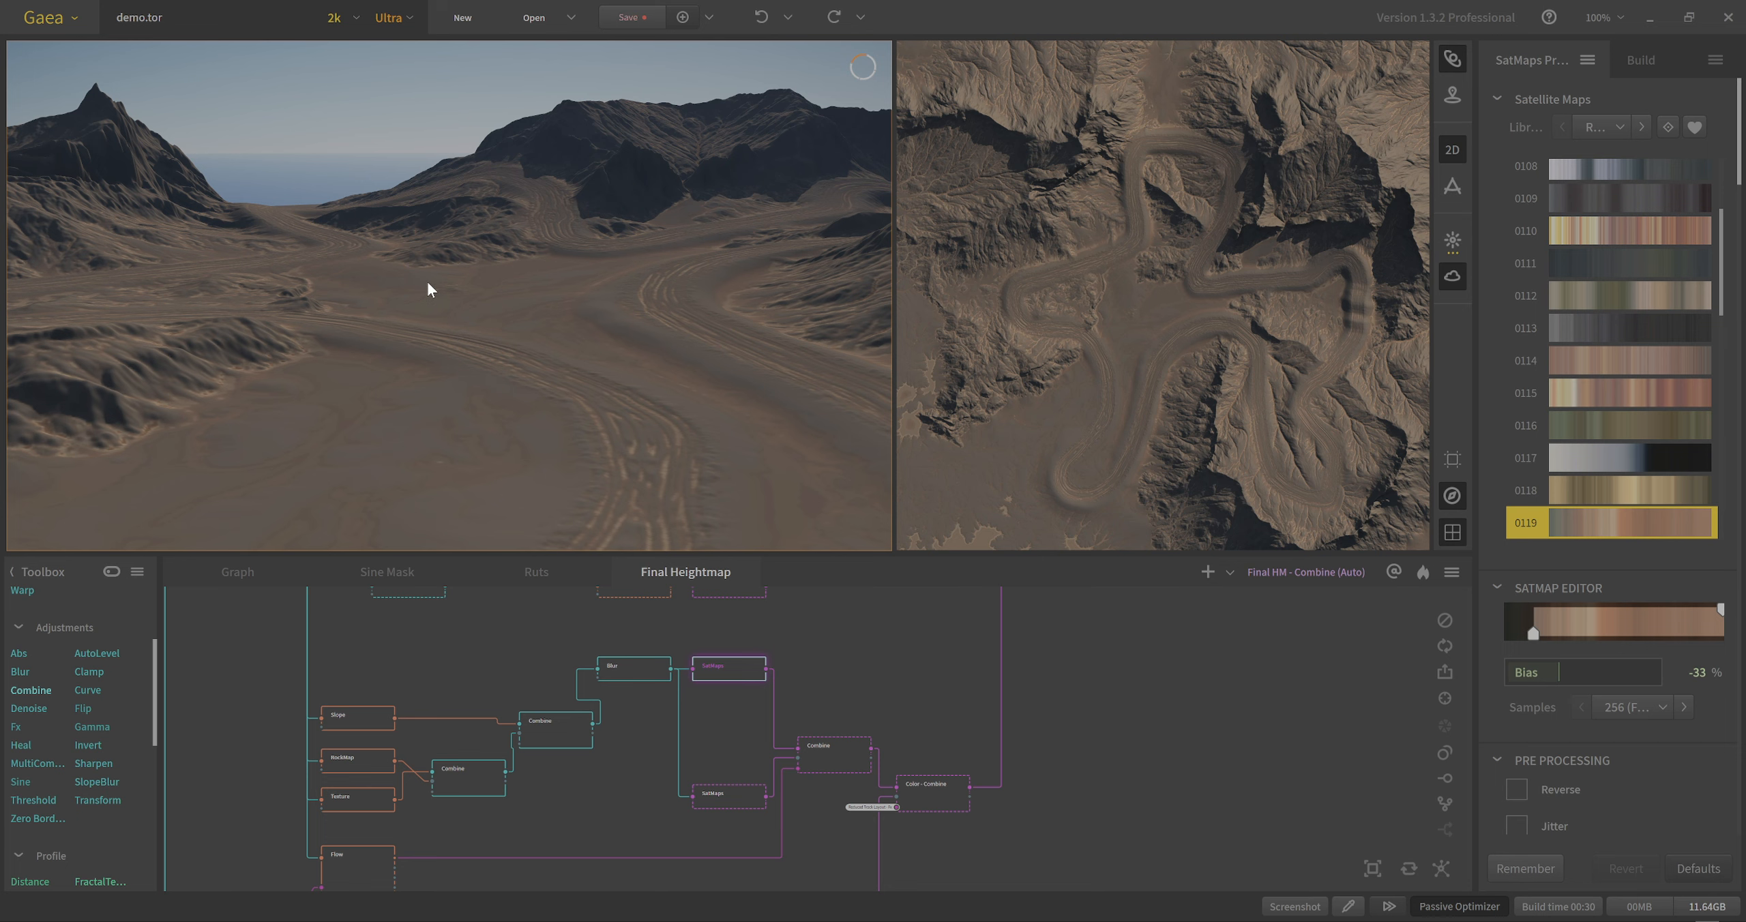
{"action": "scroll", "coordinate": [500, 349], "scroll_direction": "down", "scroll_amount": 1}
{"action": "scroll", "coordinate": [503, 352], "scroll_direction": "down", "scroll_amount": 2}
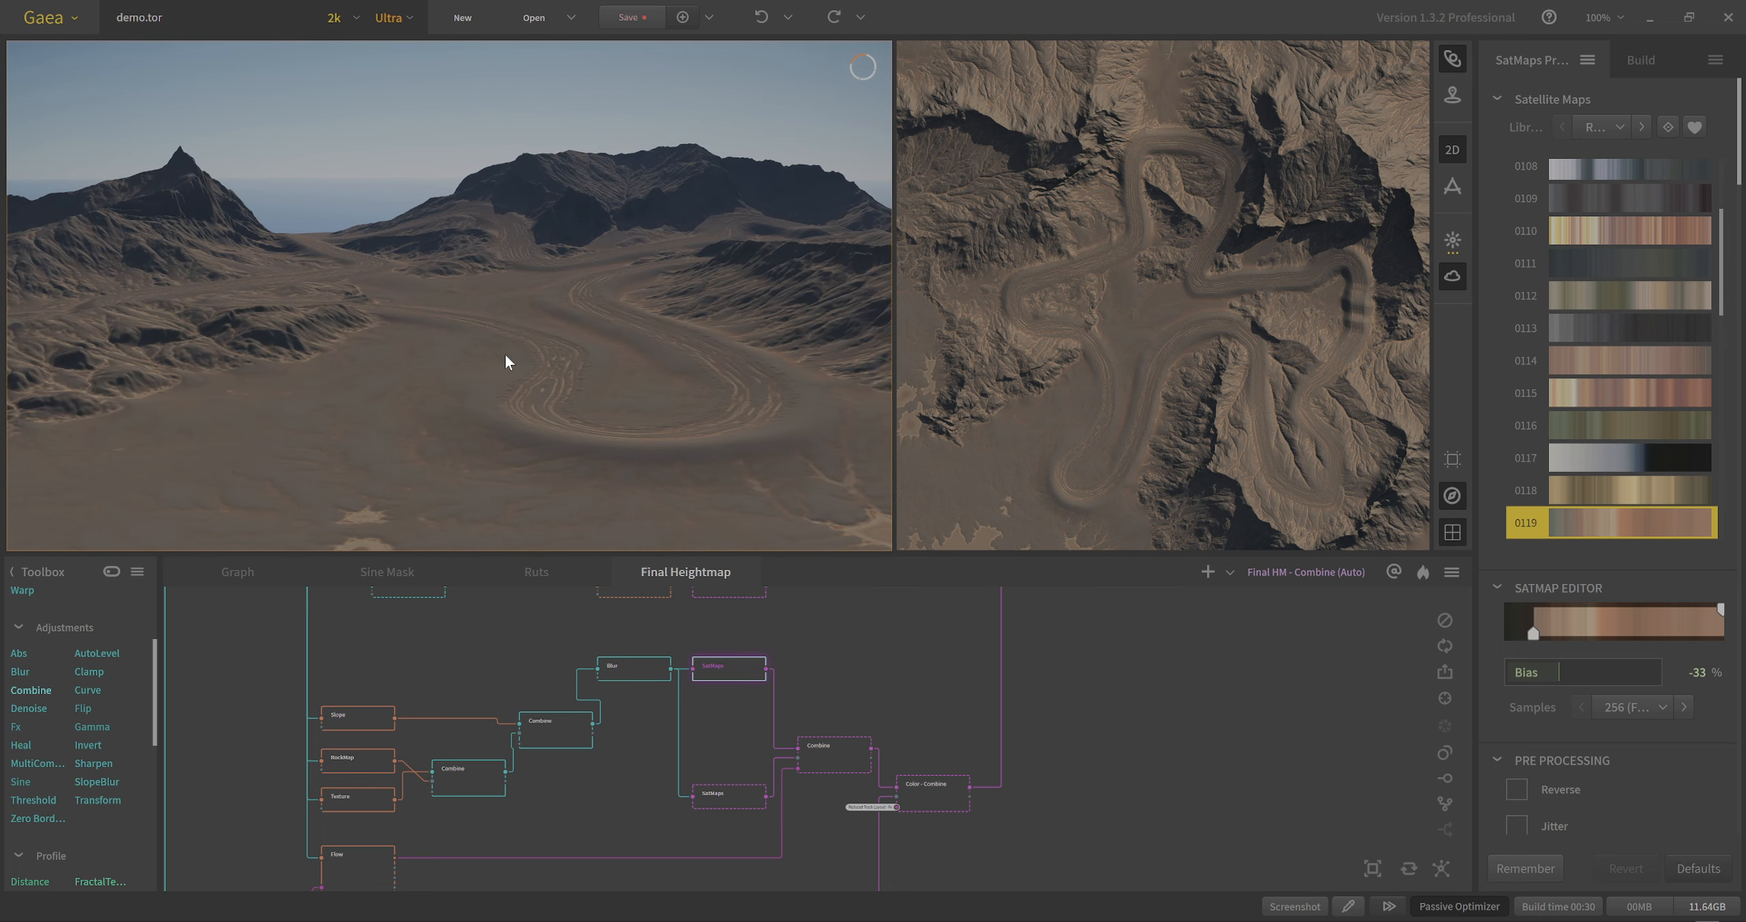
{"action": "left_click_drag", "start_coordinate": [503, 351], "coordinate": [500, 345]}
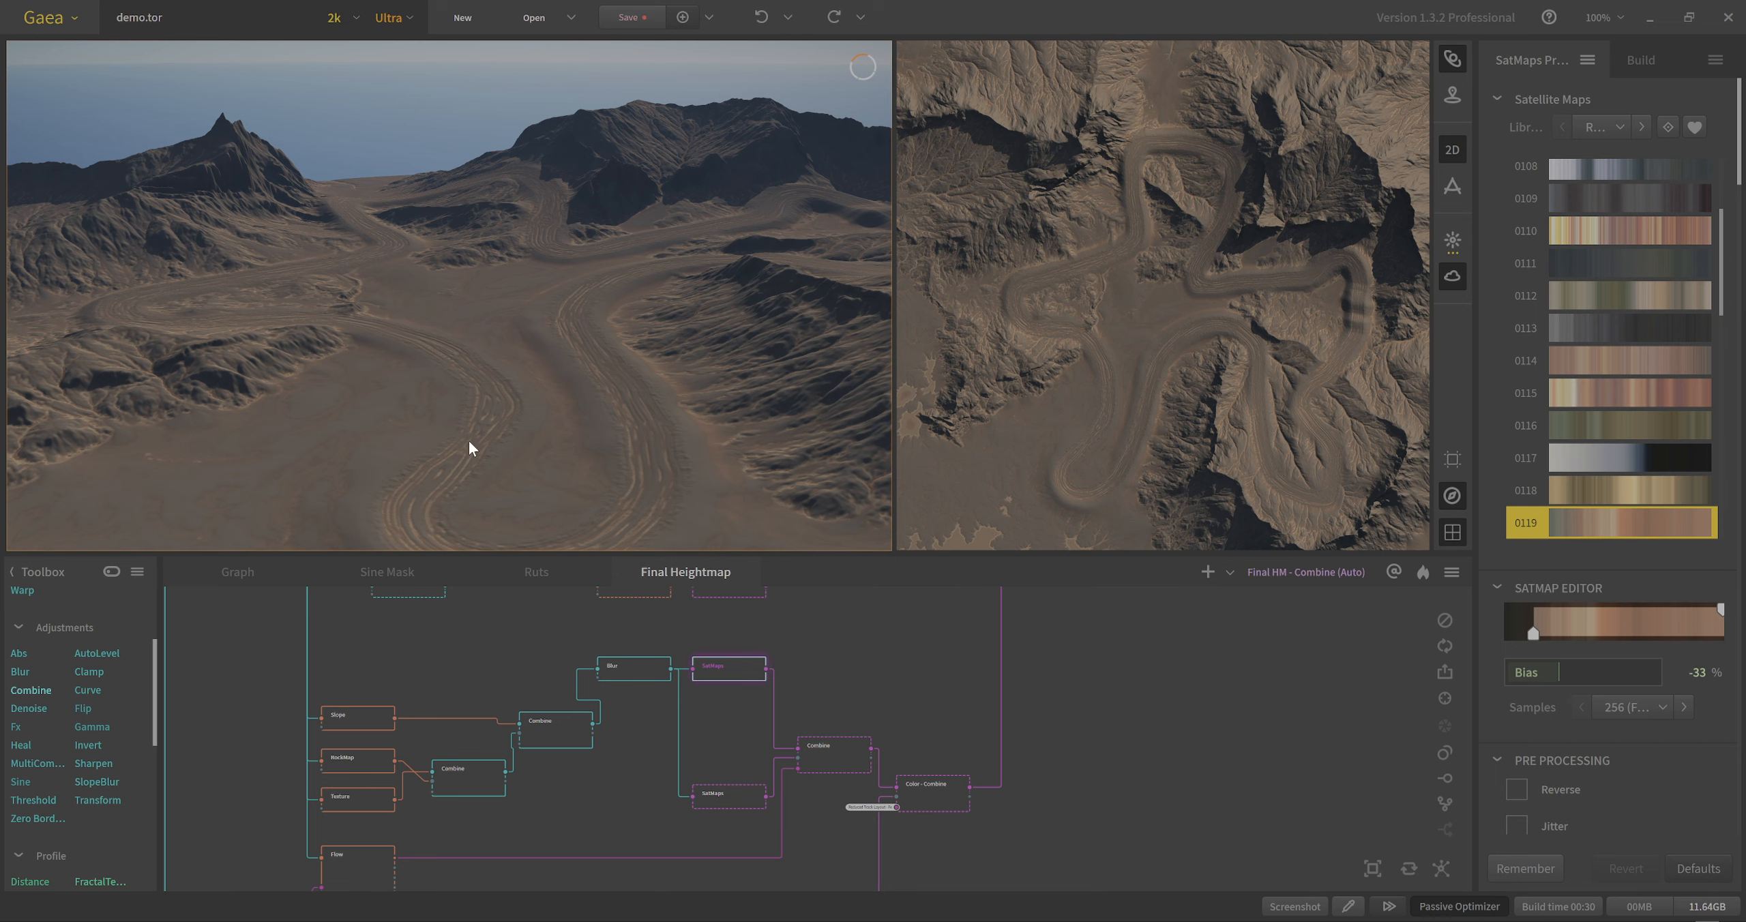
{"action": "left_click_drag", "start_coordinate": [471, 440], "coordinate": [474, 431]}
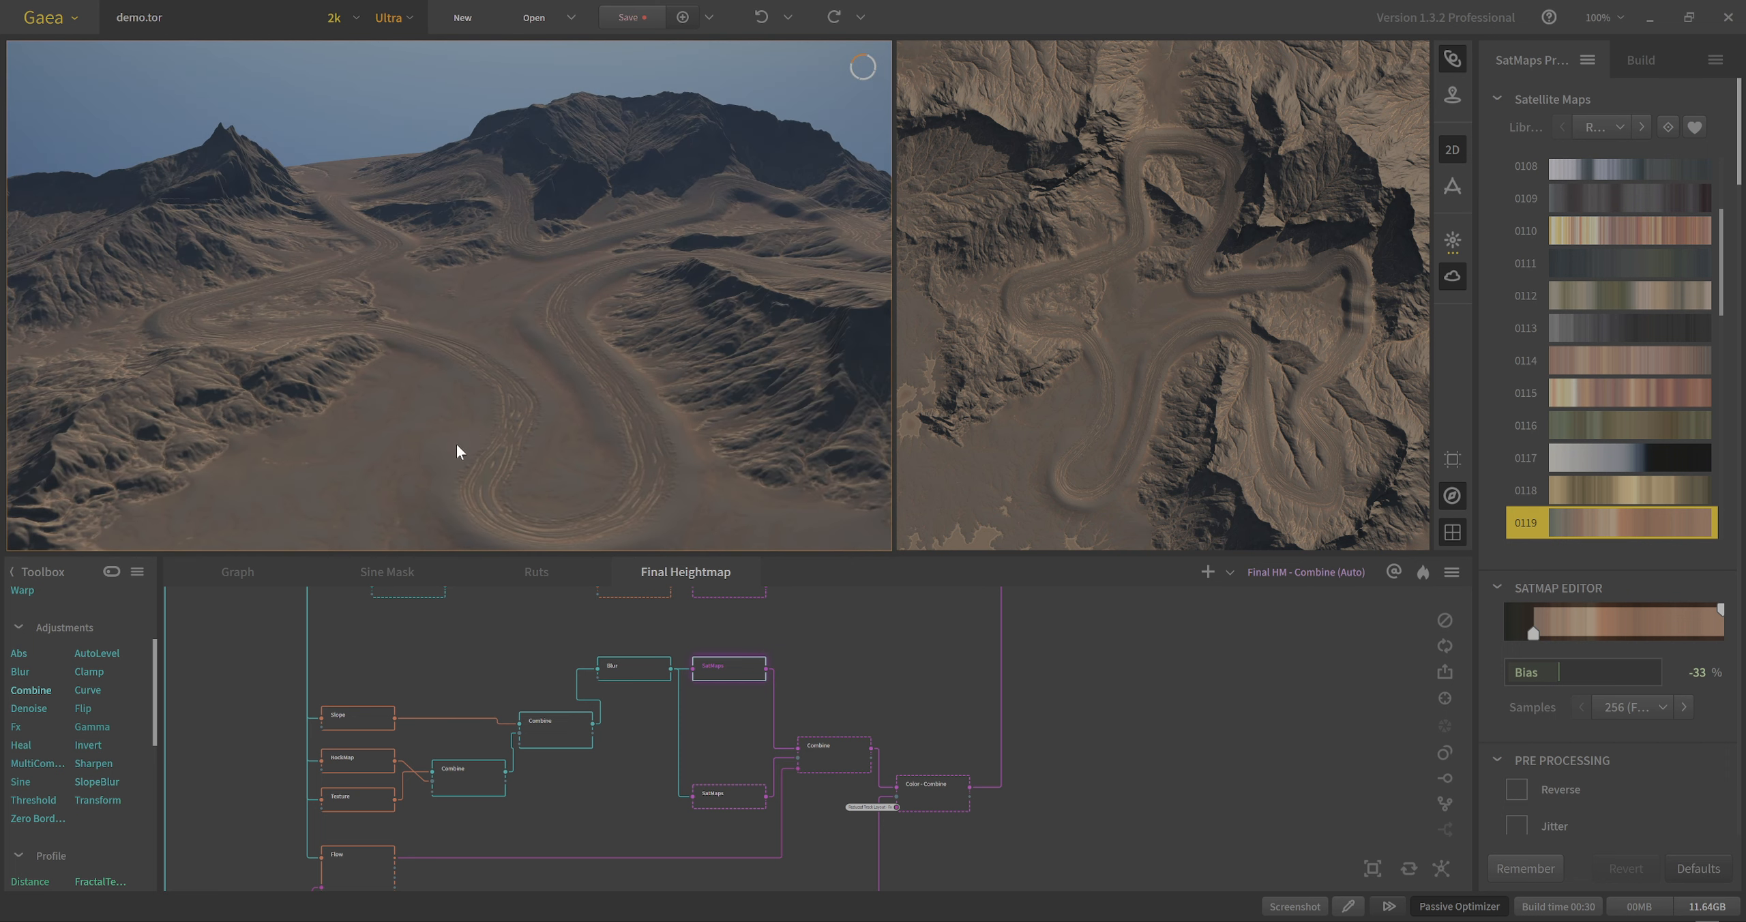
{"action": "mouse_move", "coordinate": [672, 384]}
{"action": "left_mouse_down"}
{"action": "mouse_move", "coordinate": [680, 373]}
{"action": "mouse_move", "coordinate": [667, 398]}
{"action": "left_mouse_up"}
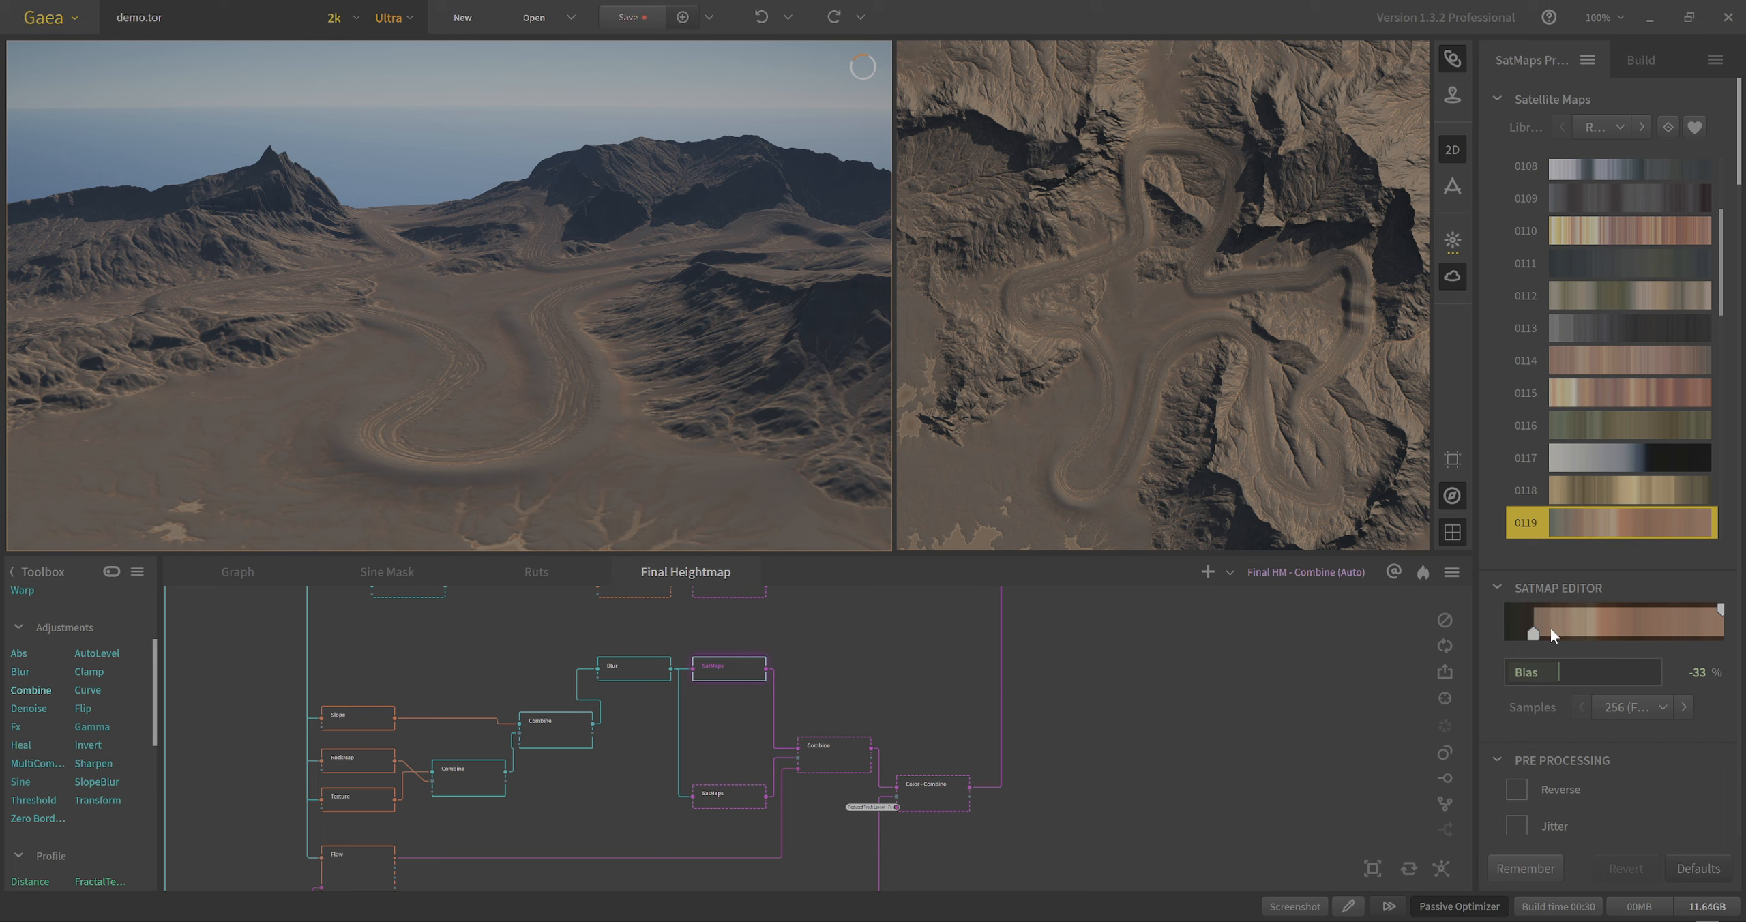
Review the upper SatMaps node's SatMap Editor and Pre Processing settings, and expand its Post Processing options.
{"action": "scroll", "coordinate": [1593, 797], "scroll_direction": "down", "scroll_amount": 3}
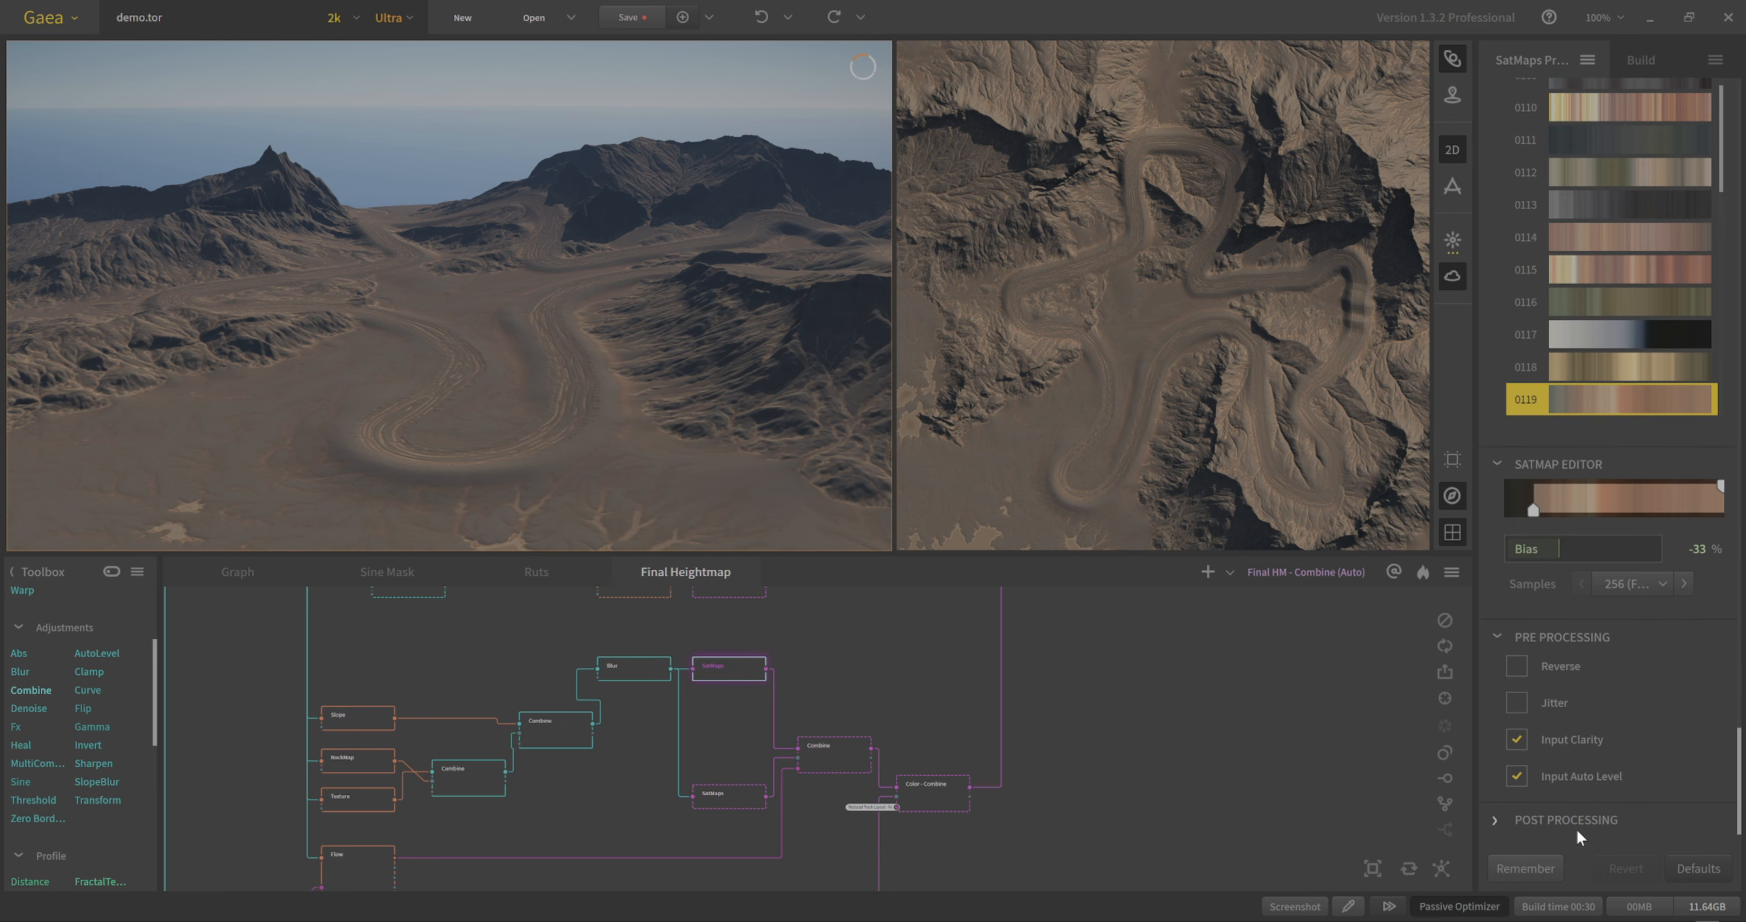
{"action": "left_click", "coordinate": [1575, 819]}
{"action": "scroll", "coordinate": [1603, 853], "scroll_direction": "down", "scroll_amount": 4}
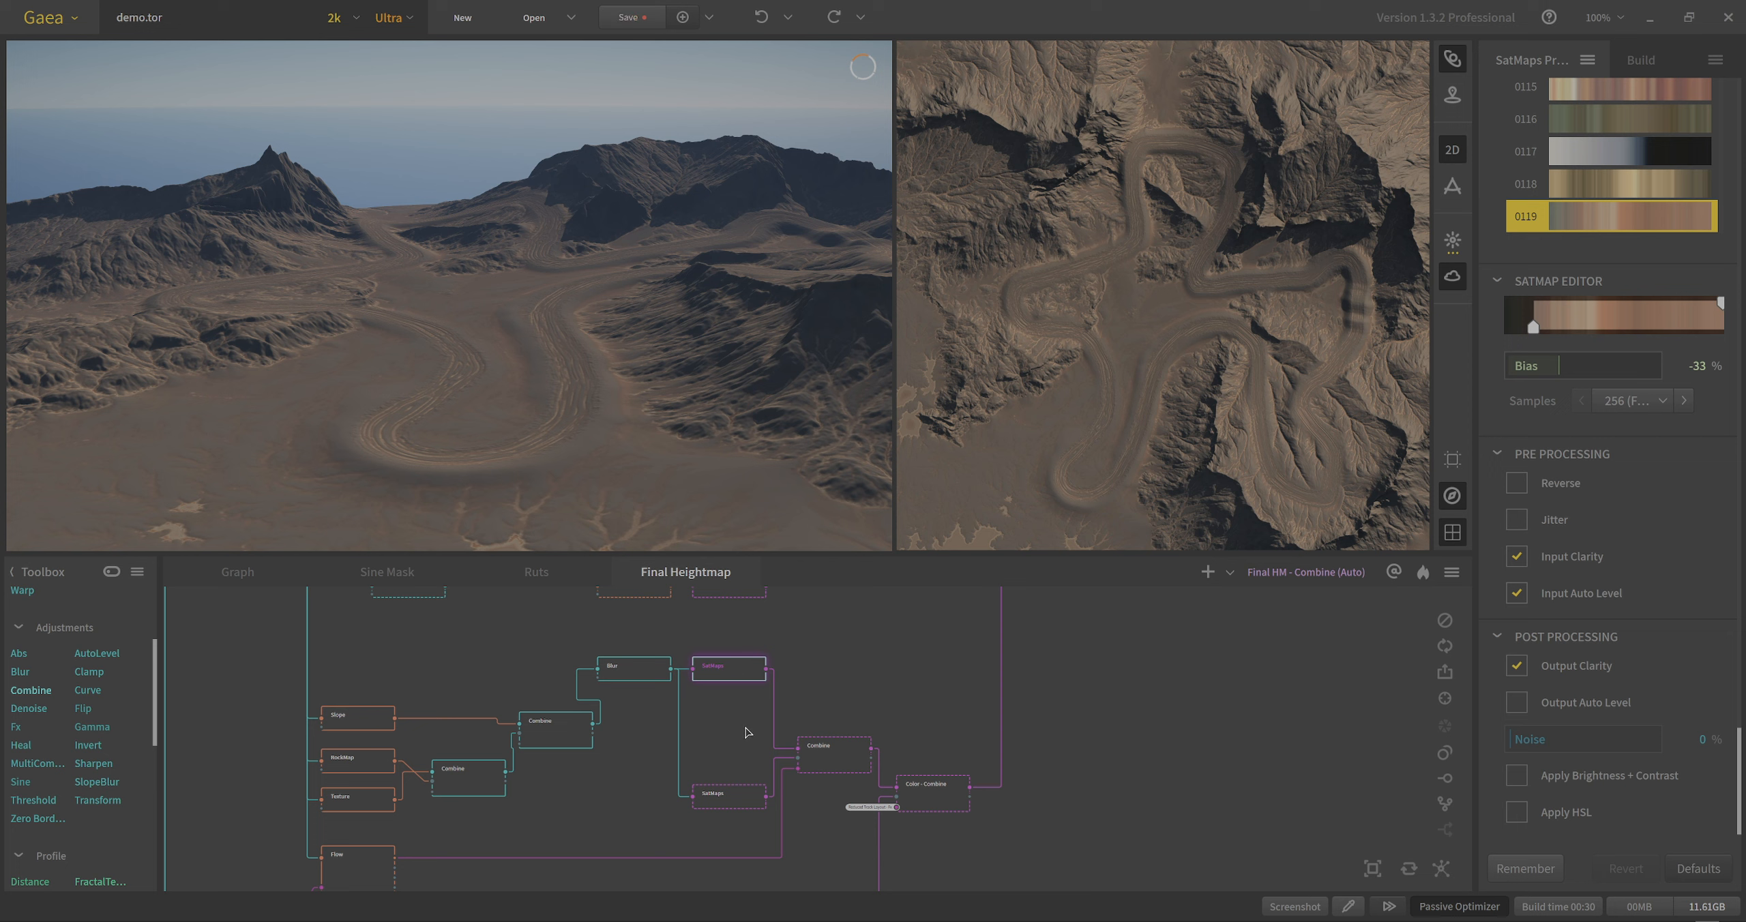
Inspect the lower SatMaps node fed by the same Blur, examining its colouring of the terrain from several angles.
{"action": "left_click", "coordinate": [745, 805]}
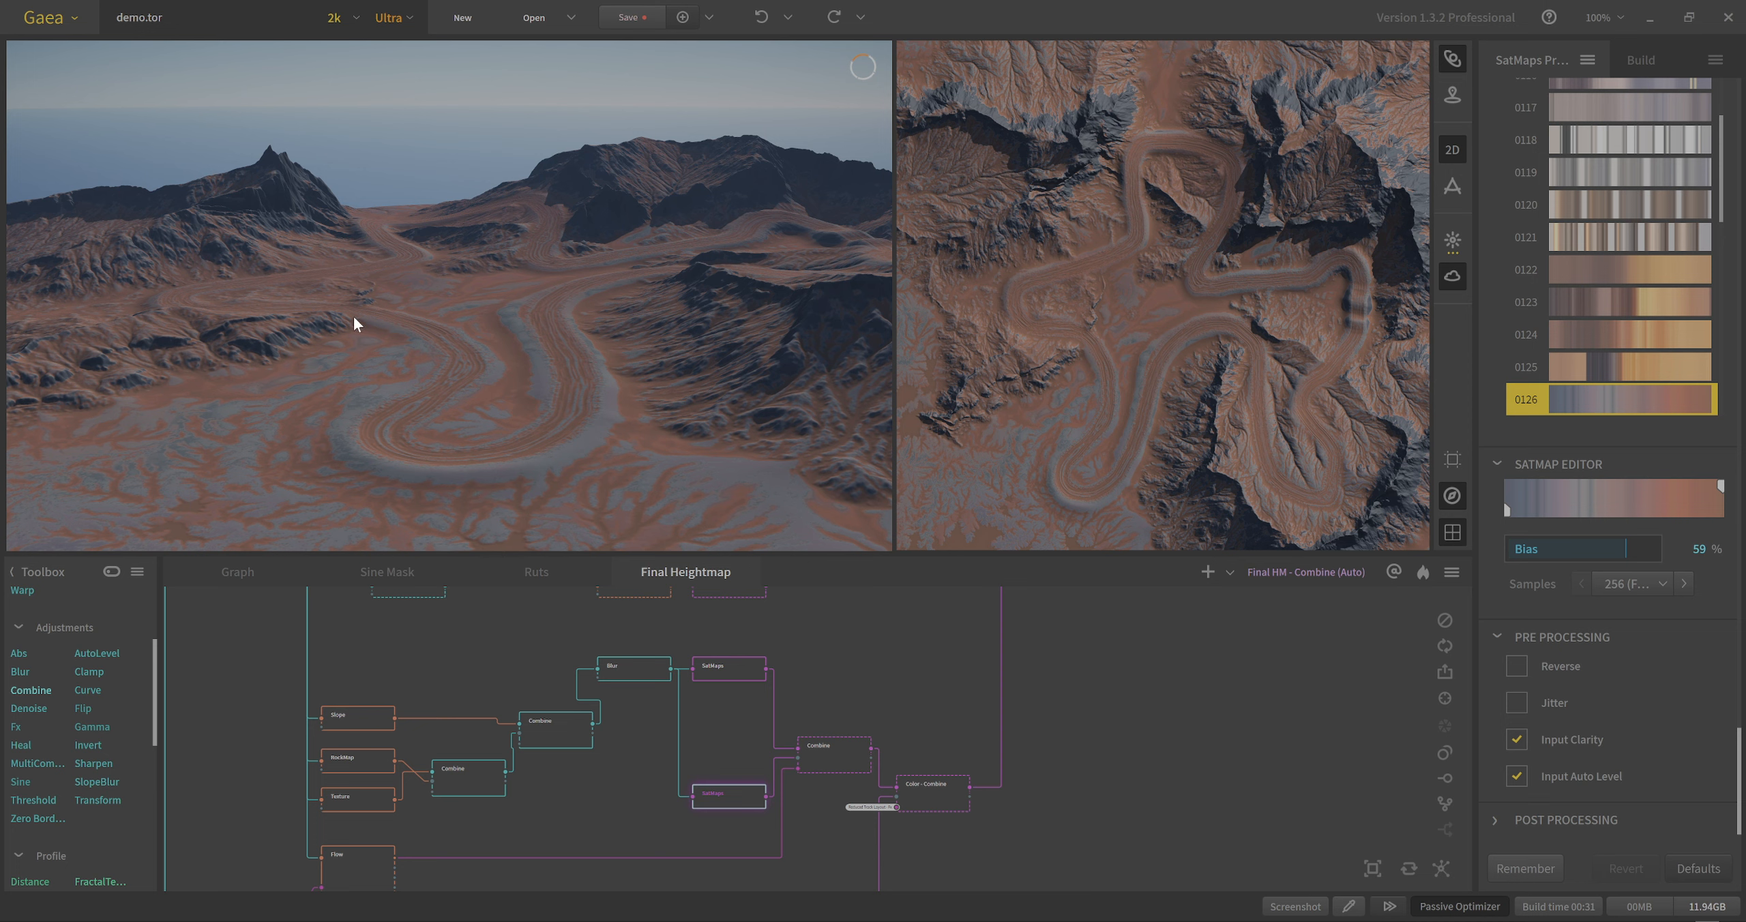
{"action": "left_click_drag", "start_coordinate": [492, 395], "coordinate": [499, 393]}
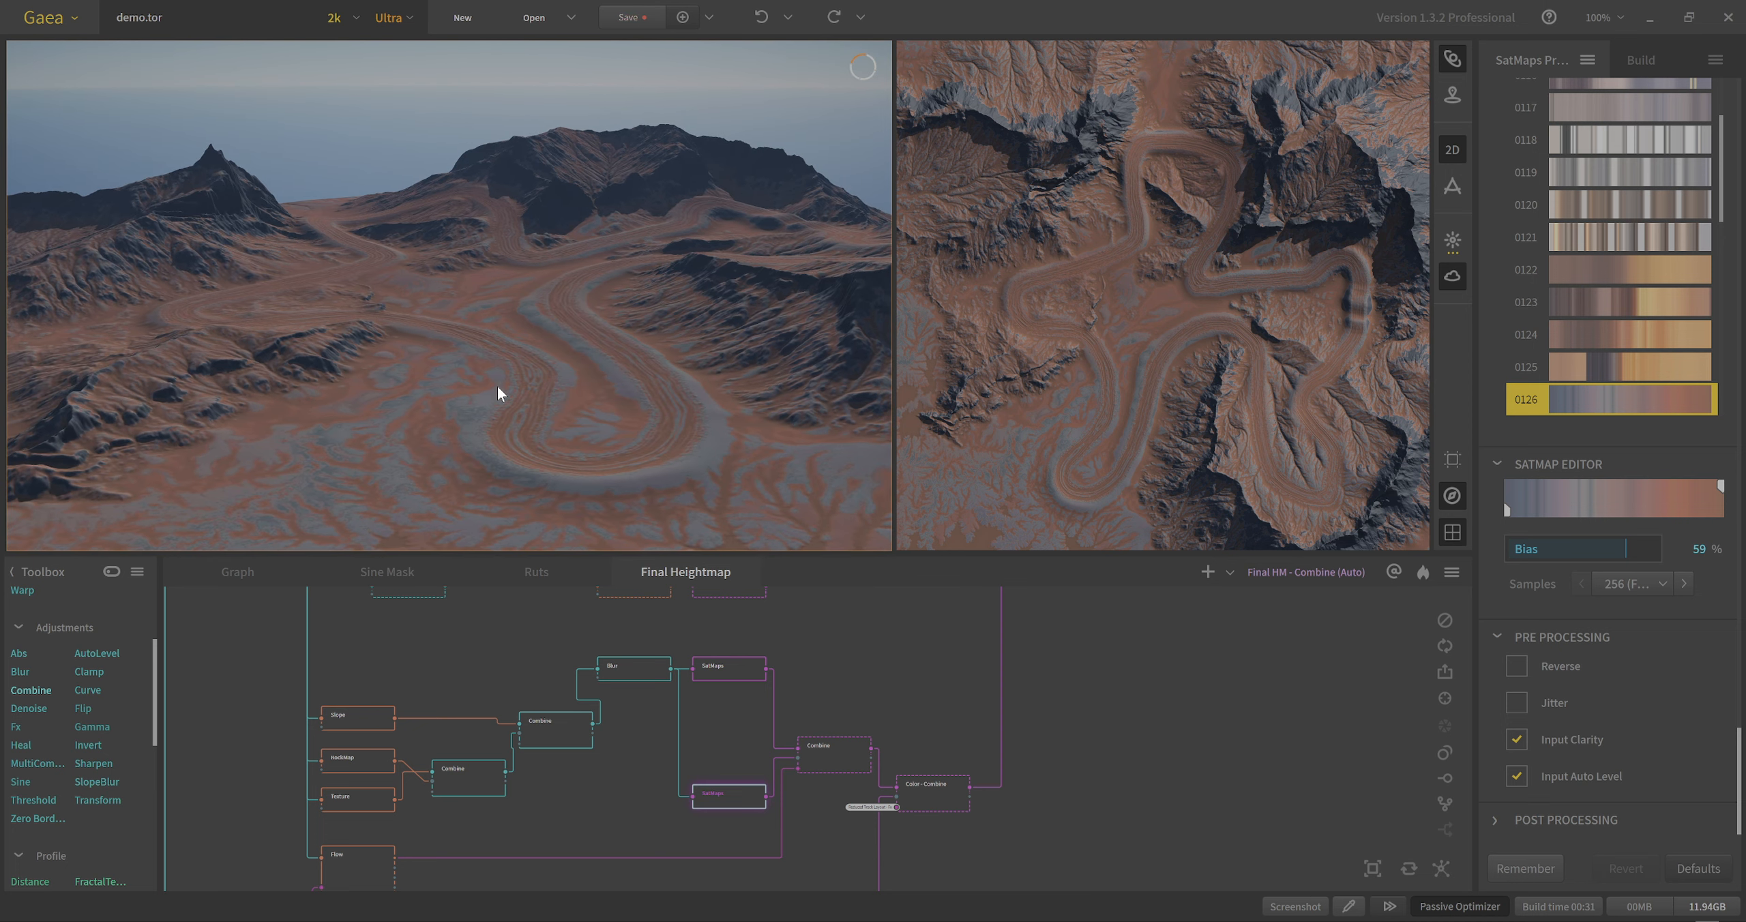
{"action": "scroll", "coordinate": [497, 386], "scroll_direction": "down", "scroll_amount": 5}
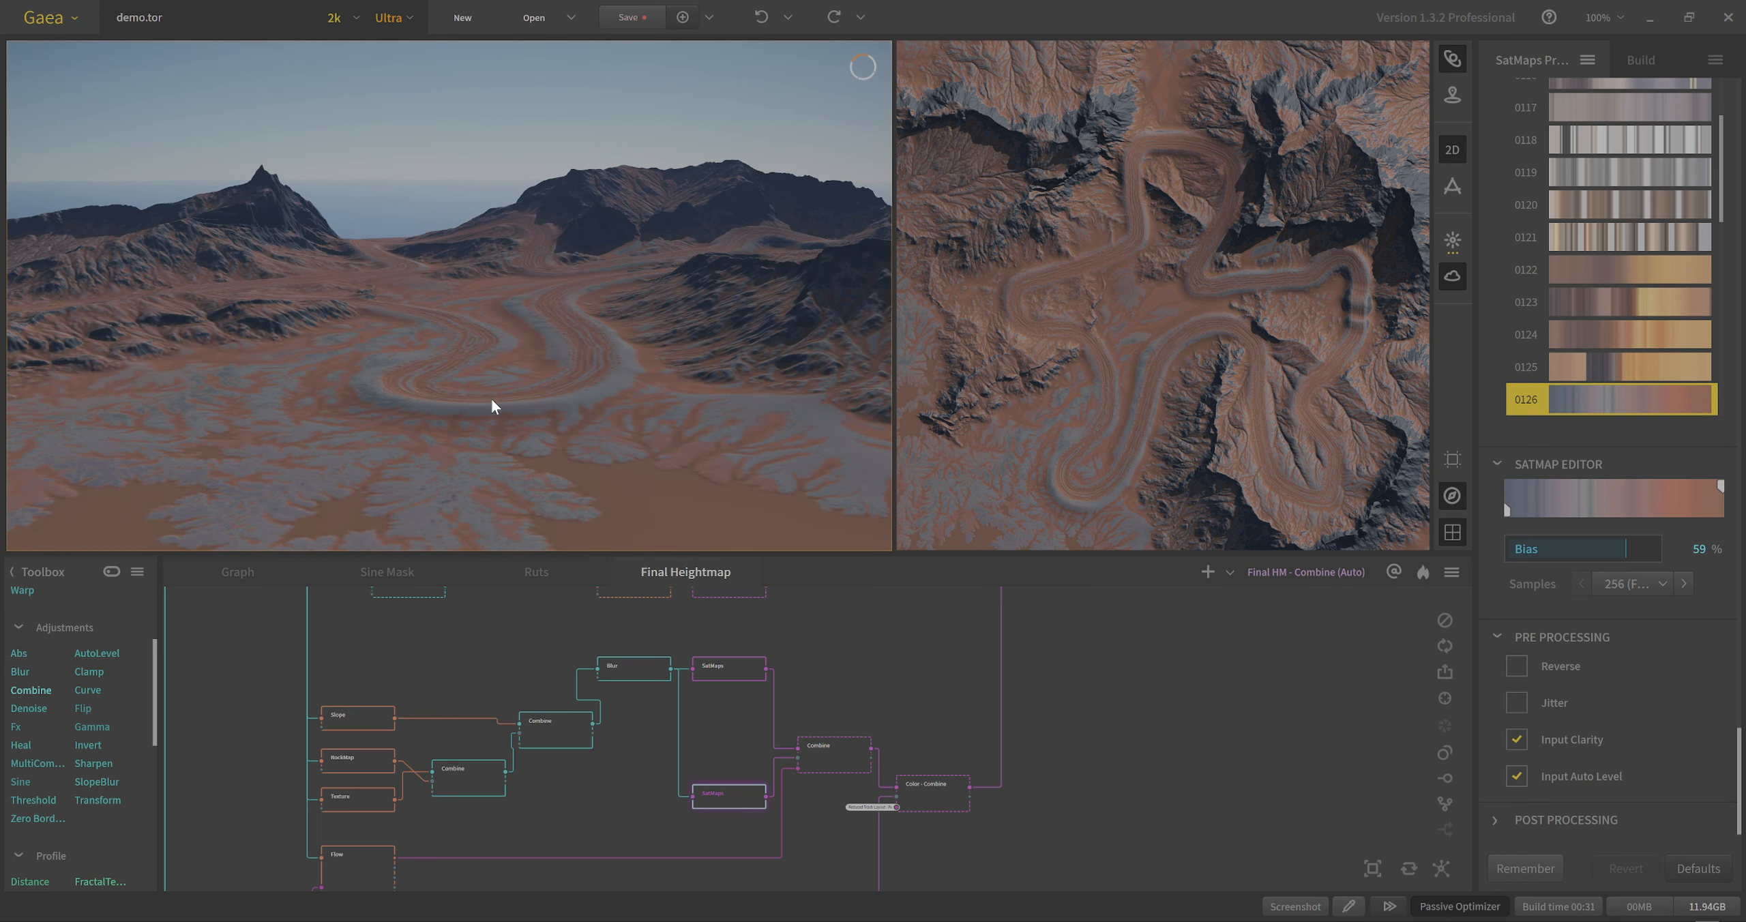
{"action": "mouse_move", "coordinate": [561, 474]}
{"action": "left_mouse_down"}
{"action": "mouse_move", "coordinate": [567, 460]}
{"action": "mouse_move", "coordinate": [556, 485]}
{"action": "left_mouse_up"}
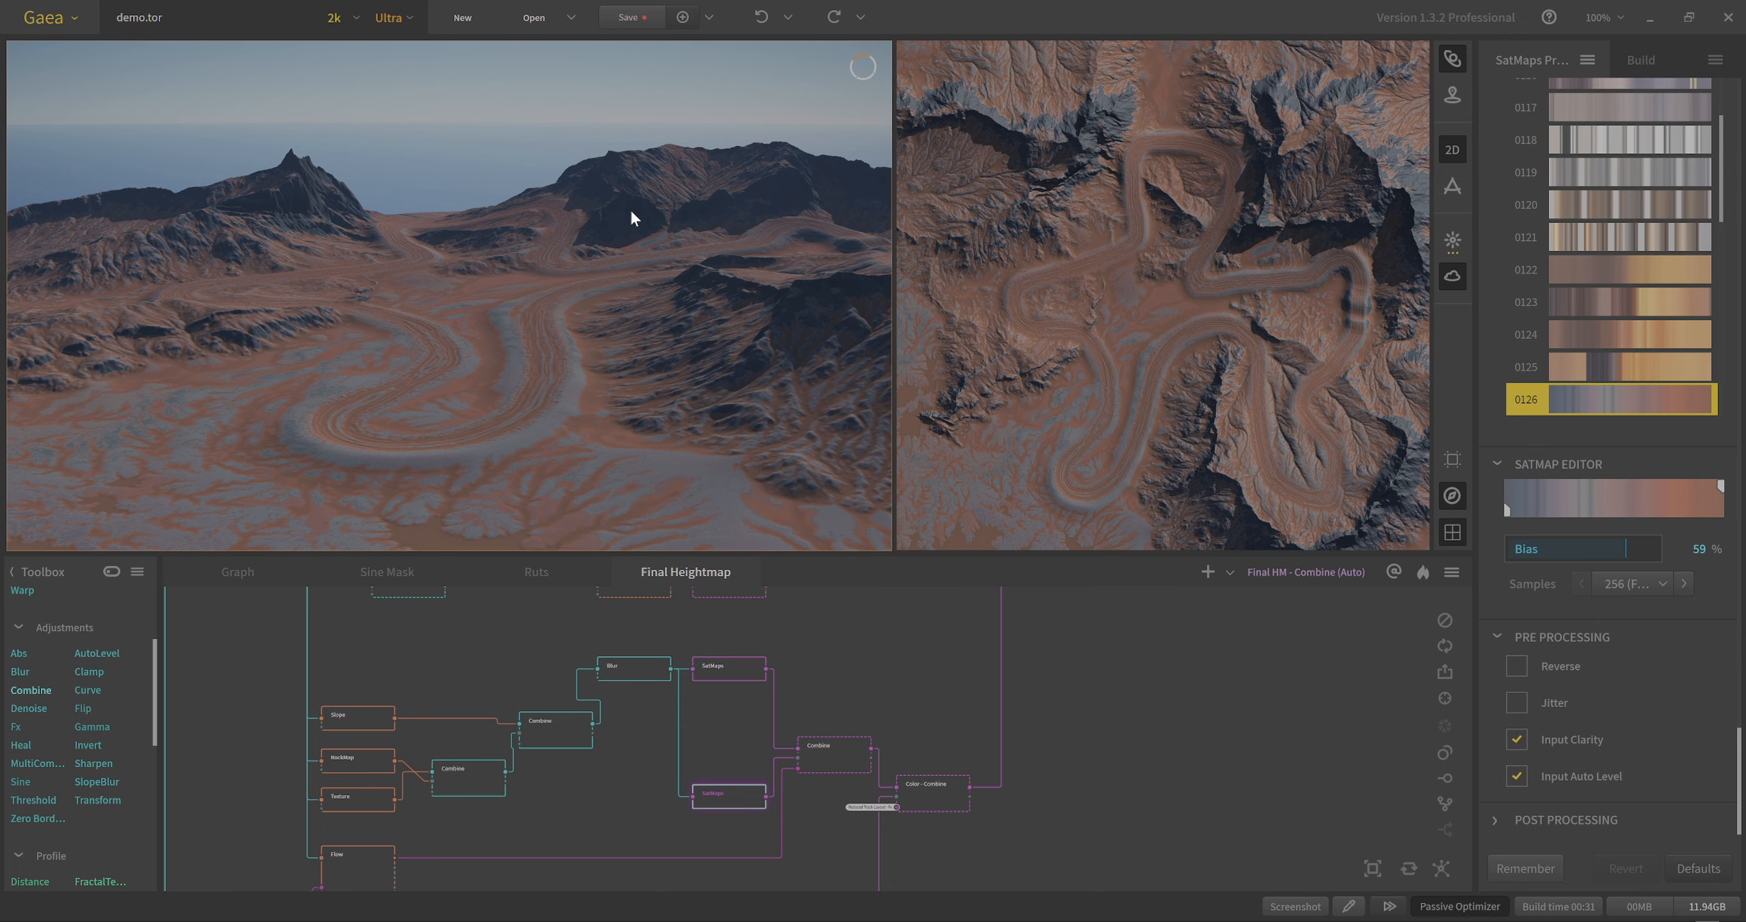
{"action": "mouse_move", "coordinate": [661, 258]}
{"action": "left_mouse_down"}
{"action": "mouse_move", "coordinate": [637, 255]}
{"action": "mouse_move", "coordinate": [662, 260]}
{"action": "left_mouse_up"}
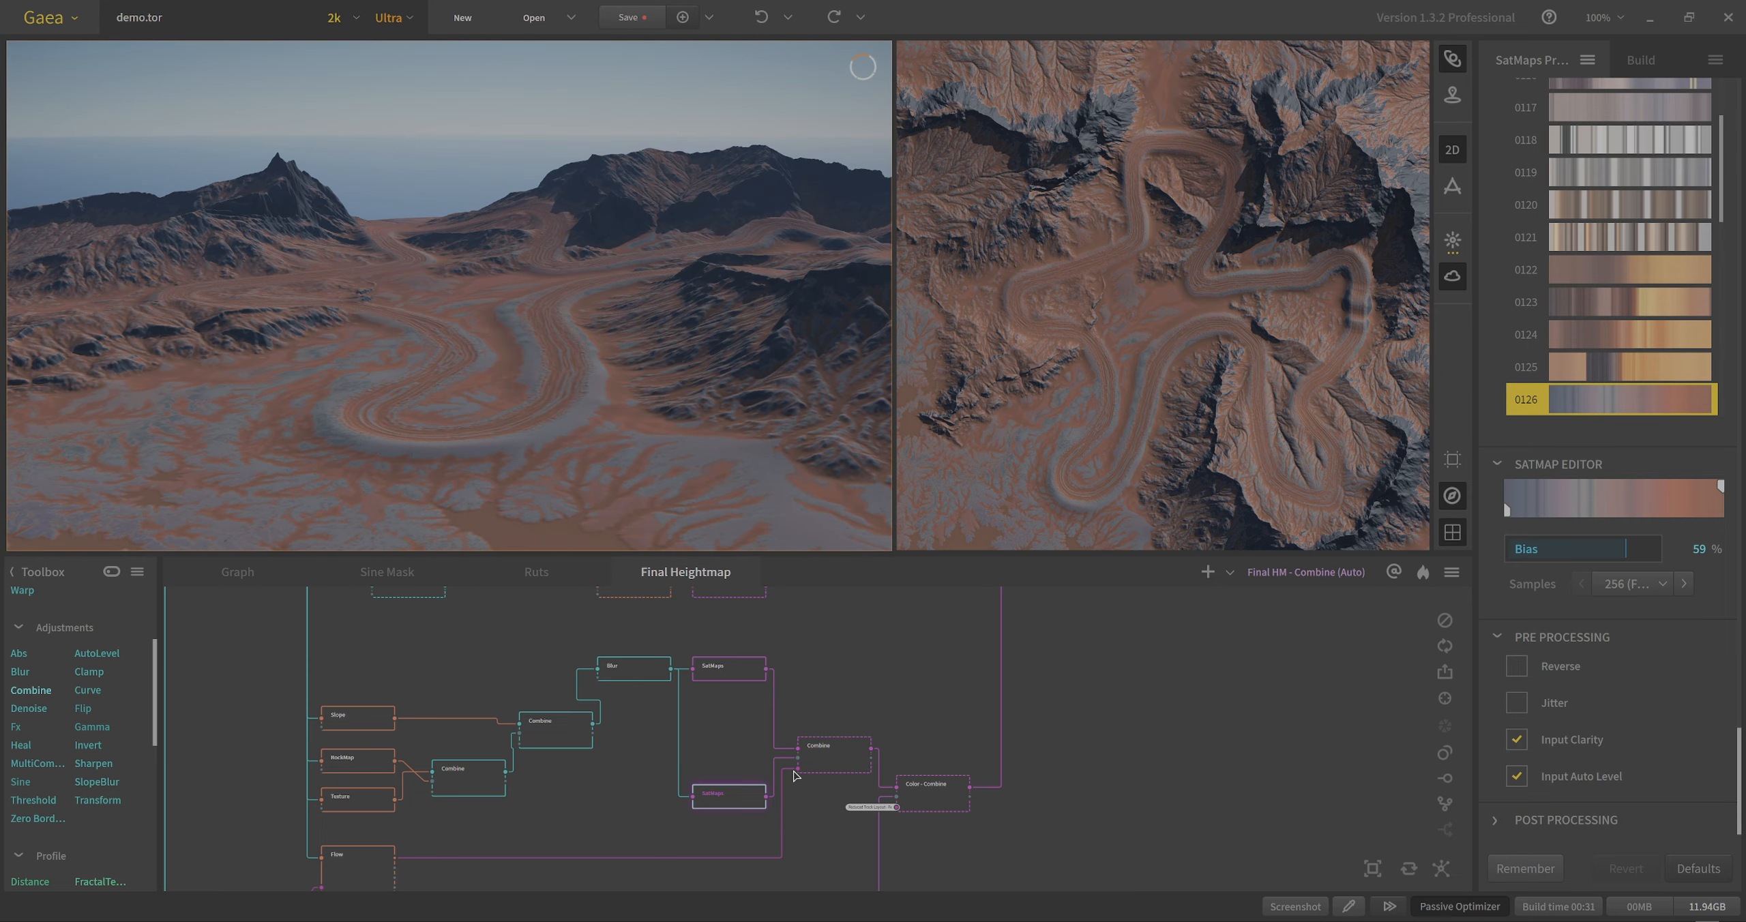
Inspect the Combine node that blends the two SatMaps, together with the Flow node used as its mask.
{"action": "left_click", "coordinate": [818, 764]}
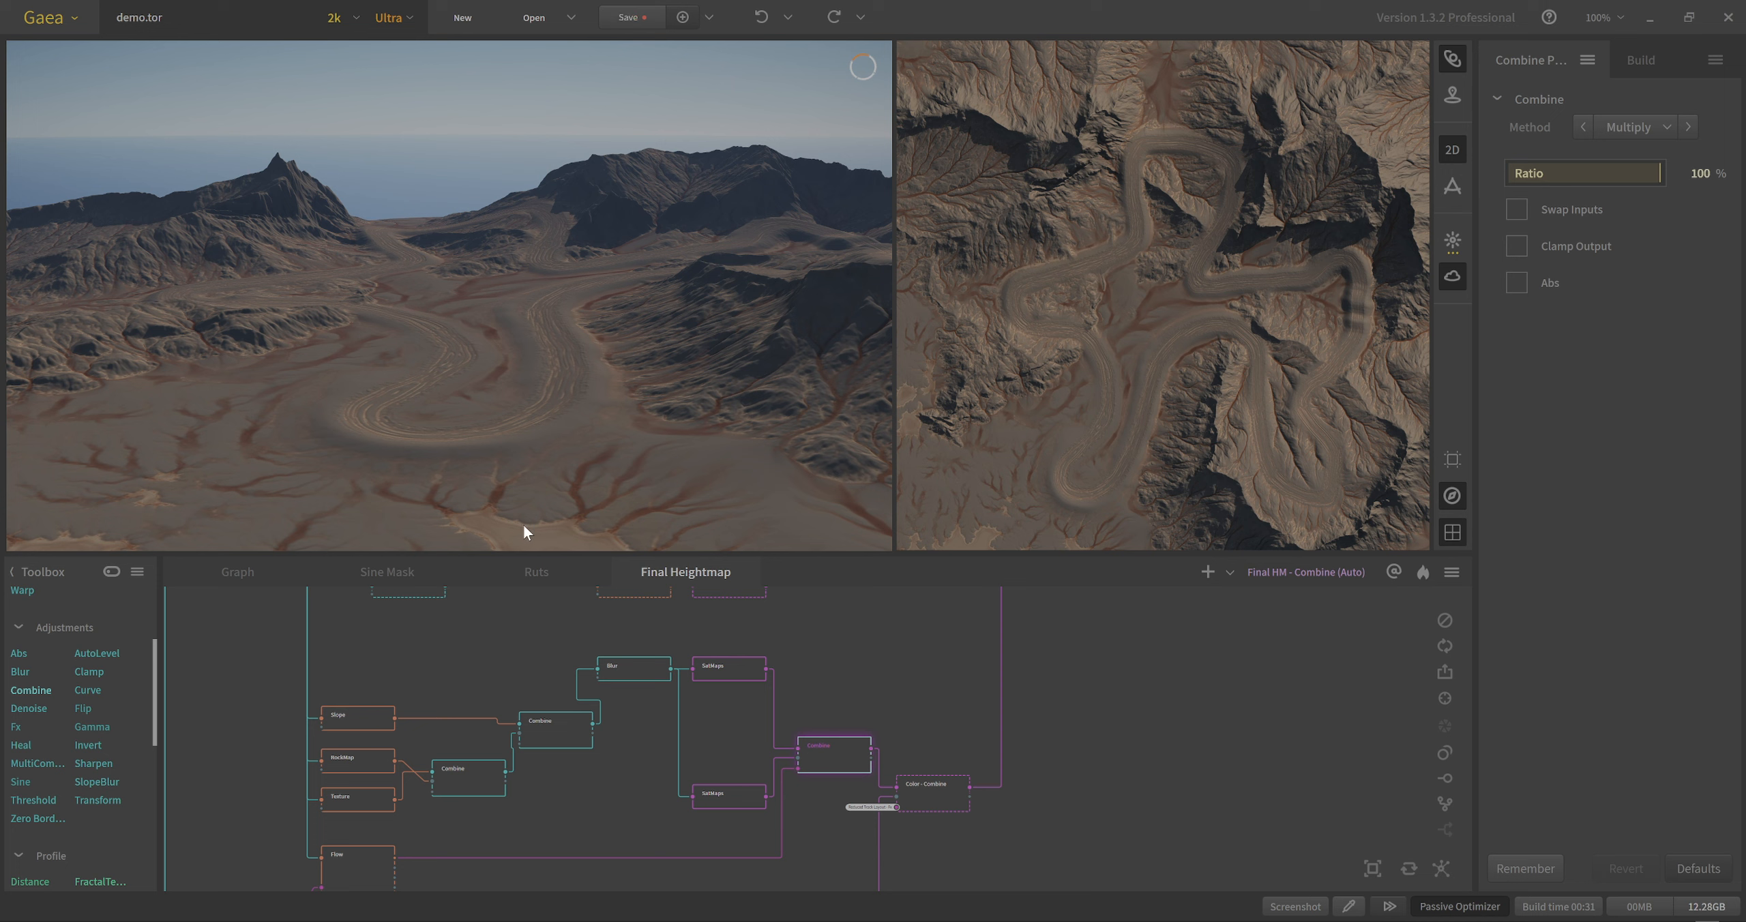
{"action": "left_click", "coordinate": [341, 871]}
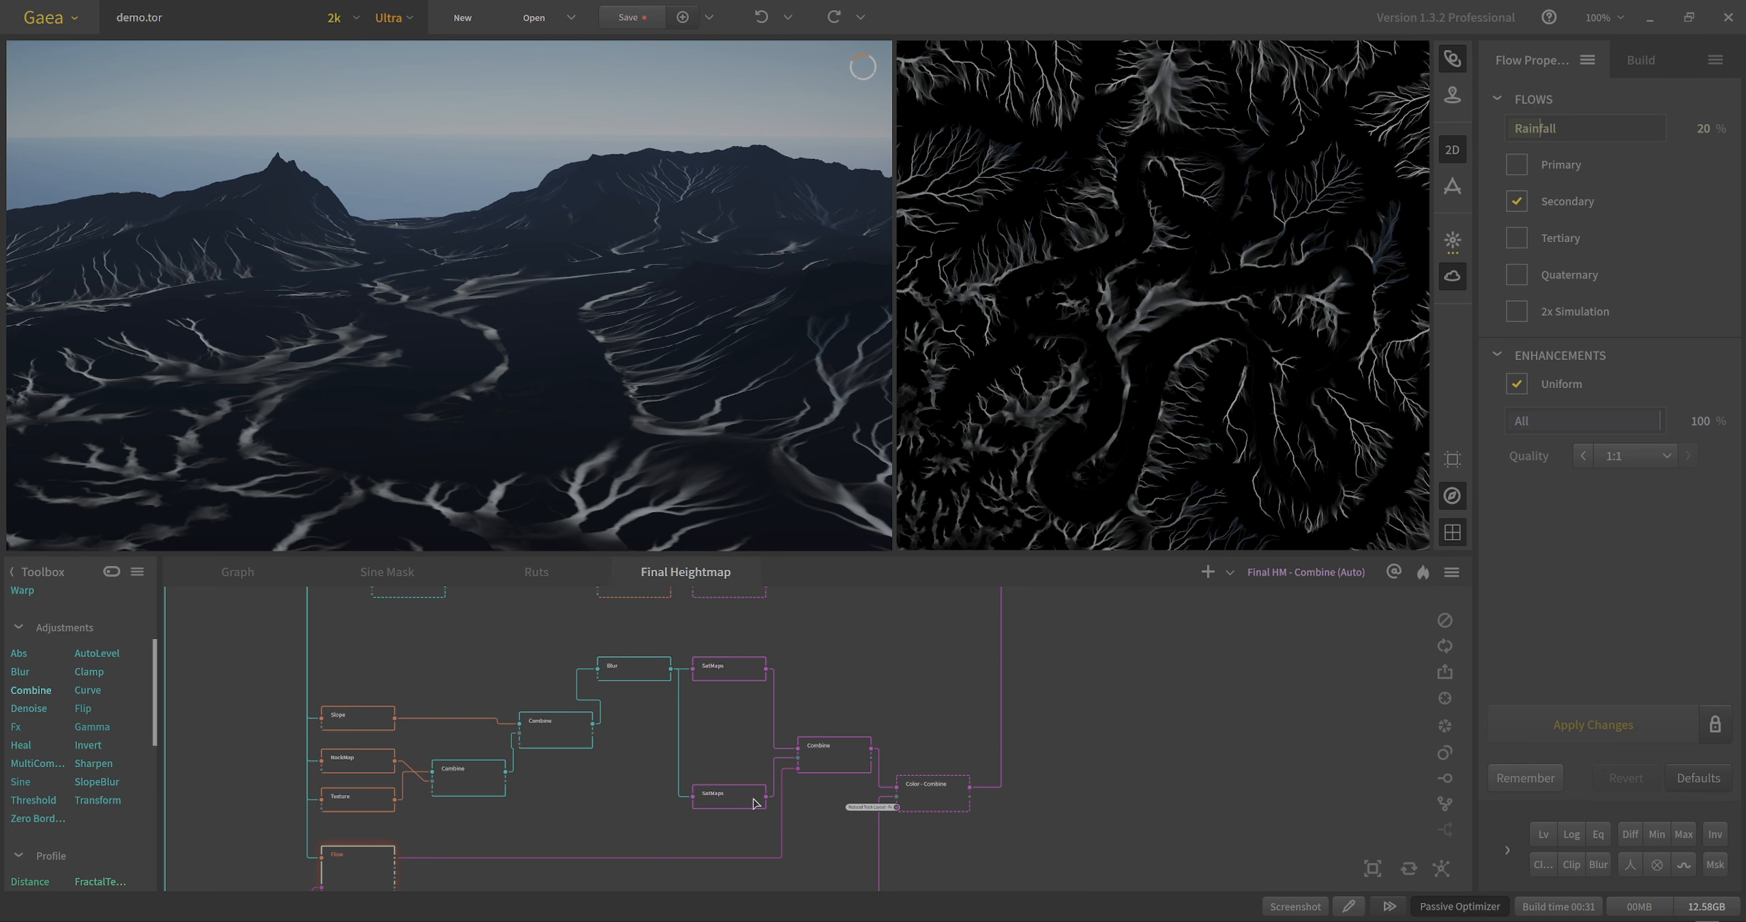
{"action": "left_click", "coordinate": [825, 767]}
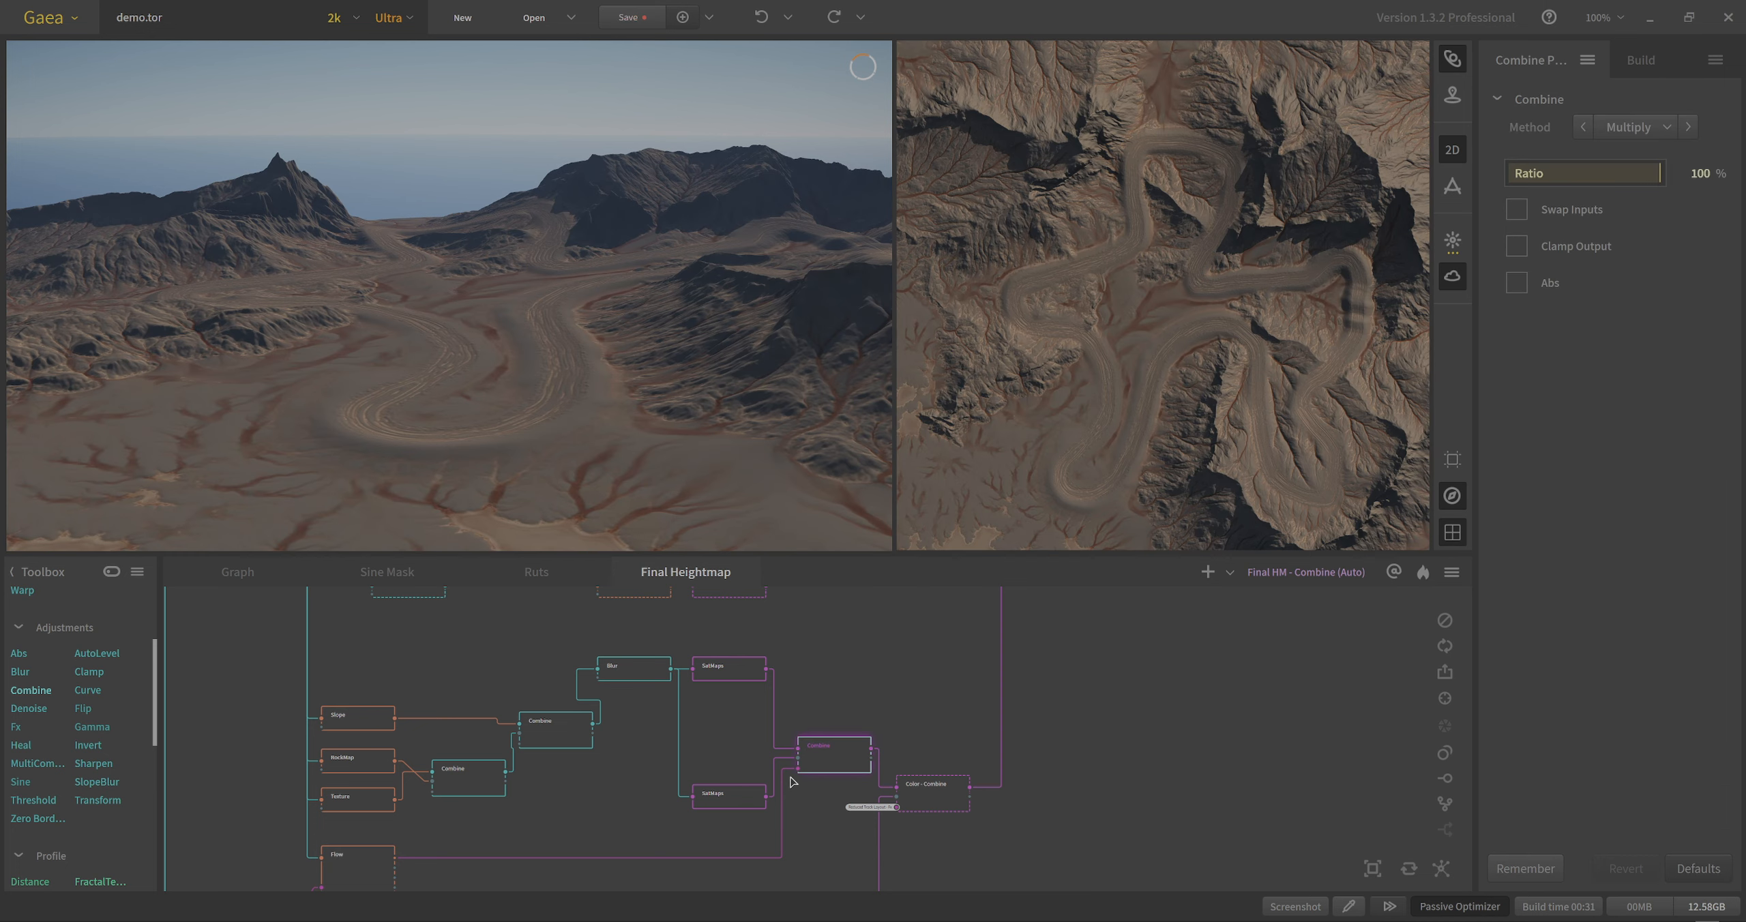
Compare the blended Combine result with each of the two SatMaps nodes and the Flow mask.
{"action": "left_click", "coordinate": [743, 795]}
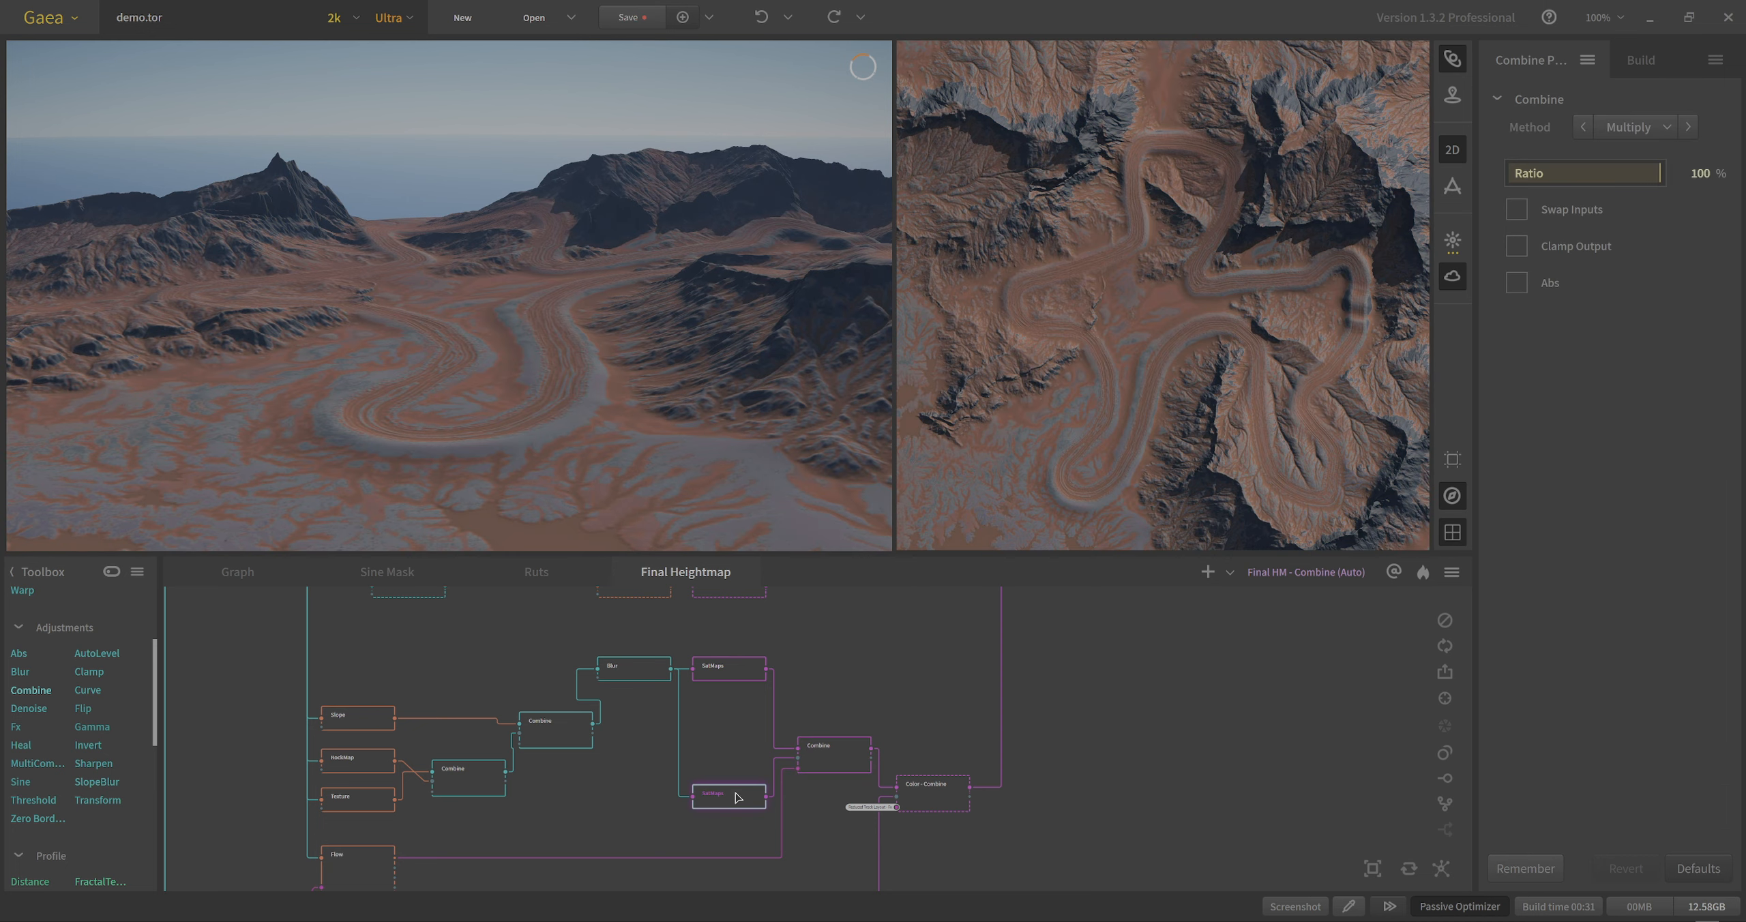
{"action": "left_click", "coordinate": [803, 758]}
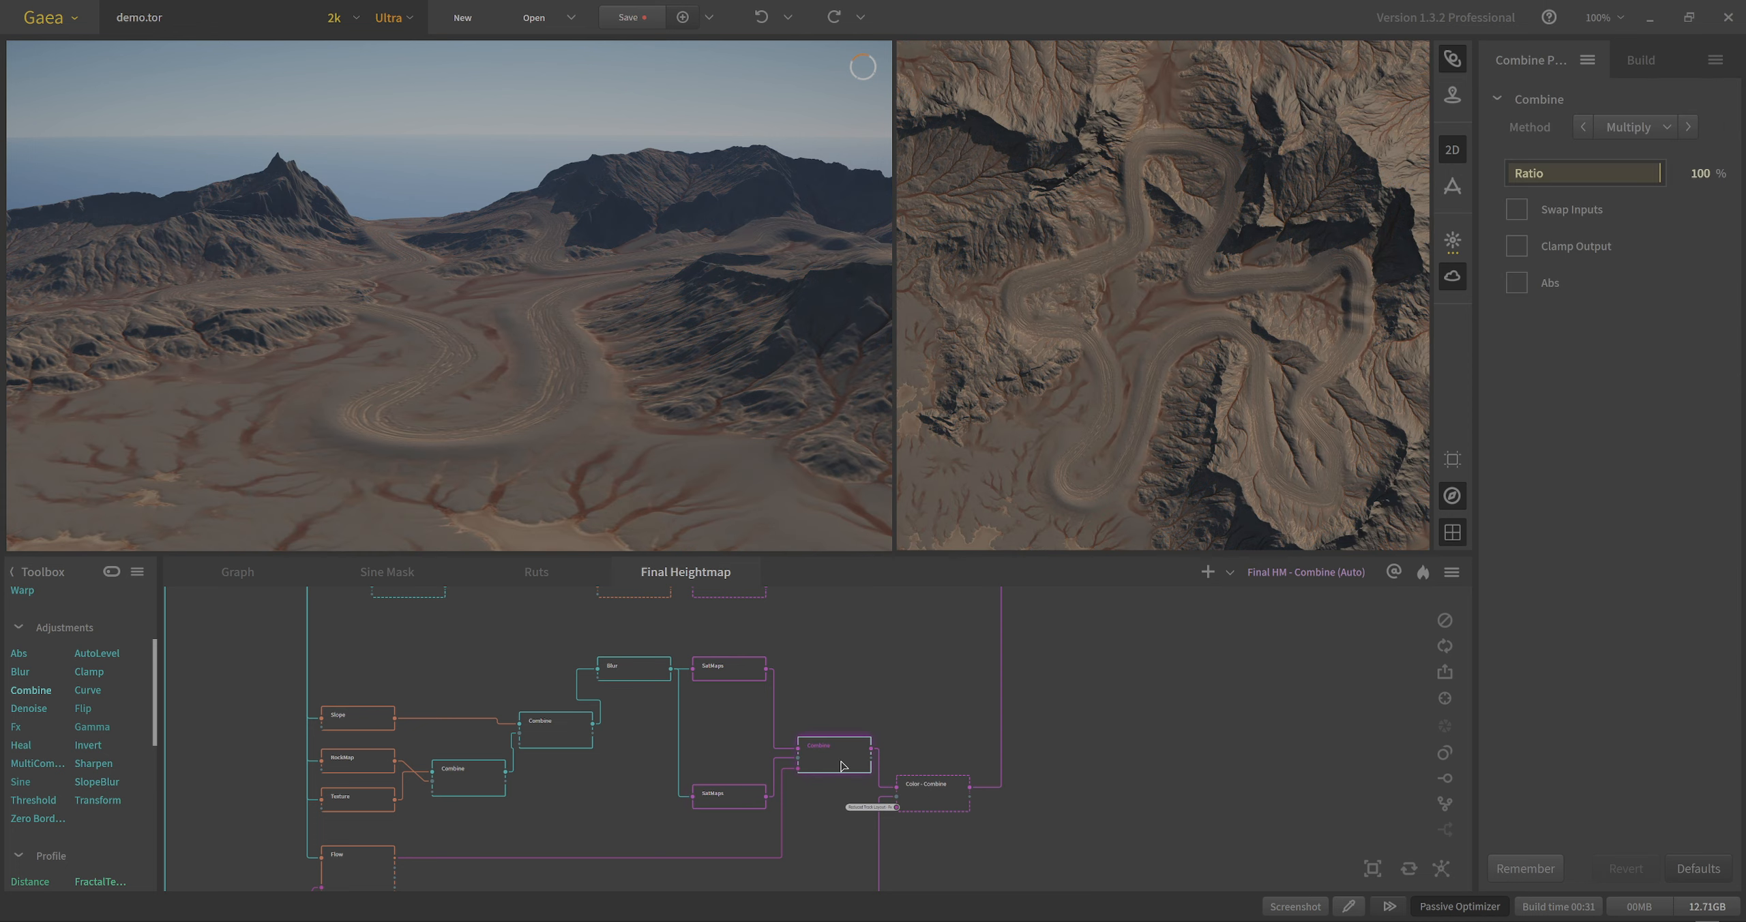
{"action": "left_click", "coordinate": [734, 802]}
{"action": "left_click", "coordinate": [837, 758]}
{"action": "left_click", "coordinate": [359, 881]}
{"action": "left_click", "coordinate": [717, 803]}
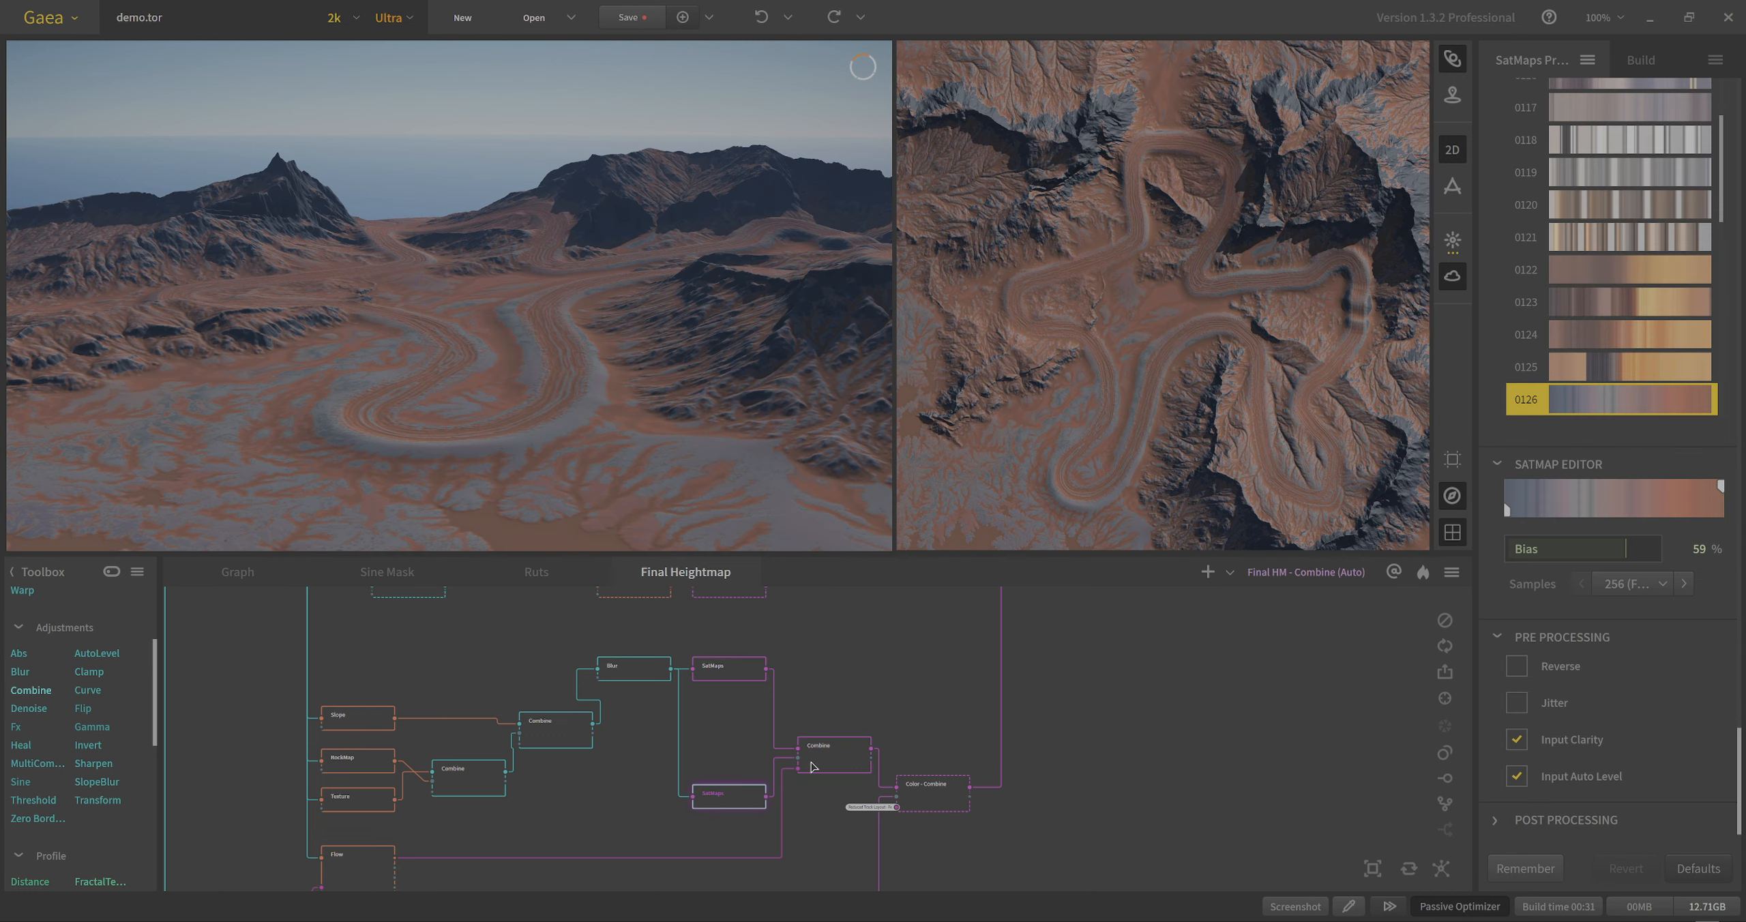
{"action": "left_click", "coordinate": [832, 754]}
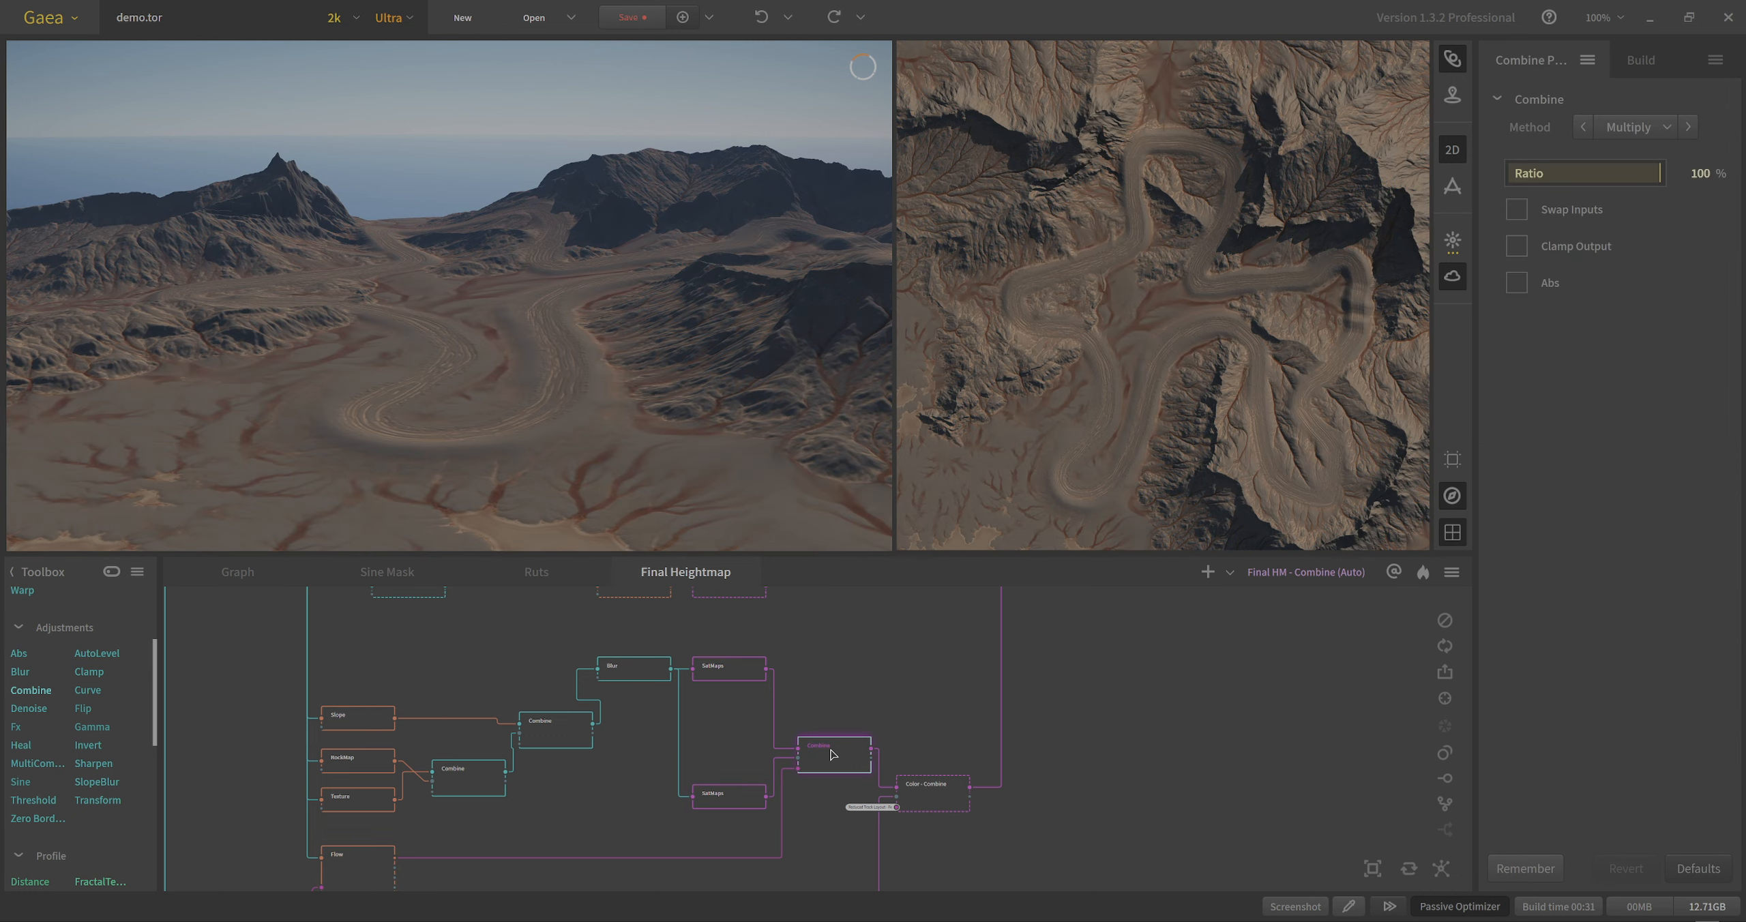
{"action": "left_click", "coordinate": [746, 675]}
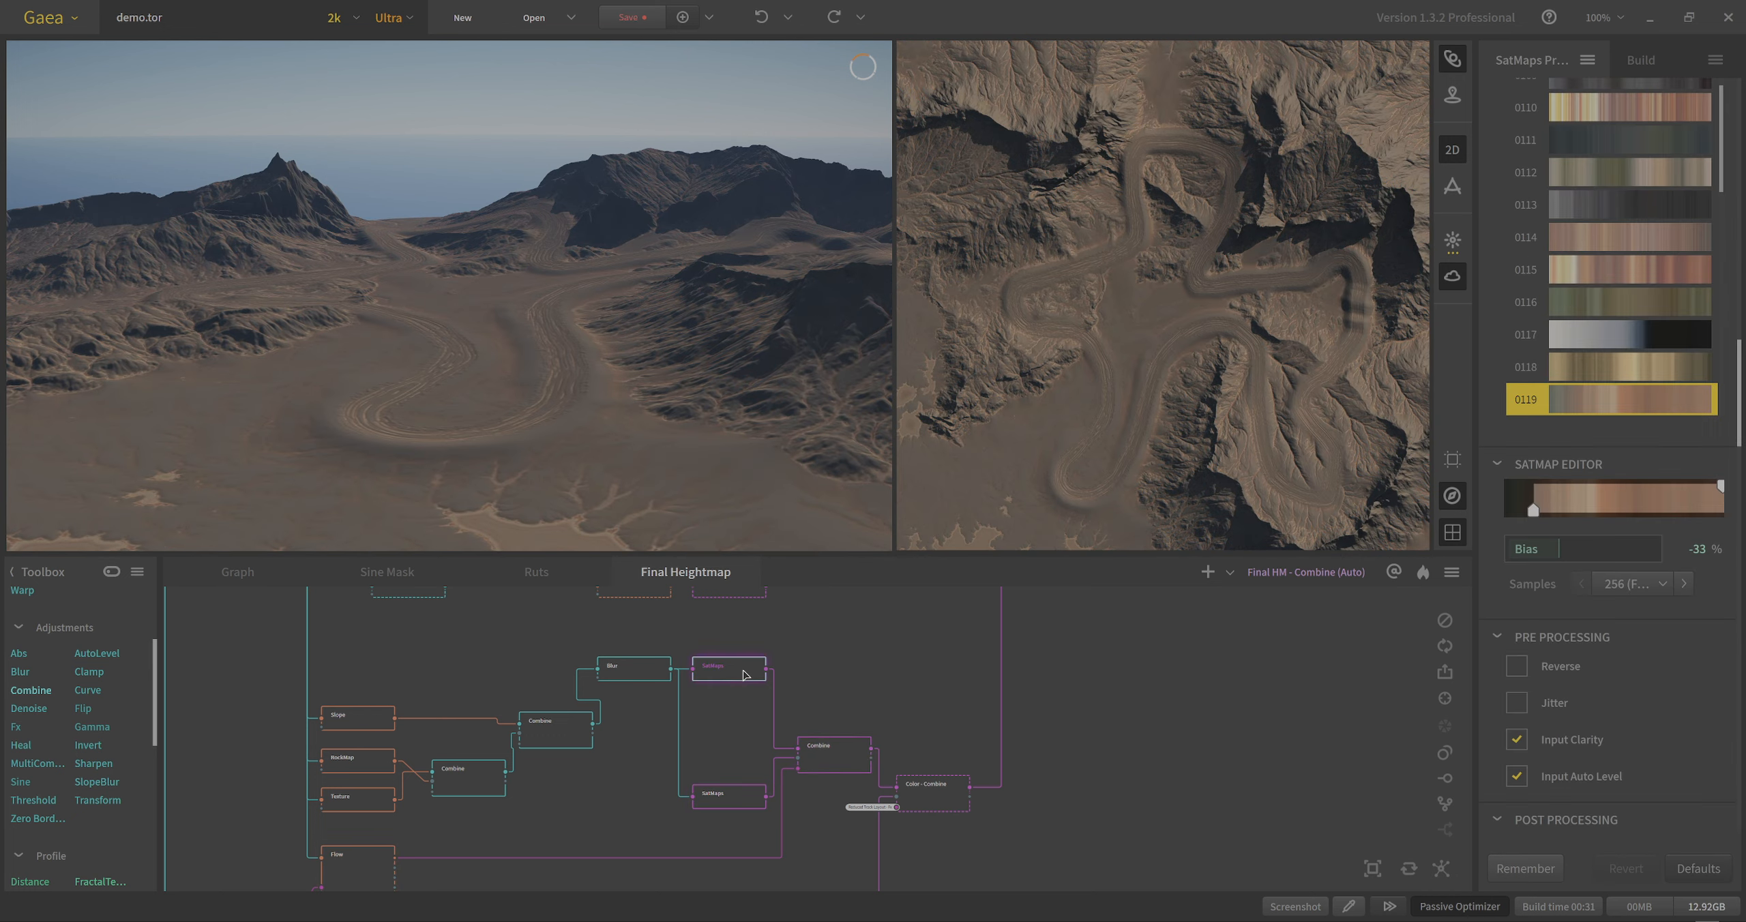
{"action": "left_click", "coordinate": [840, 758]}
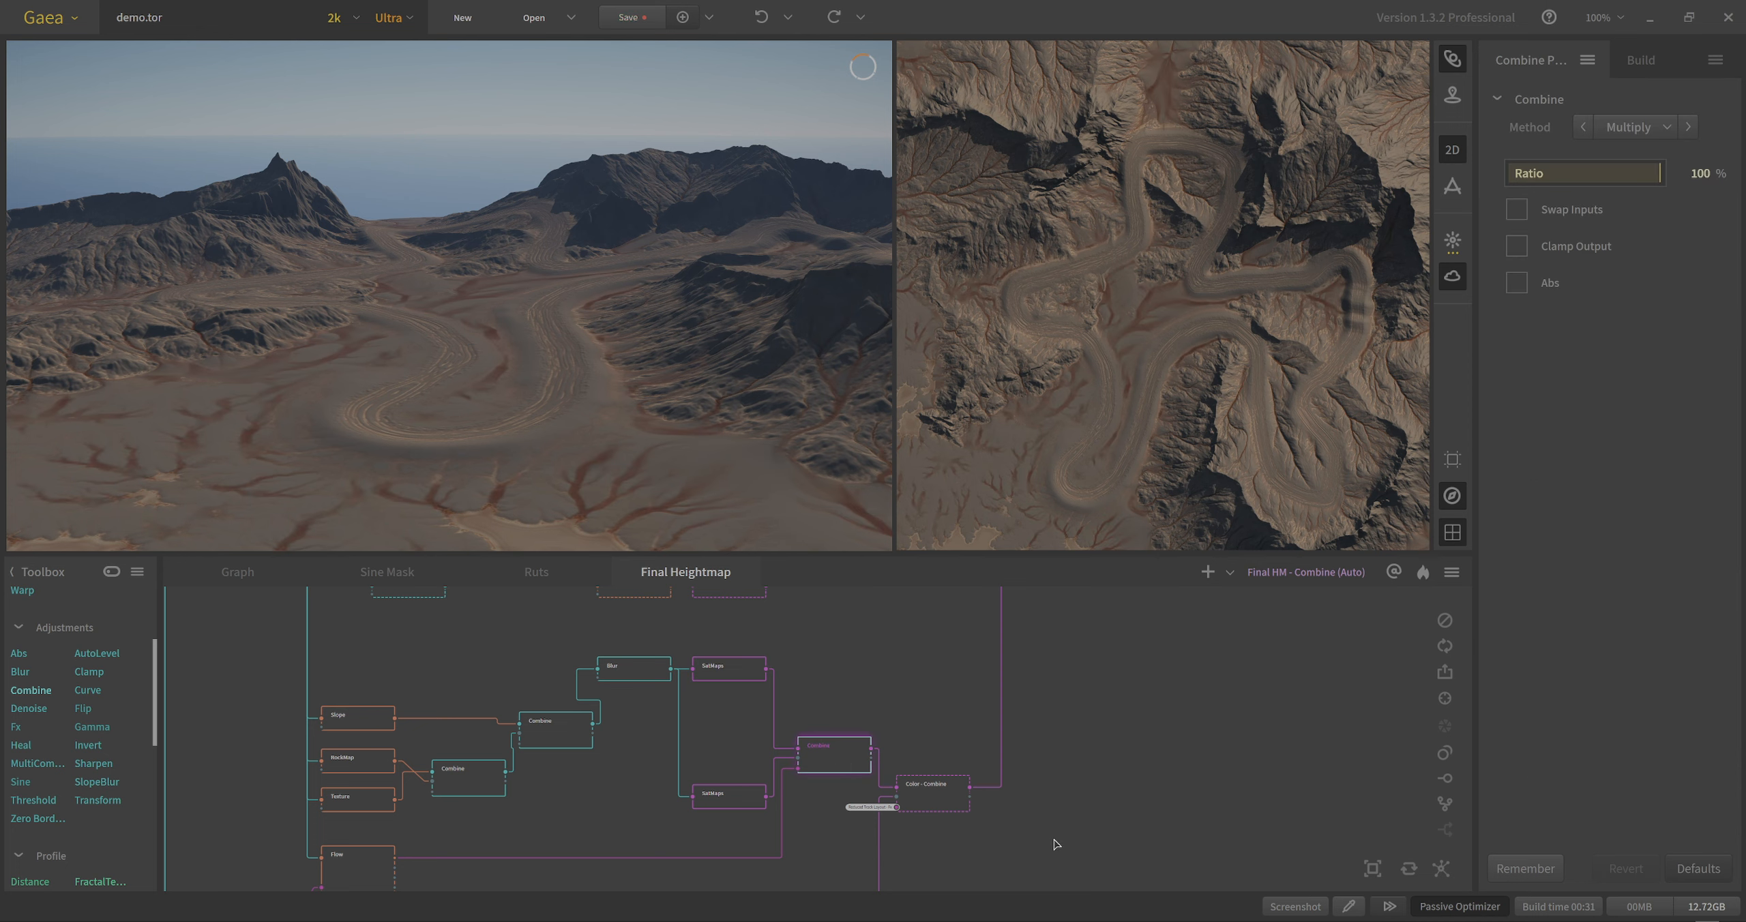
Examine the blended SatMaps colour up close along the track, at different viewing distances.
{"action": "middle_click_drag", "start_coordinate": [1041, 829], "coordinate": [1178, 692]}
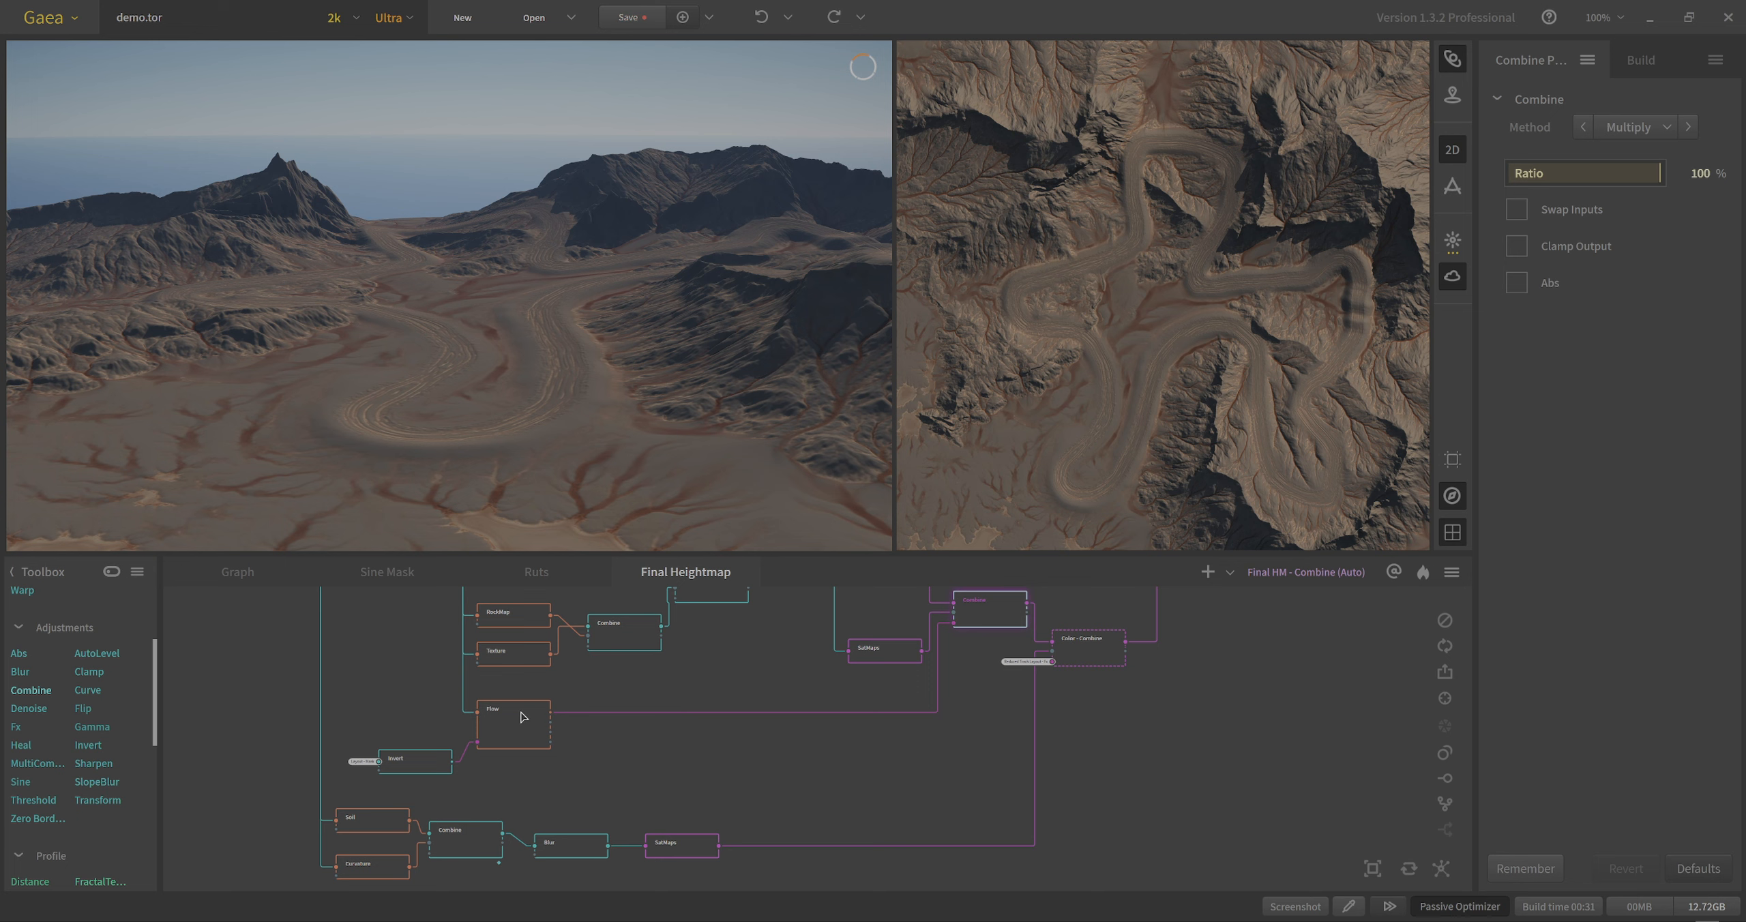
{"action": "middle_click_drag", "start_coordinate": [923, 717], "coordinate": [968, 843]}
{"action": "middle_click_drag", "start_coordinate": [869, 713], "coordinate": [933, 789]}
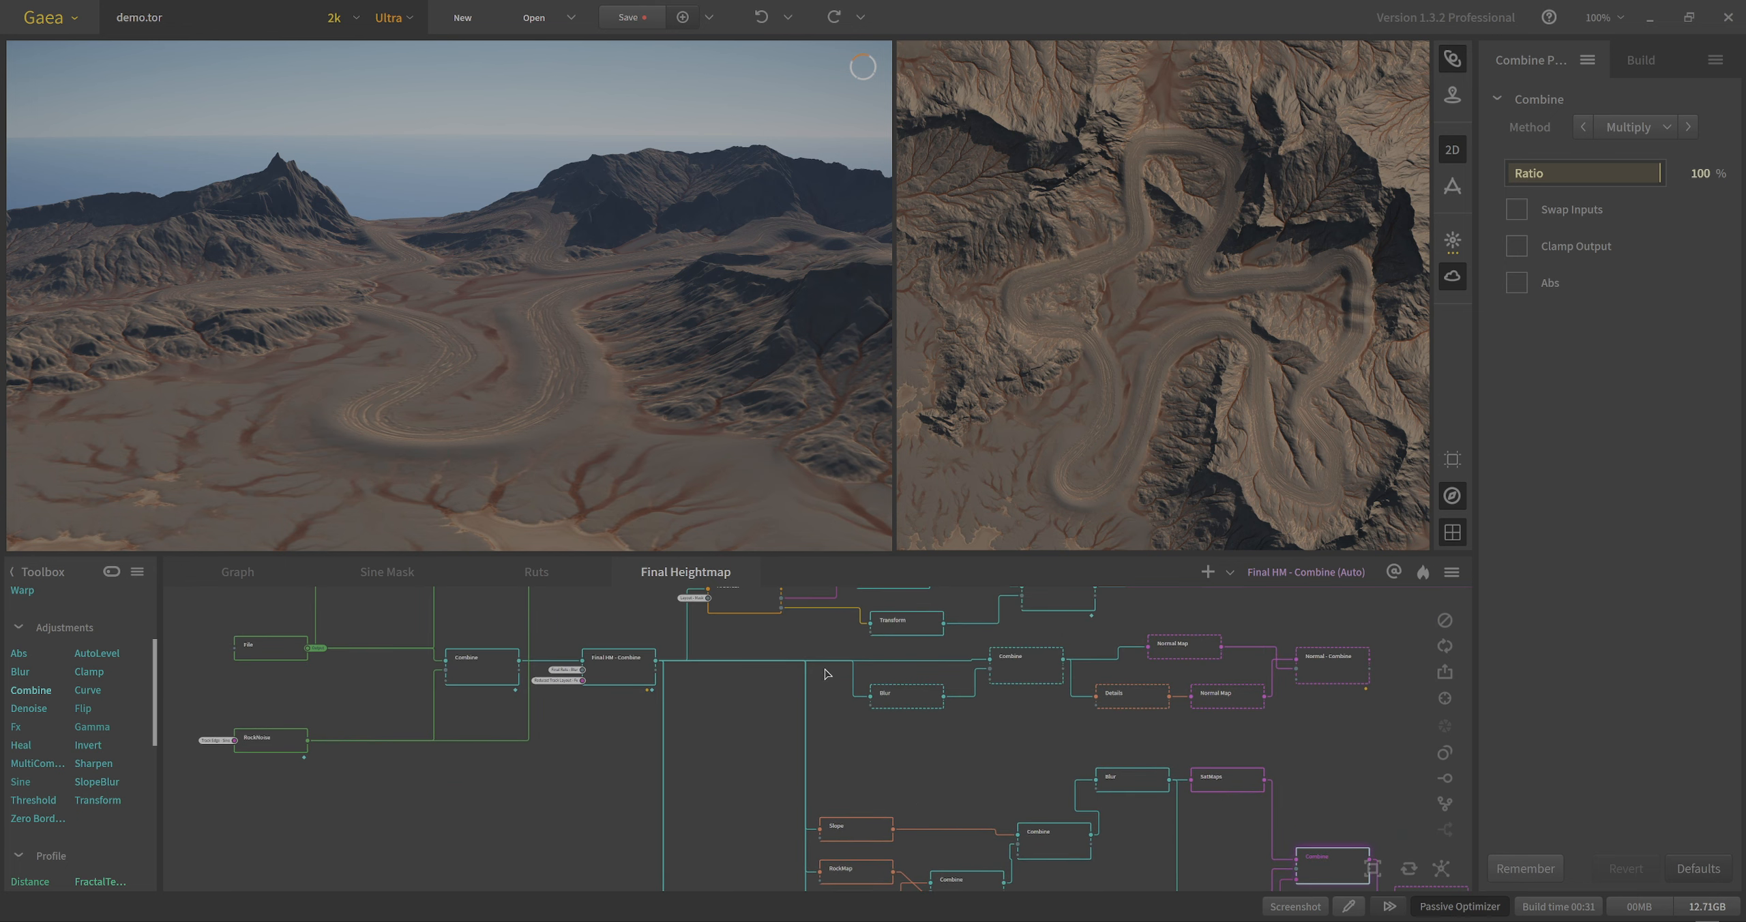
{"action": "left_click_drag", "start_coordinate": [544, 375], "coordinate": [697, 507]}
{"action": "scroll", "coordinate": [571, 405], "scroll_direction": "up", "scroll_amount": 6}
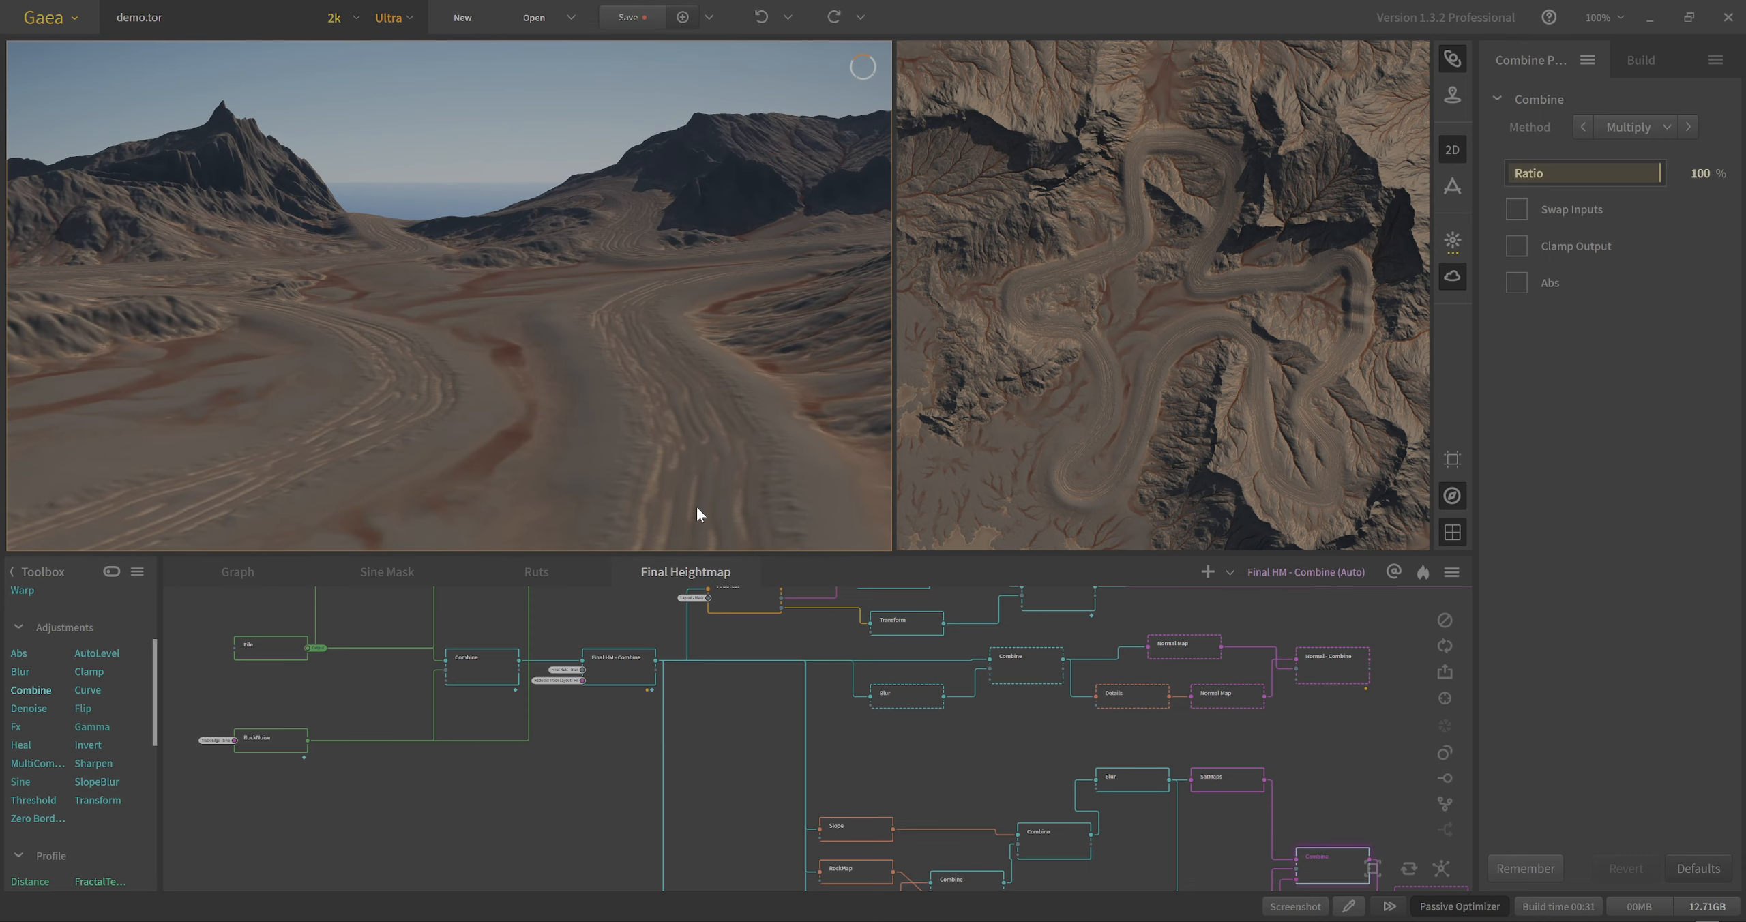
{"action": "scroll", "coordinate": [699, 510], "scroll_direction": "up", "scroll_amount": 3}
{"action": "scroll", "coordinate": [699, 513], "scroll_direction": "down", "scroll_amount": 3}
{"action": "scroll", "coordinate": [700, 499], "scroll_direction": "up", "scroll_amount": 5}
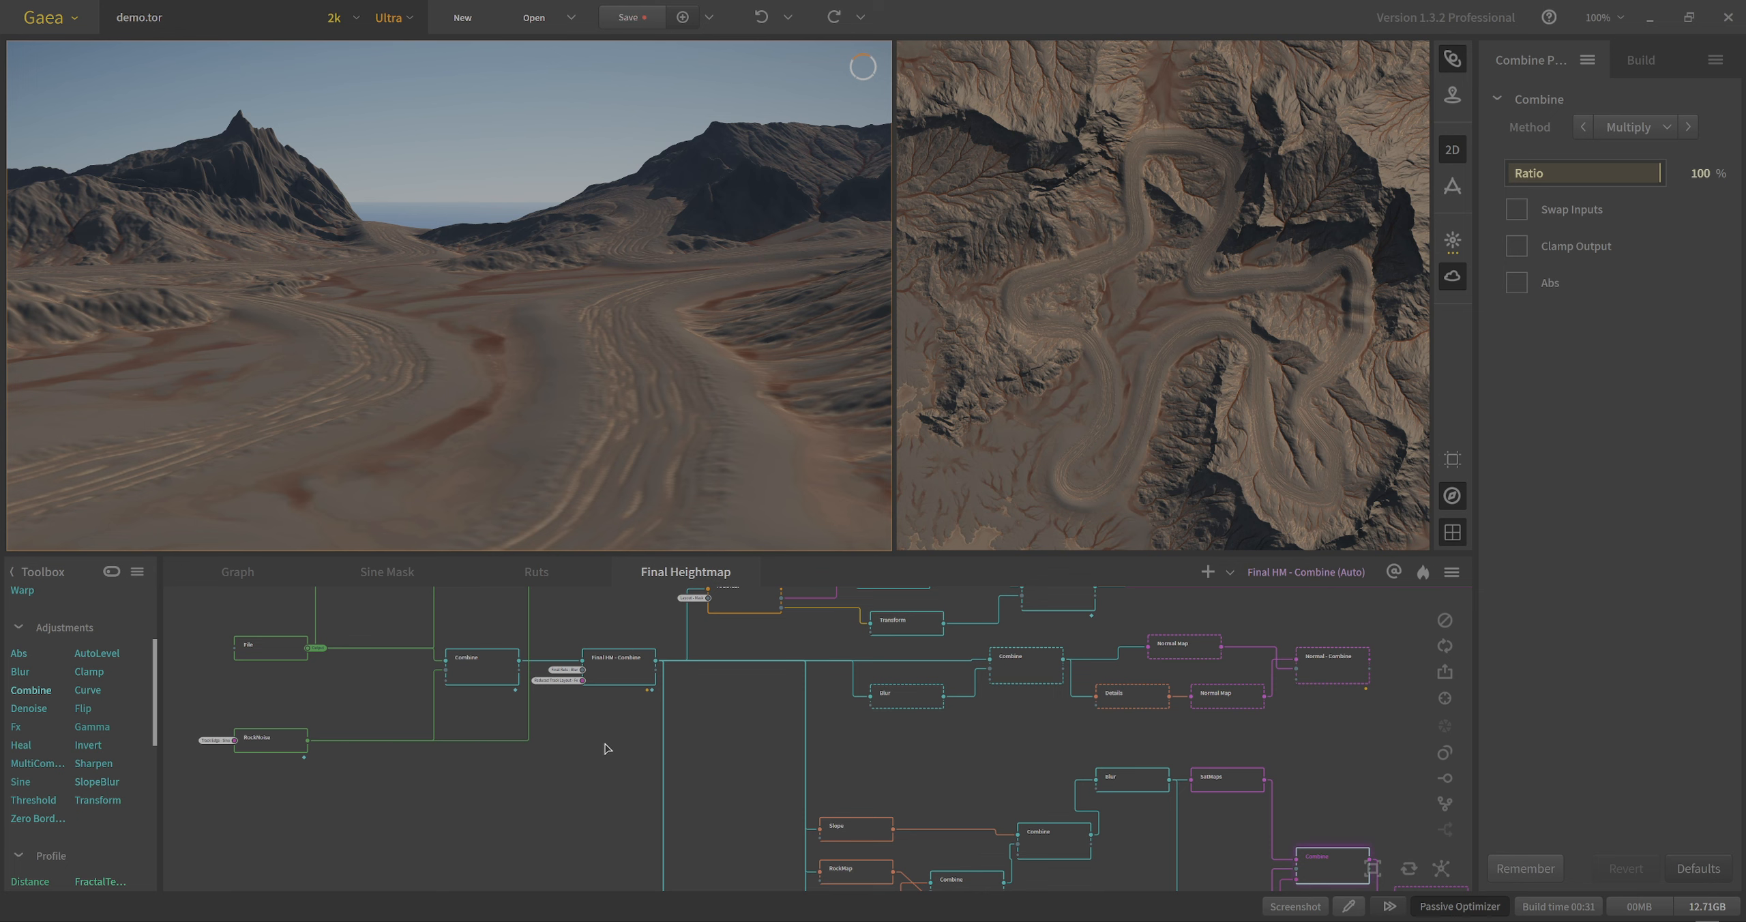
Inspect the Final HM - Combine node's uncoloured terrain and follow its output to the Soil and Curvature branch.
{"action": "mouse_move", "coordinate": [906, 800]}
{"action": "middle_mouse_down"}
{"action": "mouse_move", "coordinate": [790, 714]}
{"action": "mouse_move", "coordinate": [818, 643]}
{"action": "mouse_move", "coordinate": [899, 806]}
{"action": "middle_mouse_up"}
{"action": "left_click", "coordinate": [636, 651]}
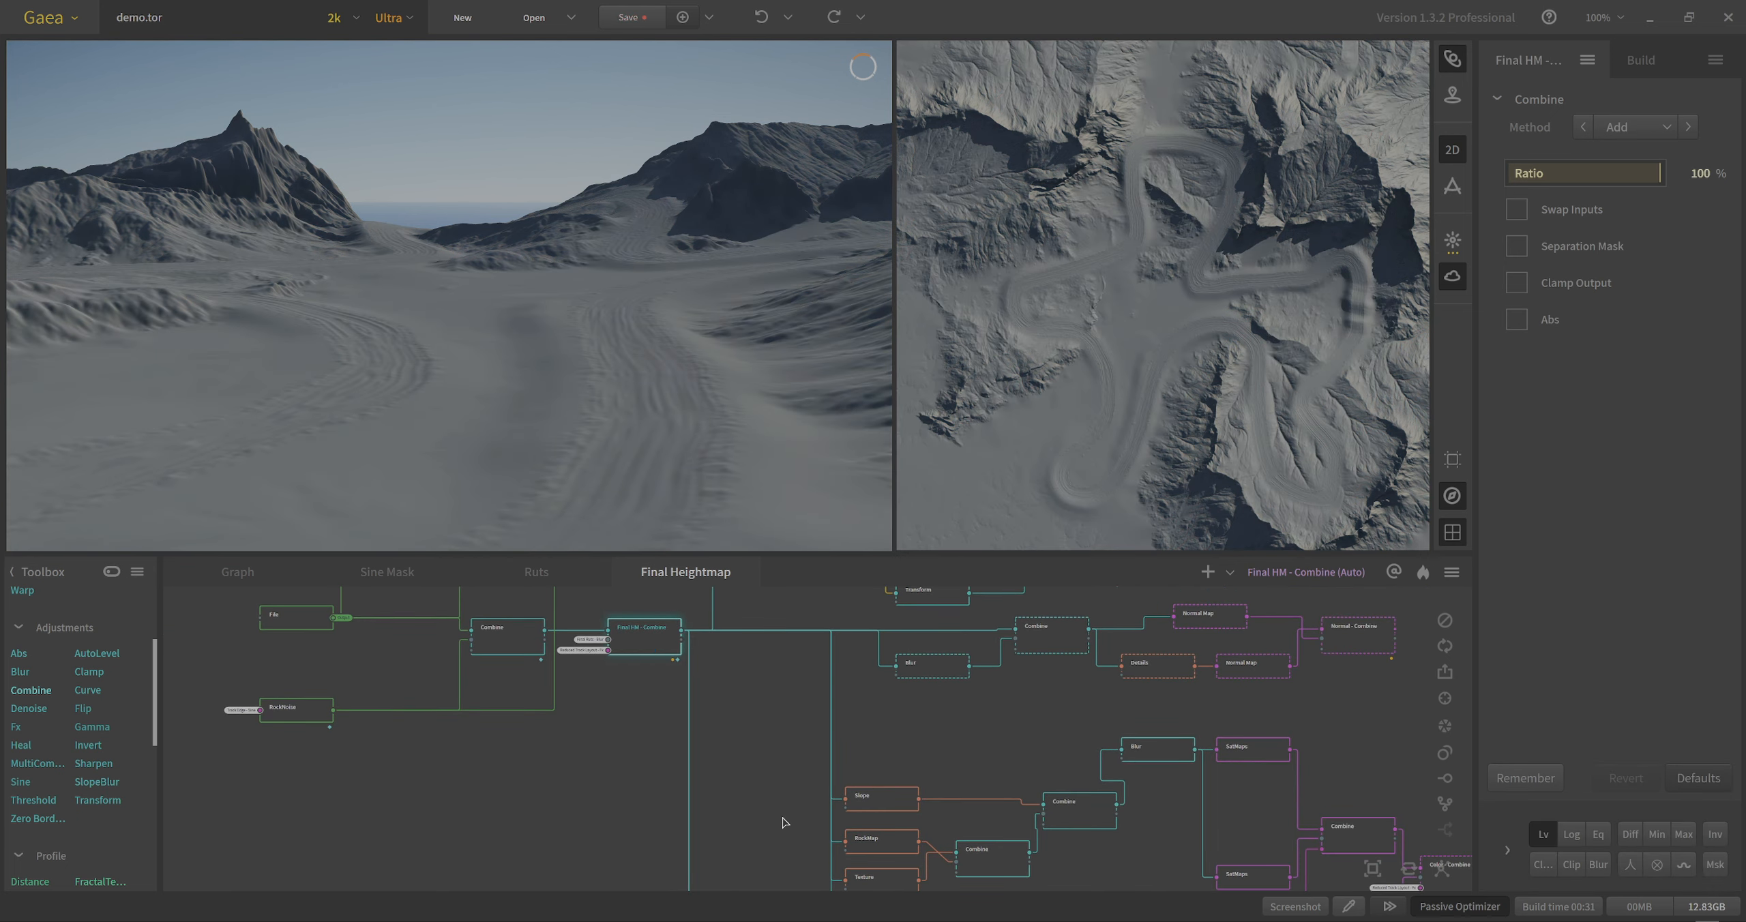
{"action": "scroll", "coordinate": [768, 792], "scroll_direction": "down", "scroll_amount": 1}
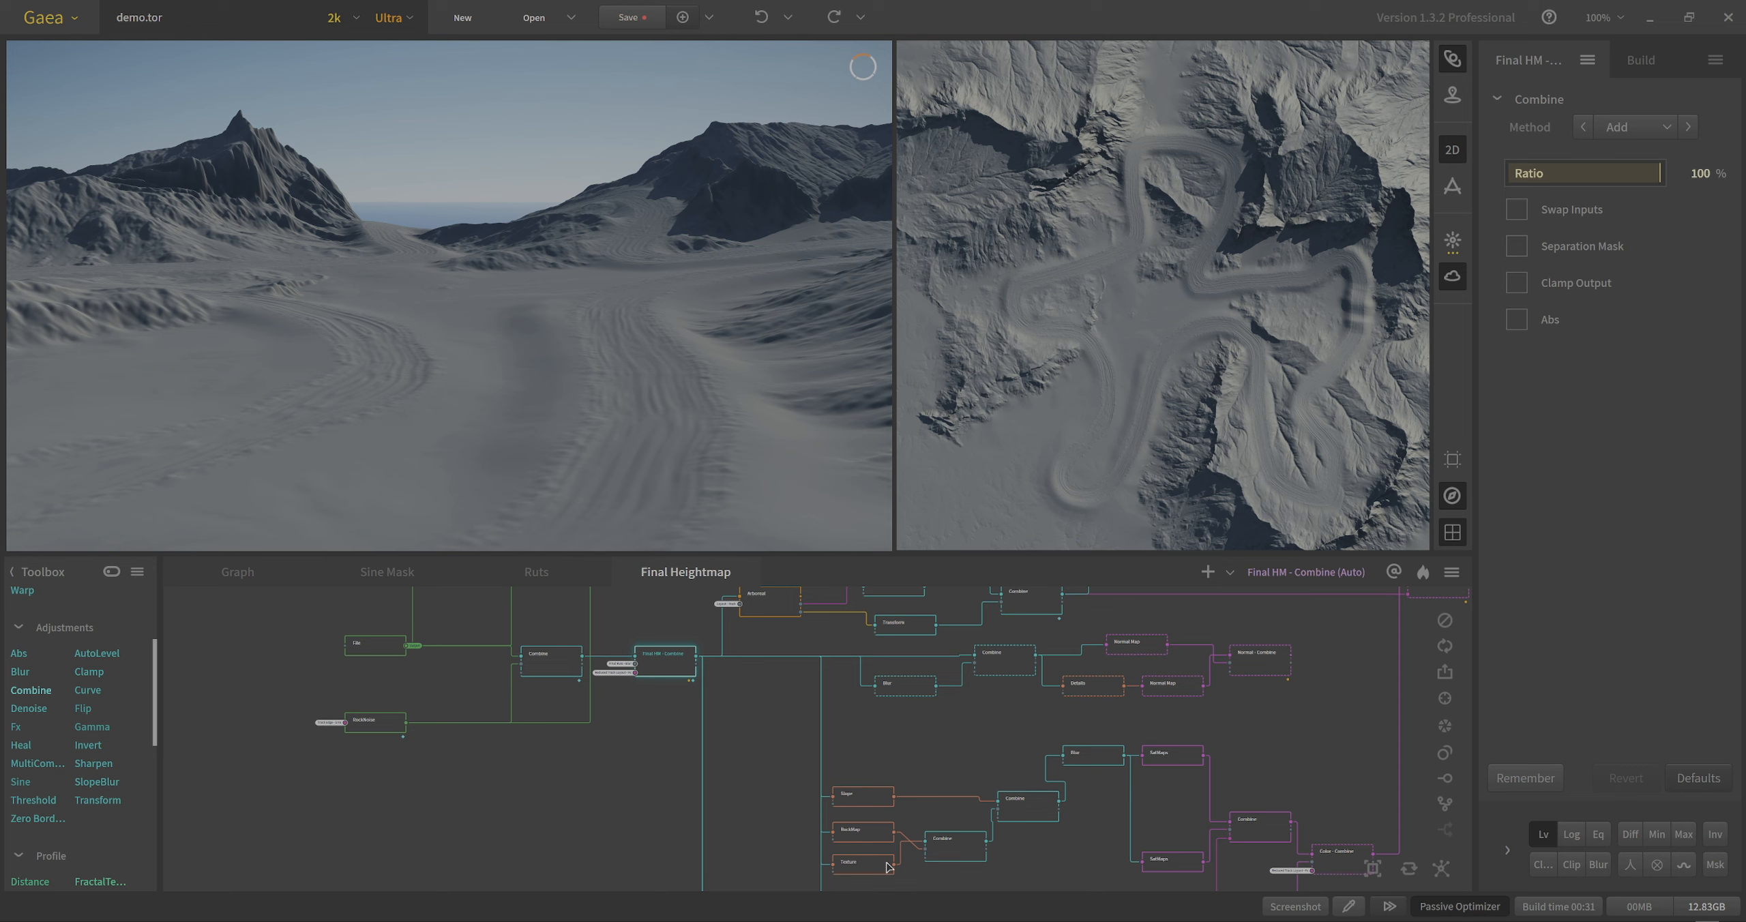
{"action": "middle_click_drag", "start_coordinate": [886, 862], "coordinate": [906, 701]}
{"action": "middle_click_drag", "start_coordinate": [997, 826], "coordinate": [957, 719]}
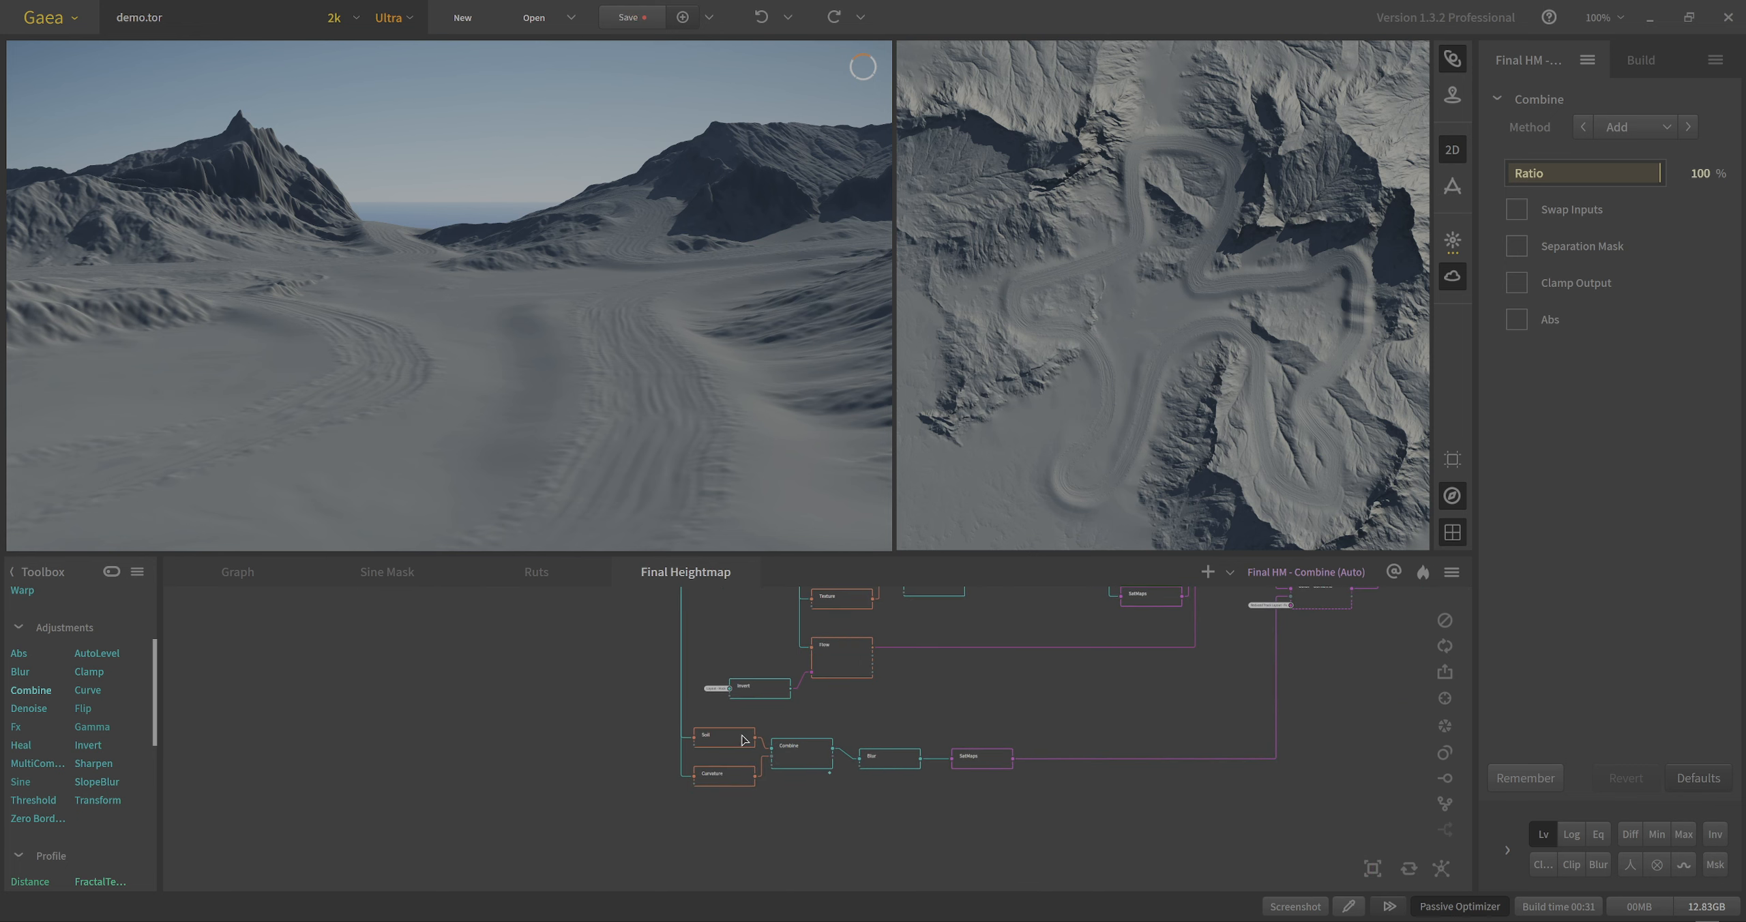
Inspect the Soil and Curvature nodes' masks and settings, and the Combine node that joins them.
{"action": "left_click", "coordinate": [728, 743]}
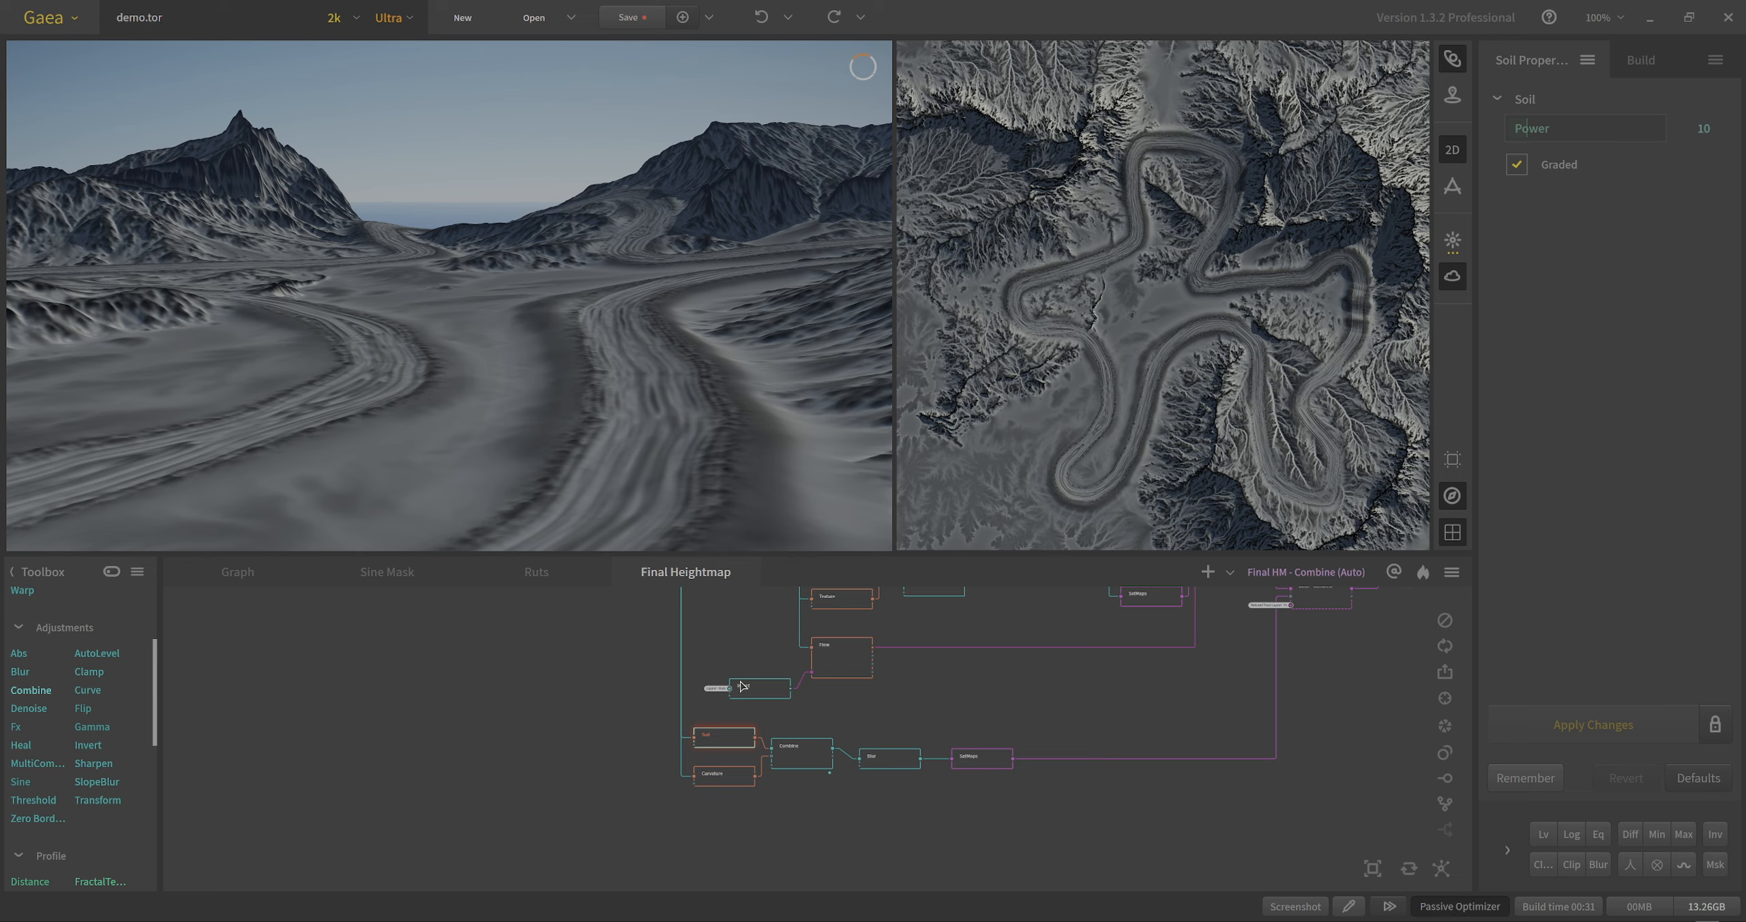
{"action": "left_click_drag", "start_coordinate": [671, 334], "coordinate": [597, 413]}
{"action": "scroll", "coordinate": [585, 398], "scroll_direction": "down", "scroll_amount": 4}
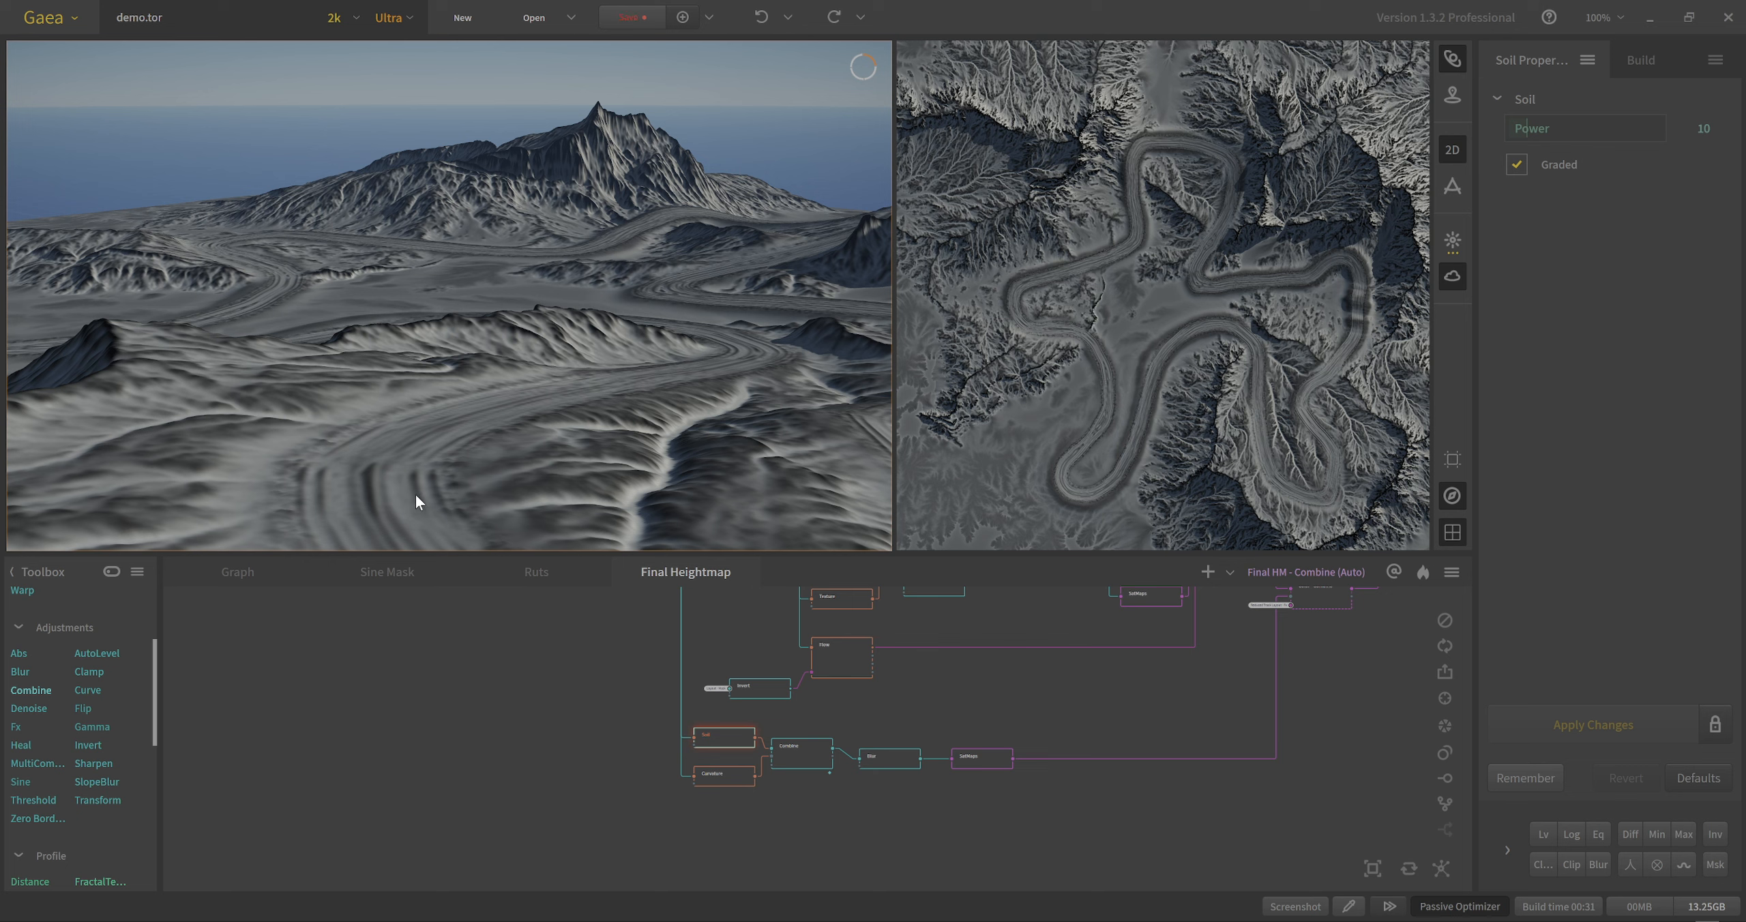
{"action": "left_click", "coordinate": [735, 780]}
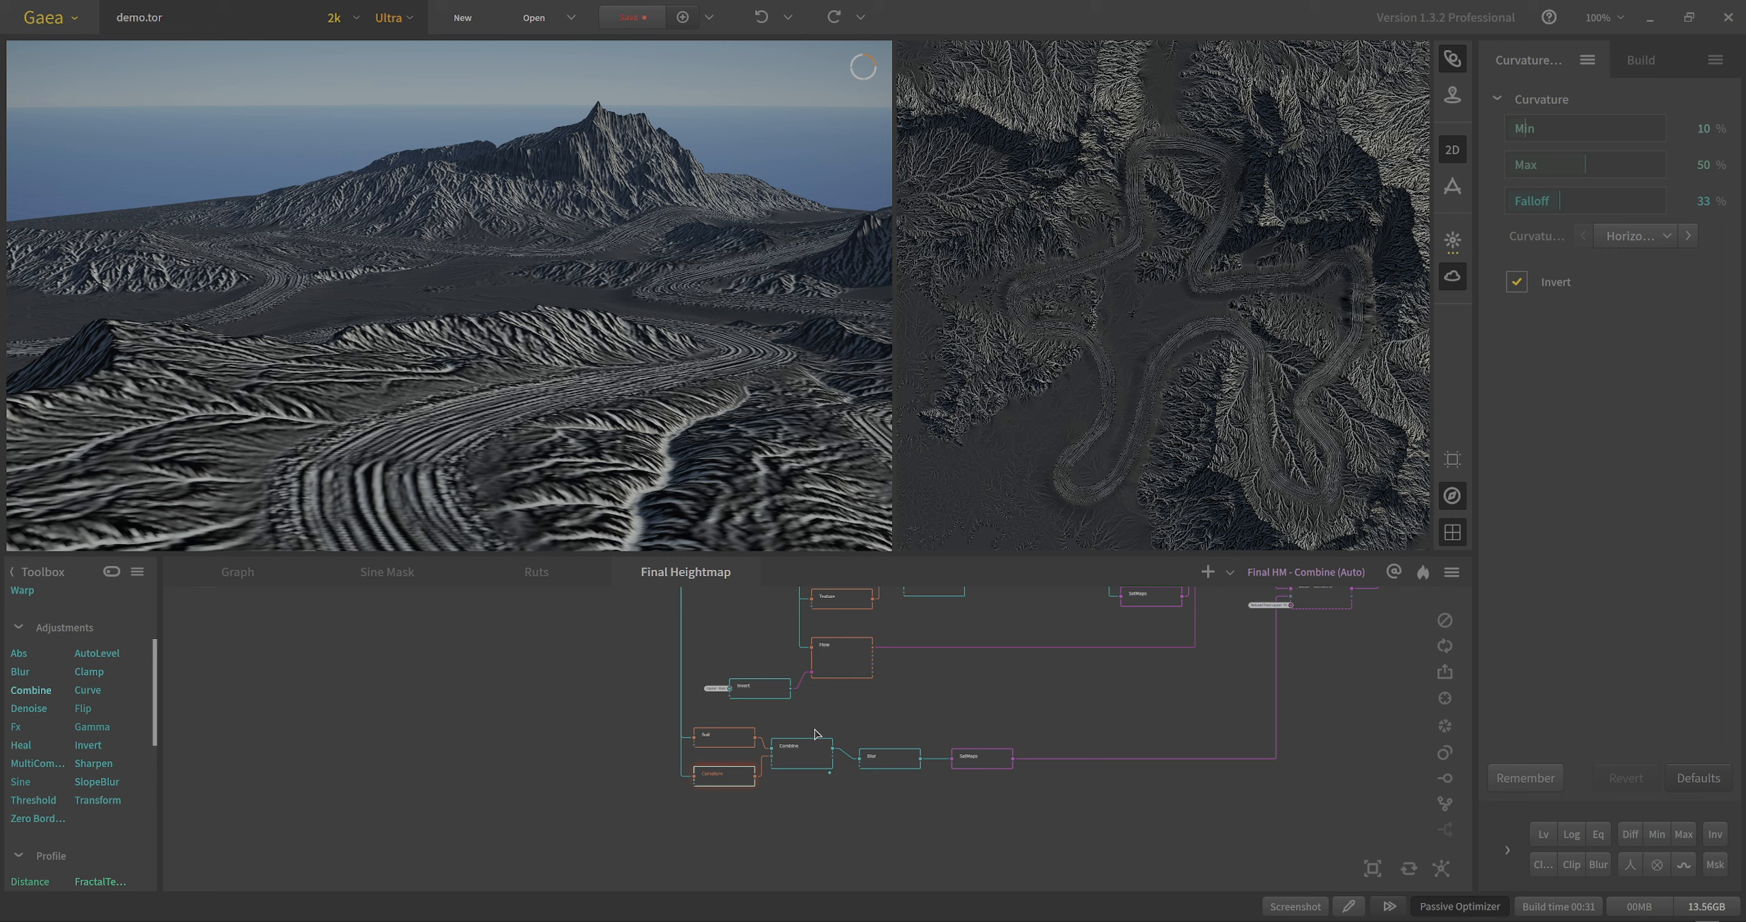
{"action": "left_click", "coordinate": [802, 763]}
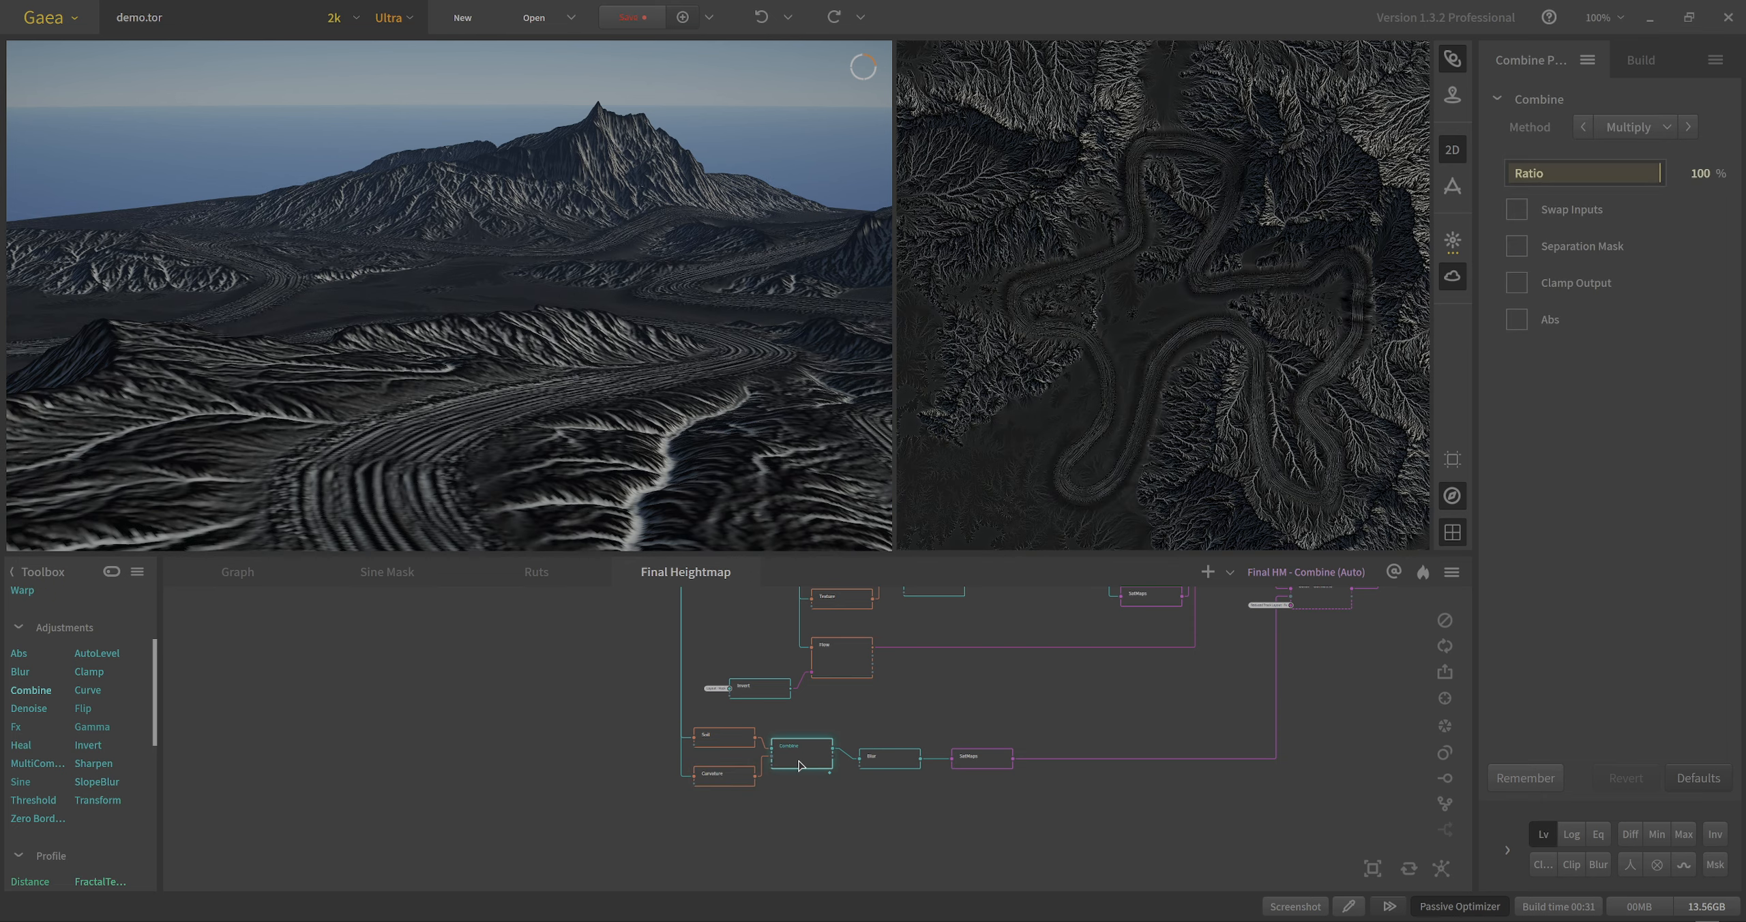
{"action": "mouse_move", "coordinate": [750, 453]}
{"action": "left_mouse_down"}
{"action": "mouse_move", "coordinate": [729, 437]}
{"action": "mouse_move", "coordinate": [744, 455]}
{"action": "left_mouse_up"}
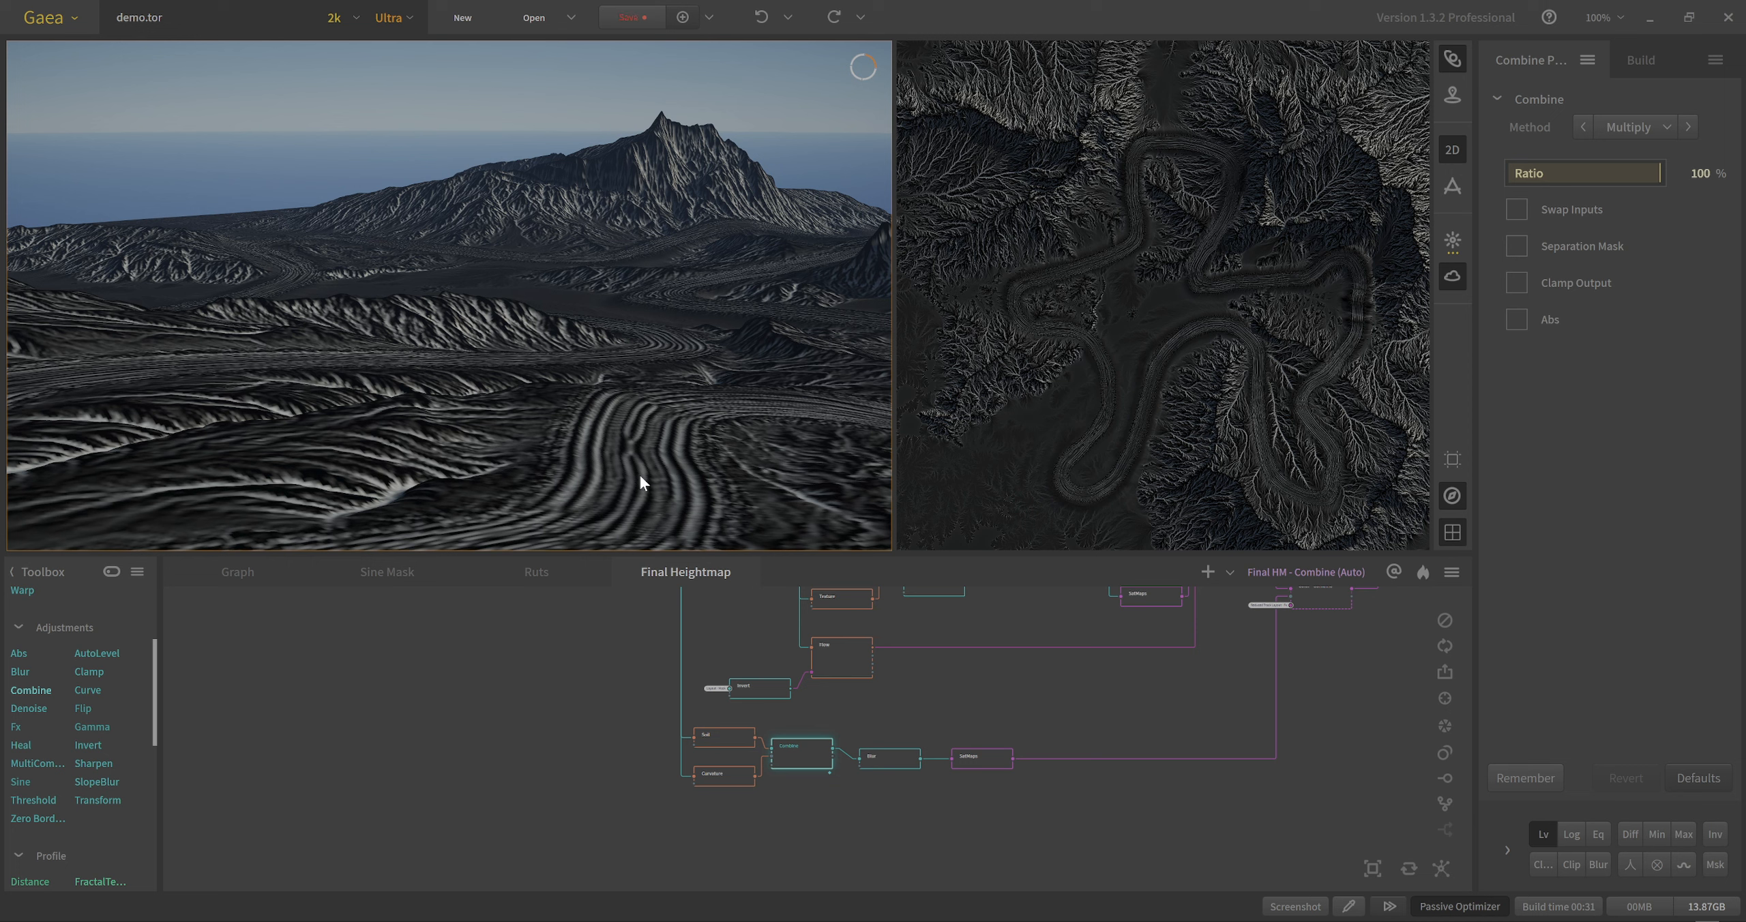
Compare the Curvature mask with the Multiply Combine of Soil and Curvature, examining the combined mask closely along the track.
{"action": "left_click", "coordinate": [721, 776]}
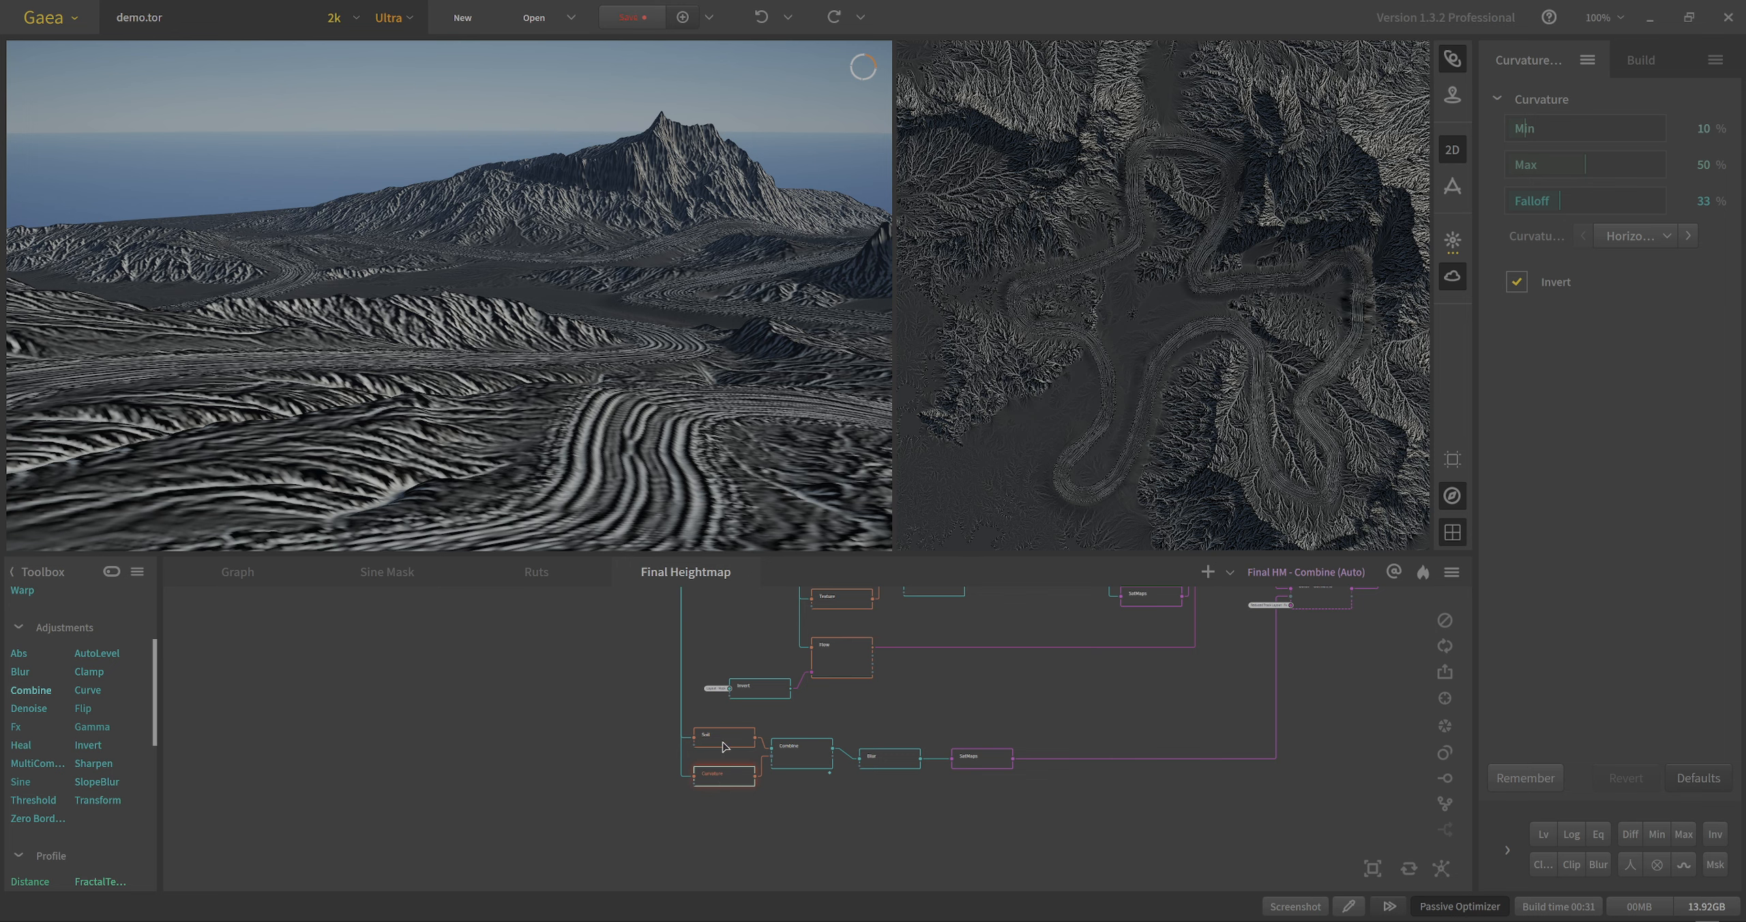
{"action": "left_click", "coordinate": [802, 753]}
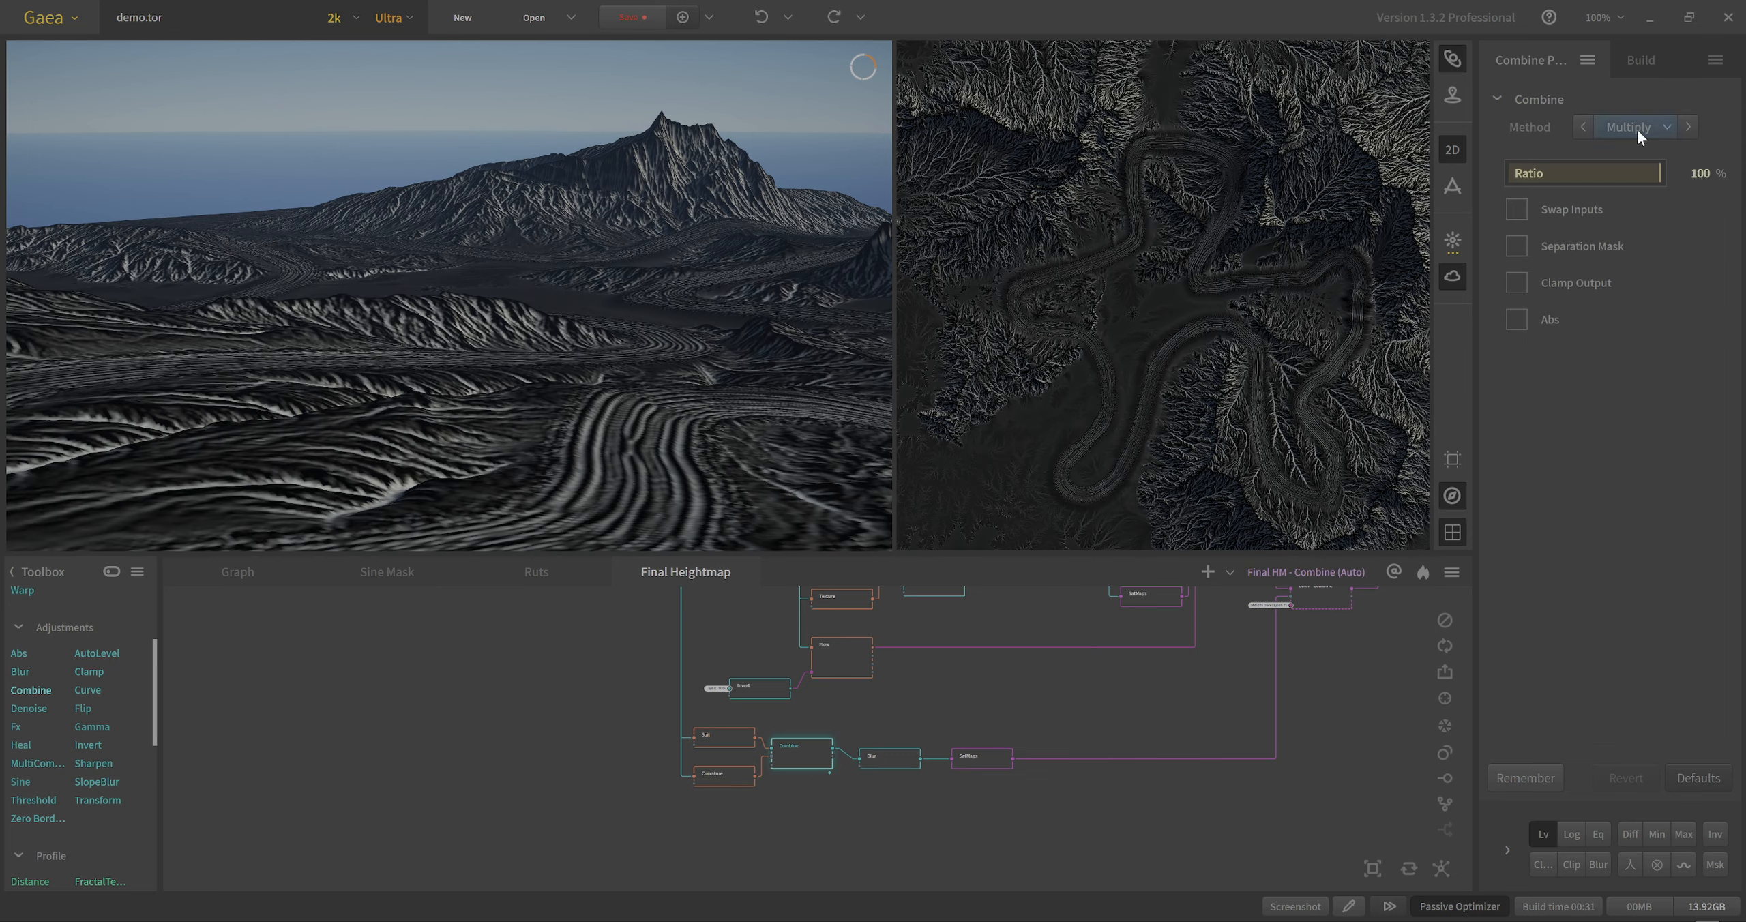
{"action": "left_click_drag", "start_coordinate": [557, 417], "coordinate": [559, 418]}
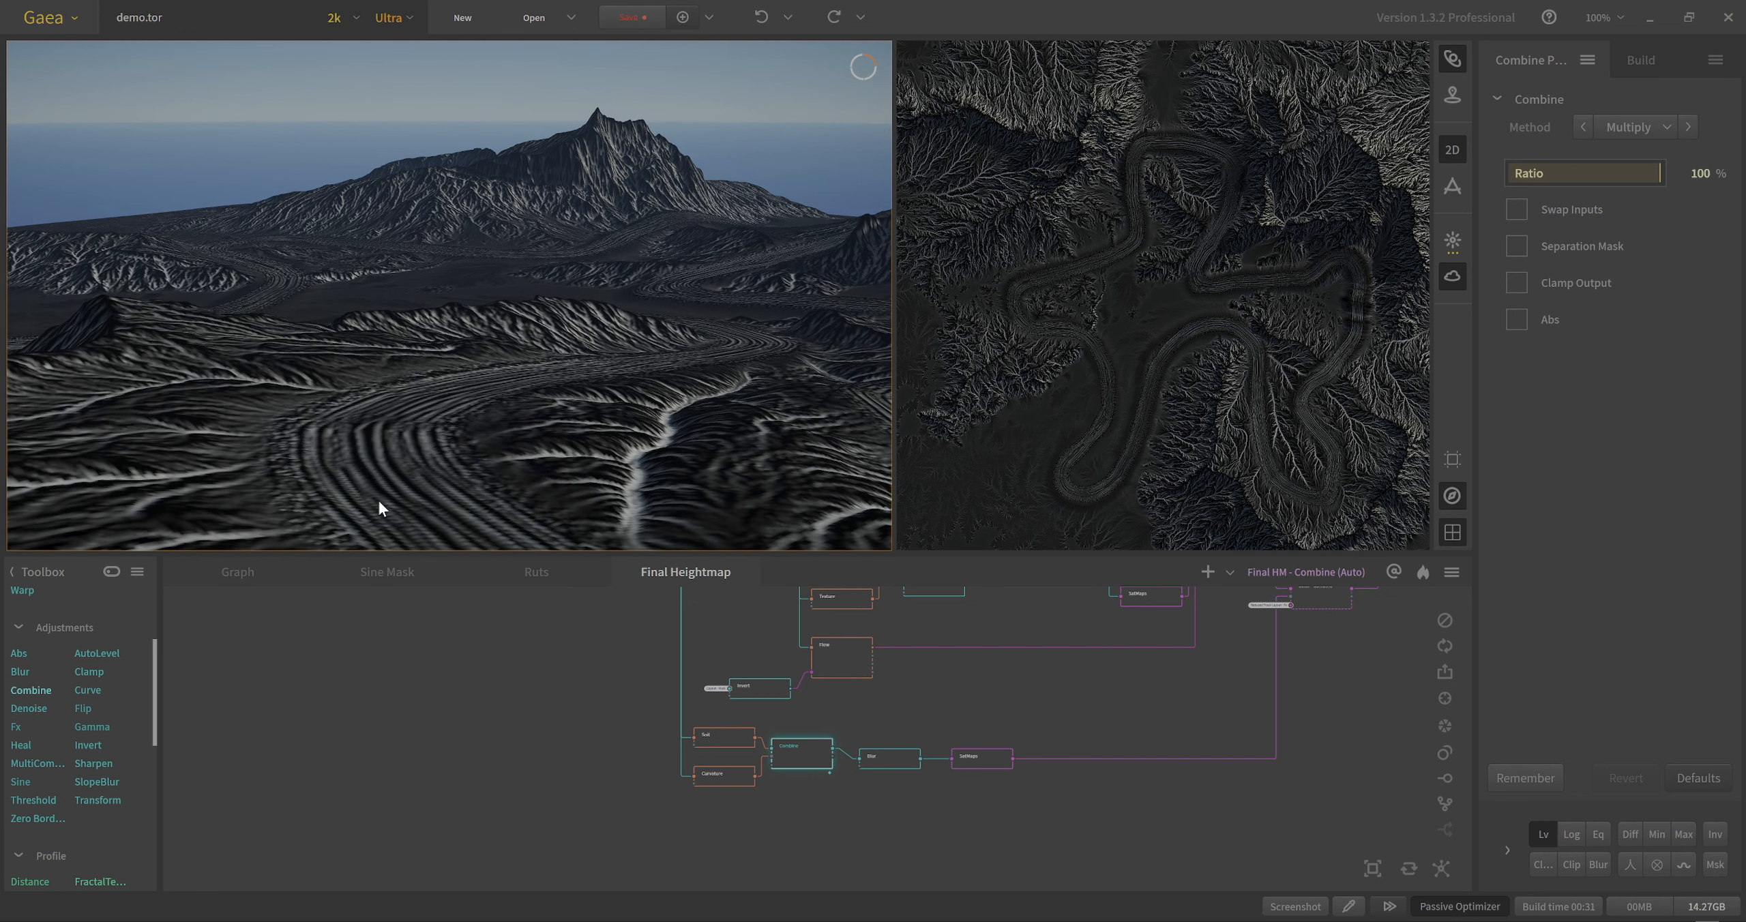
{"action": "left_click", "coordinate": [1541, 830]}
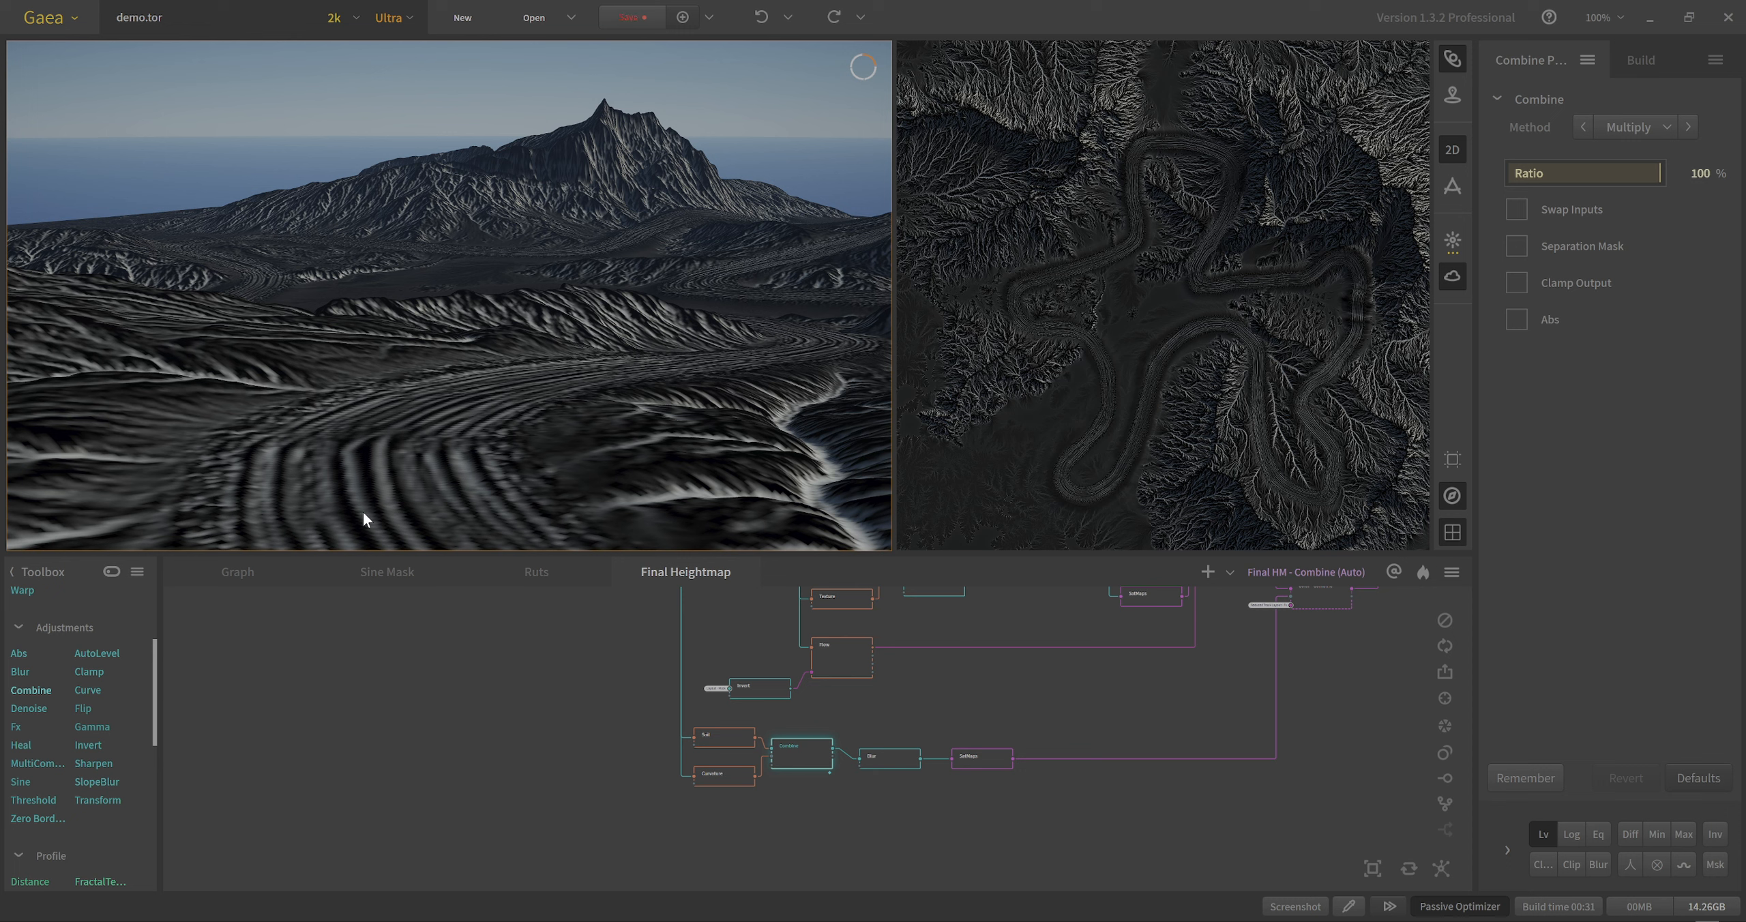
Inspect the Blur node's settings and its softened version of the Soil and Curvature mask along the track.
{"action": "left_click", "coordinate": [885, 767]}
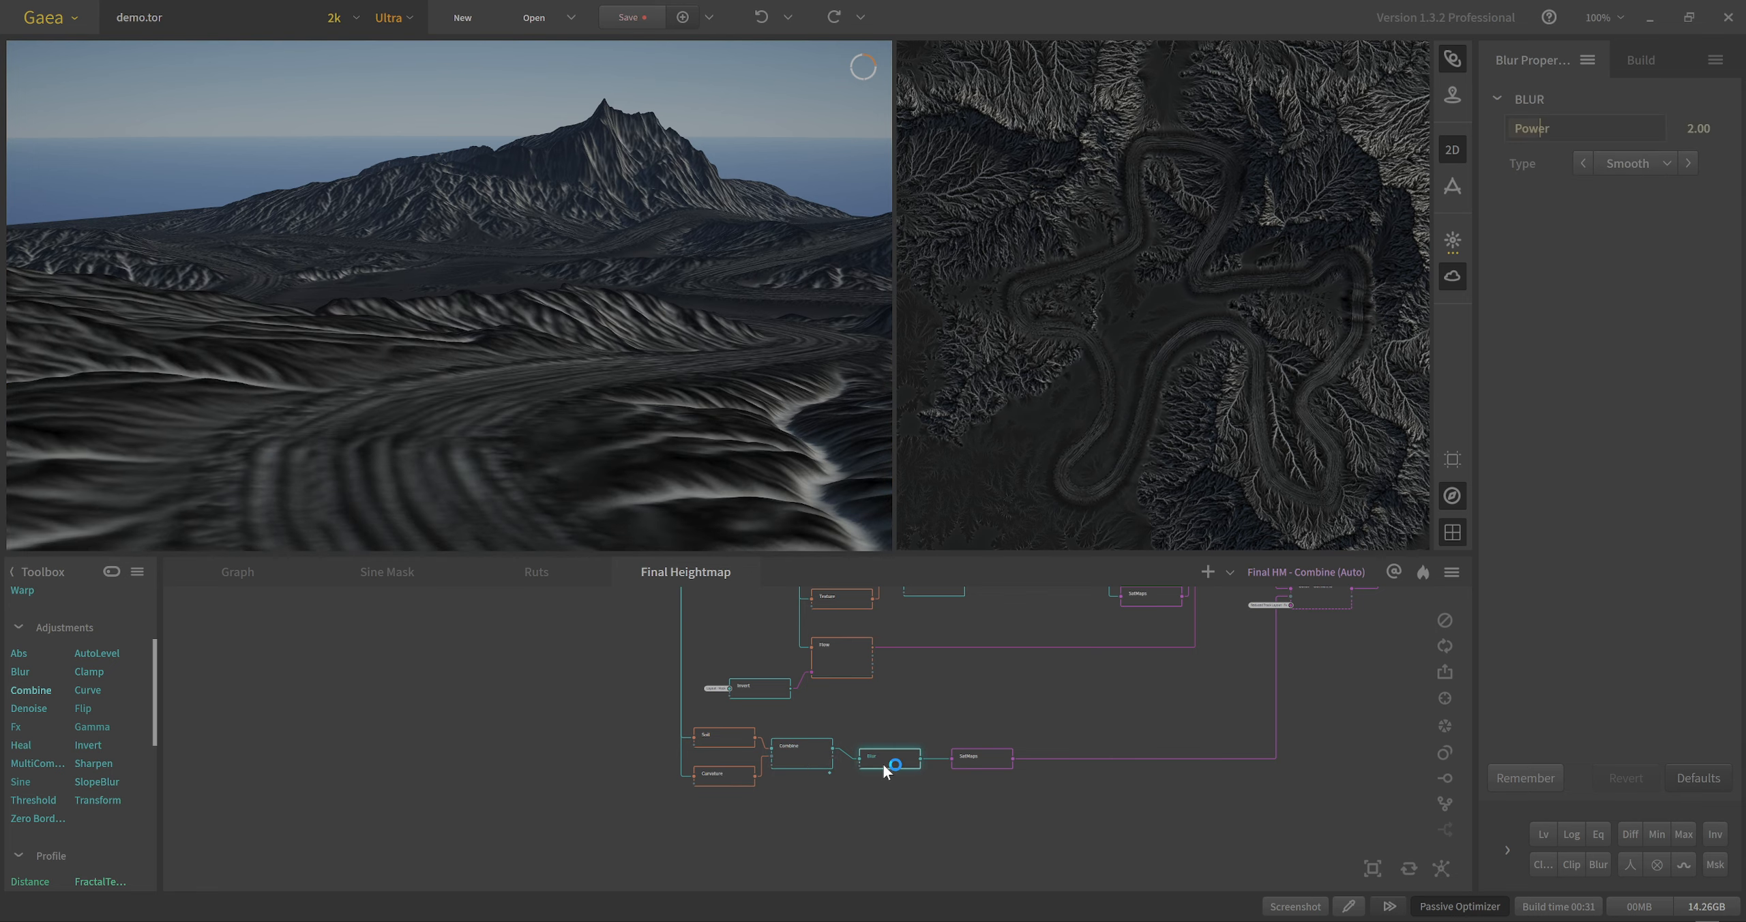
{"action": "left_click_drag", "start_coordinate": [366, 446], "coordinate": [584, 480]}
{"action": "scroll", "coordinate": [553, 391], "scroll_direction": "up", "scroll_amount": 2}
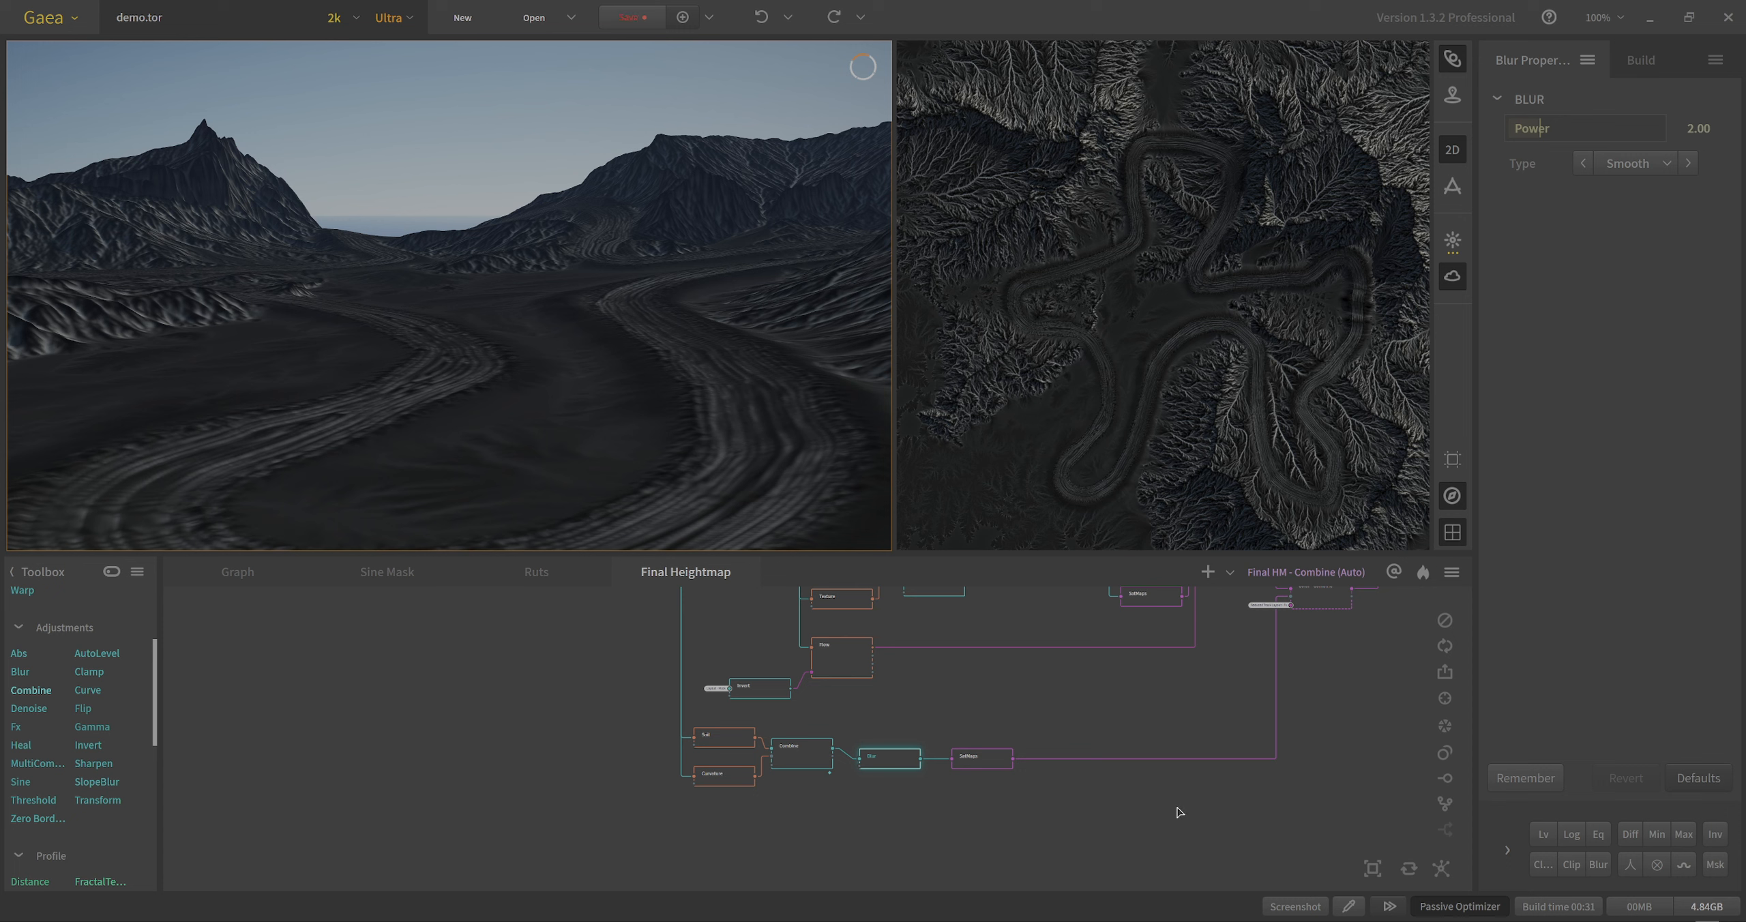
Inspect the SatMaps node after the Blur, including its selected colour map, the library categories and the colour on the terrain.
{"action": "left_click", "coordinate": [969, 766]}
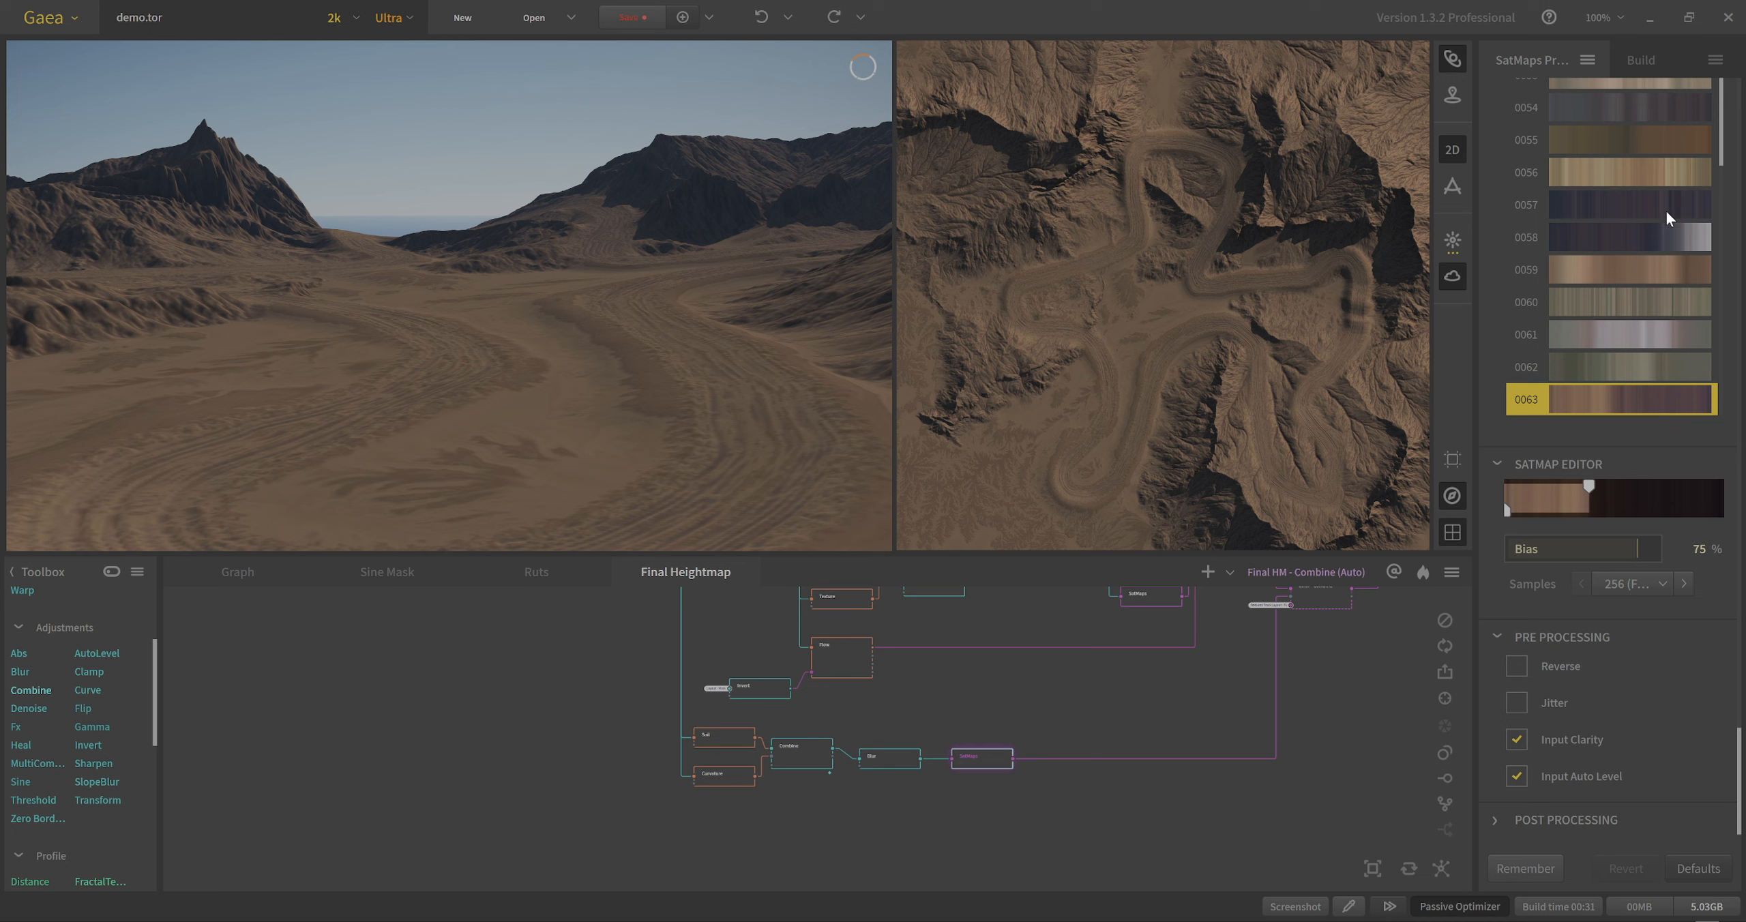
{"action": "scroll", "coordinate": [1698, 178], "scroll_direction": "up", "scroll_amount": 10}
{"action": "scroll", "coordinate": [1725, 109], "scroll_direction": "up", "scroll_amount": 3}
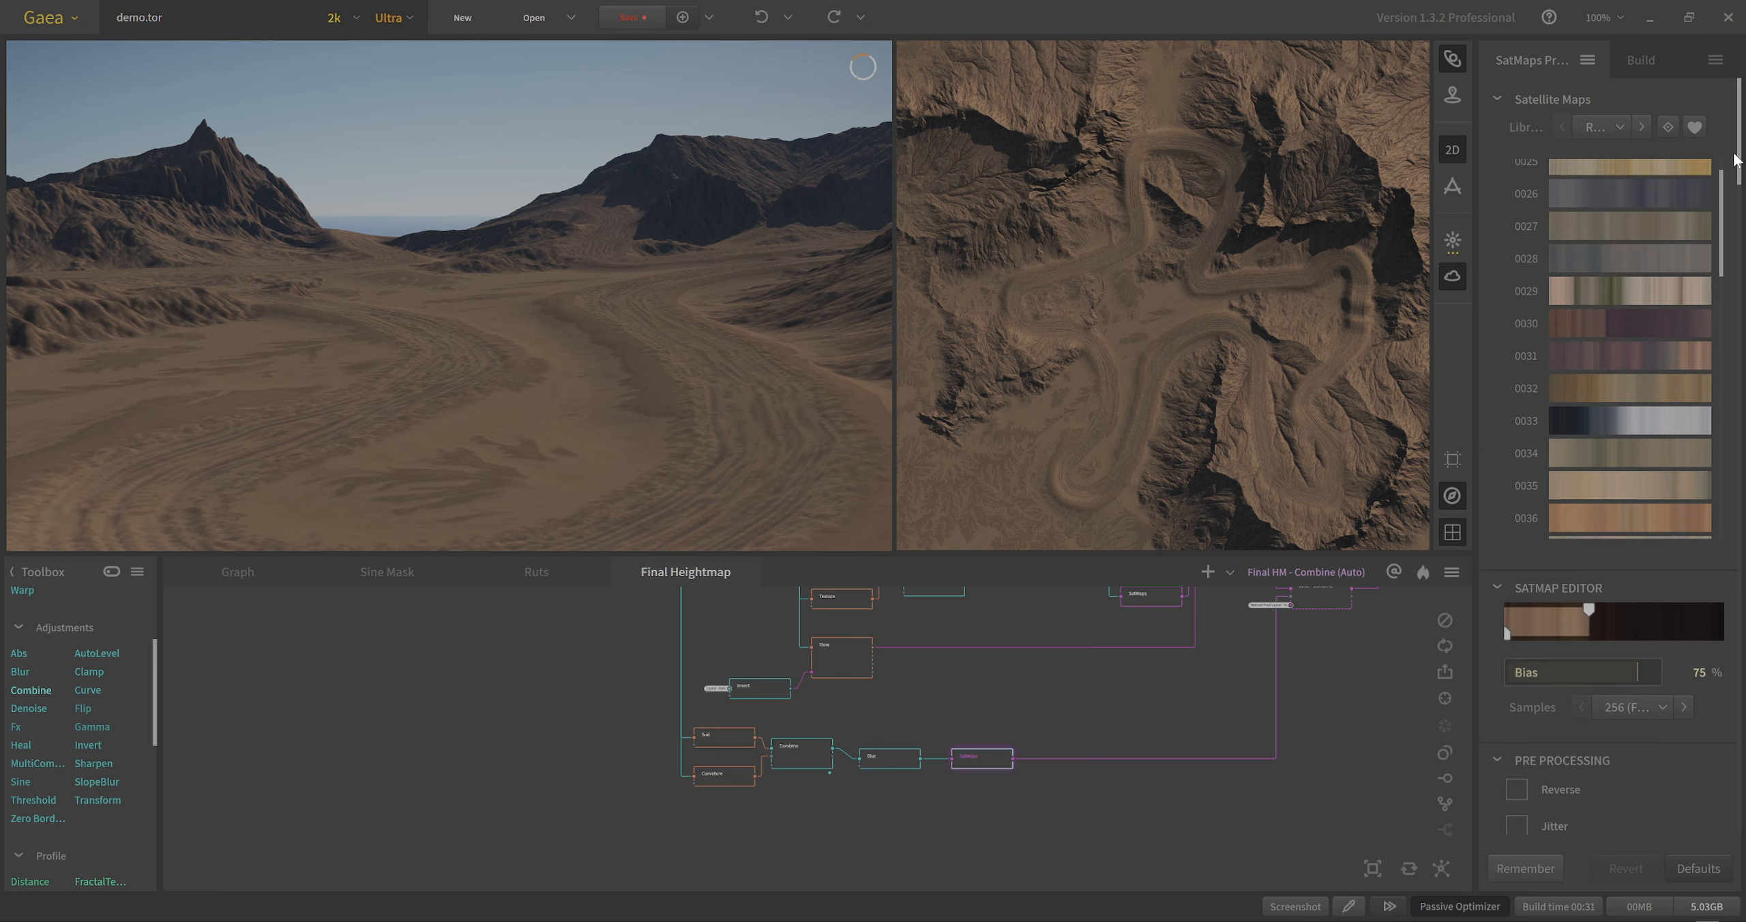
{"action": "left_click", "coordinate": [1612, 128]}
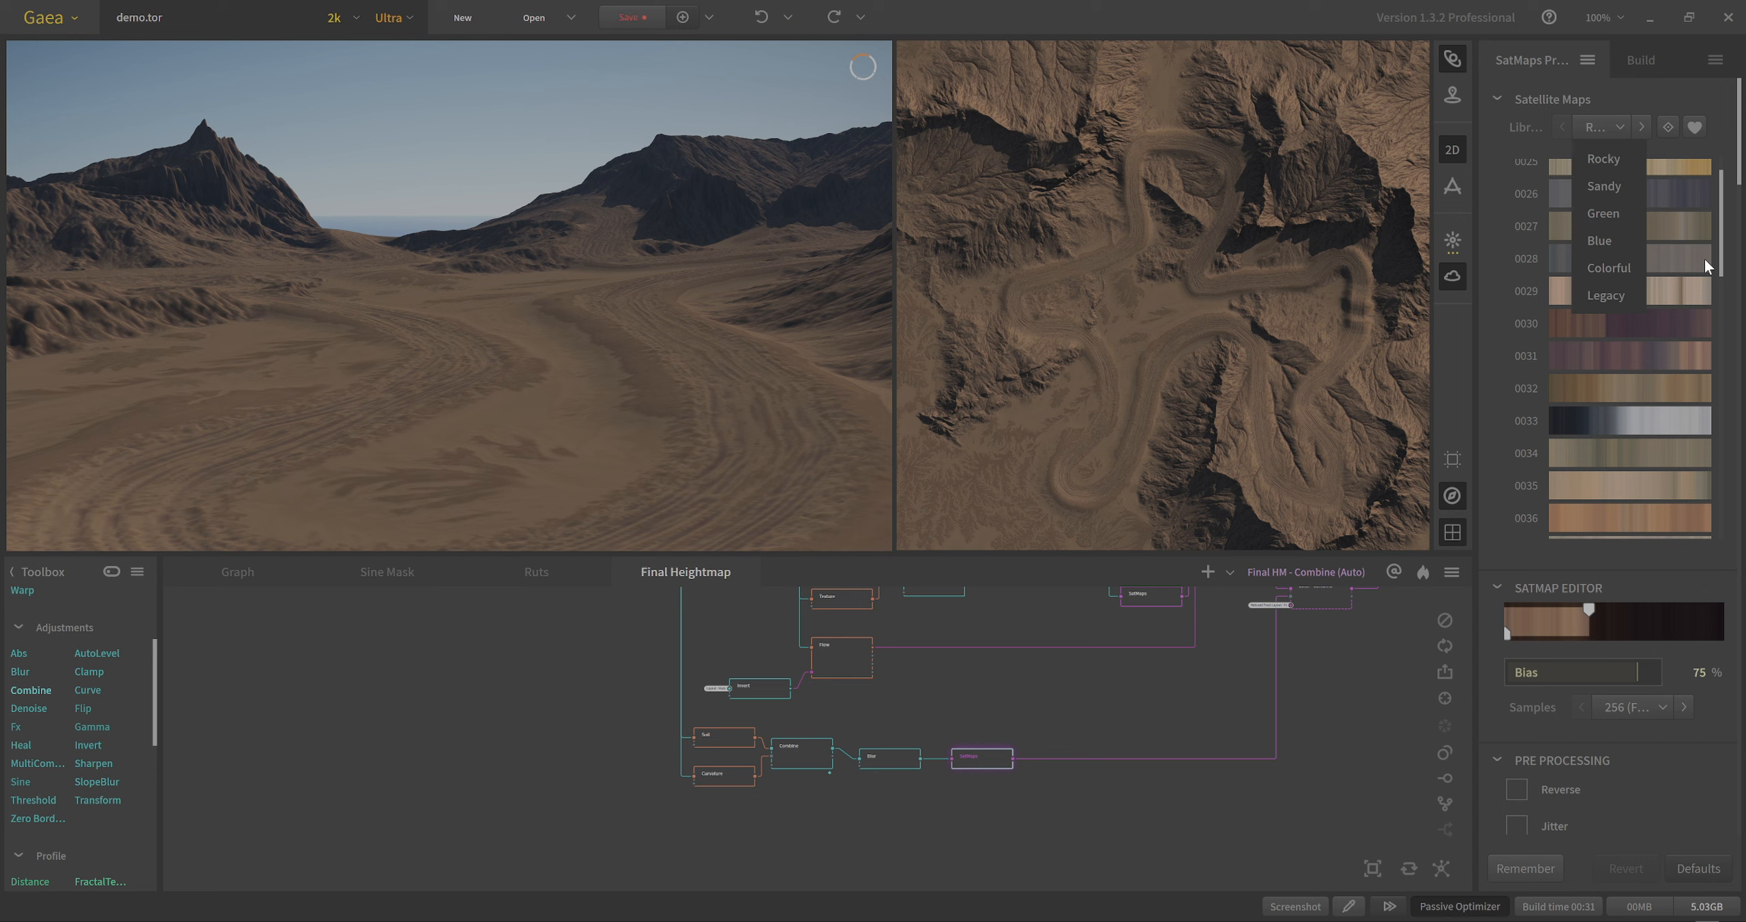
{"action": "left_click", "coordinate": [1726, 107]}
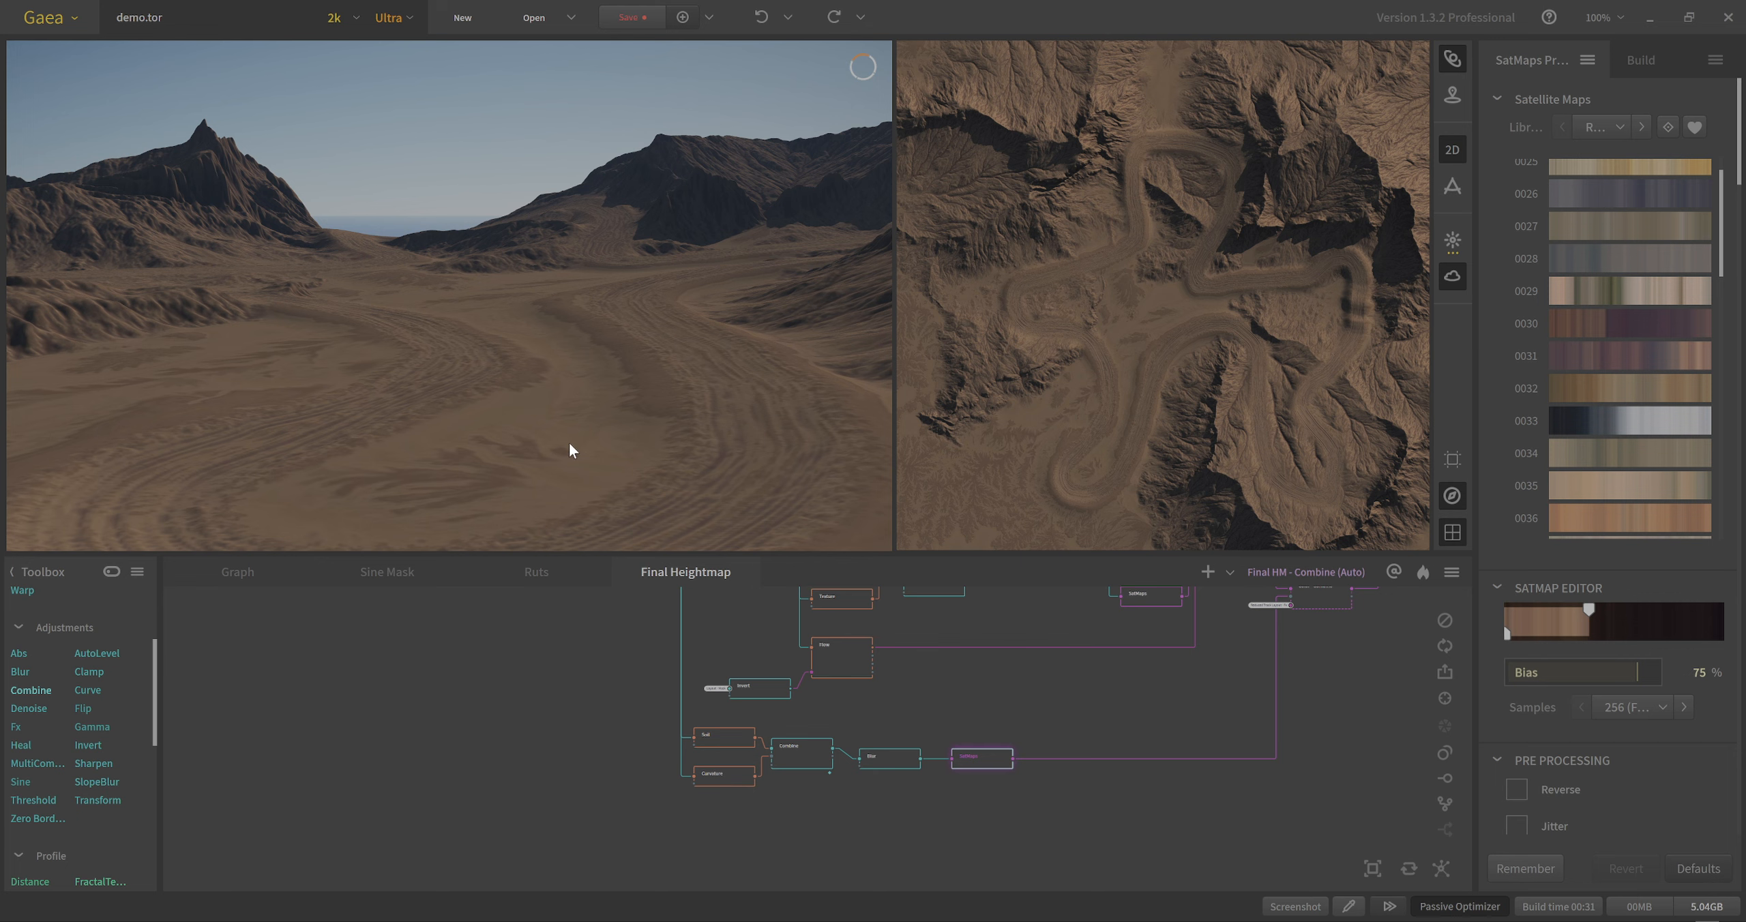
{"action": "left_click_drag", "start_coordinate": [607, 416], "coordinate": [696, 404]}
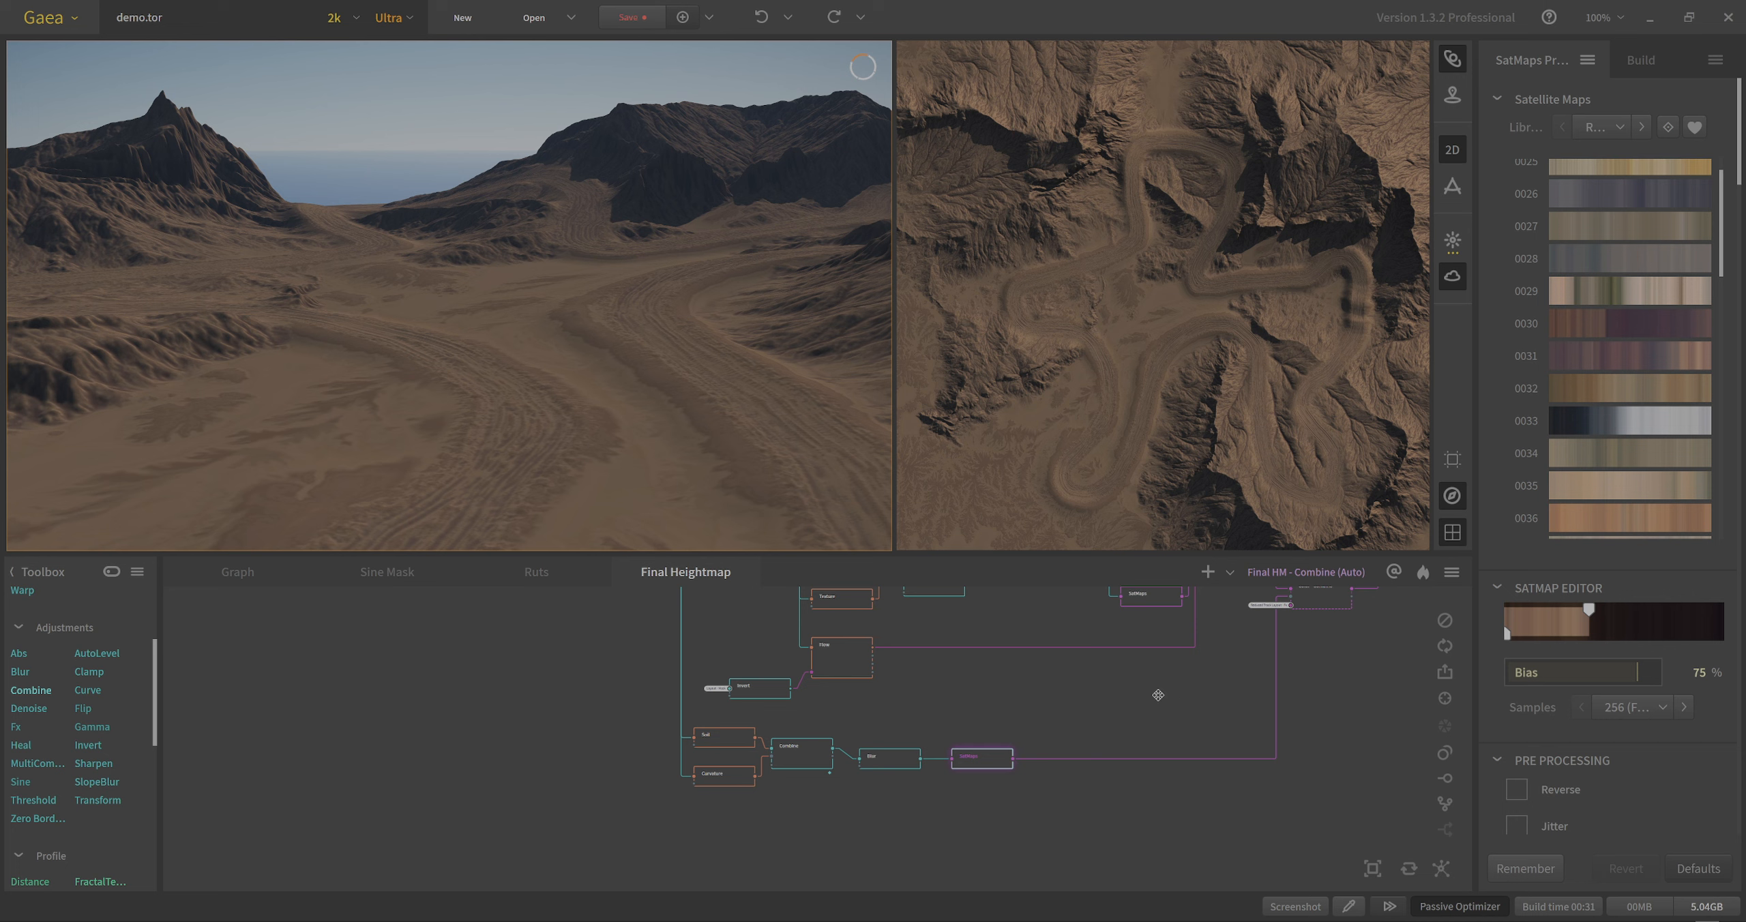
Follow the SatMaps output and compare the Flow-blended Combine node with the Color - Combine node.
{"action": "left_click_drag", "start_coordinate": [1158, 695], "coordinate": [817, 764]}
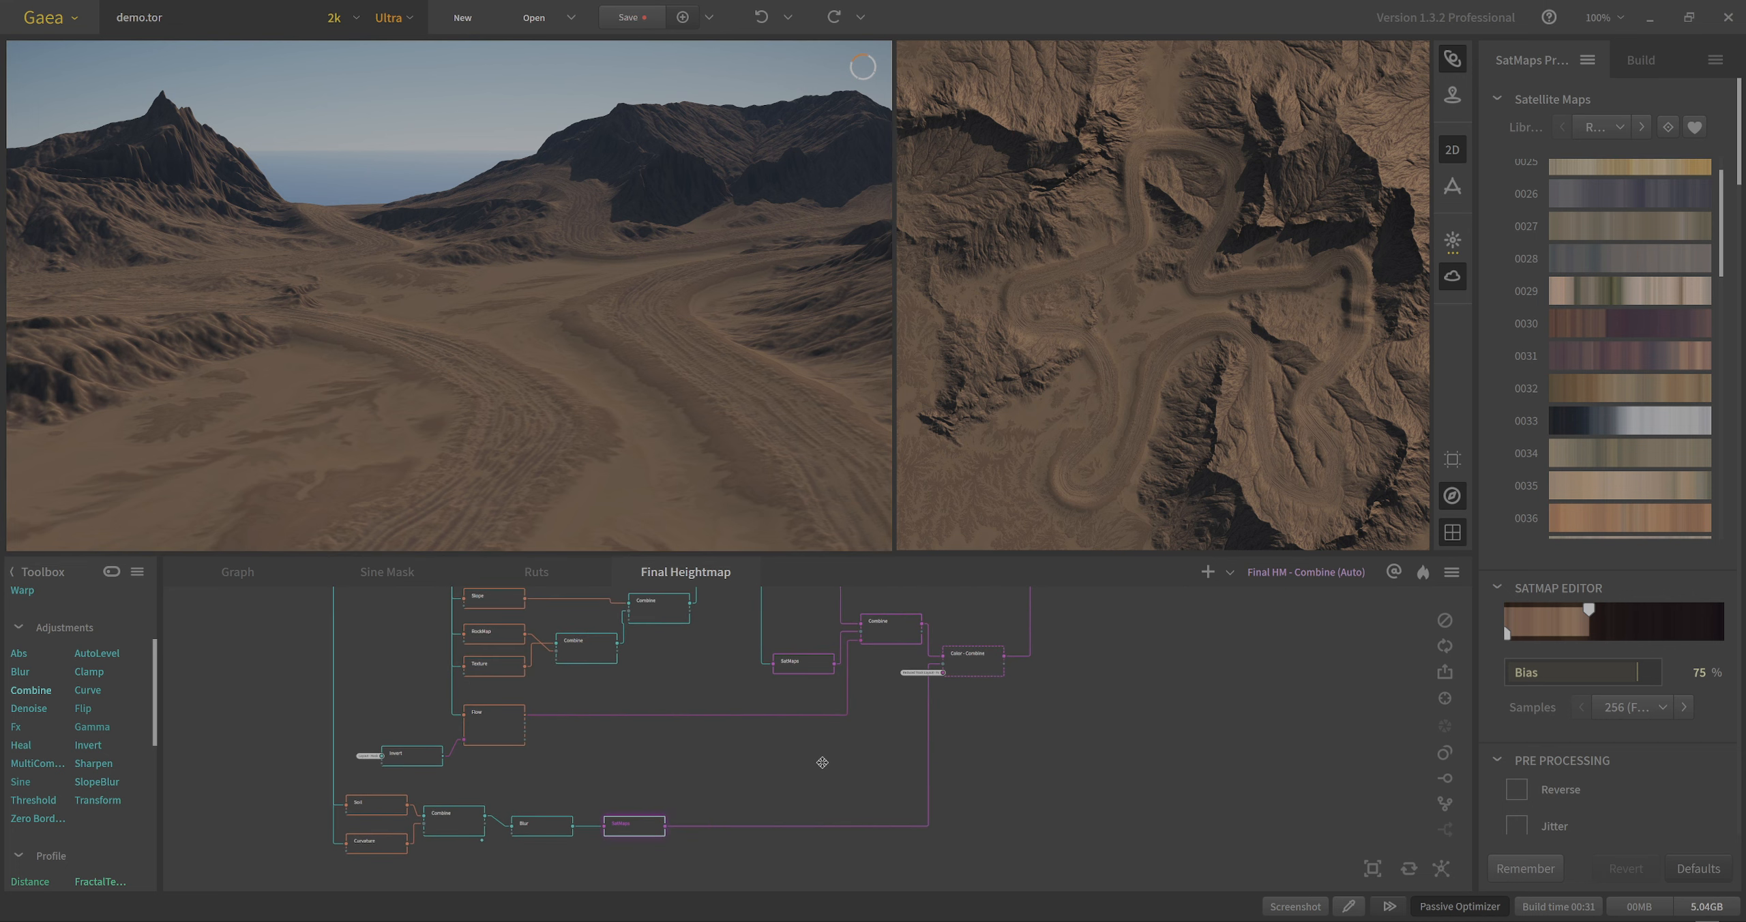
{"action": "left_click", "coordinate": [877, 634]}
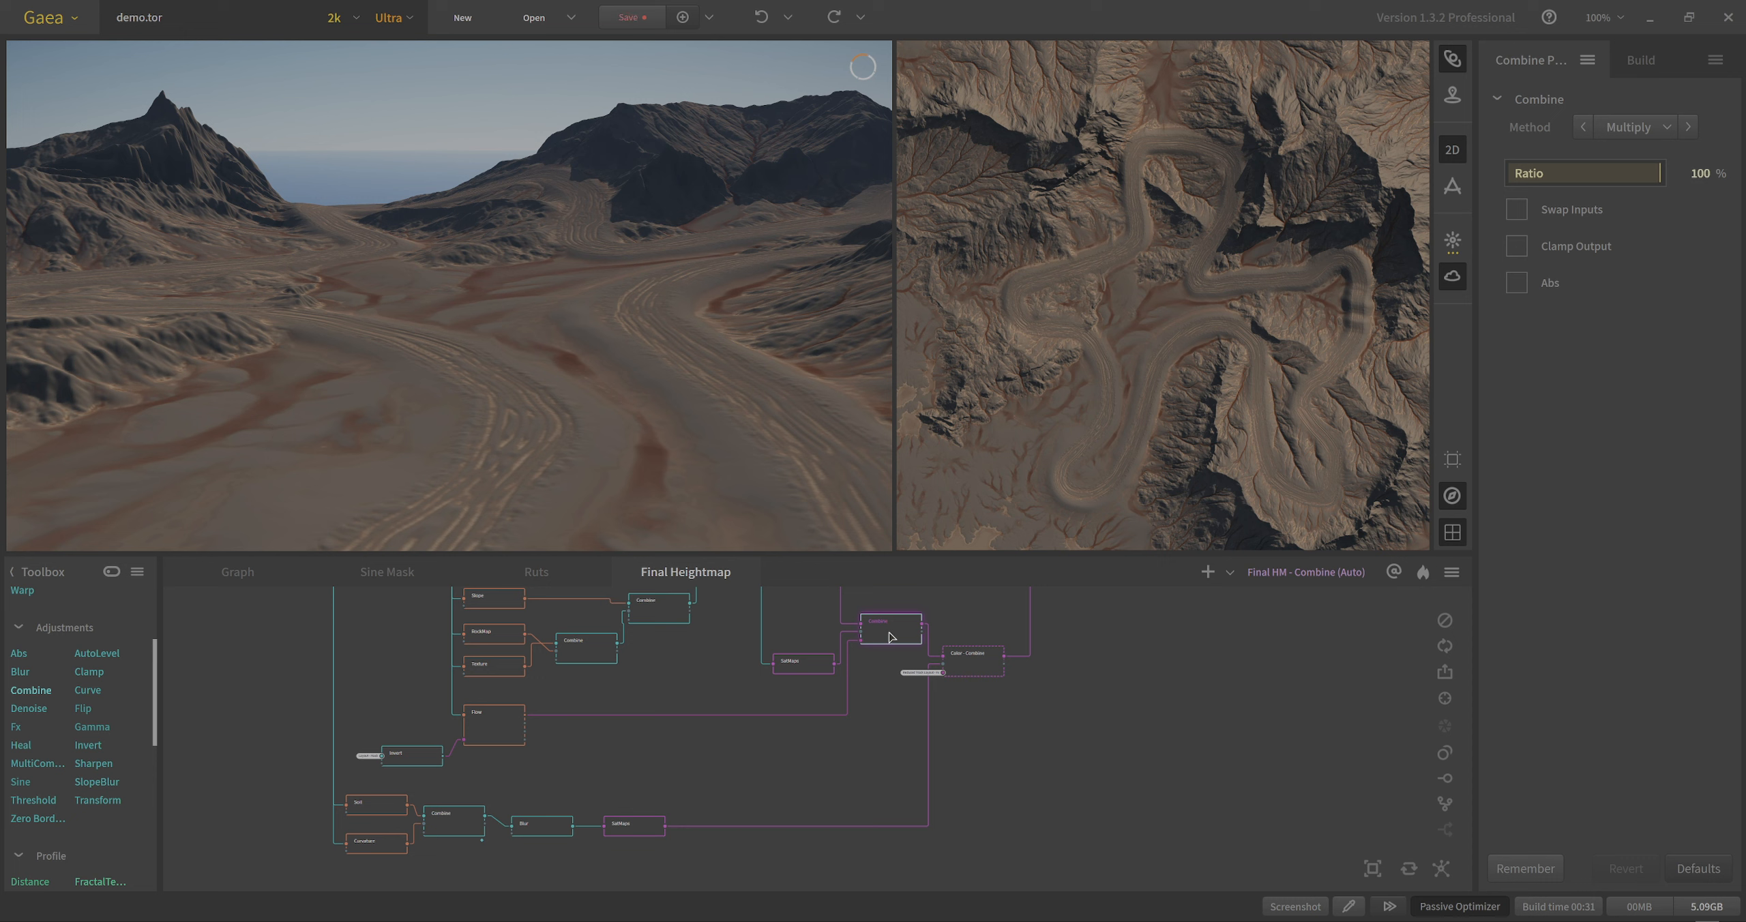
{"action": "left_click", "coordinate": [961, 671]}
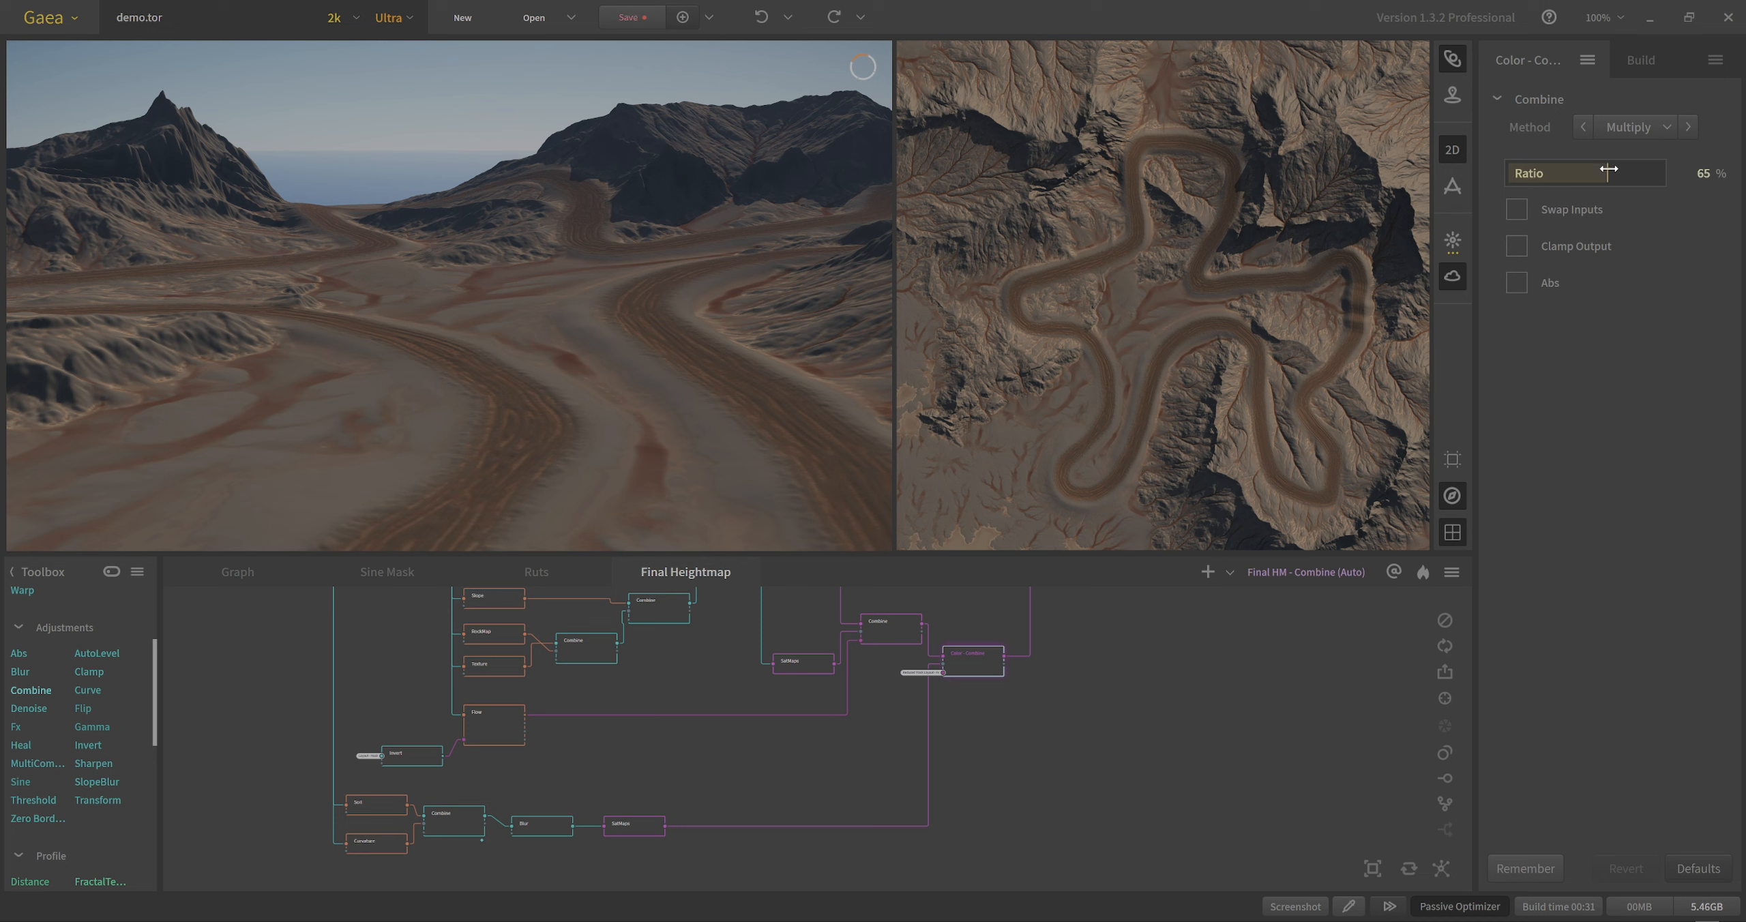
Try a ratio of 100 % on the Color - Combine node, and set it back to 65 %.
{"action": "left_click_drag", "start_coordinate": [1608, 170], "coordinate": [1664, 170]}
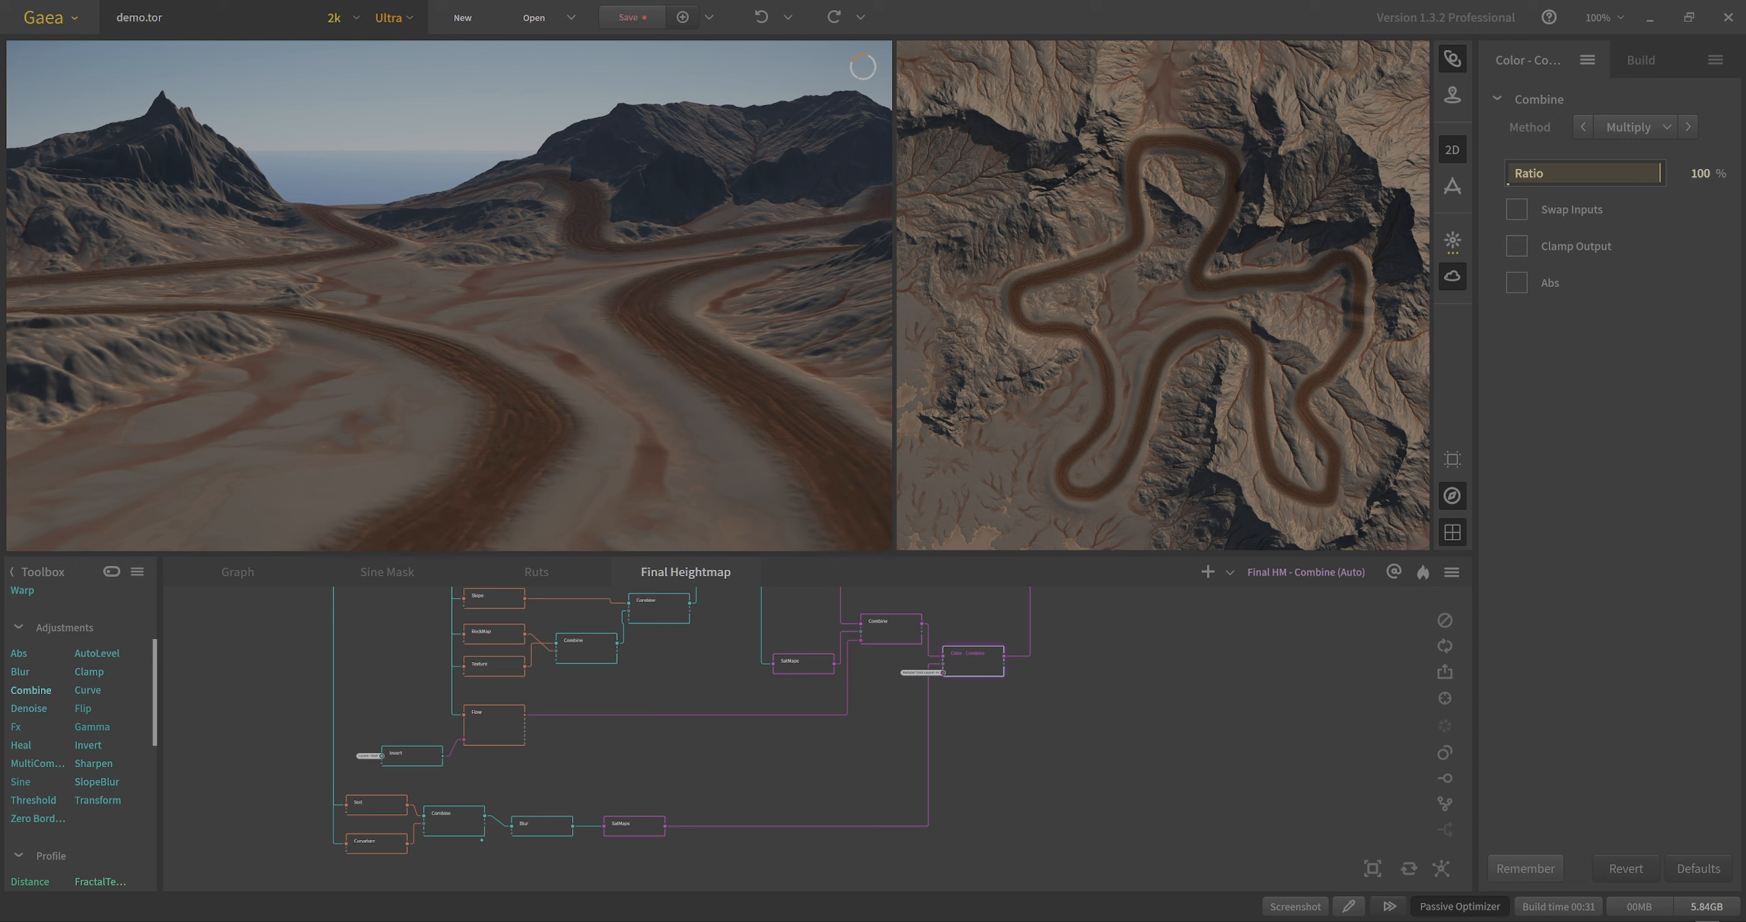
{"action": "type", "text": "65"}
{"action": "key", "text": "Return"}
Compare the Color - Combine result along the track with its Soil and Curvature SatMaps input and the preceding Combine node.
{"action": "left_click_drag", "start_coordinate": [774, 405], "coordinate": [777, 415]}
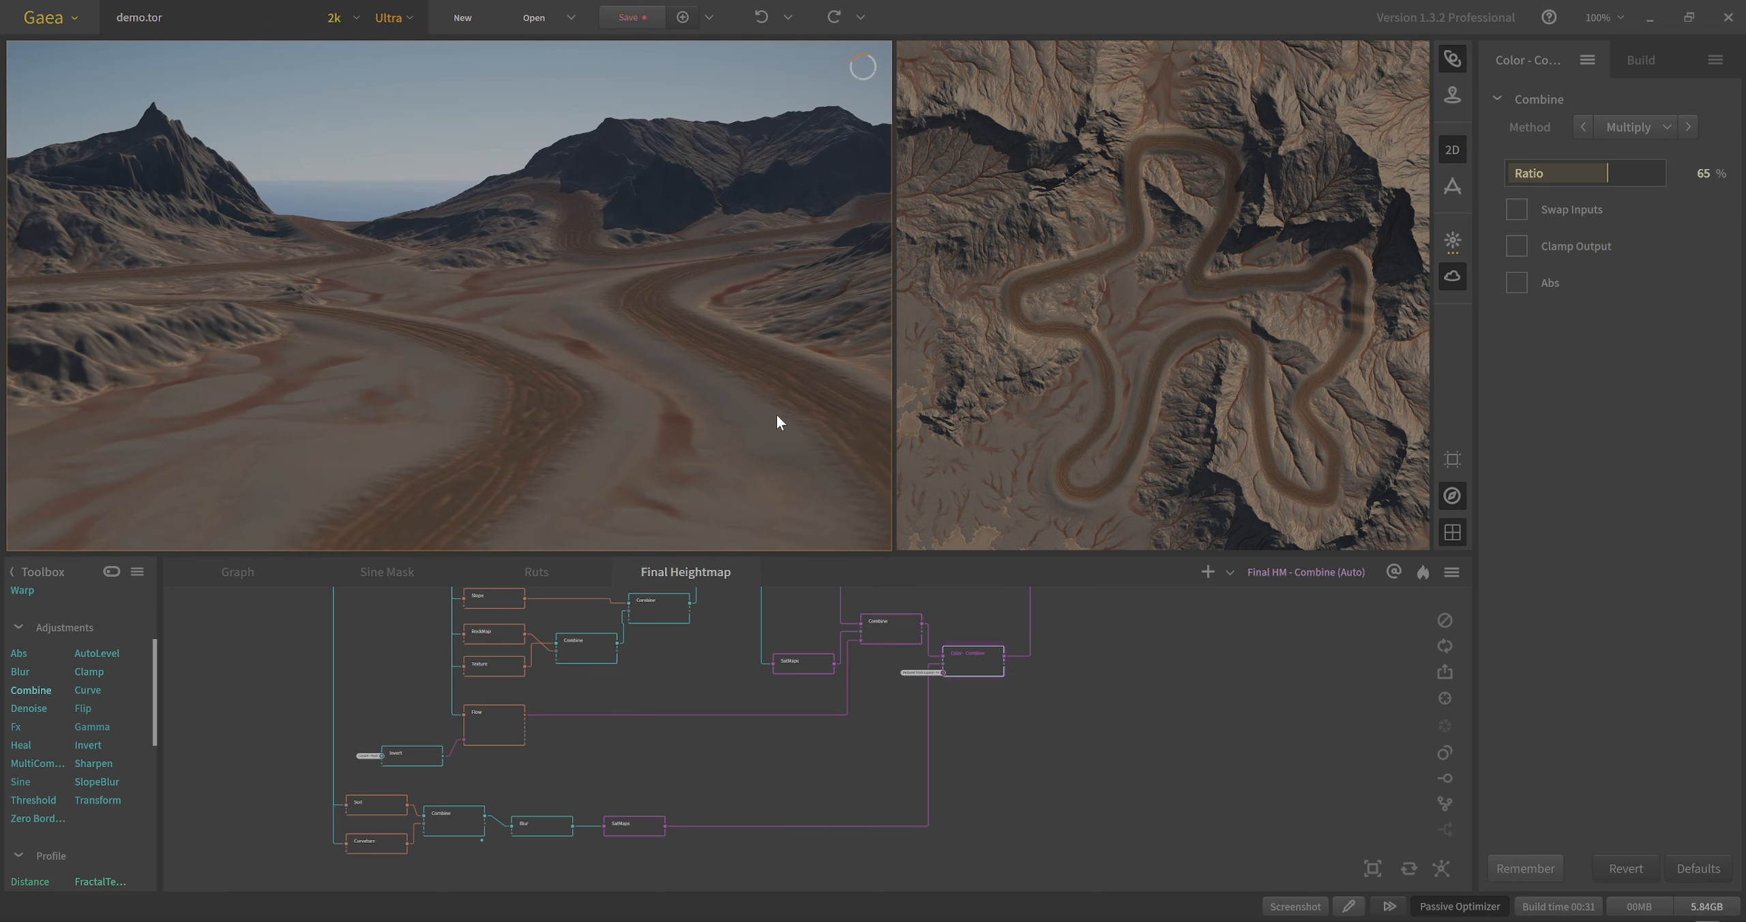
{"action": "left_click_drag", "start_coordinate": [648, 400], "coordinate": [646, 392]}
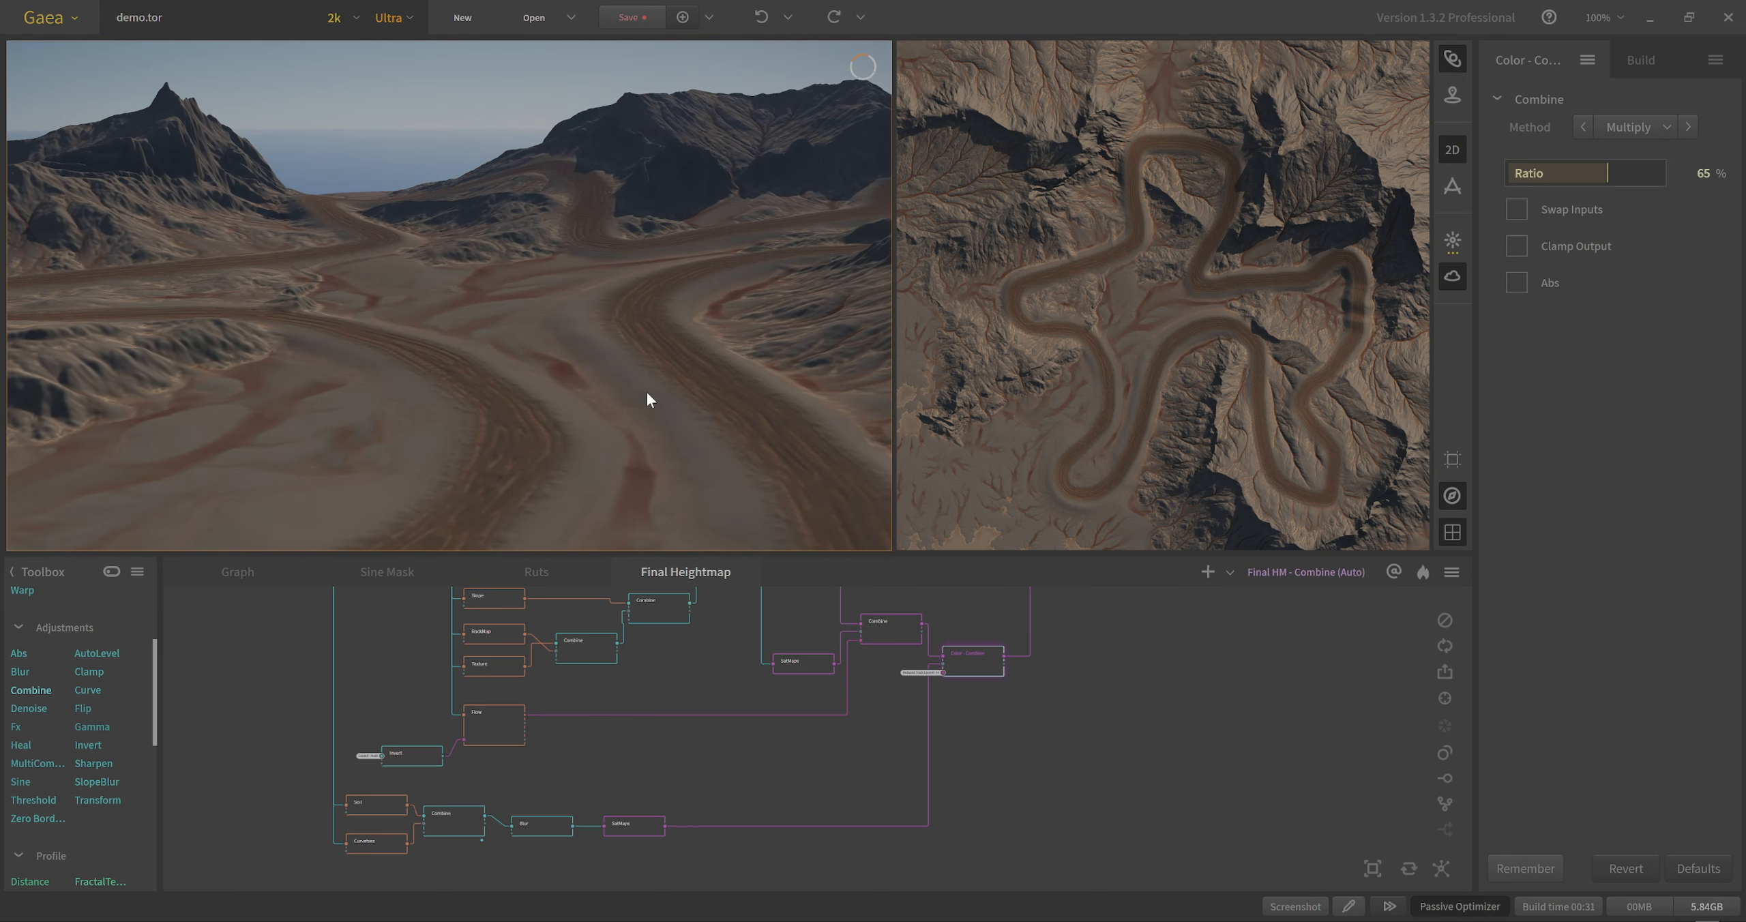
{"action": "left_click_drag", "start_coordinate": [767, 471], "coordinate": [768, 484]}
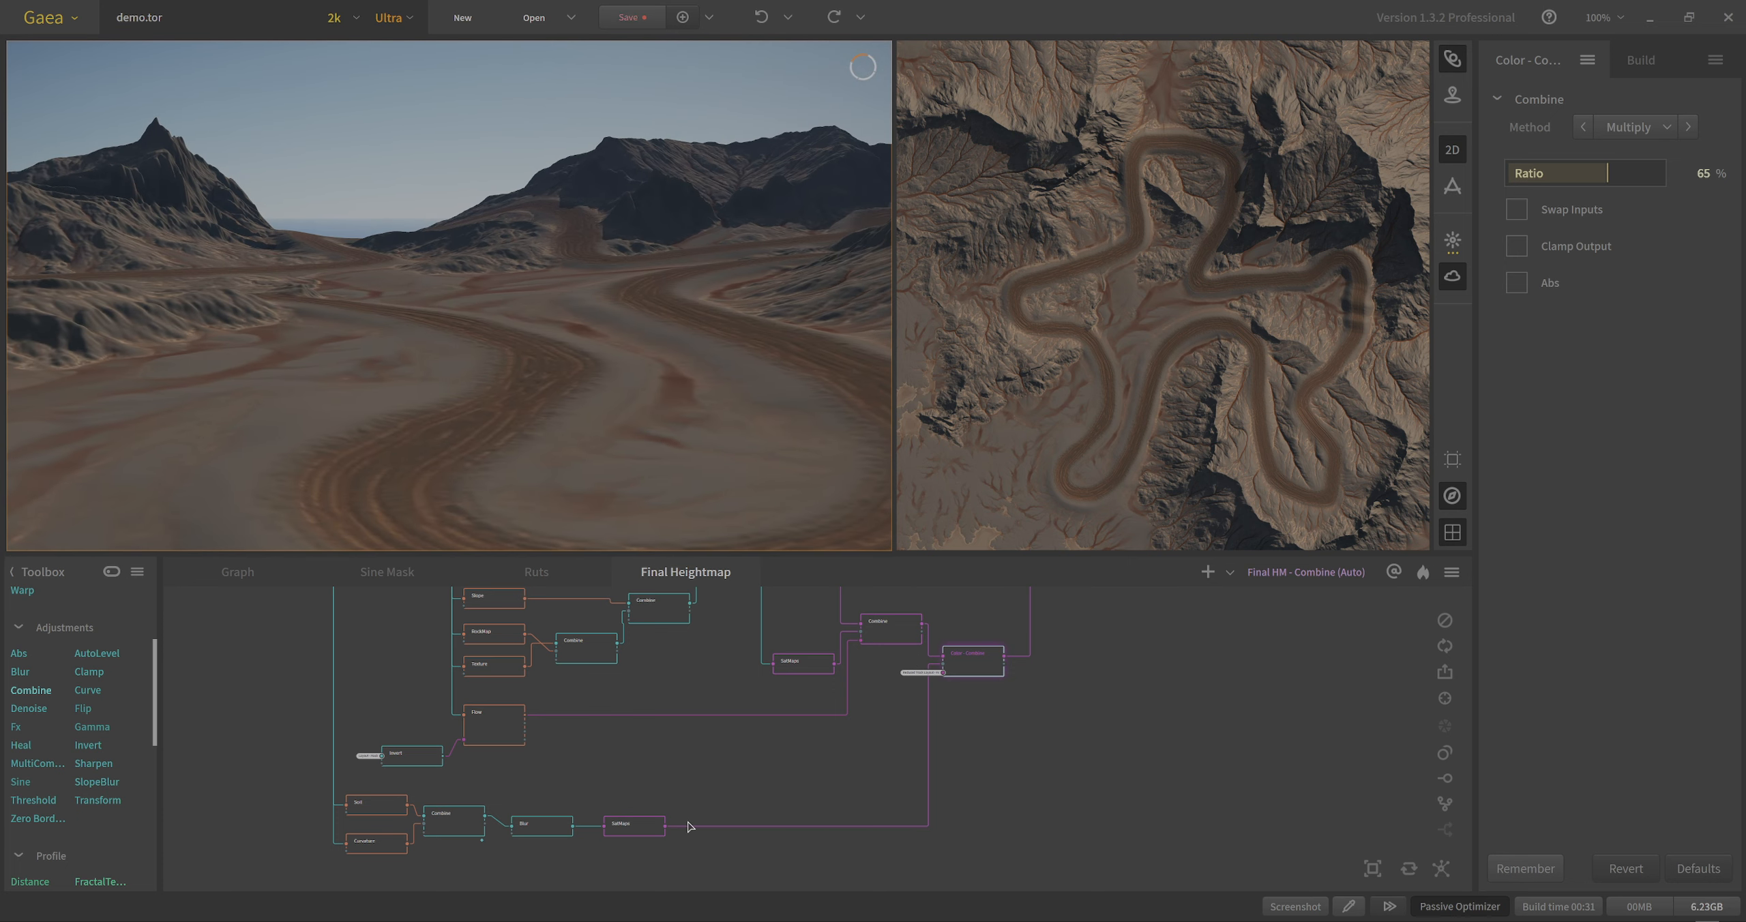
{"action": "left_click", "coordinate": [636, 827]}
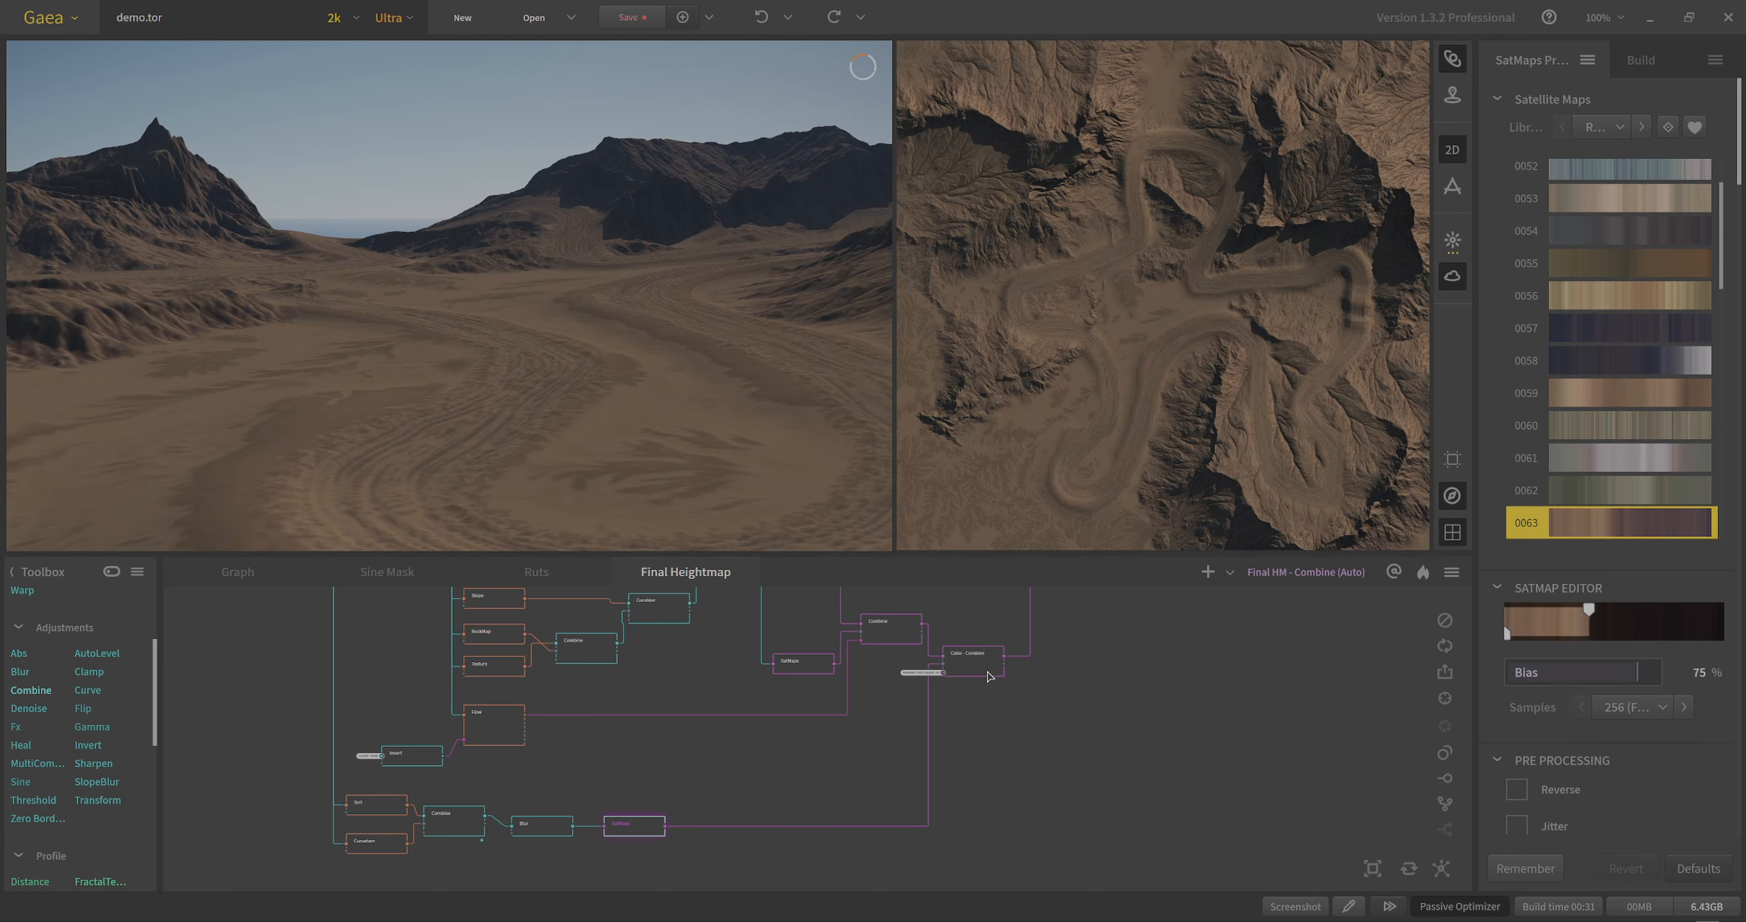
{"action": "left_click", "coordinate": [985, 666]}
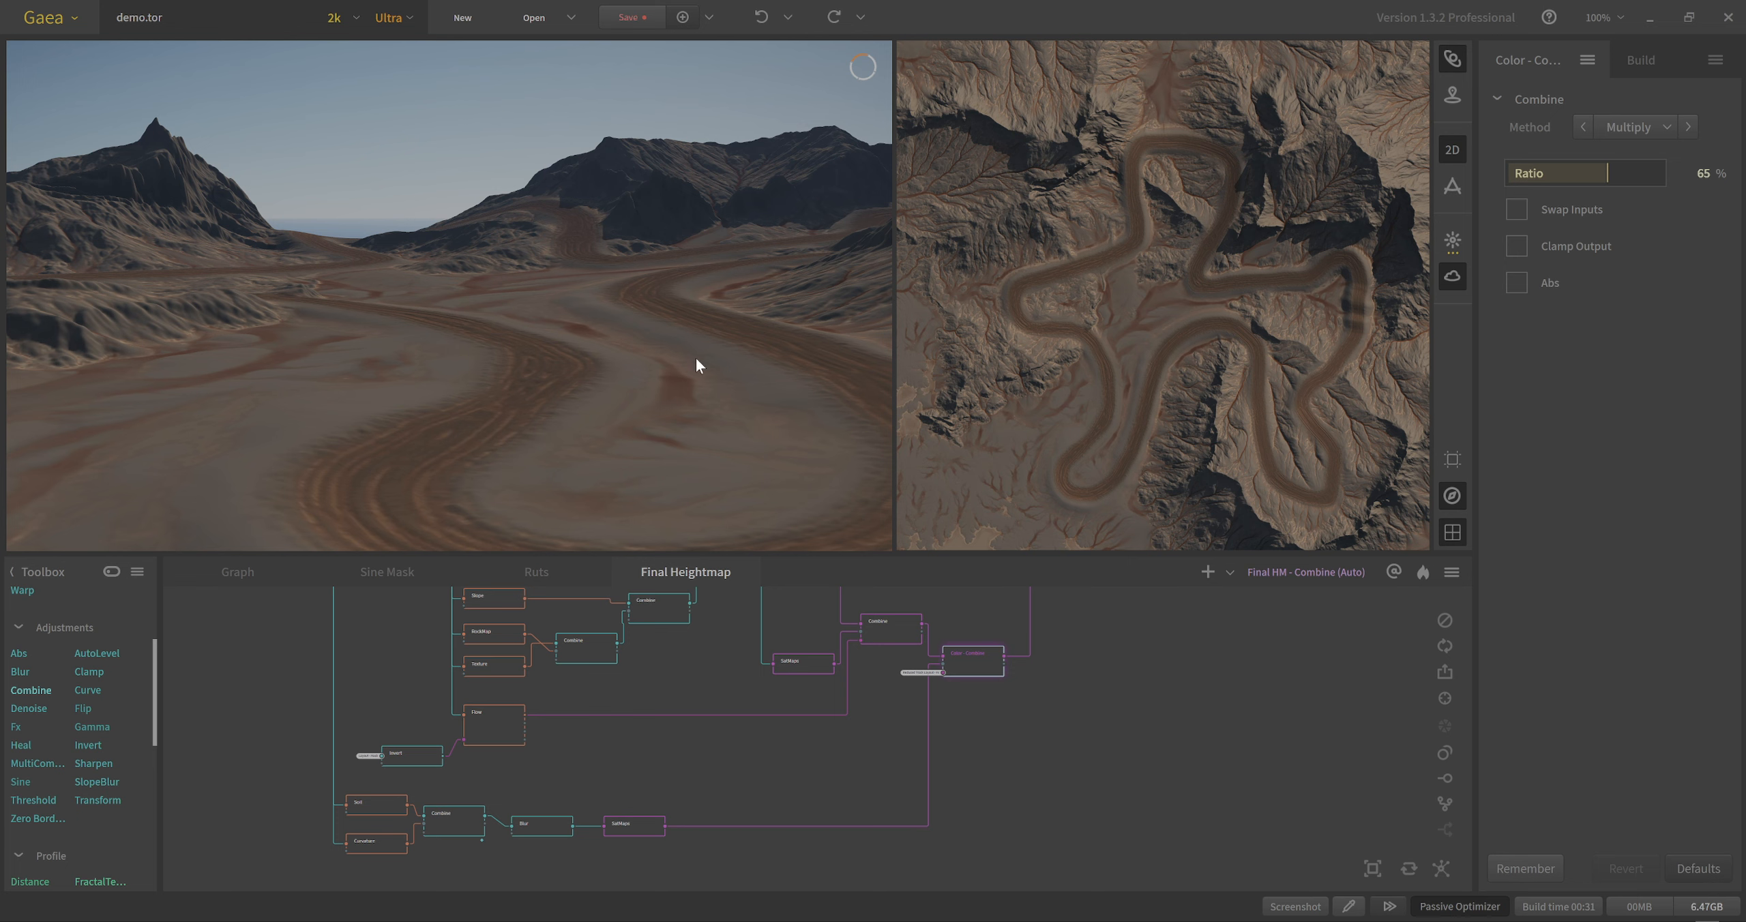
{"action": "mouse_move", "coordinate": [669, 401]}
{"action": "left_mouse_down"}
{"action": "mouse_move", "coordinate": [659, 388]}
{"action": "mouse_move", "coordinate": [676, 412]}
{"action": "left_mouse_up"}
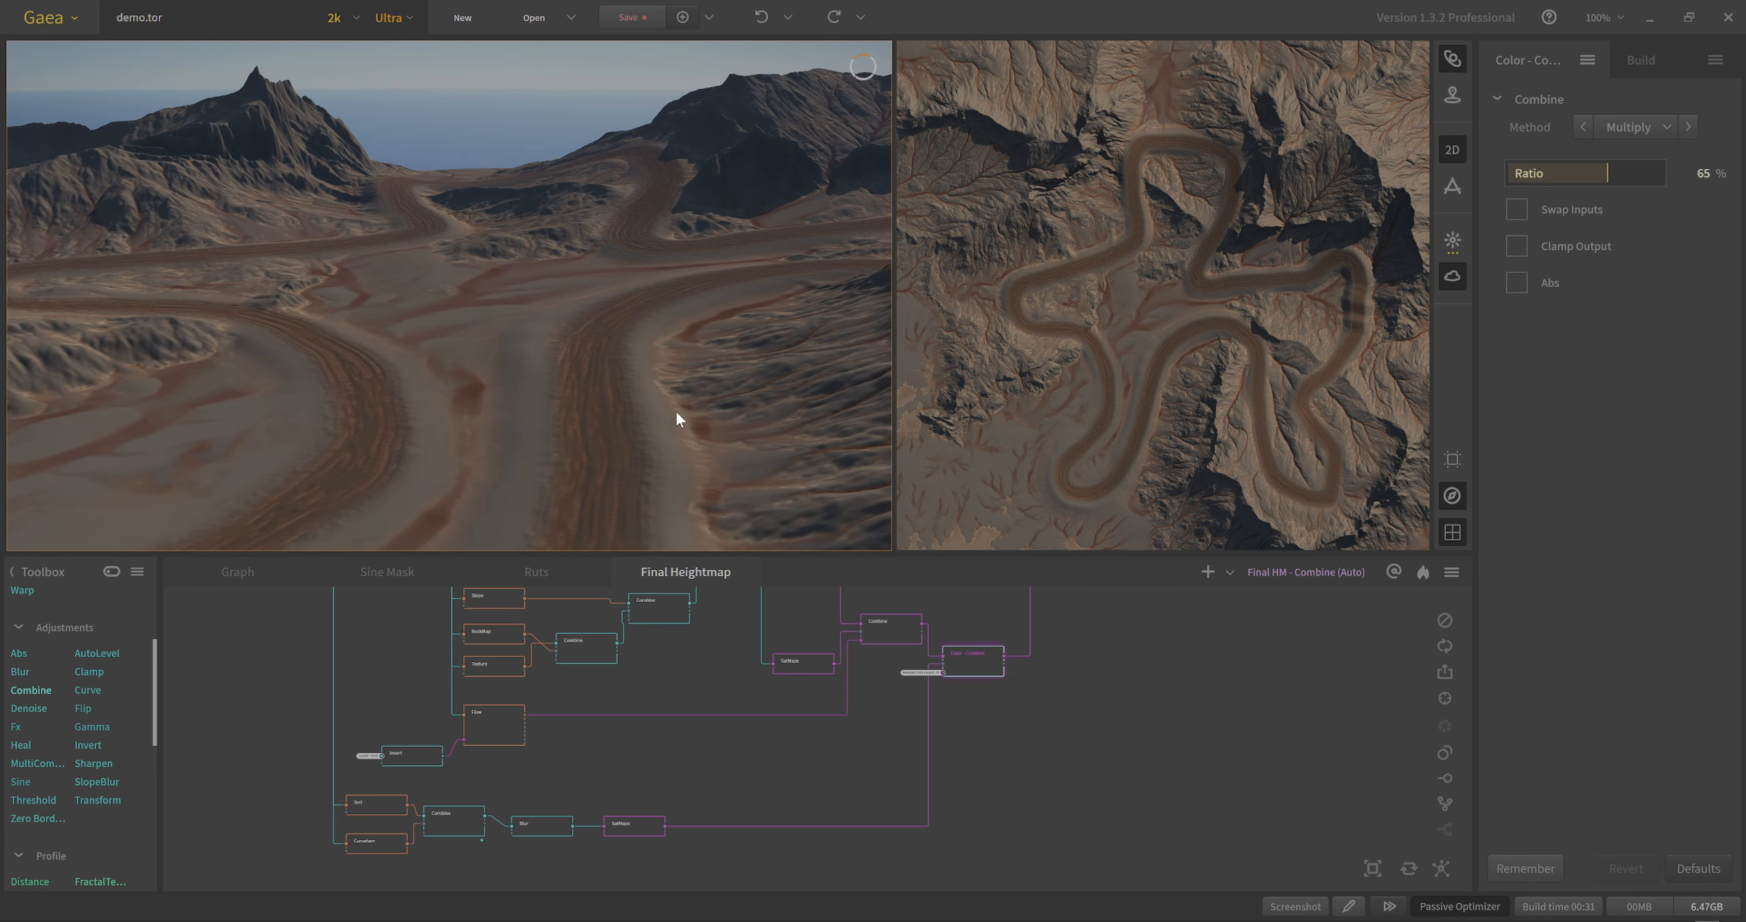
{"action": "left_click", "coordinate": [913, 630]}
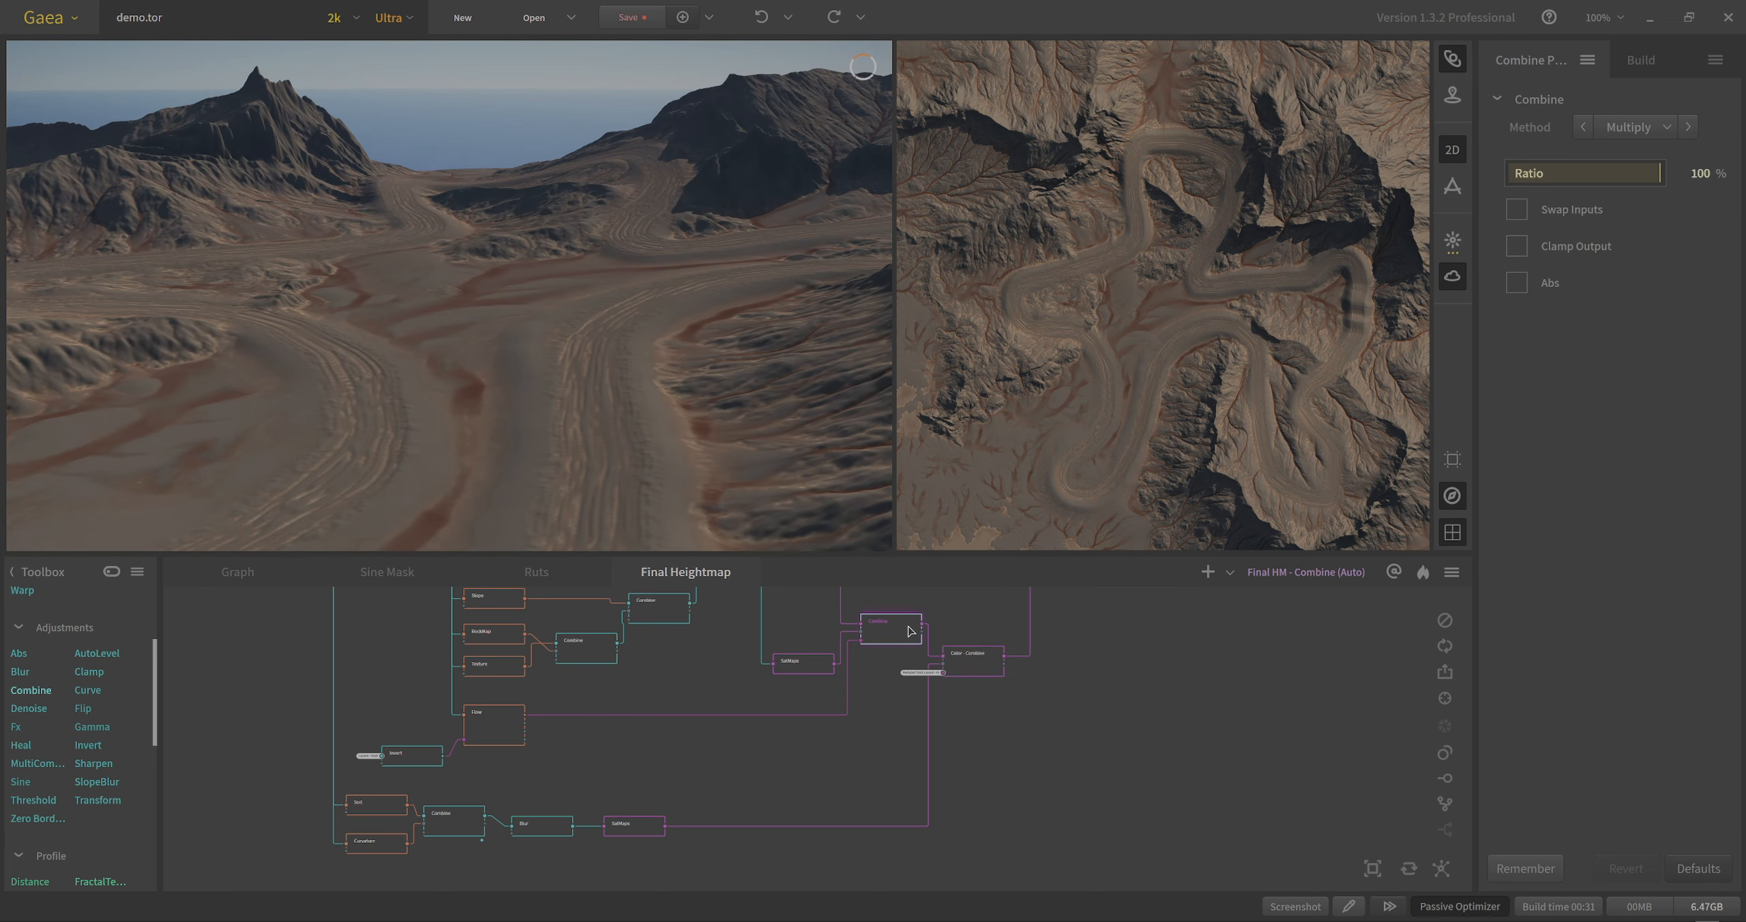
{"action": "left_click", "coordinate": [959, 665]}
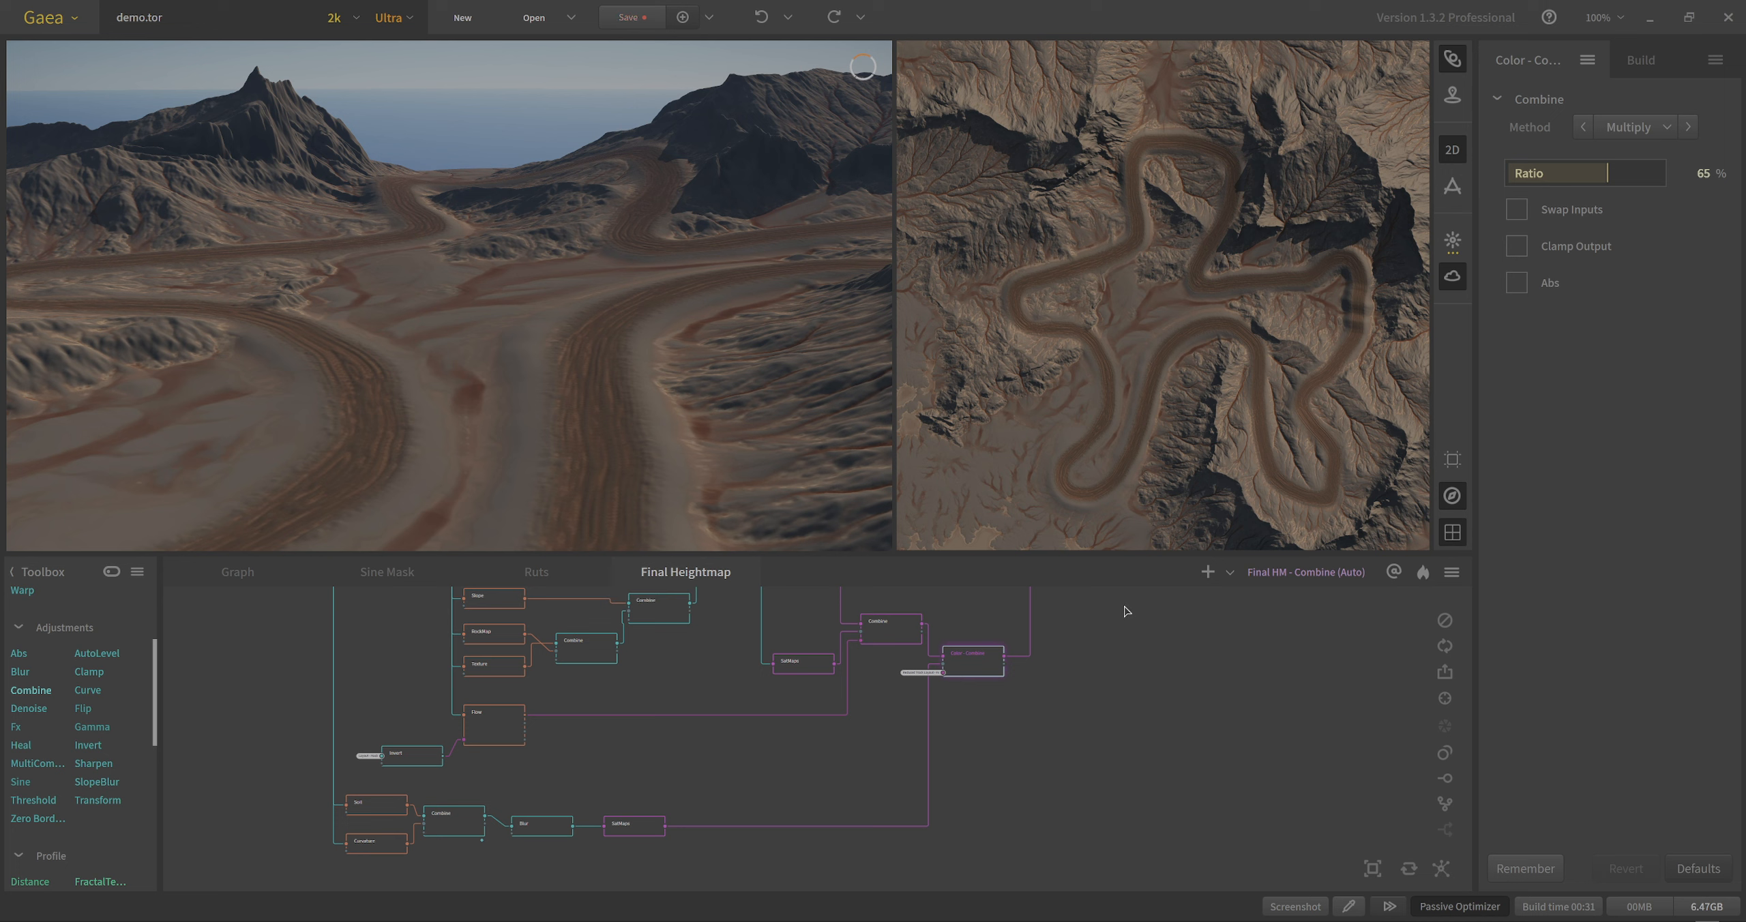
Follow the Color - Combine output to the Arboreal branch and inspect its SatMaps node and the Final Color - Combine node.
{"action": "middle_click_drag", "start_coordinate": [1106, 612], "coordinate": [1014, 810]}
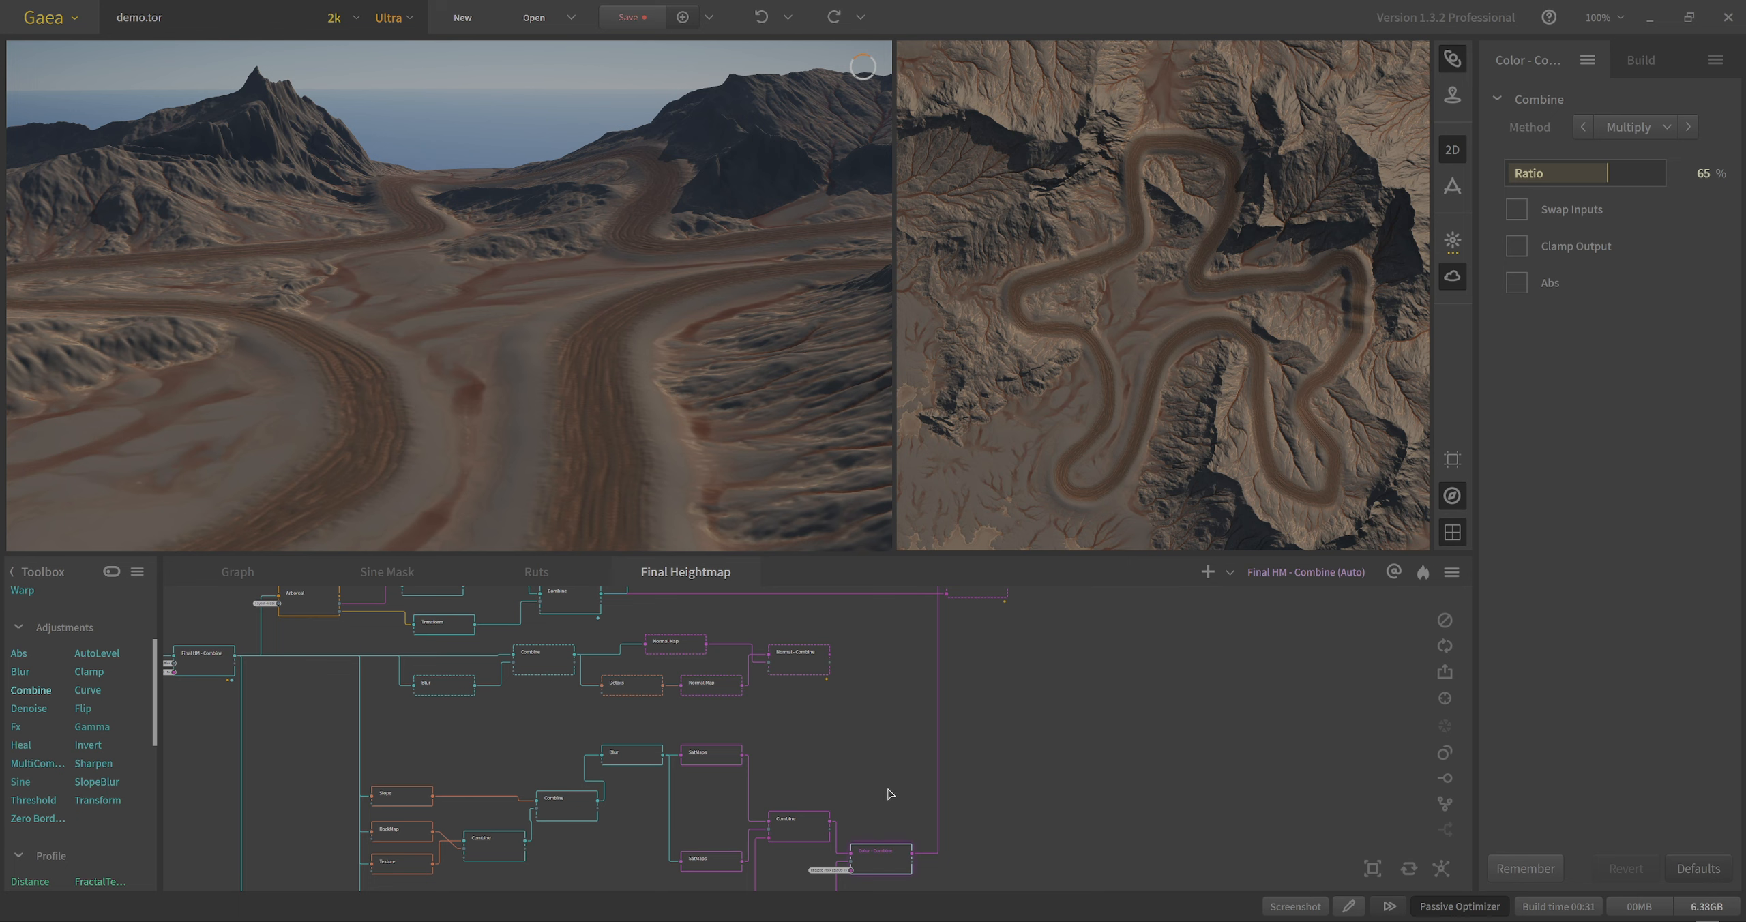
{"action": "middle_click_drag", "start_coordinate": [936, 691], "coordinate": [869, 789]}
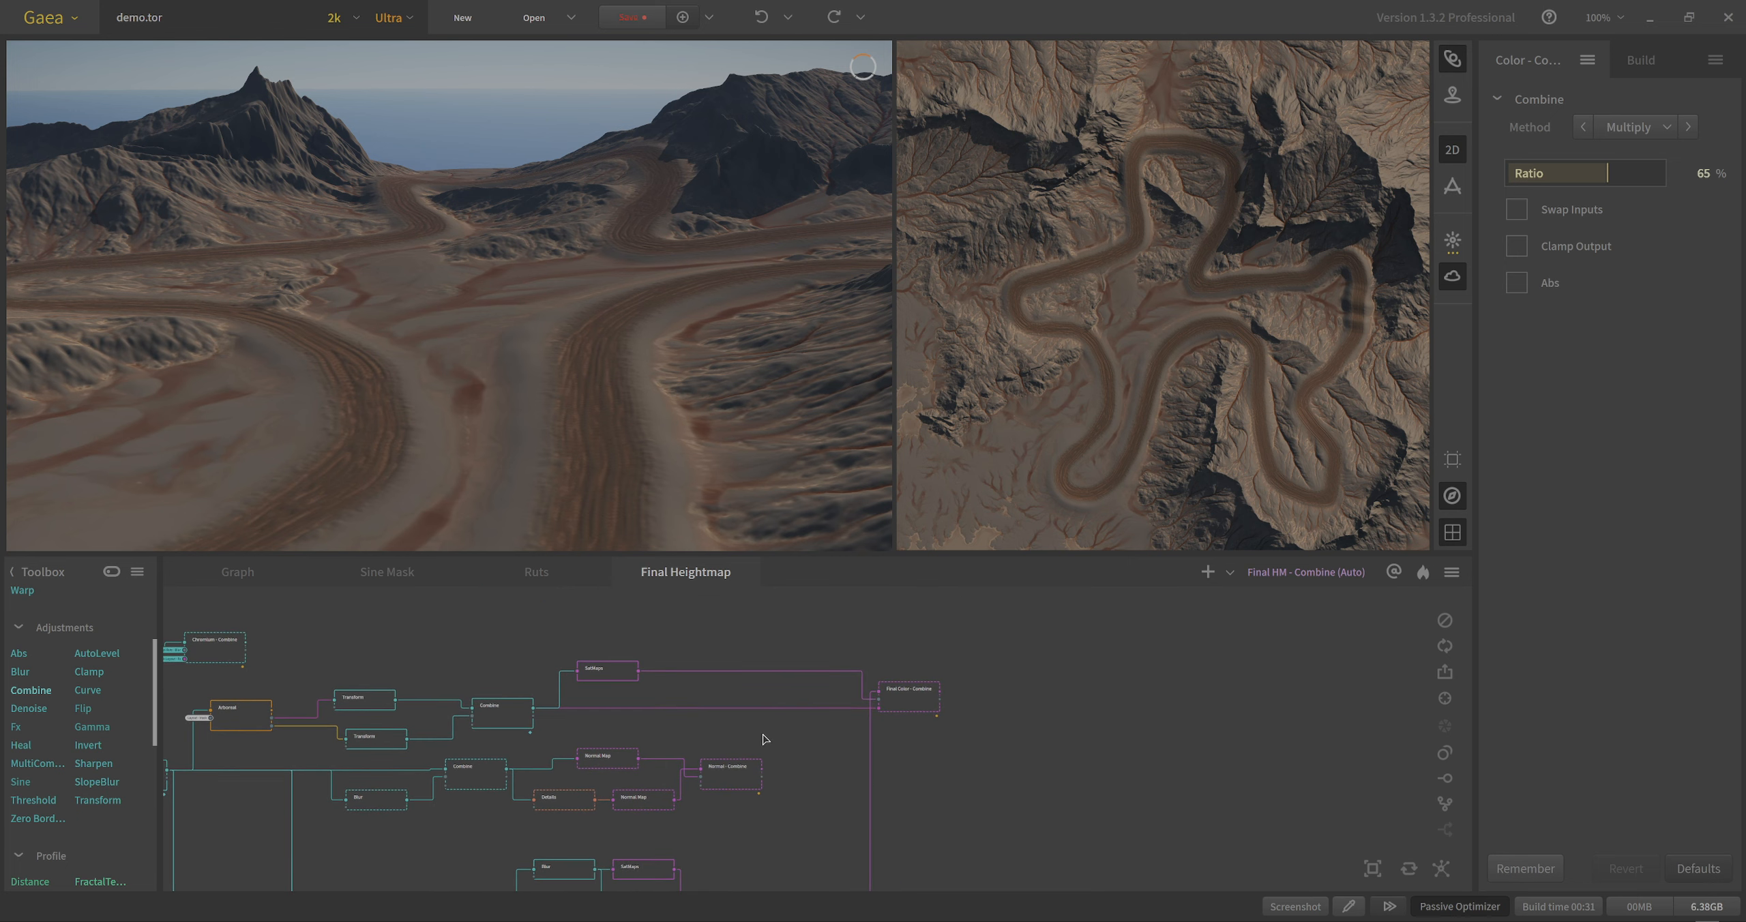
{"action": "left_click", "coordinate": [618, 679]}
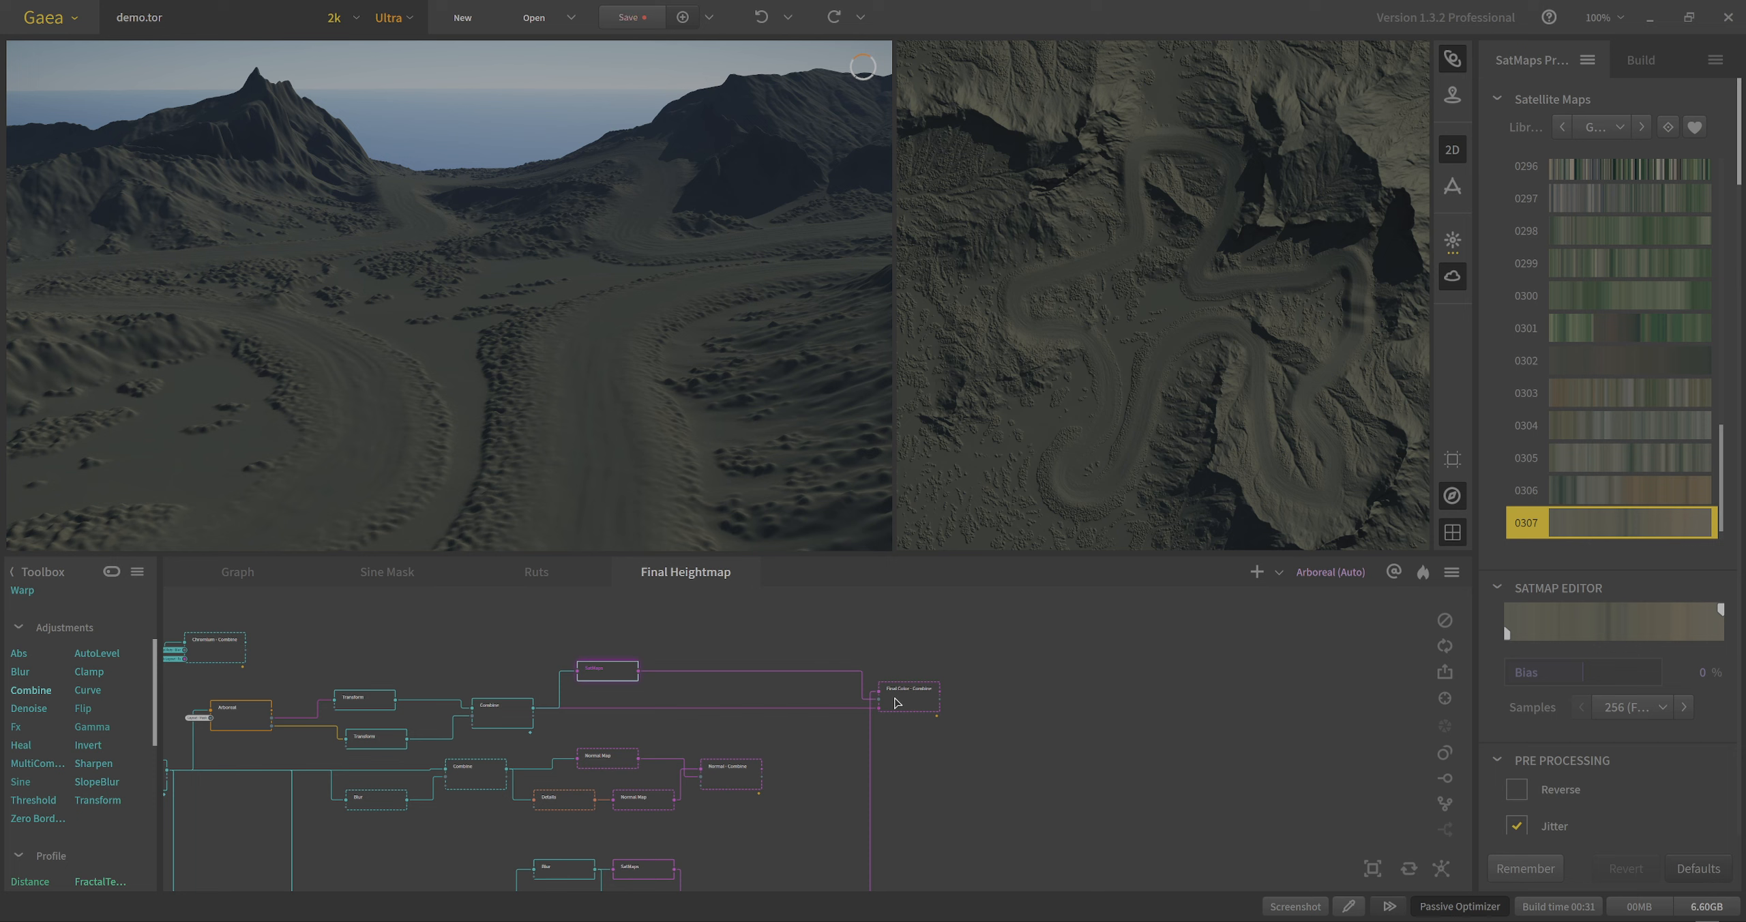
{"action": "left_click", "coordinate": [896, 703]}
Retrace the colour build-up through the upper SatMaps node, the Flow-blended Combine and the Color - Combine node.
{"action": "middle_click_drag", "start_coordinate": [986, 853], "coordinate": [986, 658]}
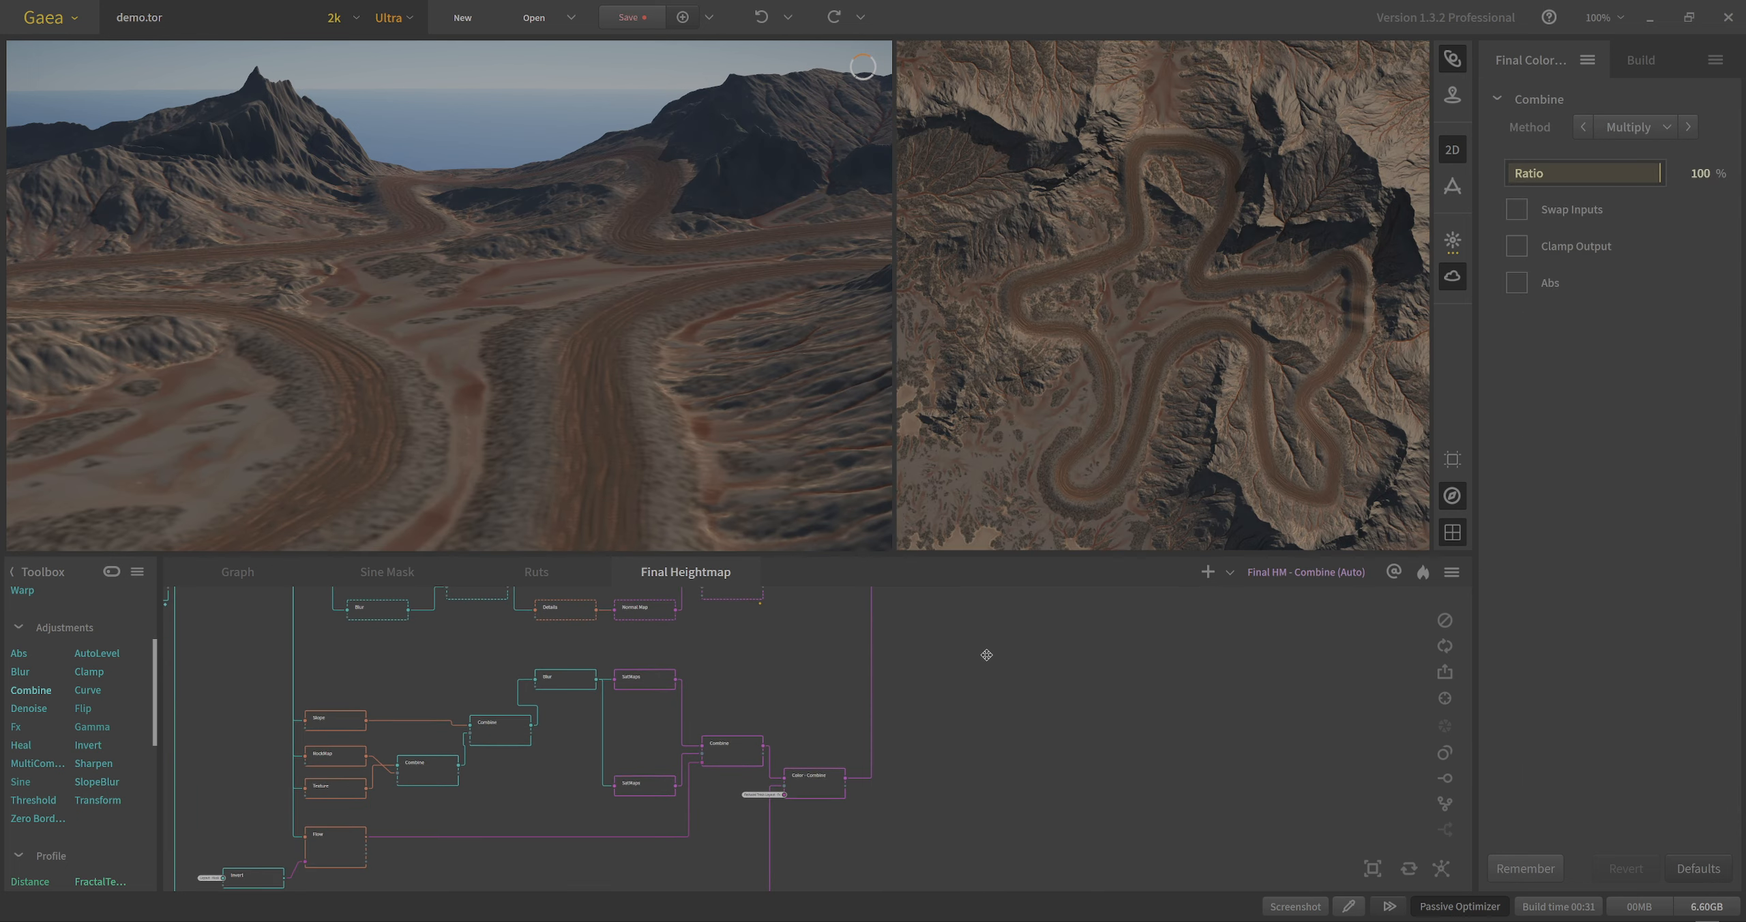
{"action": "left_click", "coordinate": [737, 750]}
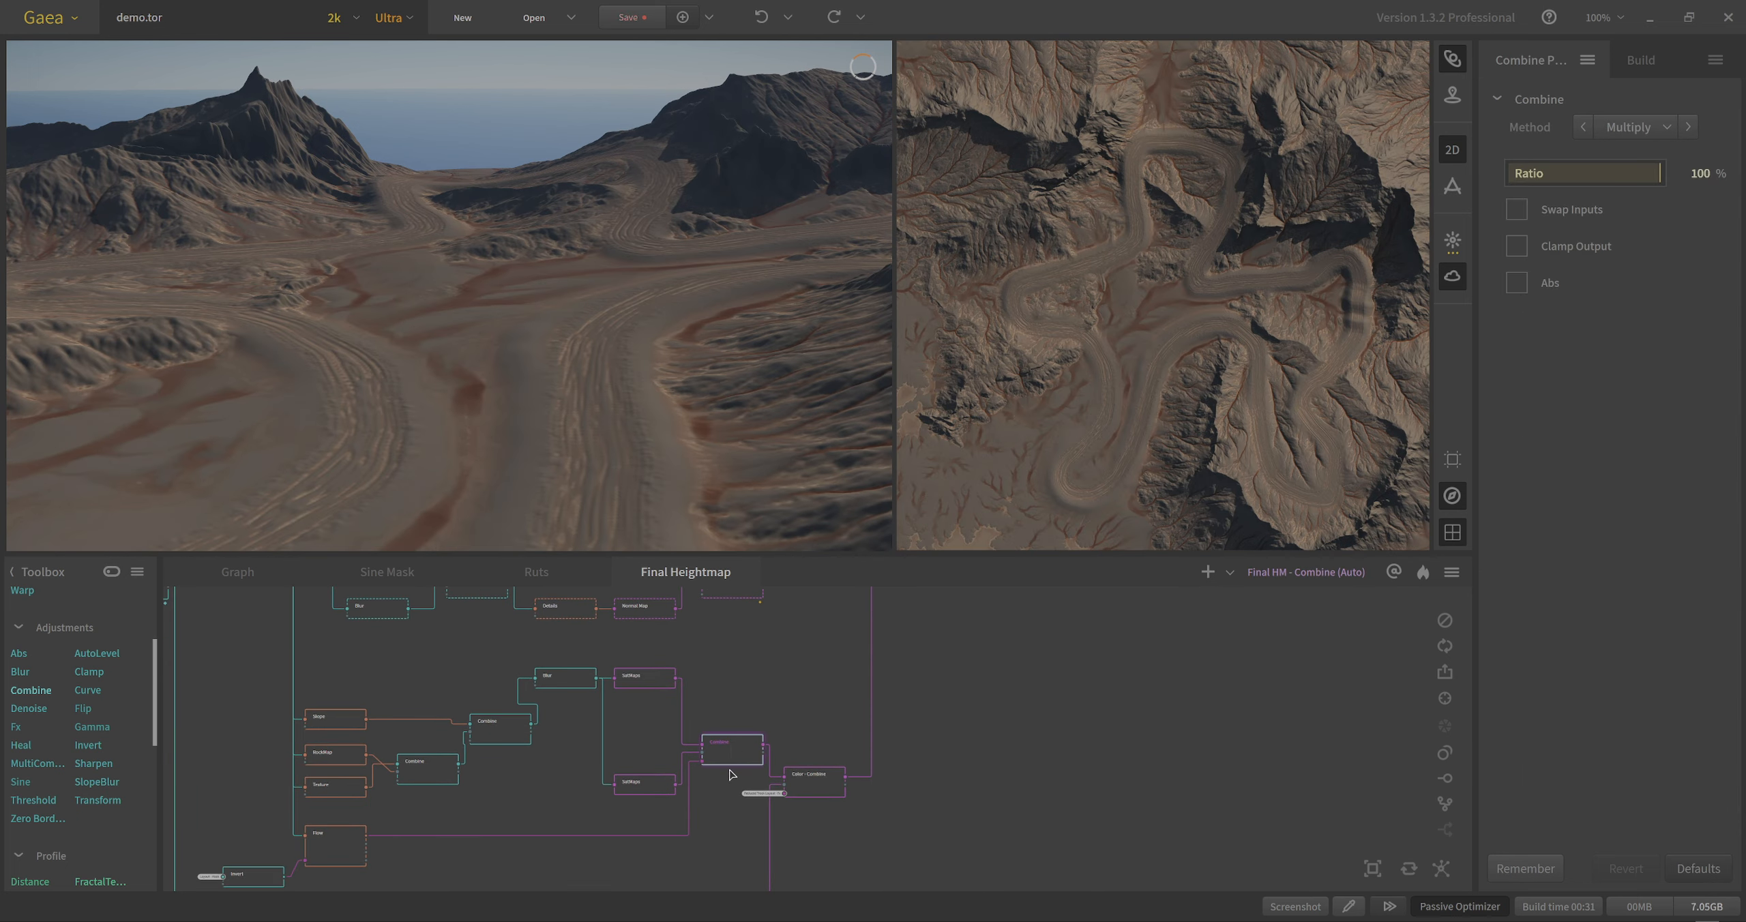
{"action": "left_click", "coordinate": [644, 678]}
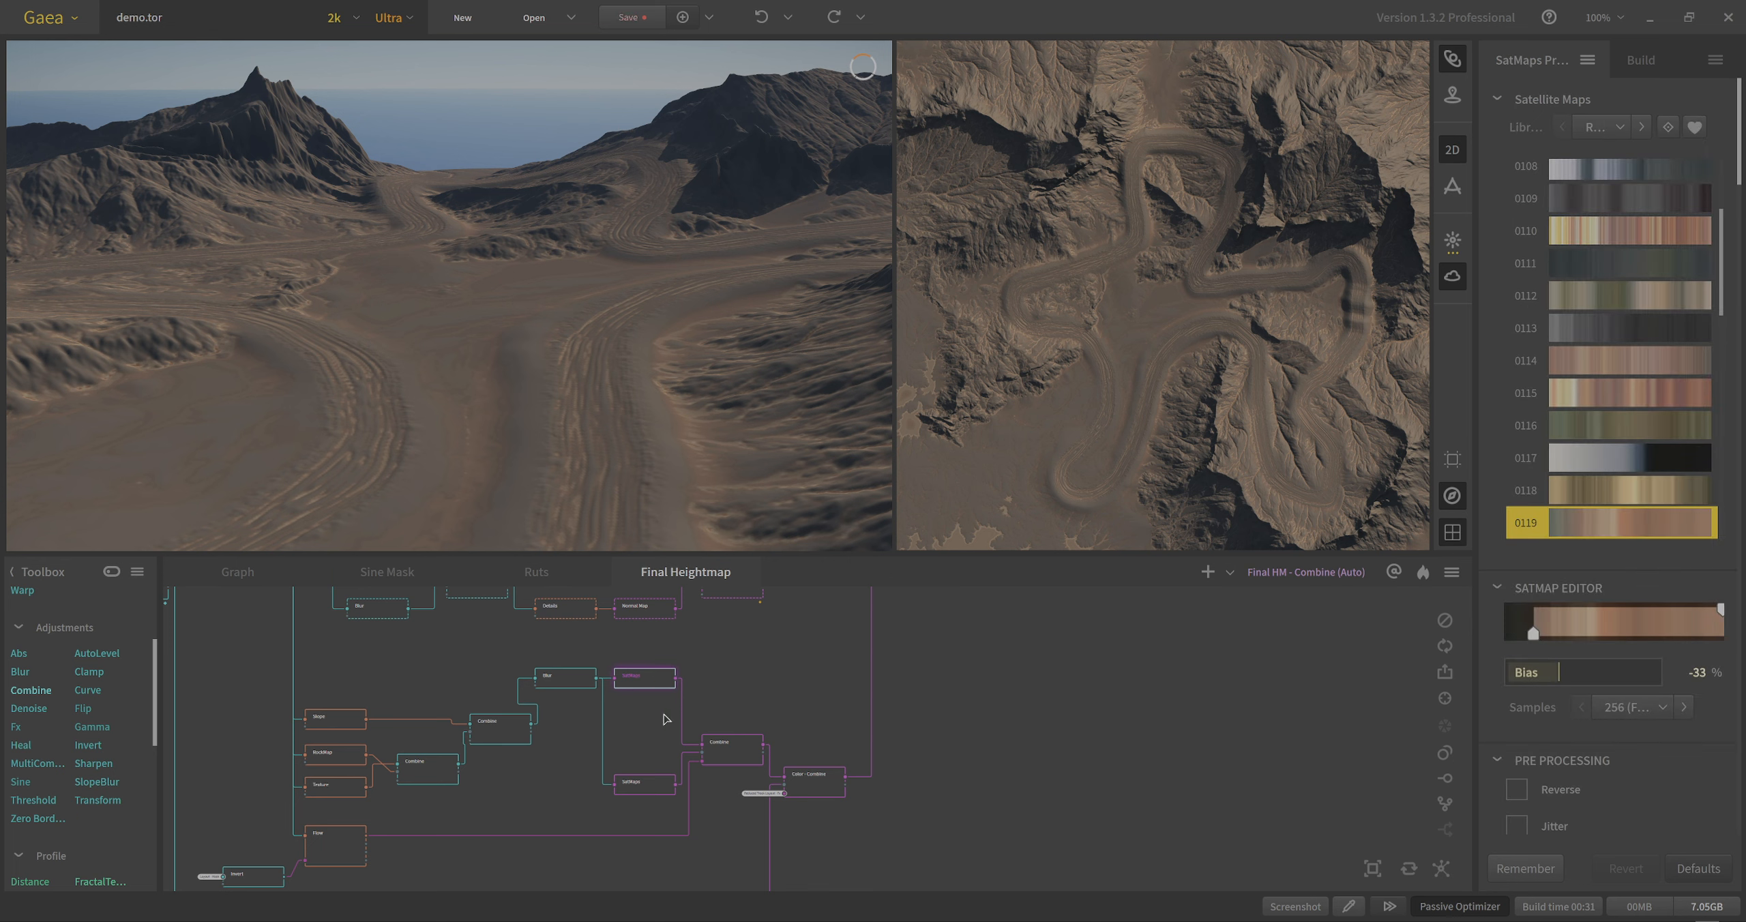
{"action": "left_click", "coordinate": [733, 753]}
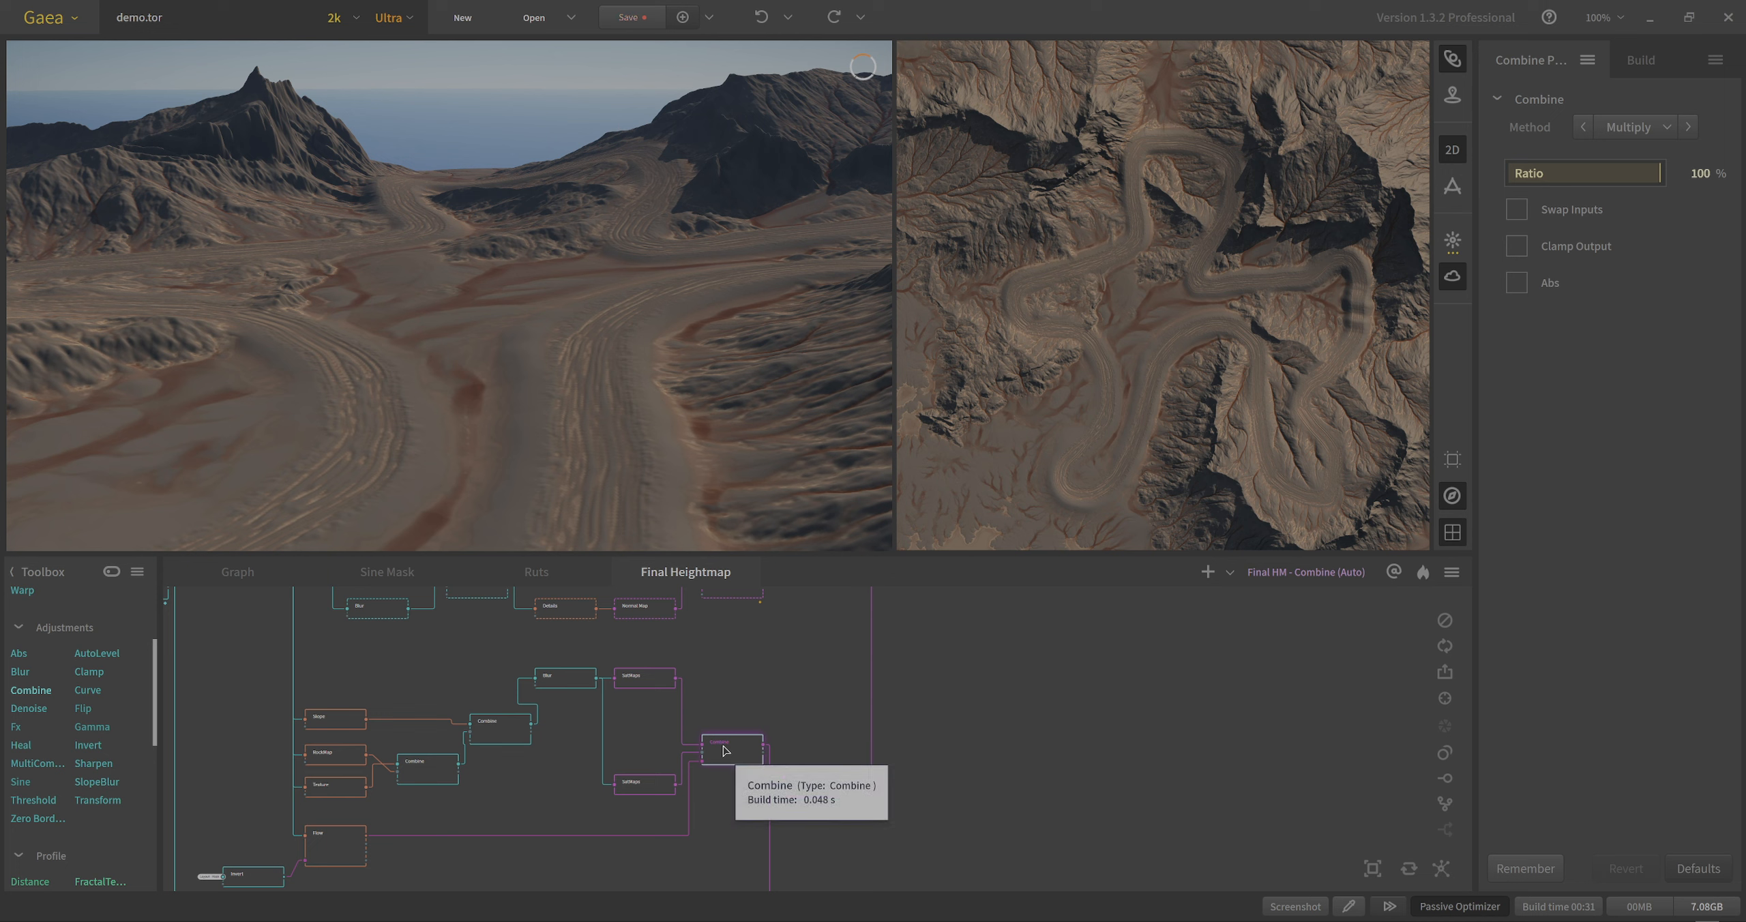
{"action": "left_click", "coordinate": [819, 784]}
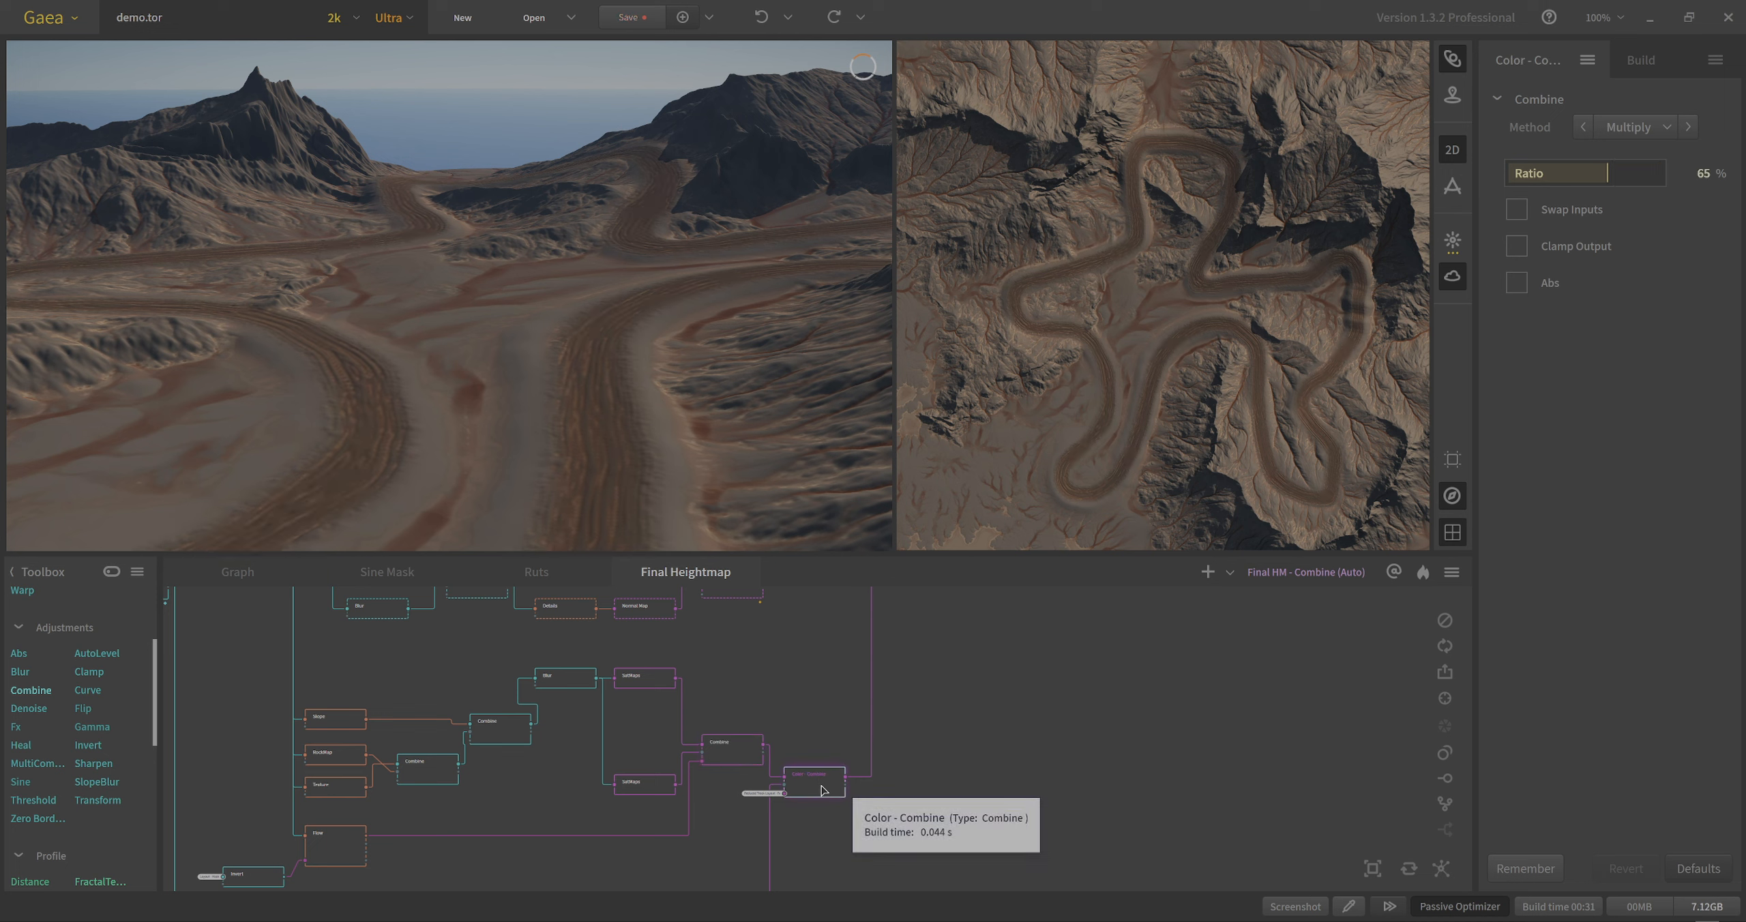
Examine the Final Color - Combine result on the terrain and track from several viewing angles.
{"action": "middle_click_drag", "start_coordinate": [1009, 676], "coordinate": [971, 797]}
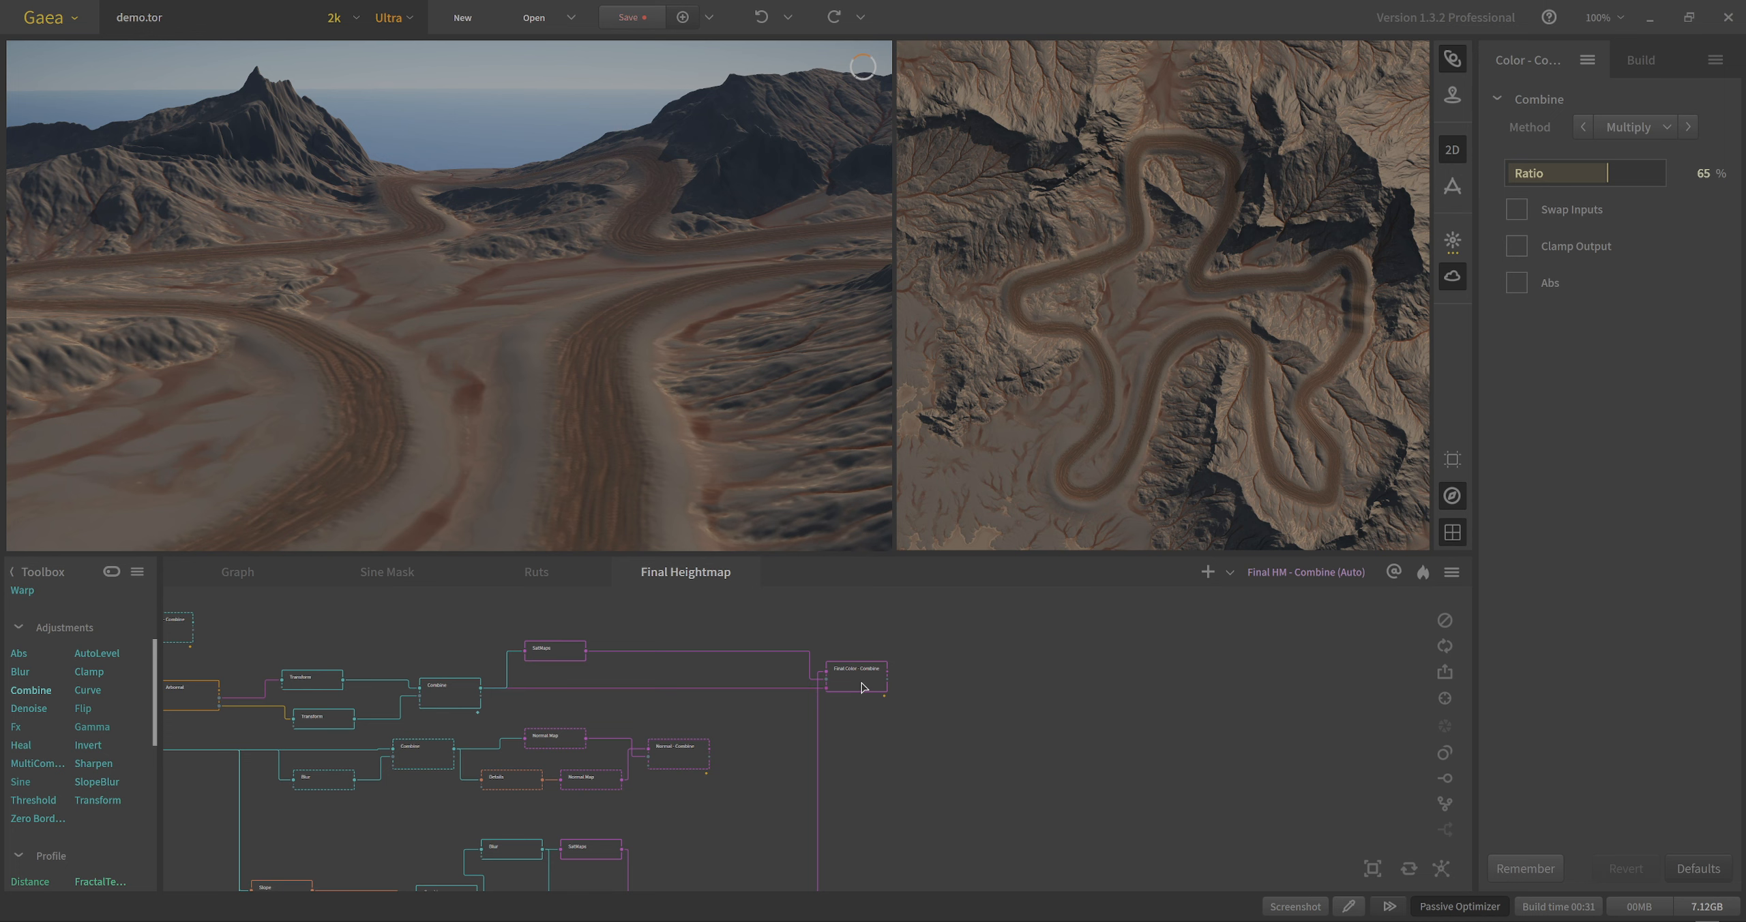
{"action": "left_click", "coordinate": [862, 687]}
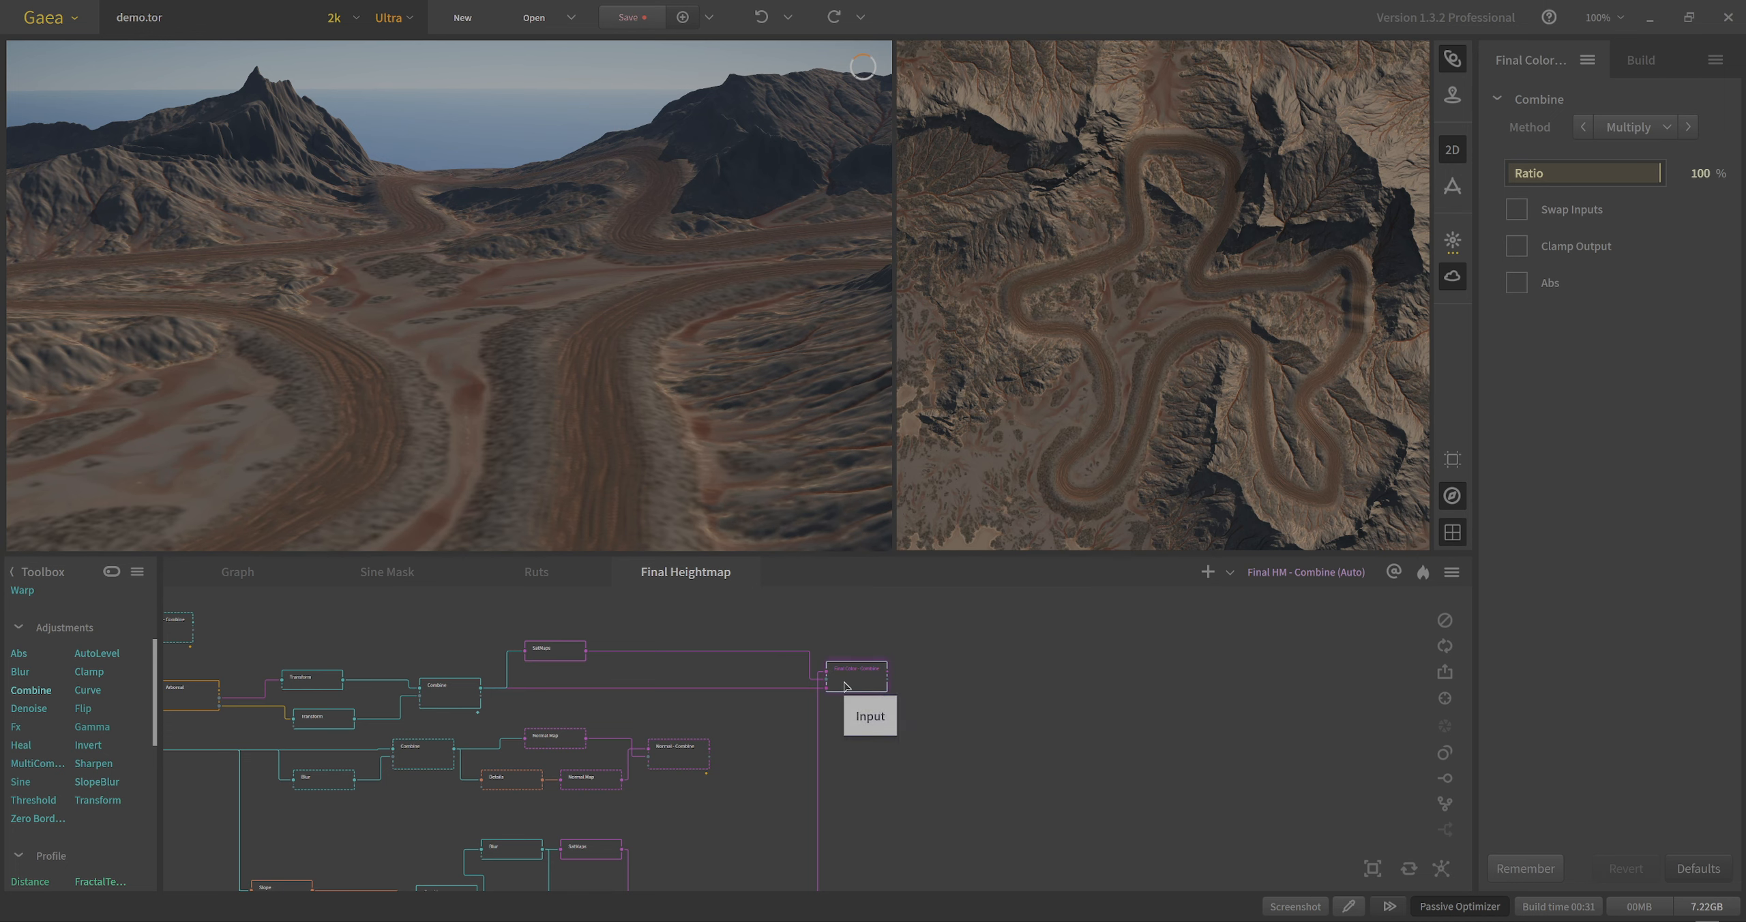
{"action": "left_click_drag", "start_coordinate": [625, 500], "coordinate": [645, 452]}
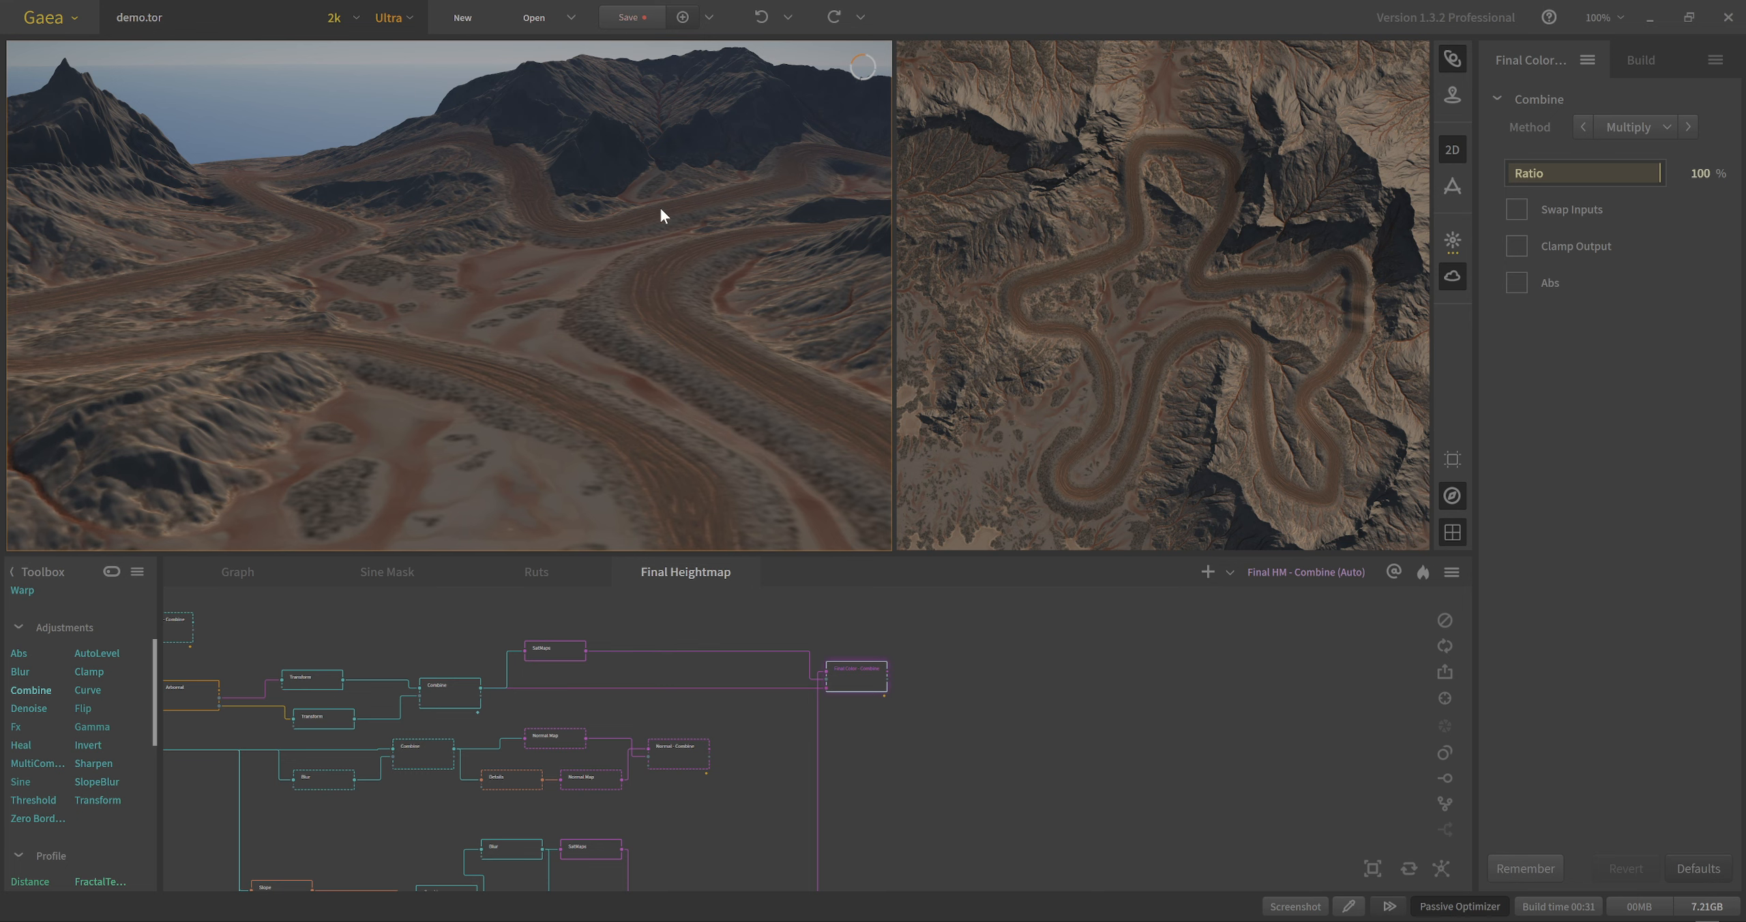
{"action": "left_click_drag", "start_coordinate": [736, 181], "coordinate": [738, 246]}
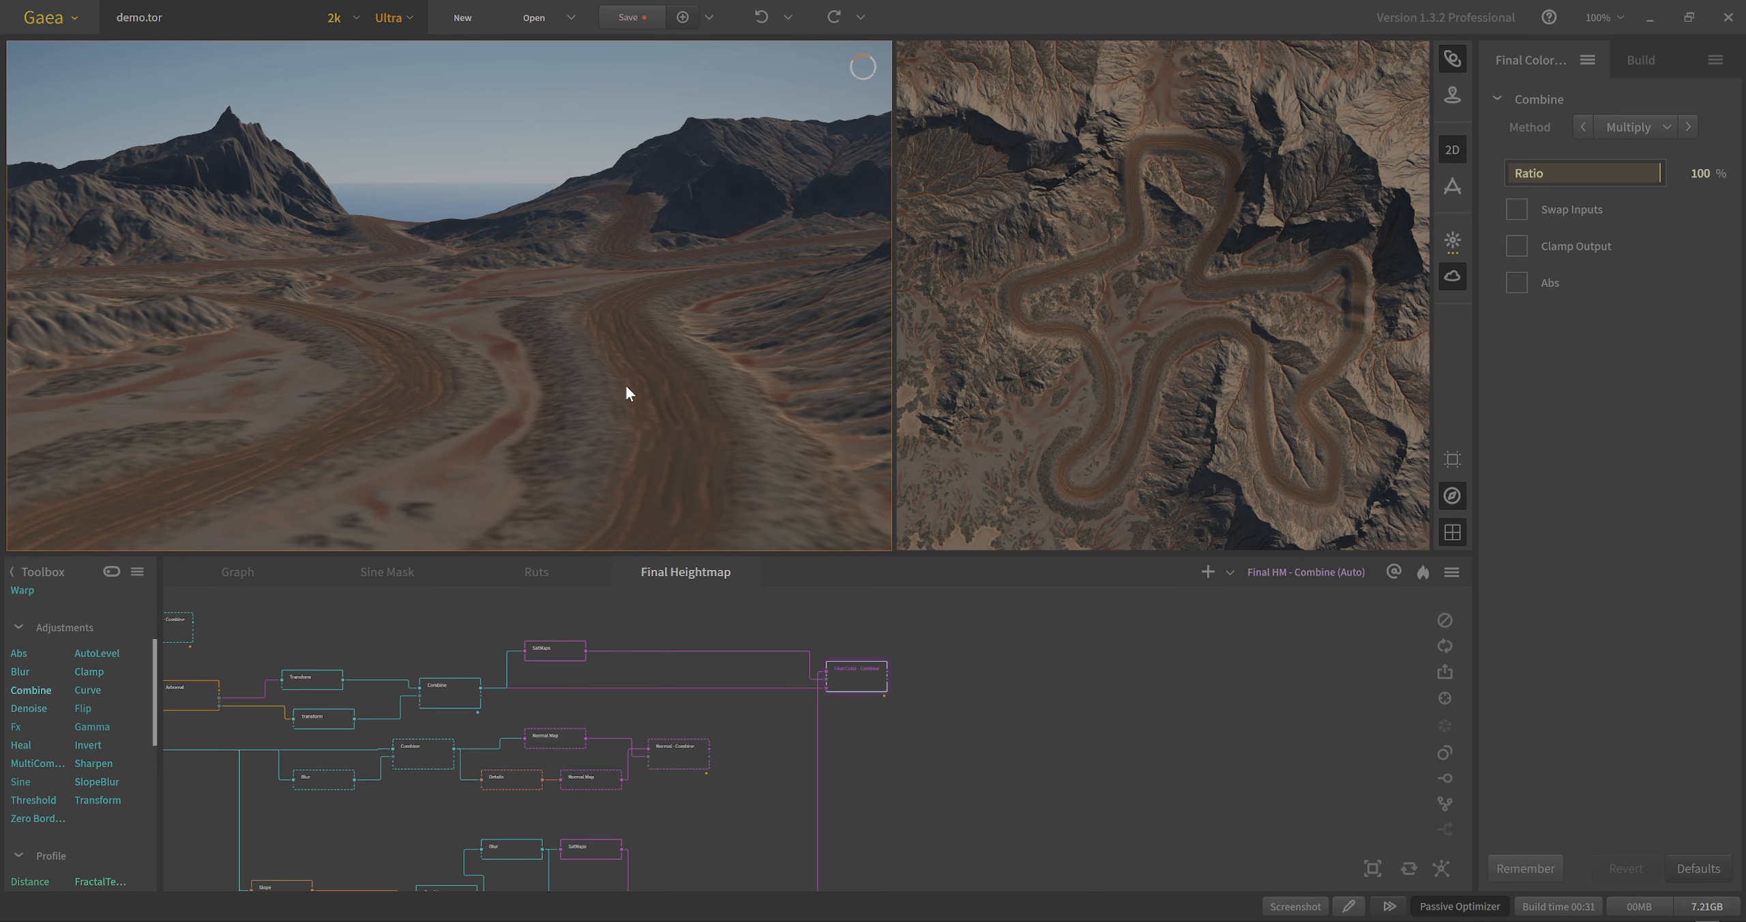
Compare the source File heightmap with the Final Color - Combine result on the terrain.
{"action": "left_click_drag", "start_coordinate": [650, 364], "coordinate": [692, 341]}
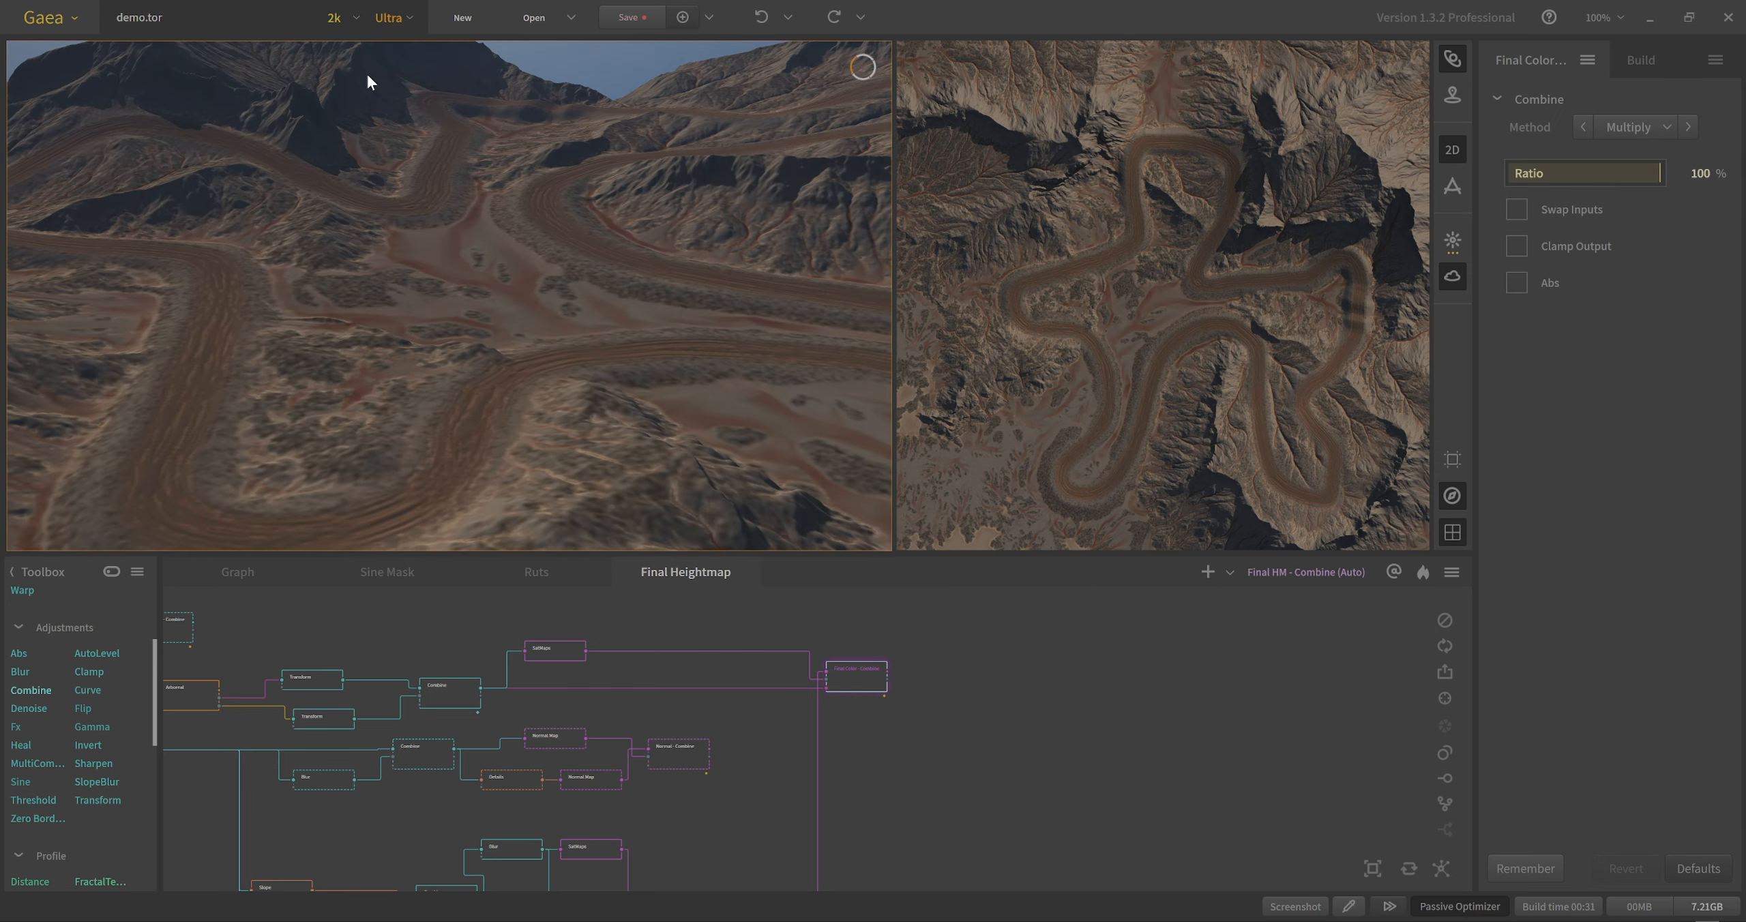
{"action": "left_click_drag", "start_coordinate": [340, 217], "coordinate": [334, 209]}
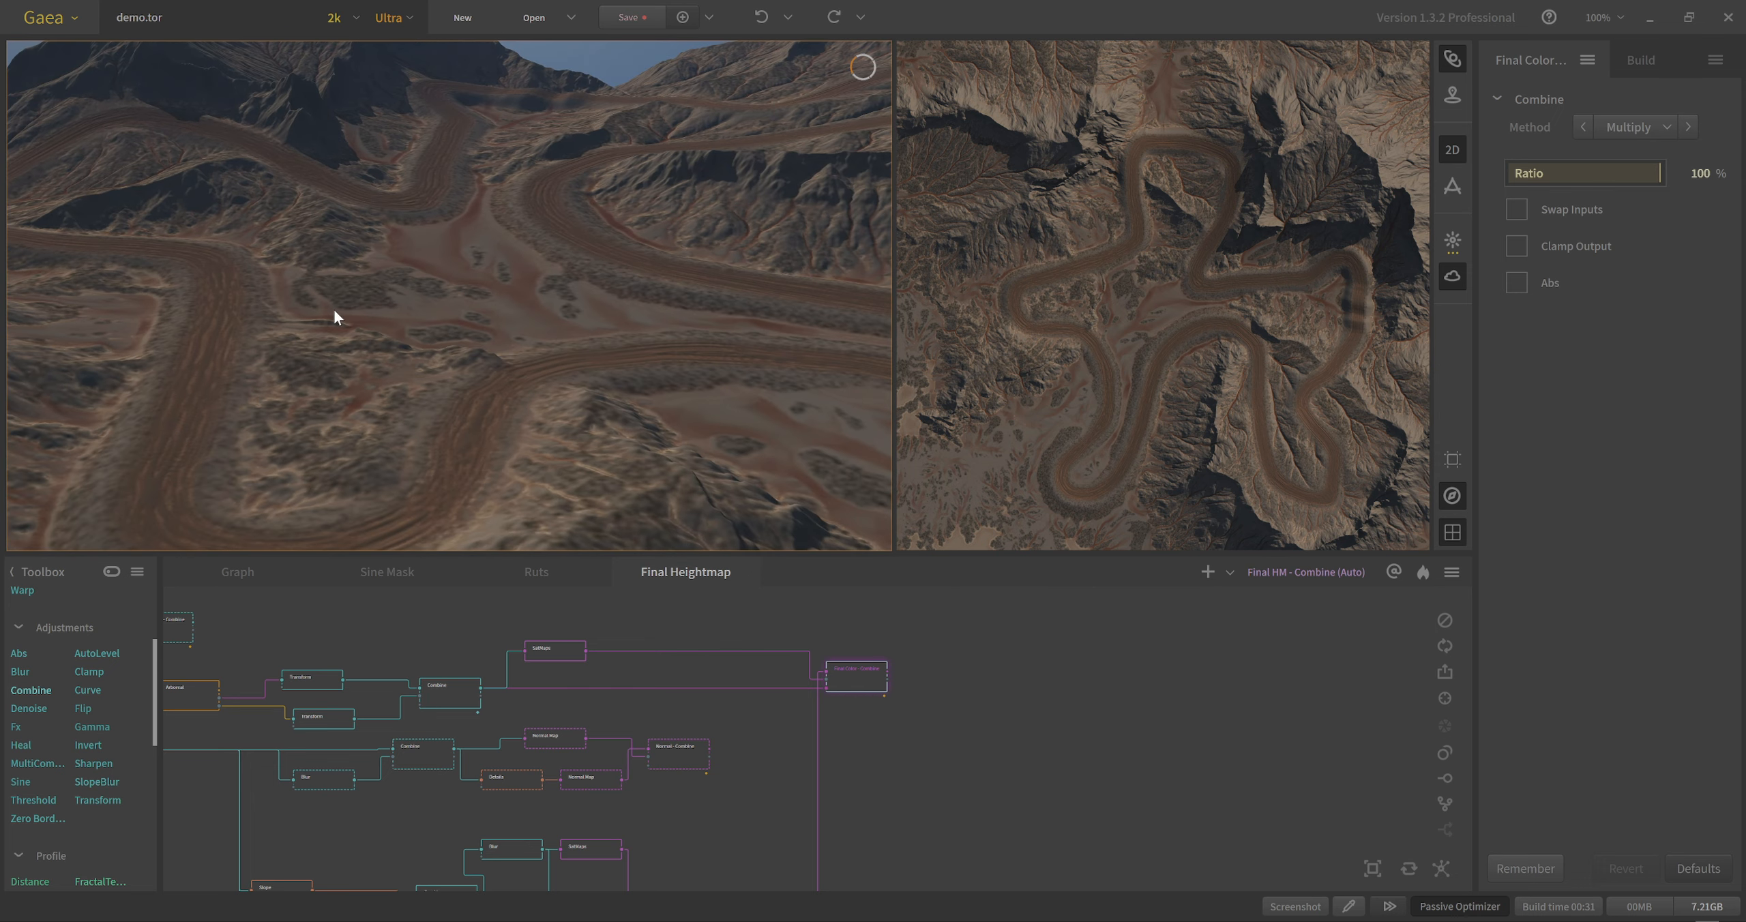
{"action": "middle_click_drag", "start_coordinate": [561, 708], "coordinate": [1044, 710]}
{"action": "middle_click_drag", "start_coordinate": [361, 757], "coordinate": [418, 755]}
{"action": "left_click", "coordinate": [343, 742]}
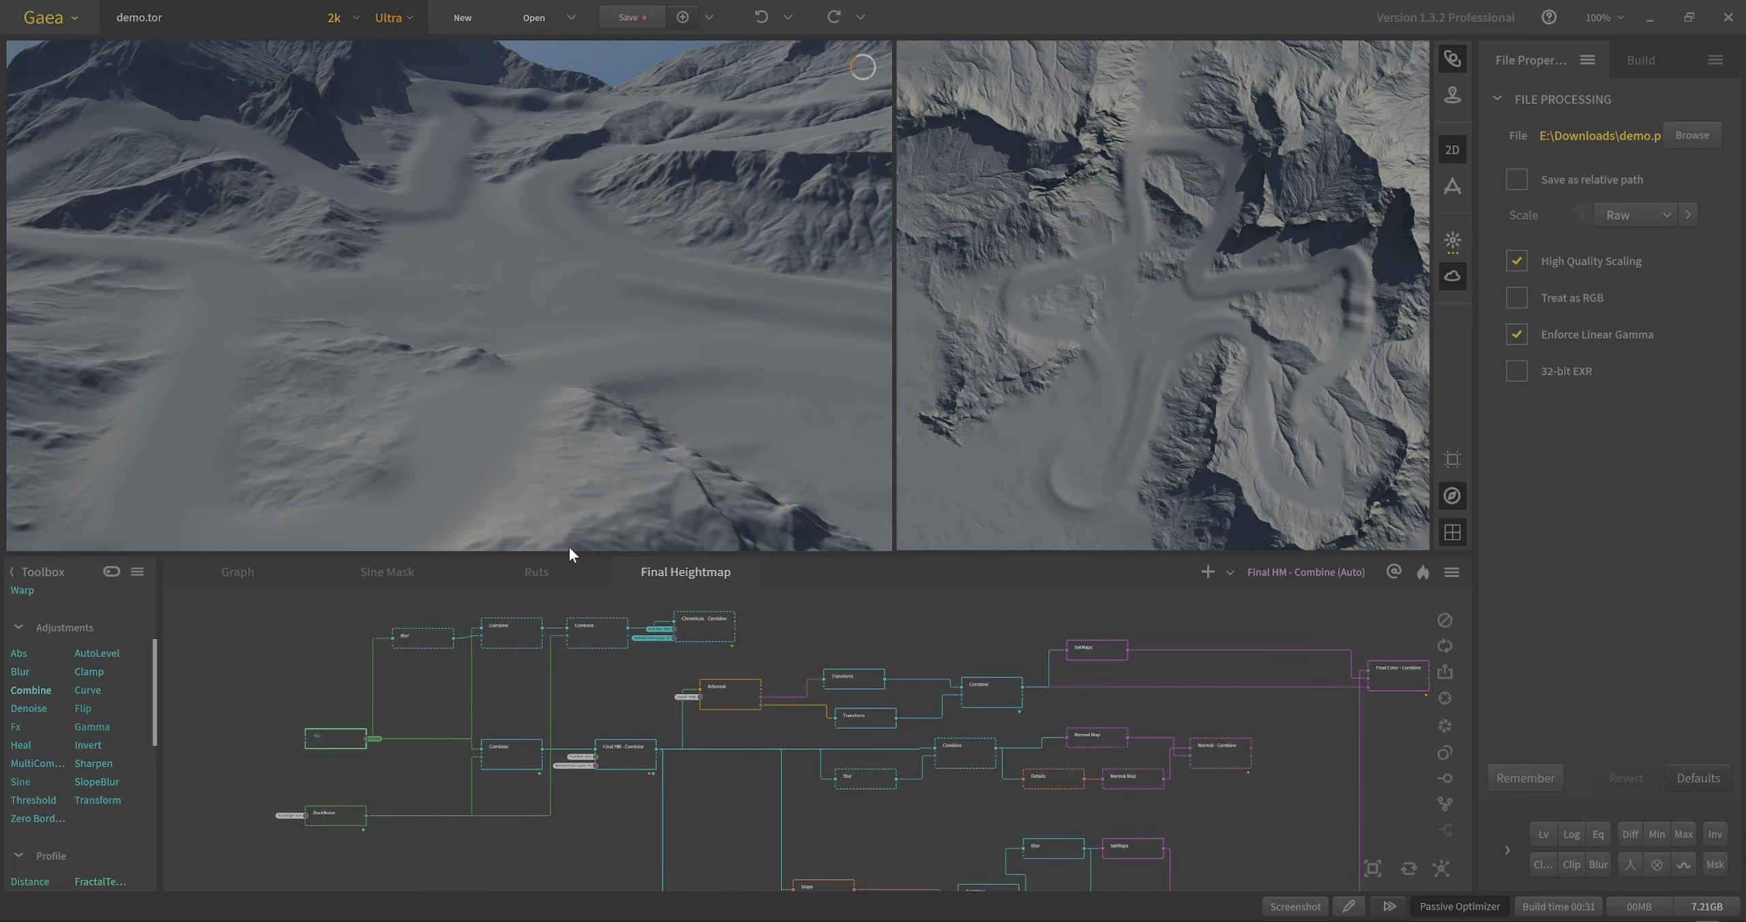
{"action": "middle_click_drag", "start_coordinate": [1395, 688], "coordinate": [1041, 710]}
{"action": "left_click", "coordinate": [1041, 710]}
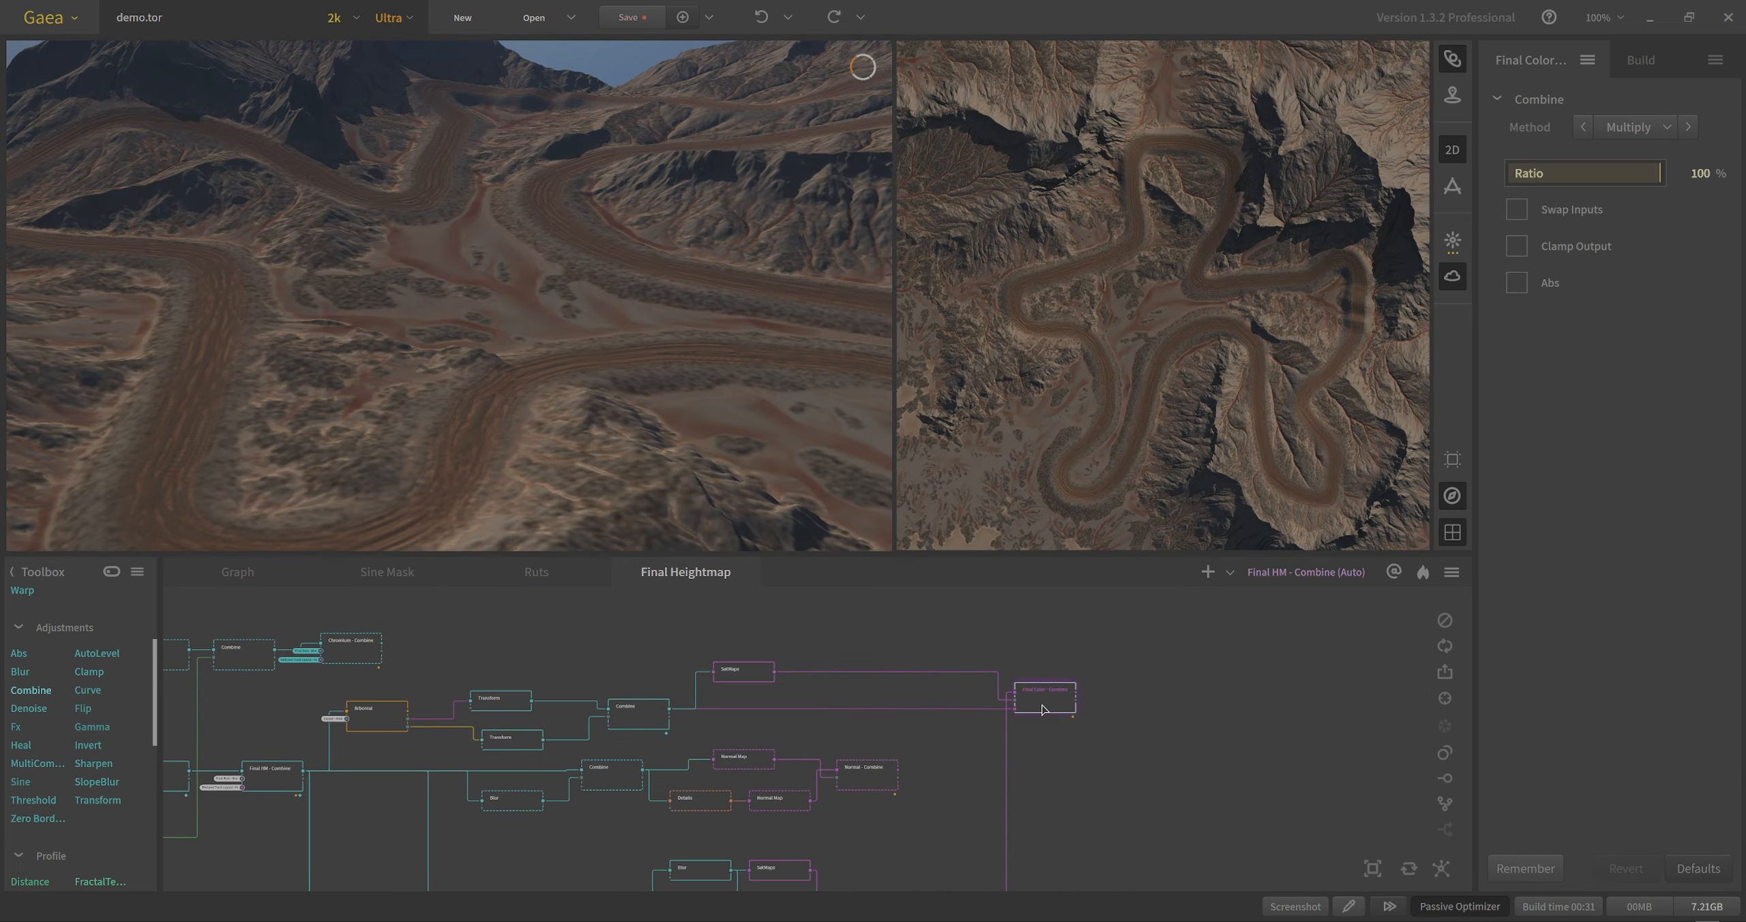
Examine the coloured track from a low angle and trace the graph from the File node to Final Color - Combine.
{"action": "left_click_drag", "start_coordinate": [591, 327], "coordinate": [556, 328]}
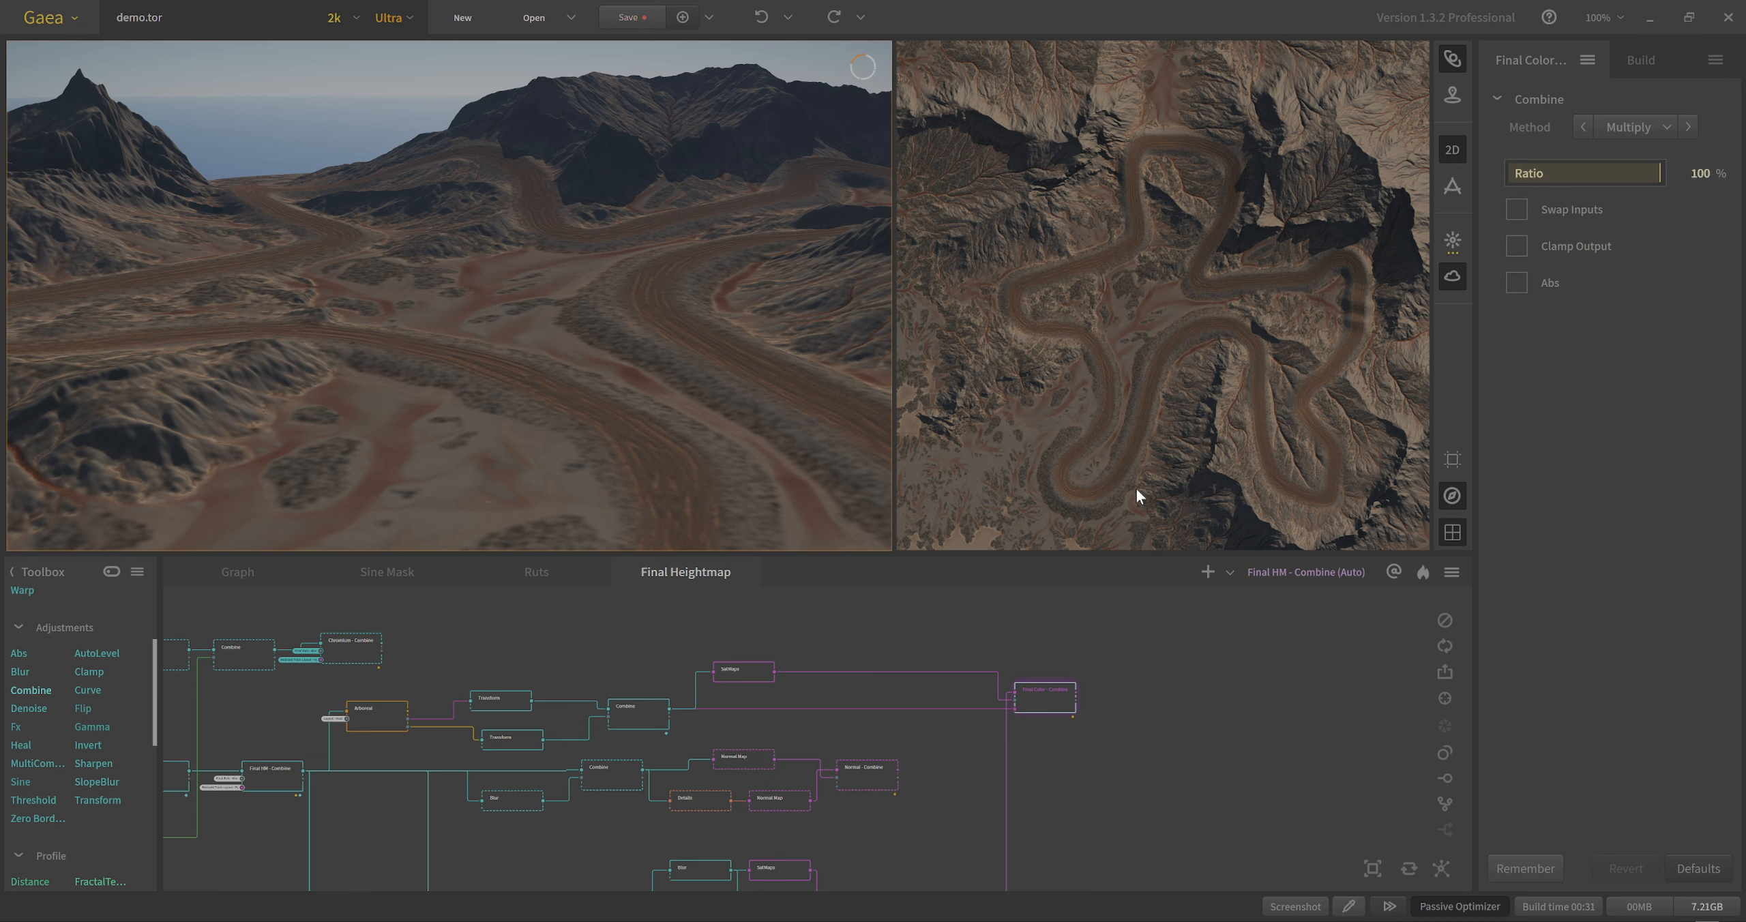
{"action": "middle_click_drag", "start_coordinate": [573, 741], "coordinate": [950, 683]}
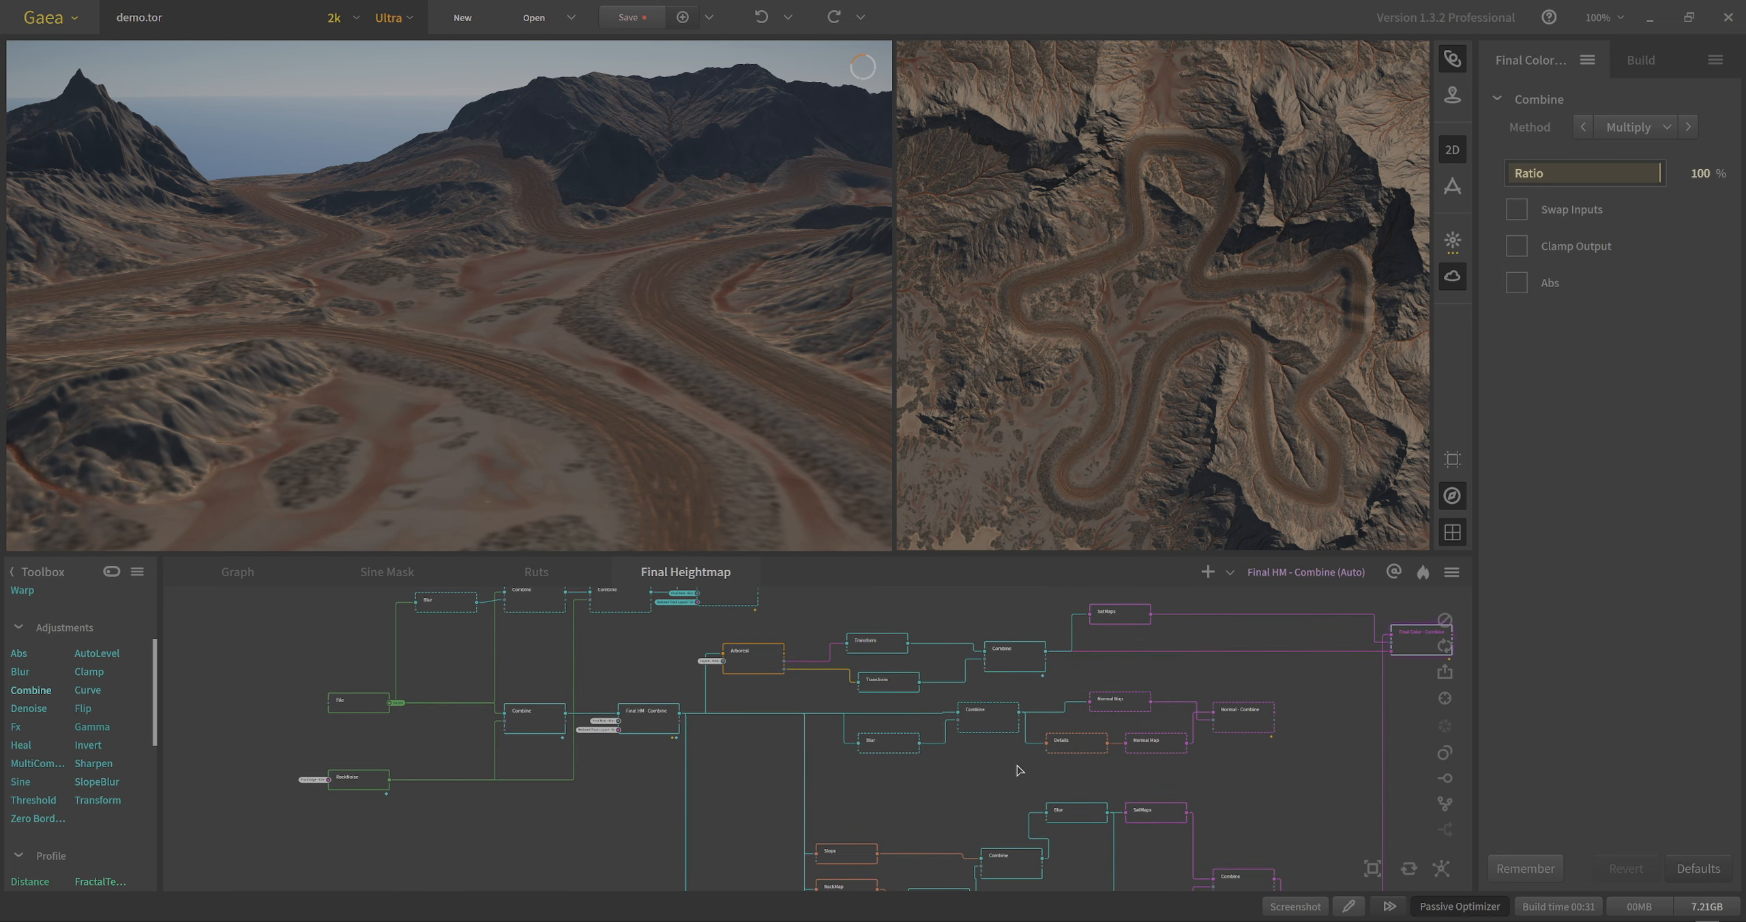
{"action": "middle_click_drag", "start_coordinate": [1186, 721], "coordinate": [1006, 763]}
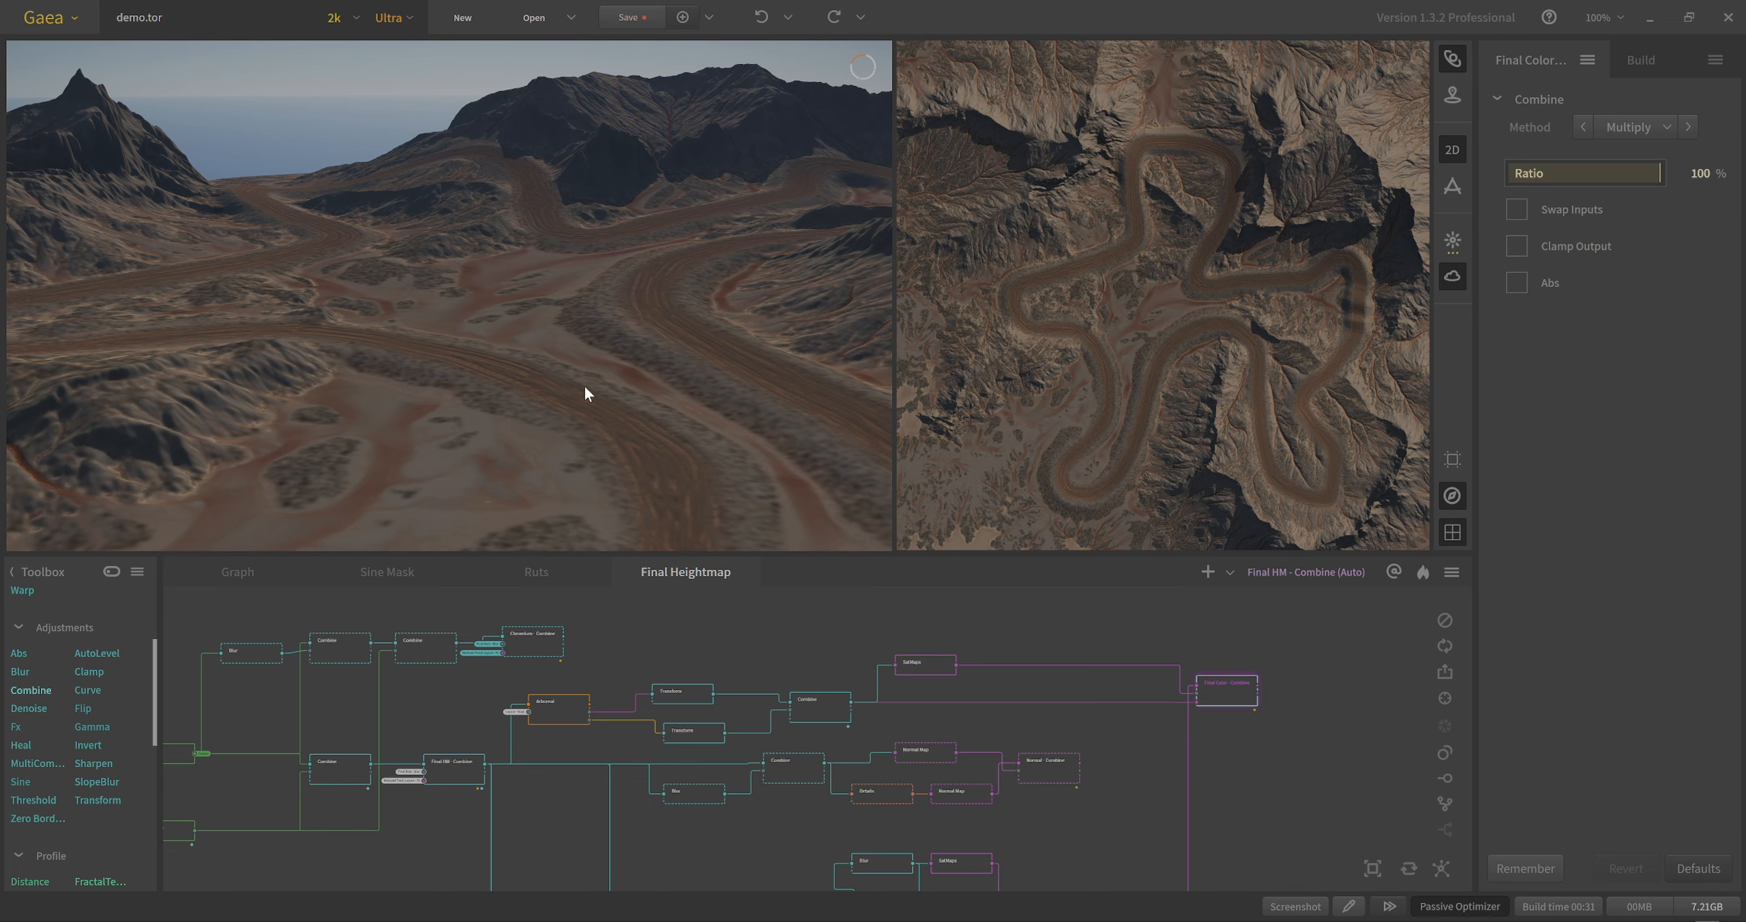
{"action": "mouse_move", "coordinate": [585, 386]}
{"action": "left_mouse_down"}
{"action": "mouse_move", "coordinate": [578, 372]}
{"action": "mouse_move", "coordinate": [579, 390]}
{"action": "left_mouse_up"}
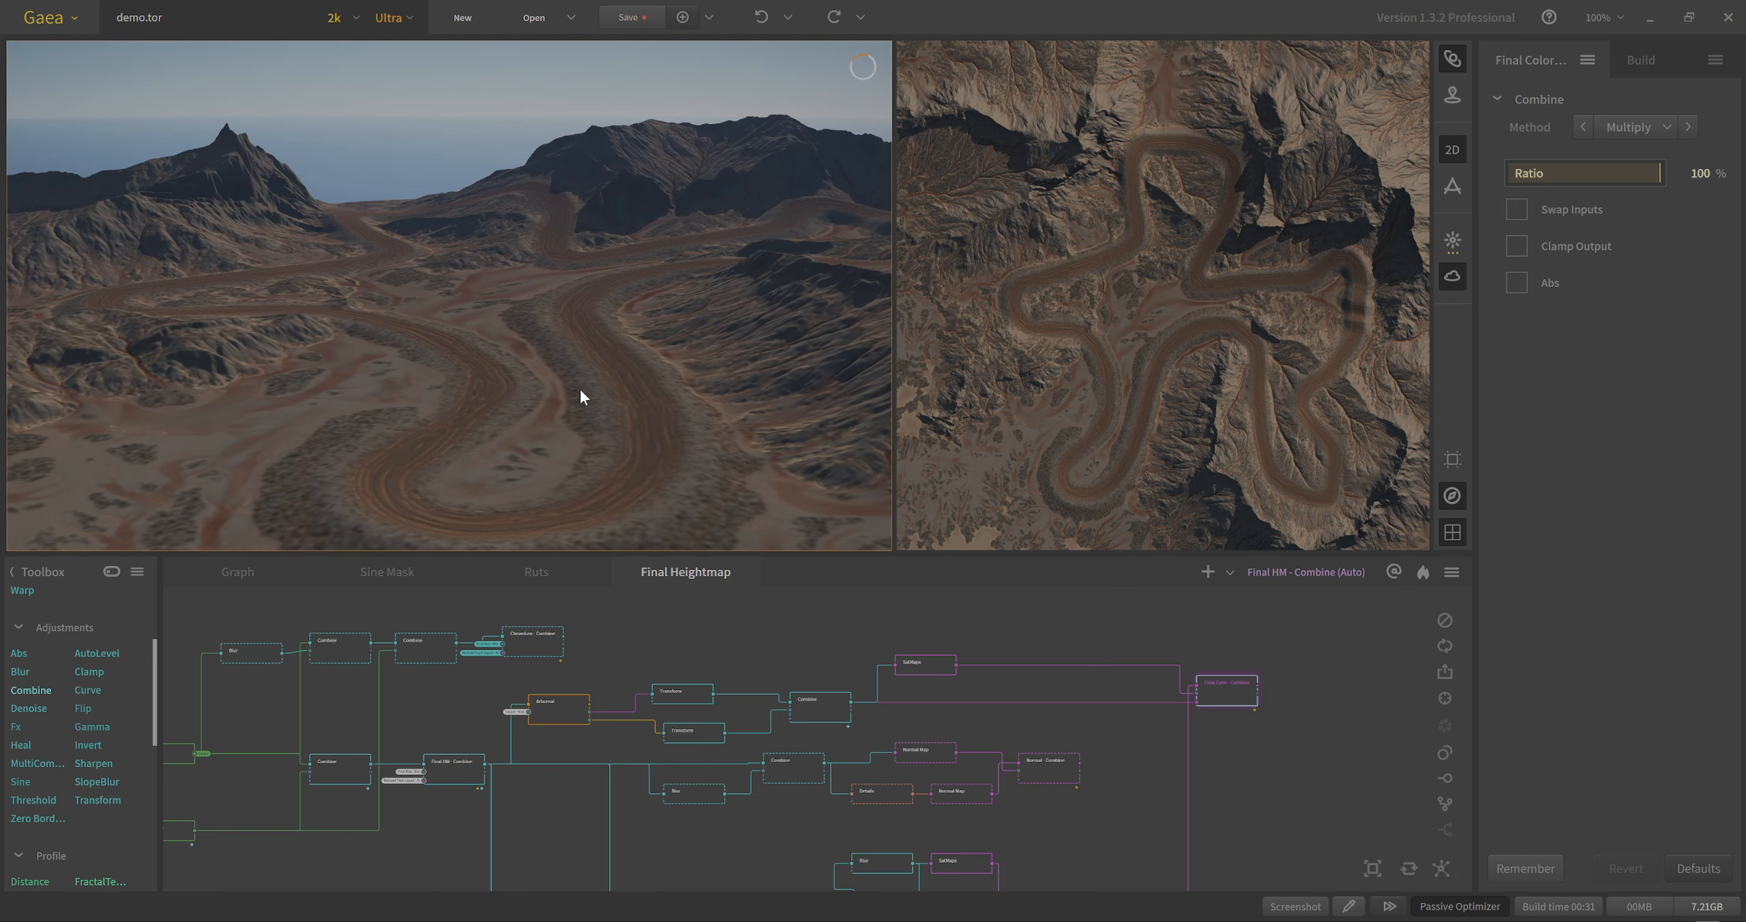
Inspect the Blur node and the Subtract Combine that feed the normal map branch, comparing their effect on the terrain.
{"action": "scroll", "coordinate": [581, 390], "scroll_direction": "down", "scroll_amount": 1}
{"action": "left_click_drag", "start_coordinate": [1091, 771], "coordinate": [1257, 696]}
{"action": "left_click_drag", "start_coordinate": [1023, 765], "coordinate": [963, 675]}
{"action": "scroll", "coordinate": [885, 752], "scroll_direction": "down", "scroll_amount": 2}
{"action": "left_click_drag", "start_coordinate": [899, 802], "coordinate": [855, 809]}
{"action": "scroll", "coordinate": [886, 671], "scroll_direction": "up", "scroll_amount": 2}
{"action": "left_click_drag", "start_coordinate": [821, 691], "coordinate": [782, 770]}
{"action": "left_click_drag", "start_coordinate": [540, 733], "coordinate": [714, 731]}
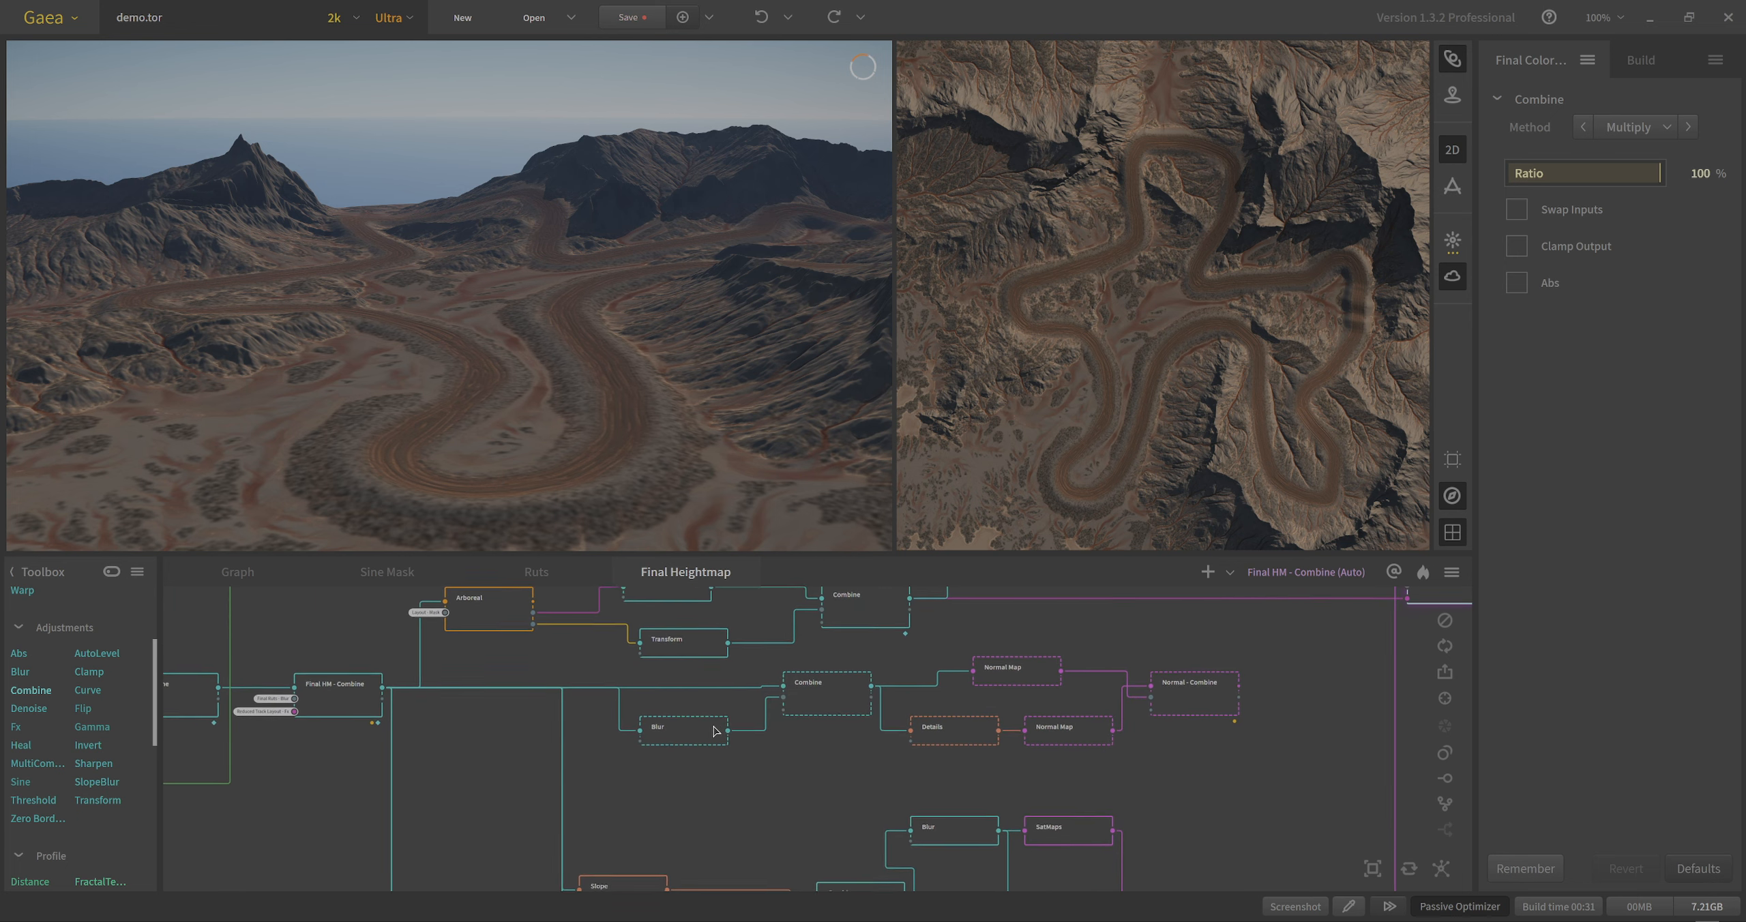
{"action": "left_click", "coordinate": [836, 691]}
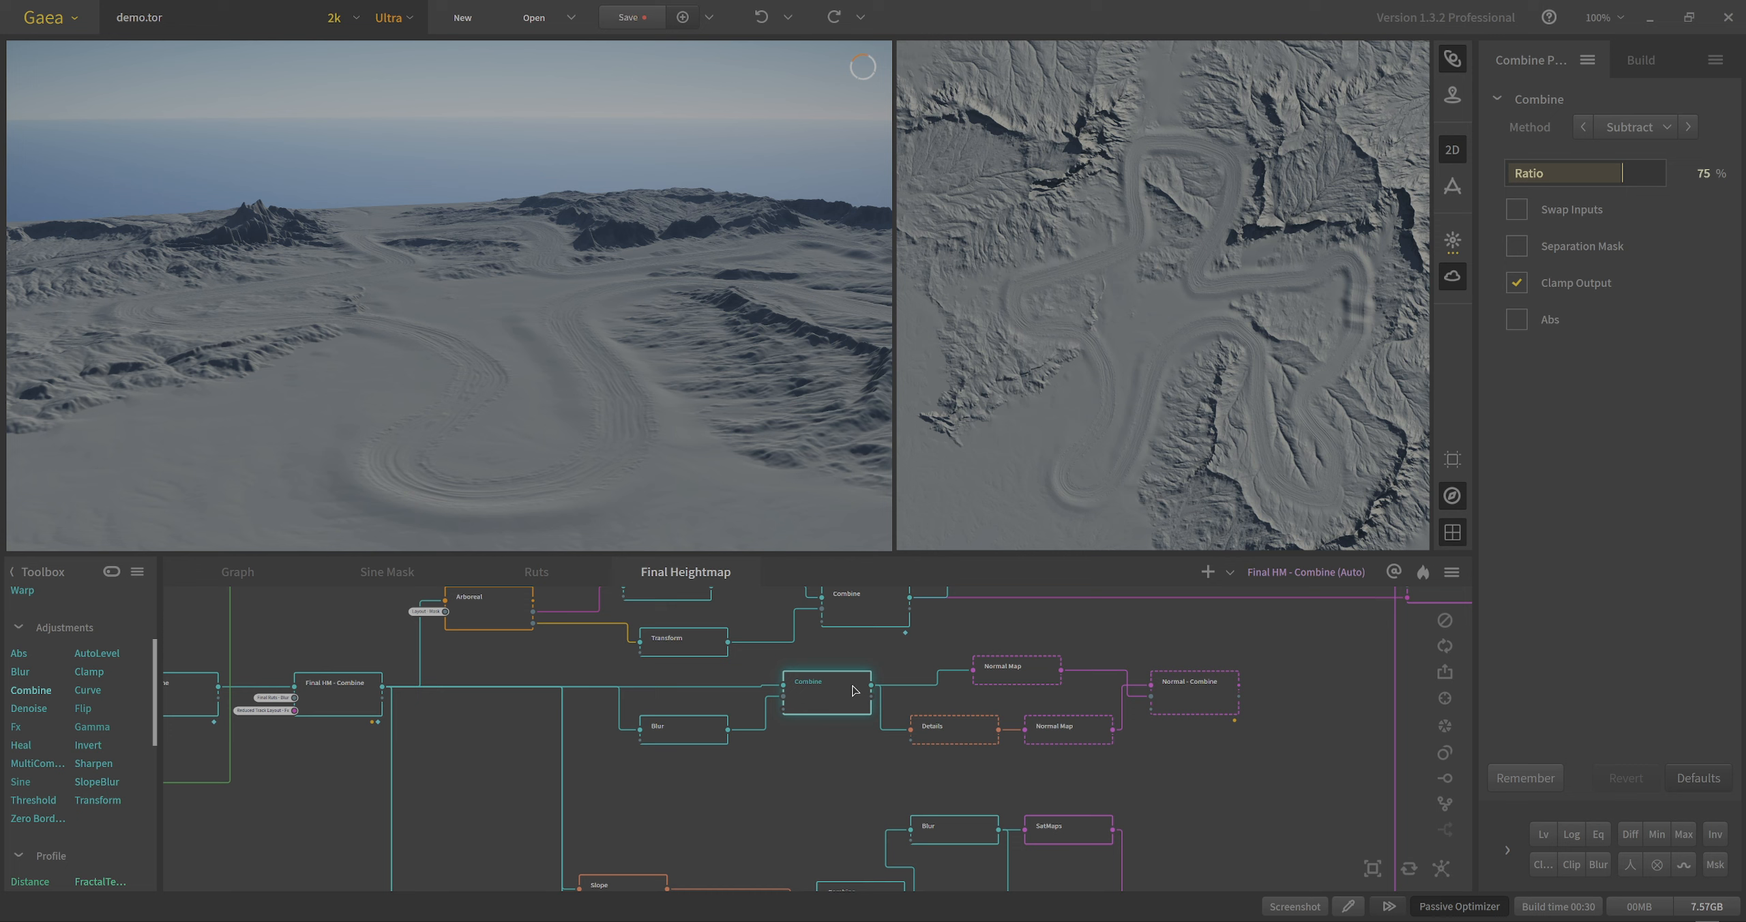
{"action": "left_click", "coordinate": [702, 727]}
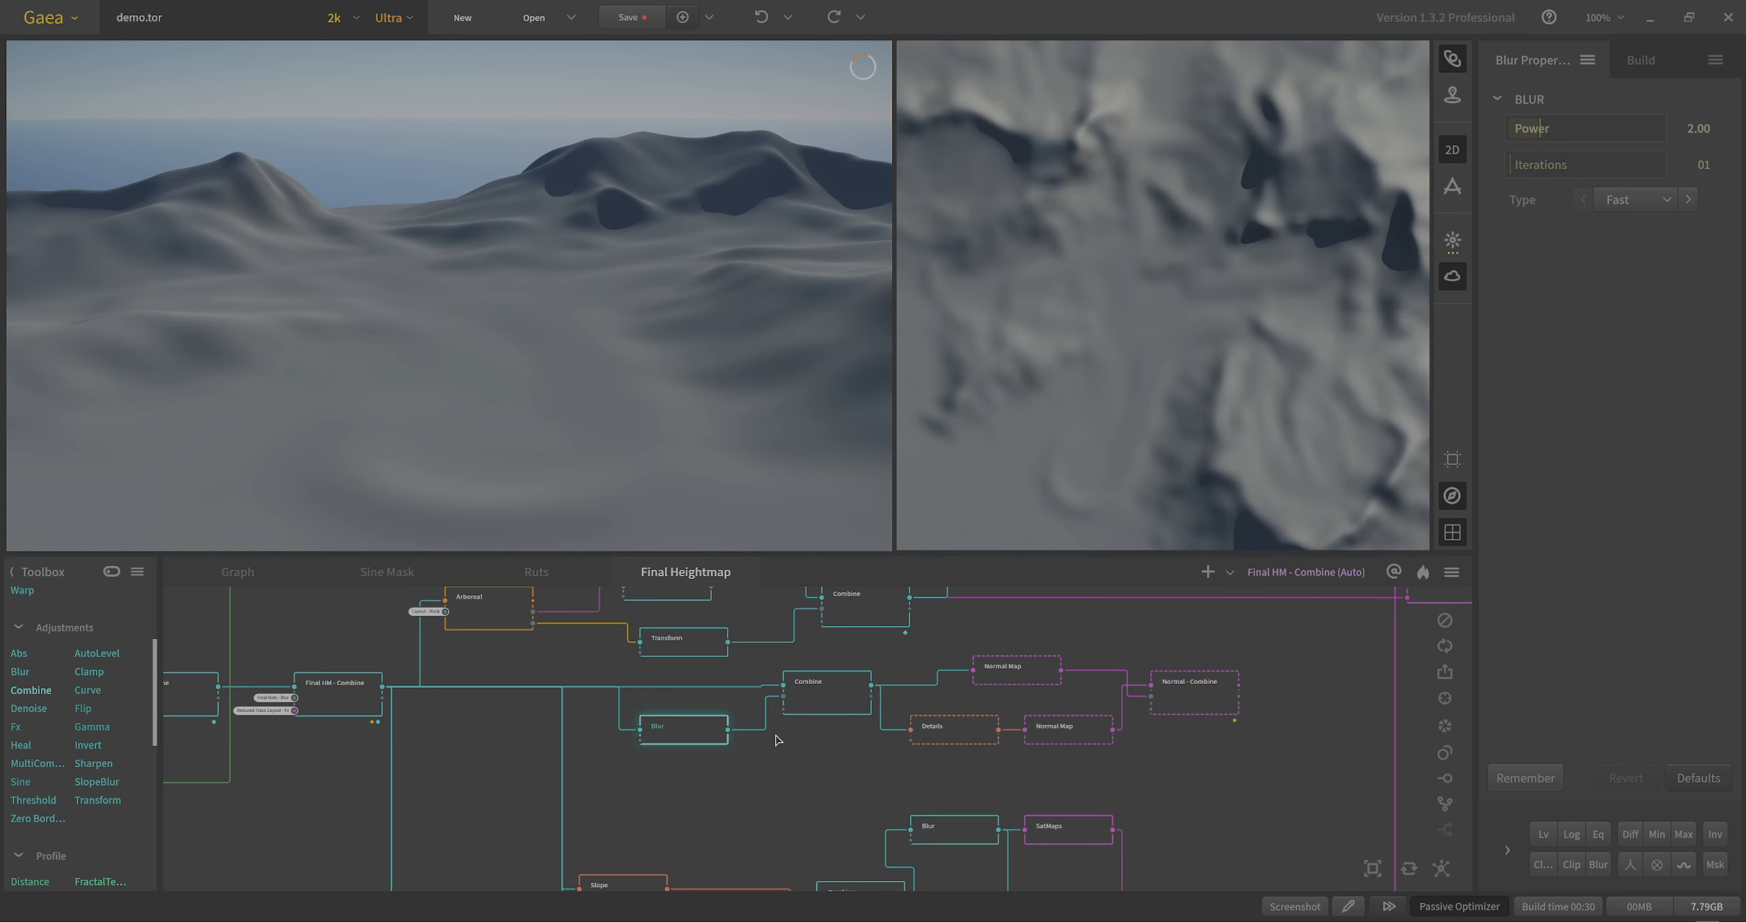
{"action": "left_click", "coordinate": [854, 690]}
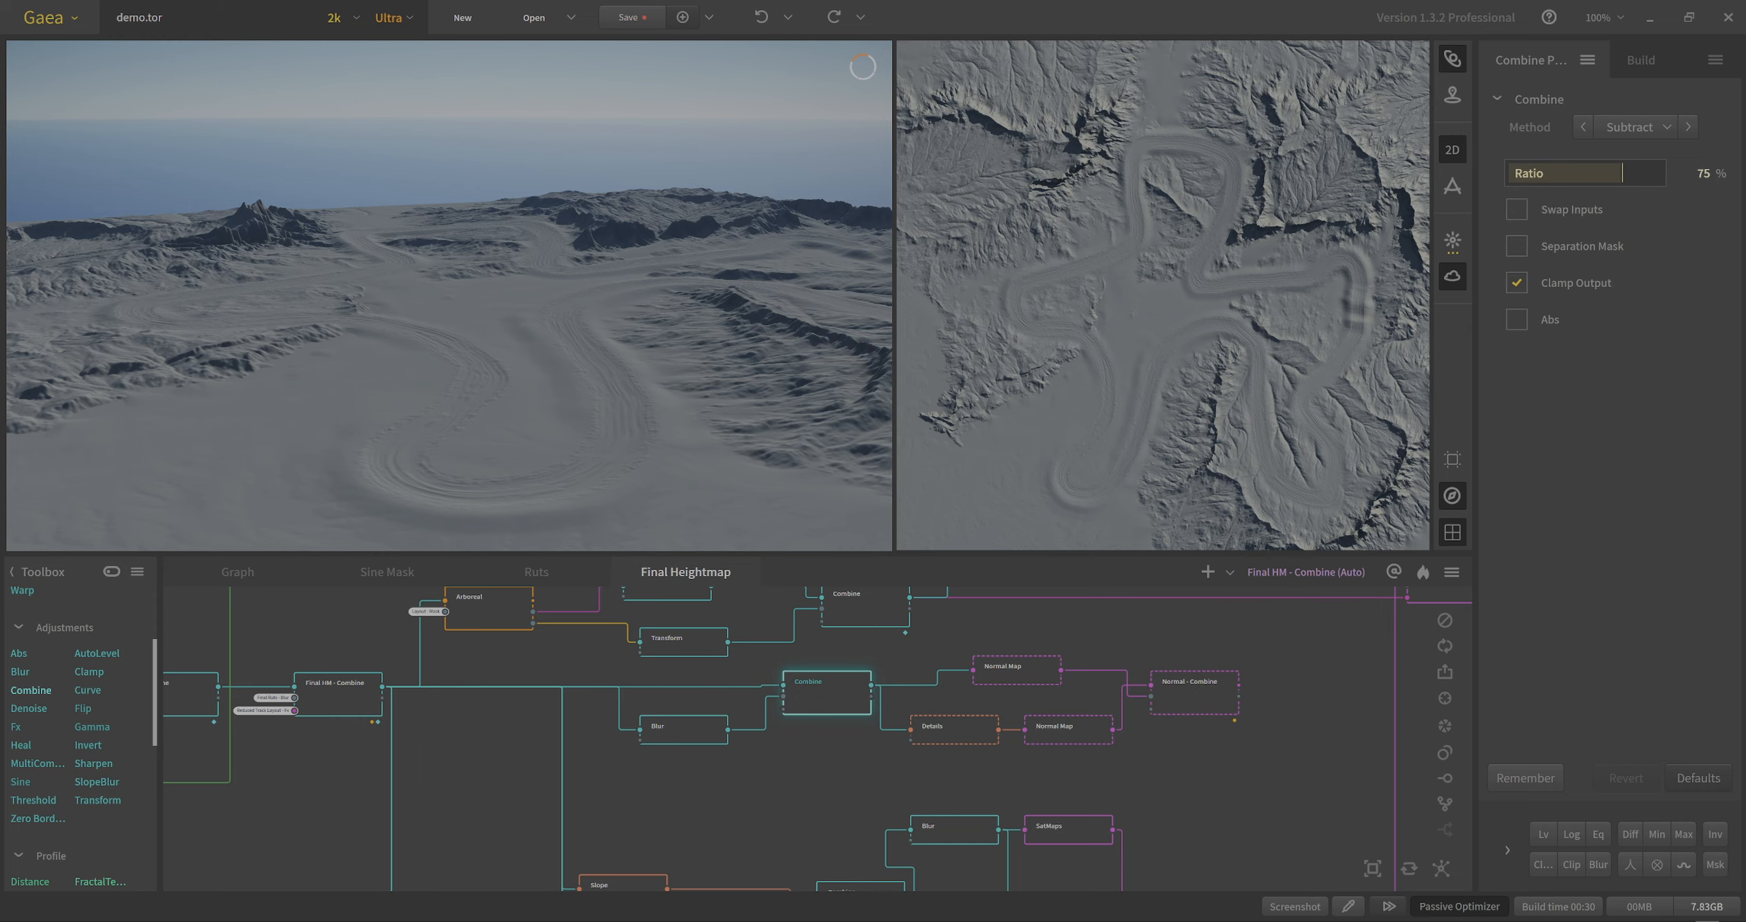
{"action": "mouse_move", "coordinate": [729, 362]}
{"action": "left_mouse_down"}
{"action": "mouse_move", "coordinate": [706, 401]}
{"action": "mouse_move", "coordinate": [652, 402]}
{"action": "mouse_move", "coordinate": [739, 413]}
{"action": "mouse_move", "coordinate": [724, 380]}
{"action": "left_mouse_up"}
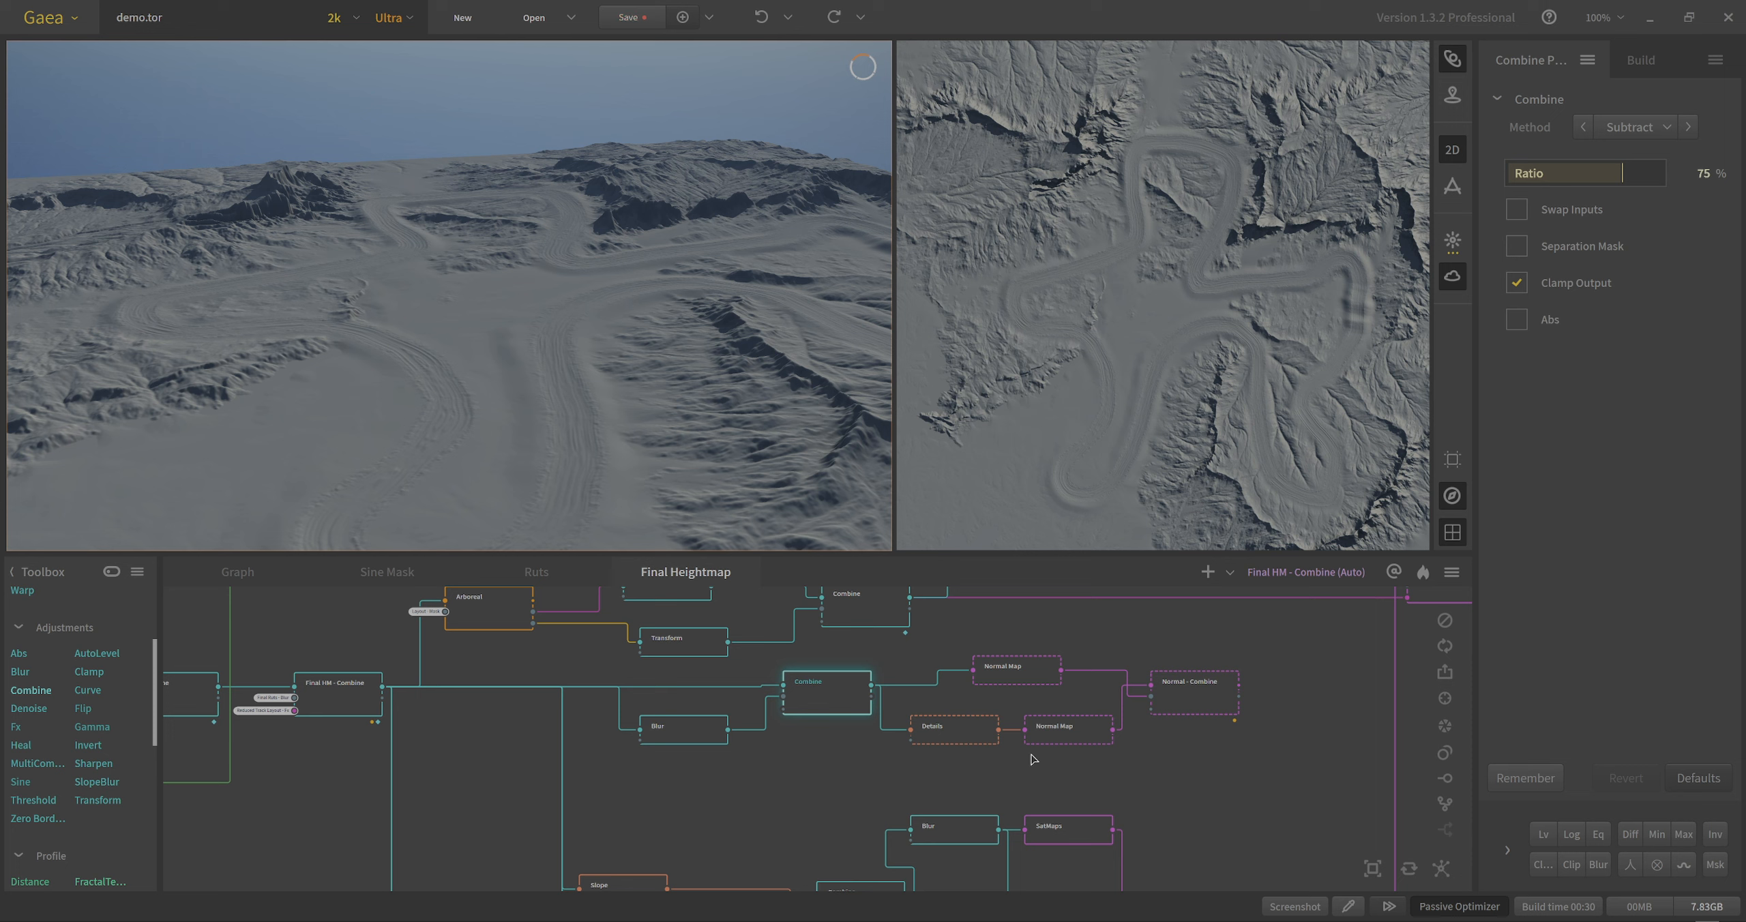
Preview the two Normal Map nodes and the Normal - Combine node that blends them.
{"action": "middle_click_drag", "start_coordinate": [1033, 757], "coordinate": [849, 753]}
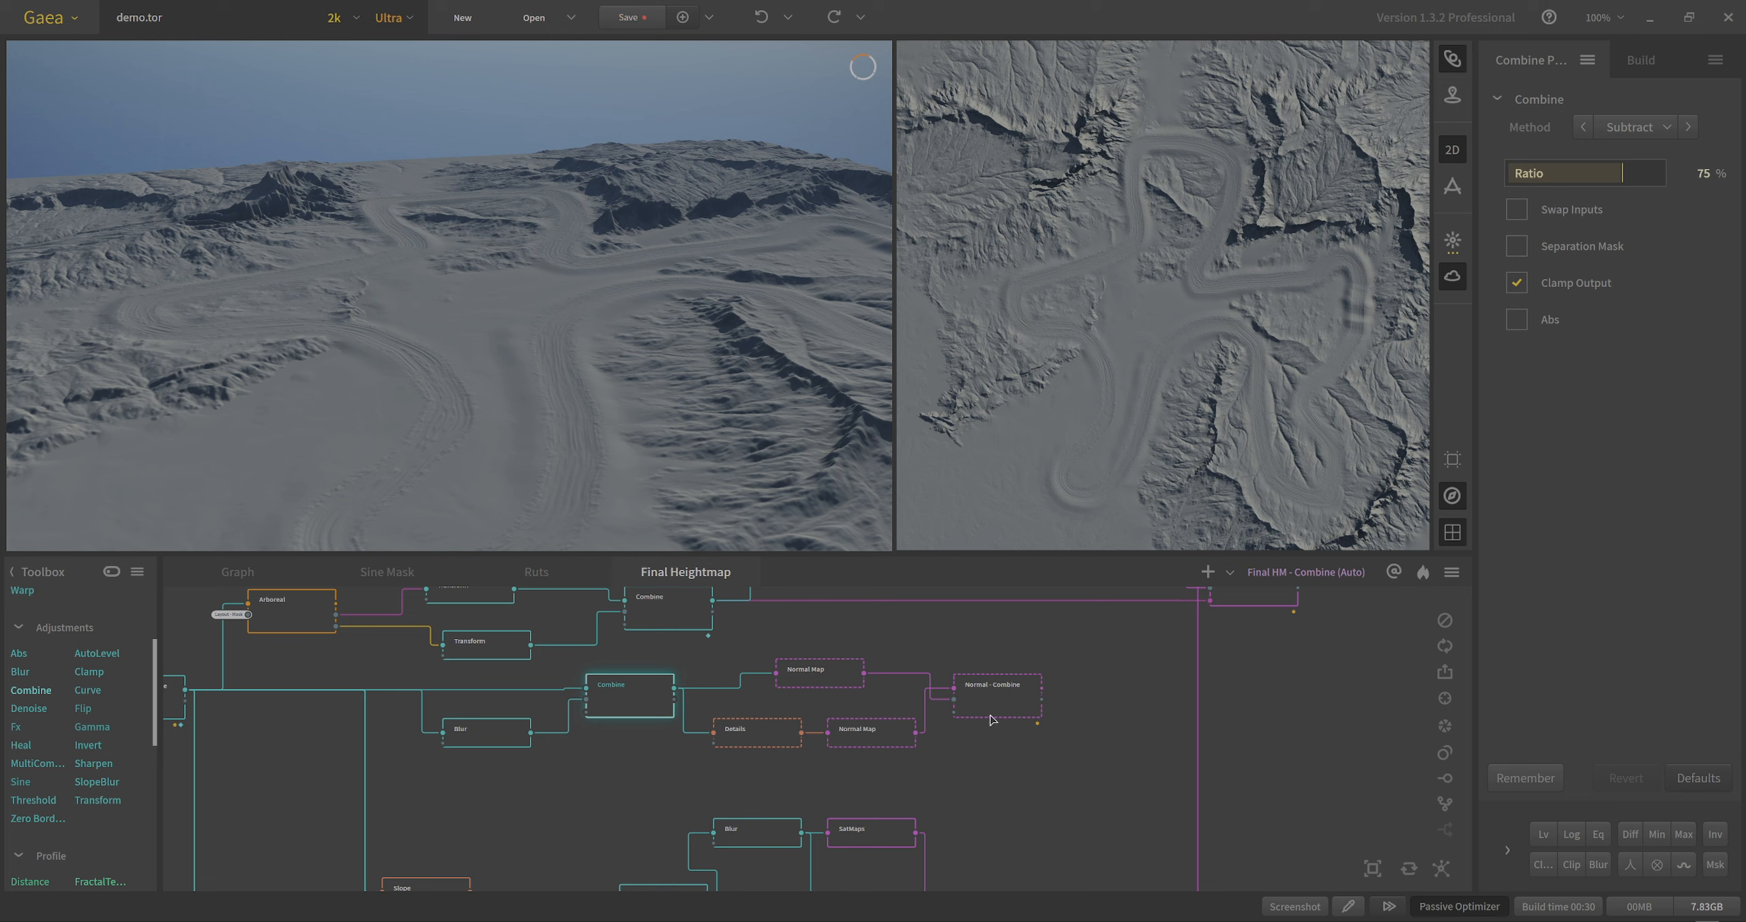
{"action": "left_click", "coordinate": [799, 671]}
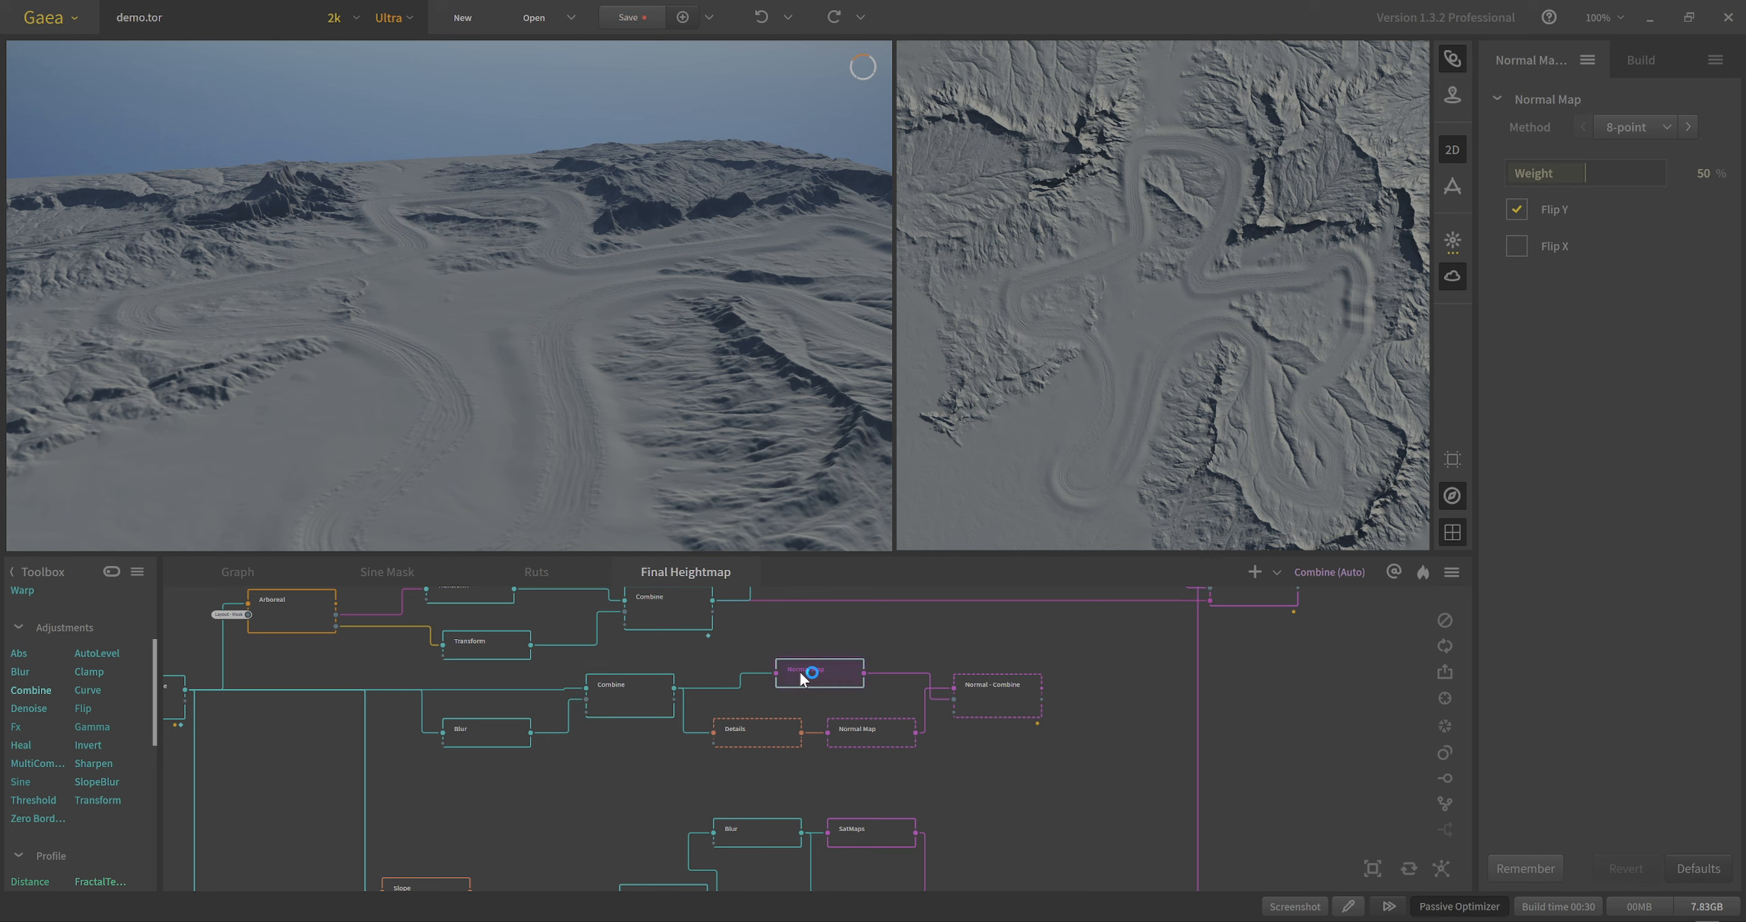
{"action": "left_click", "coordinate": [870, 744]}
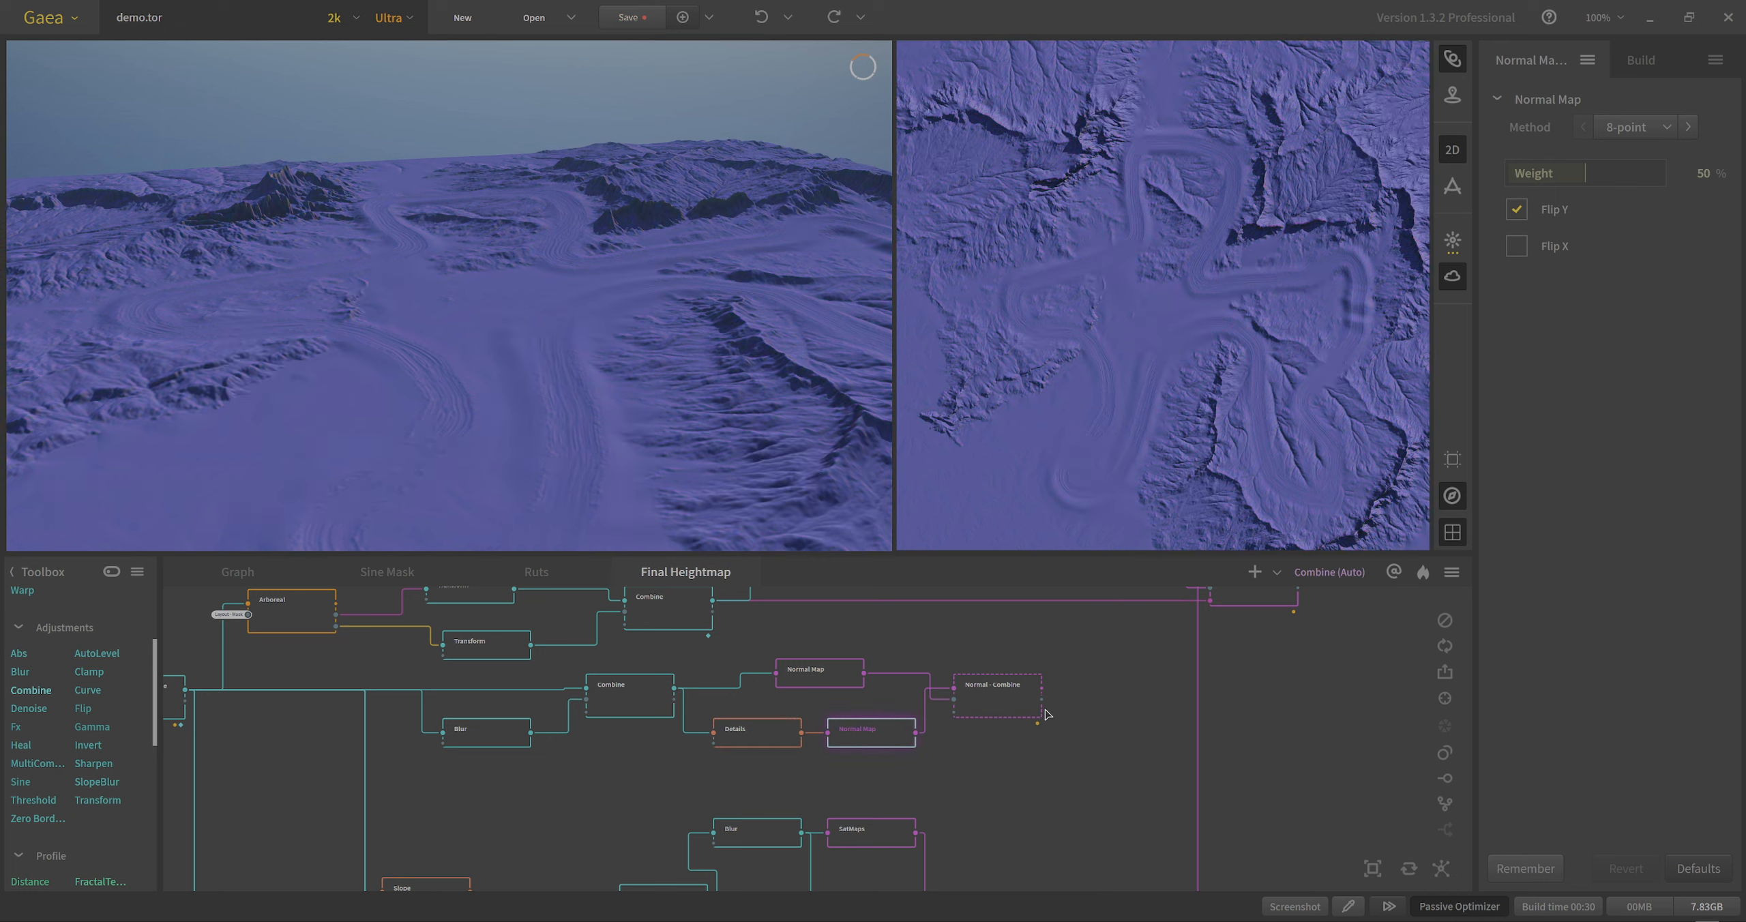
{"action": "left_click", "coordinate": [992, 718]}
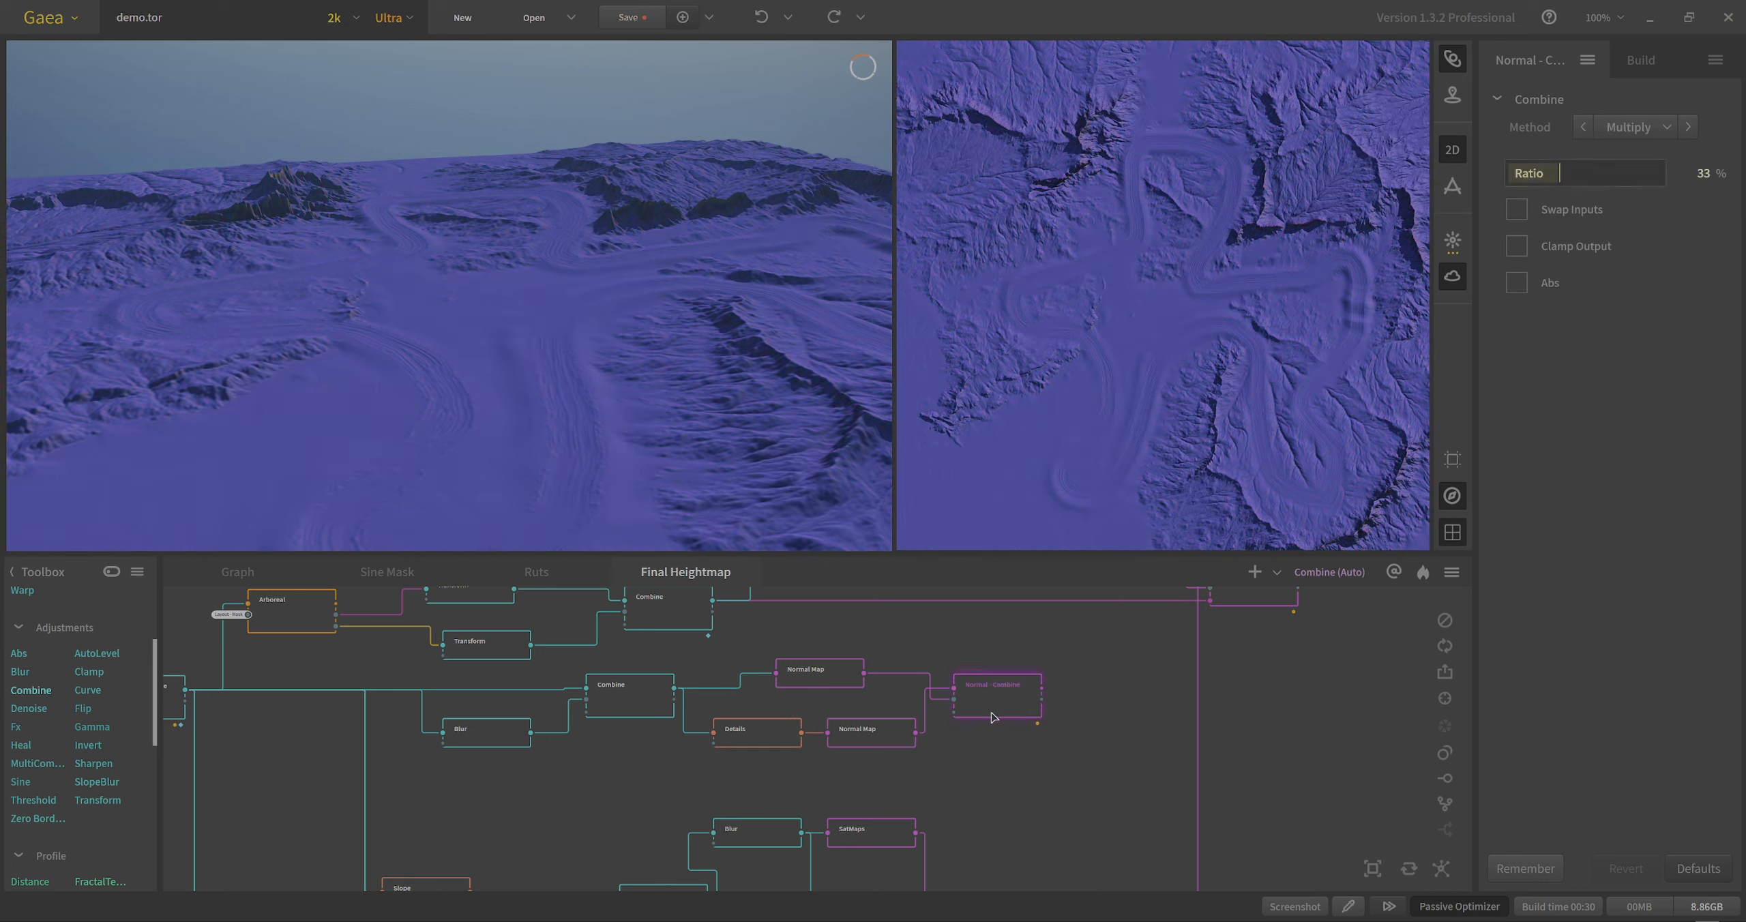
Follow the upper heightmap branch through its Blur, Subtract Combine and Add Combine nodes to Chromium - Combine.
{"action": "middle_click_drag", "start_coordinate": [668, 769], "coordinate": [1004, 805]}
{"action": "scroll", "coordinate": [814, 729], "scroll_direction": "down", "scroll_amount": 2}
{"action": "middle_click_drag", "start_coordinate": [799, 733], "coordinate": [863, 829]}
{"action": "scroll", "coordinate": [723, 714], "scroll_direction": "up", "scroll_amount": 2}
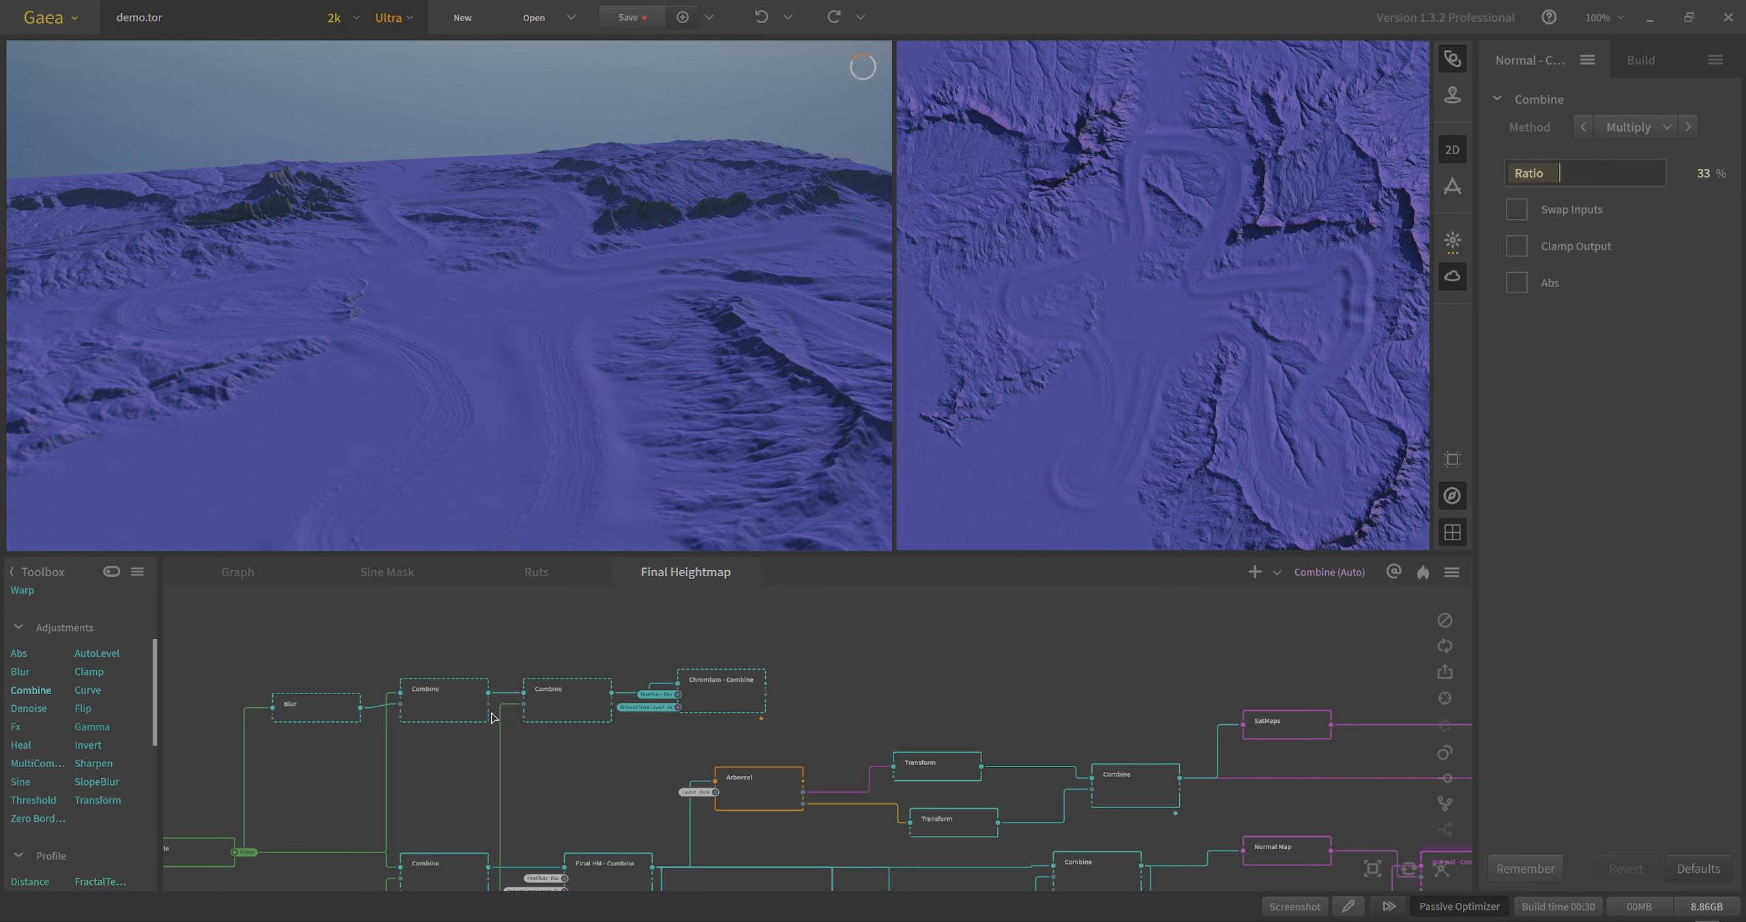
{"action": "left_click", "coordinate": [303, 712]}
{"action": "left_click", "coordinate": [442, 702]}
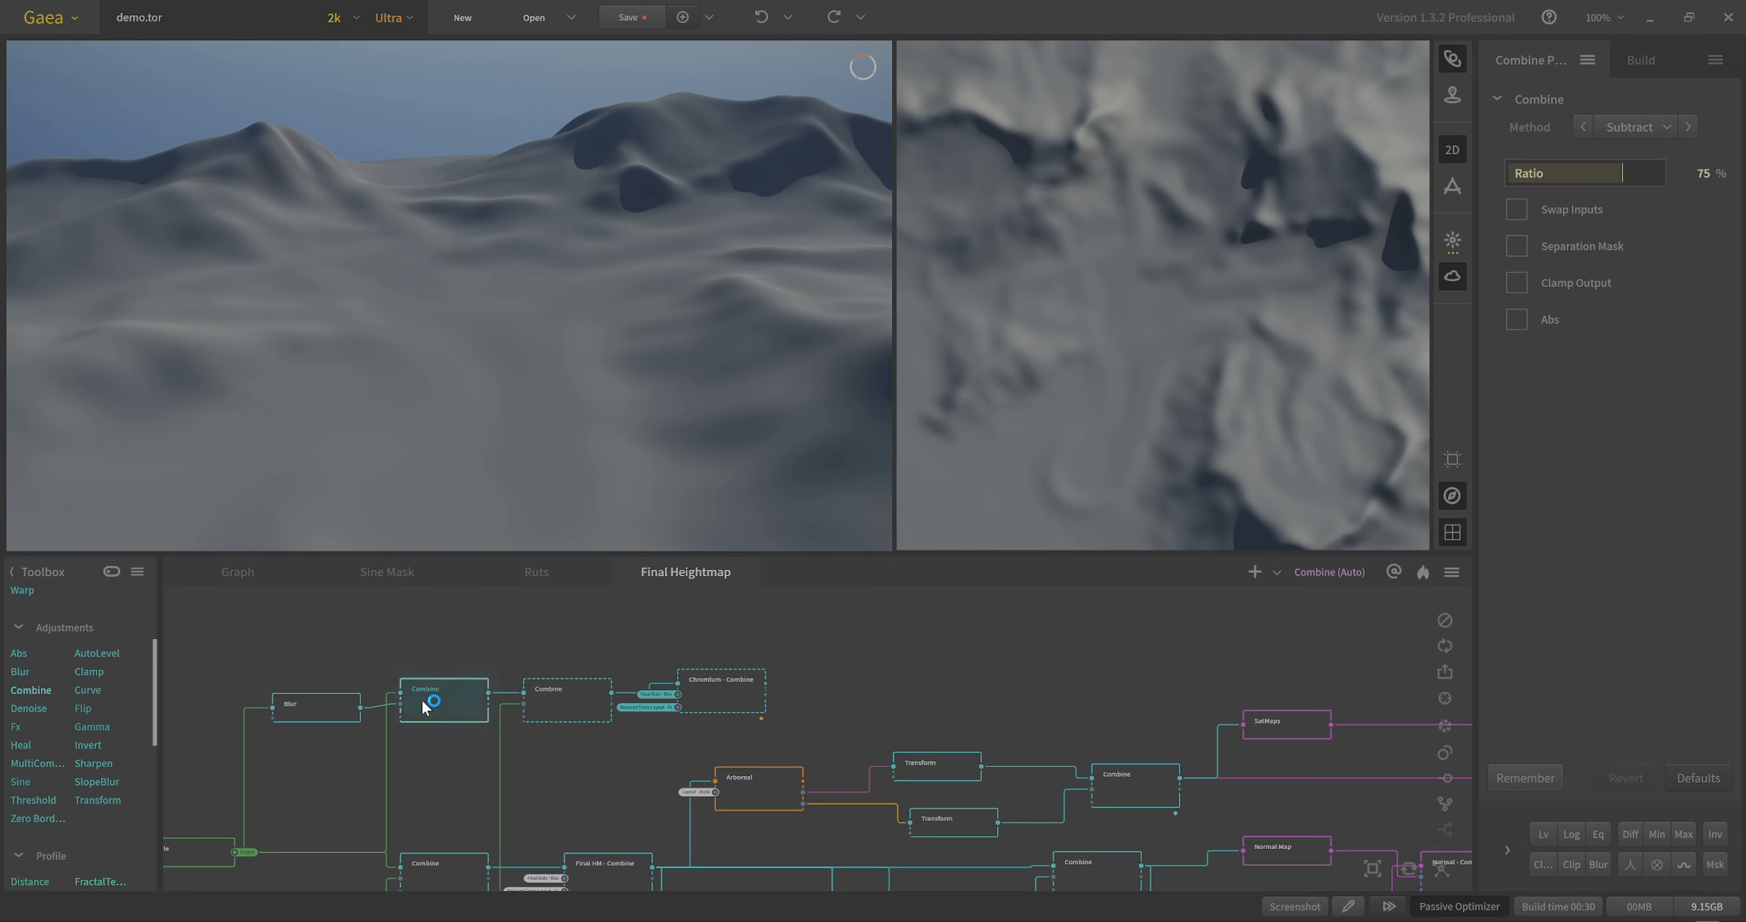
{"action": "left_click", "coordinate": [571, 701]}
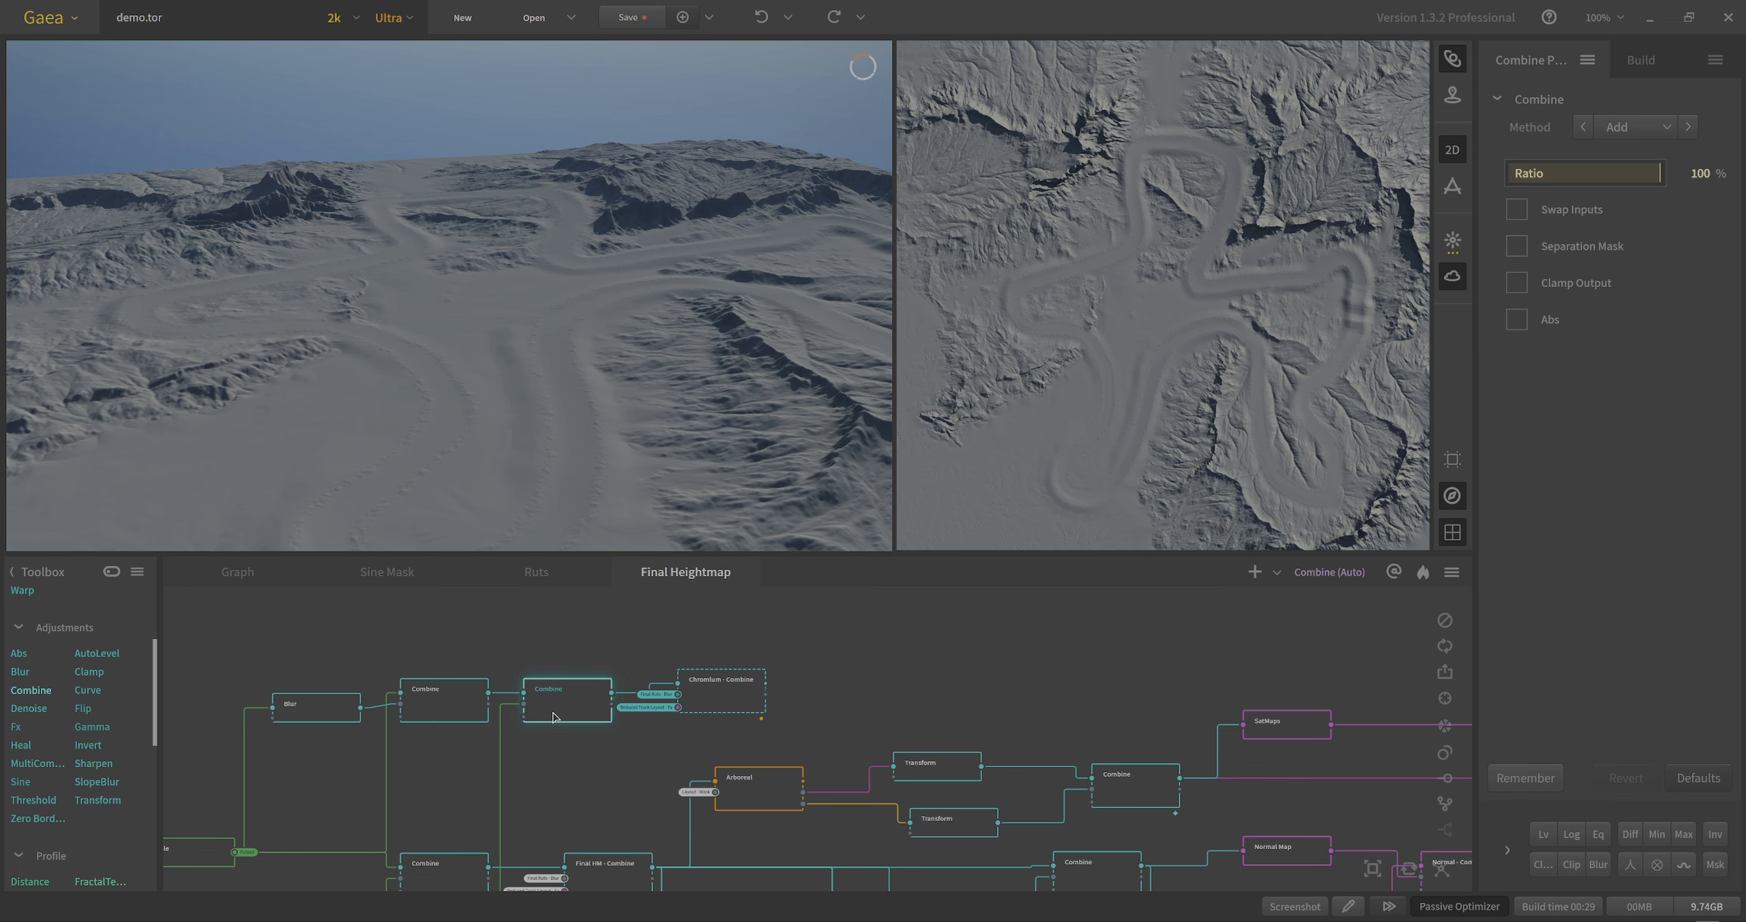
{"action": "left_click", "coordinate": [735, 696]}
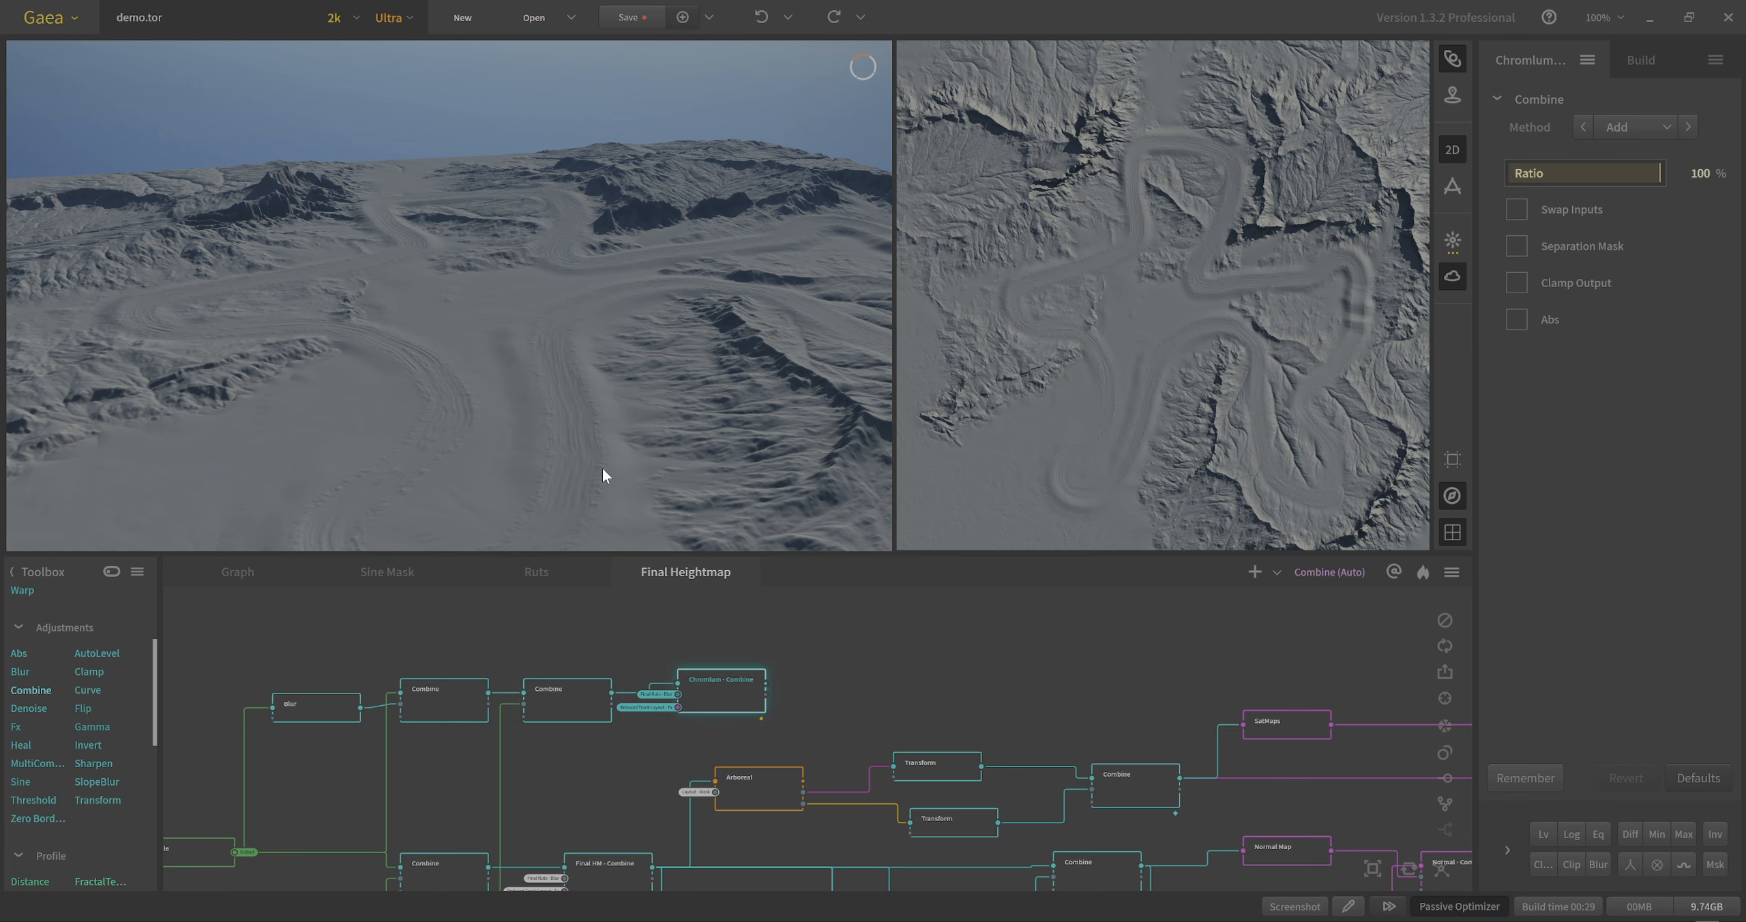
{"action": "left_click_drag", "start_coordinate": [603, 469], "coordinate": [573, 414]}
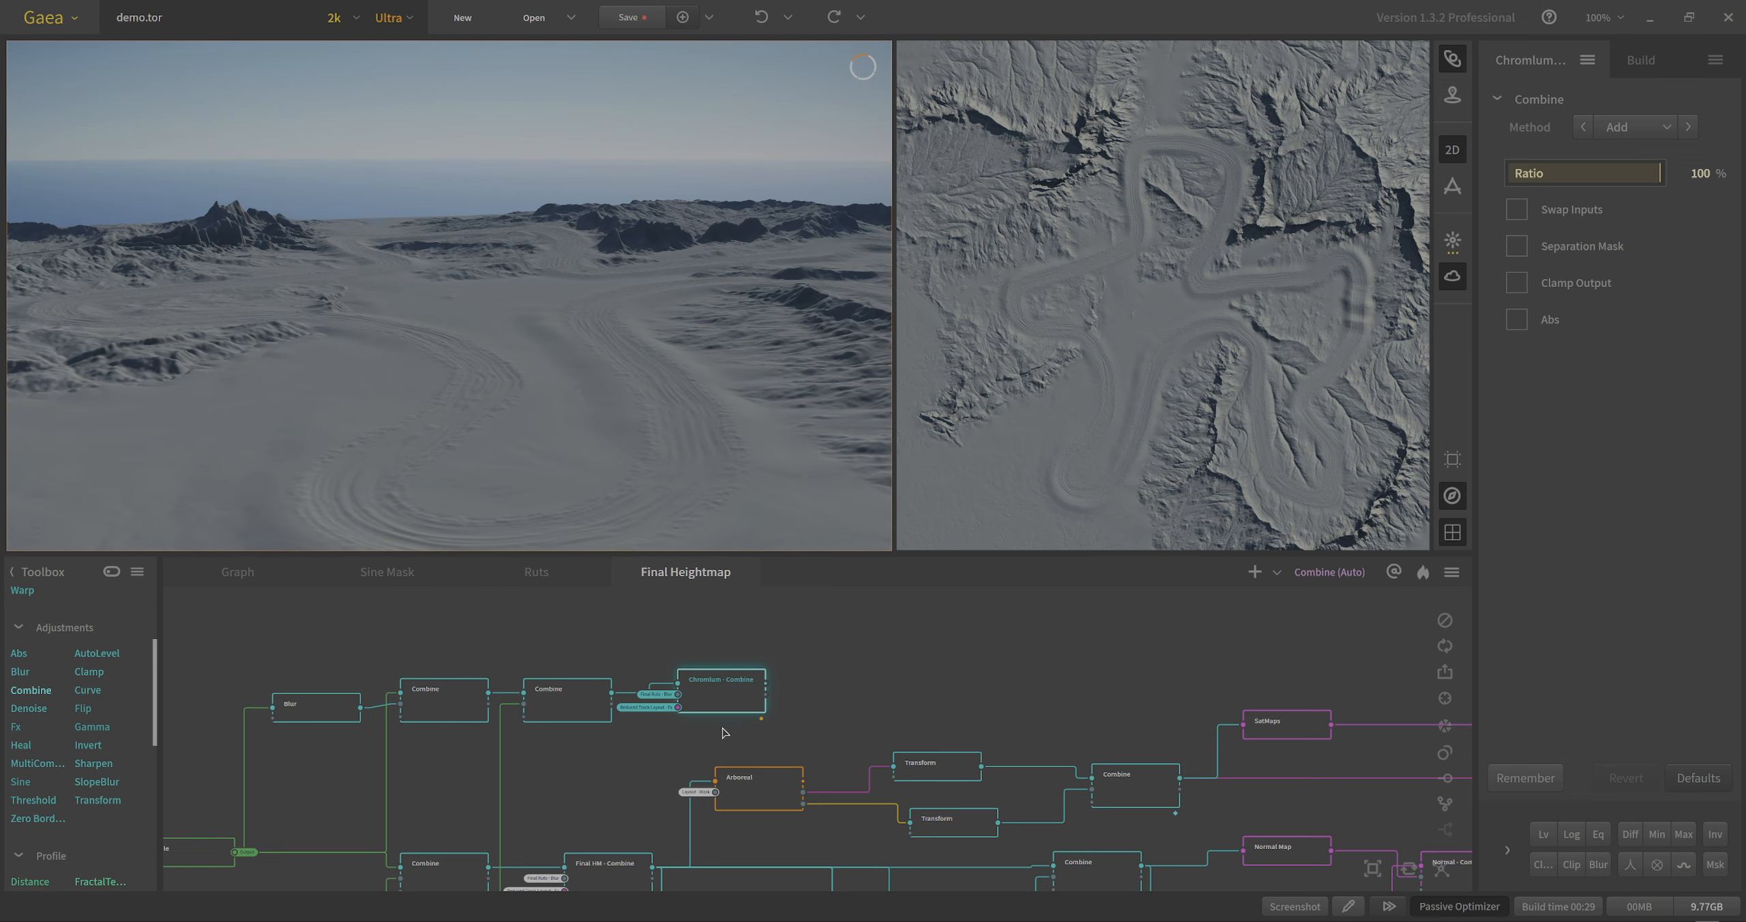
Compare the Chromium - Combine track detail with the Add and Subtract Combine nodes preceding it.
{"action": "left_click", "coordinate": [562, 704]}
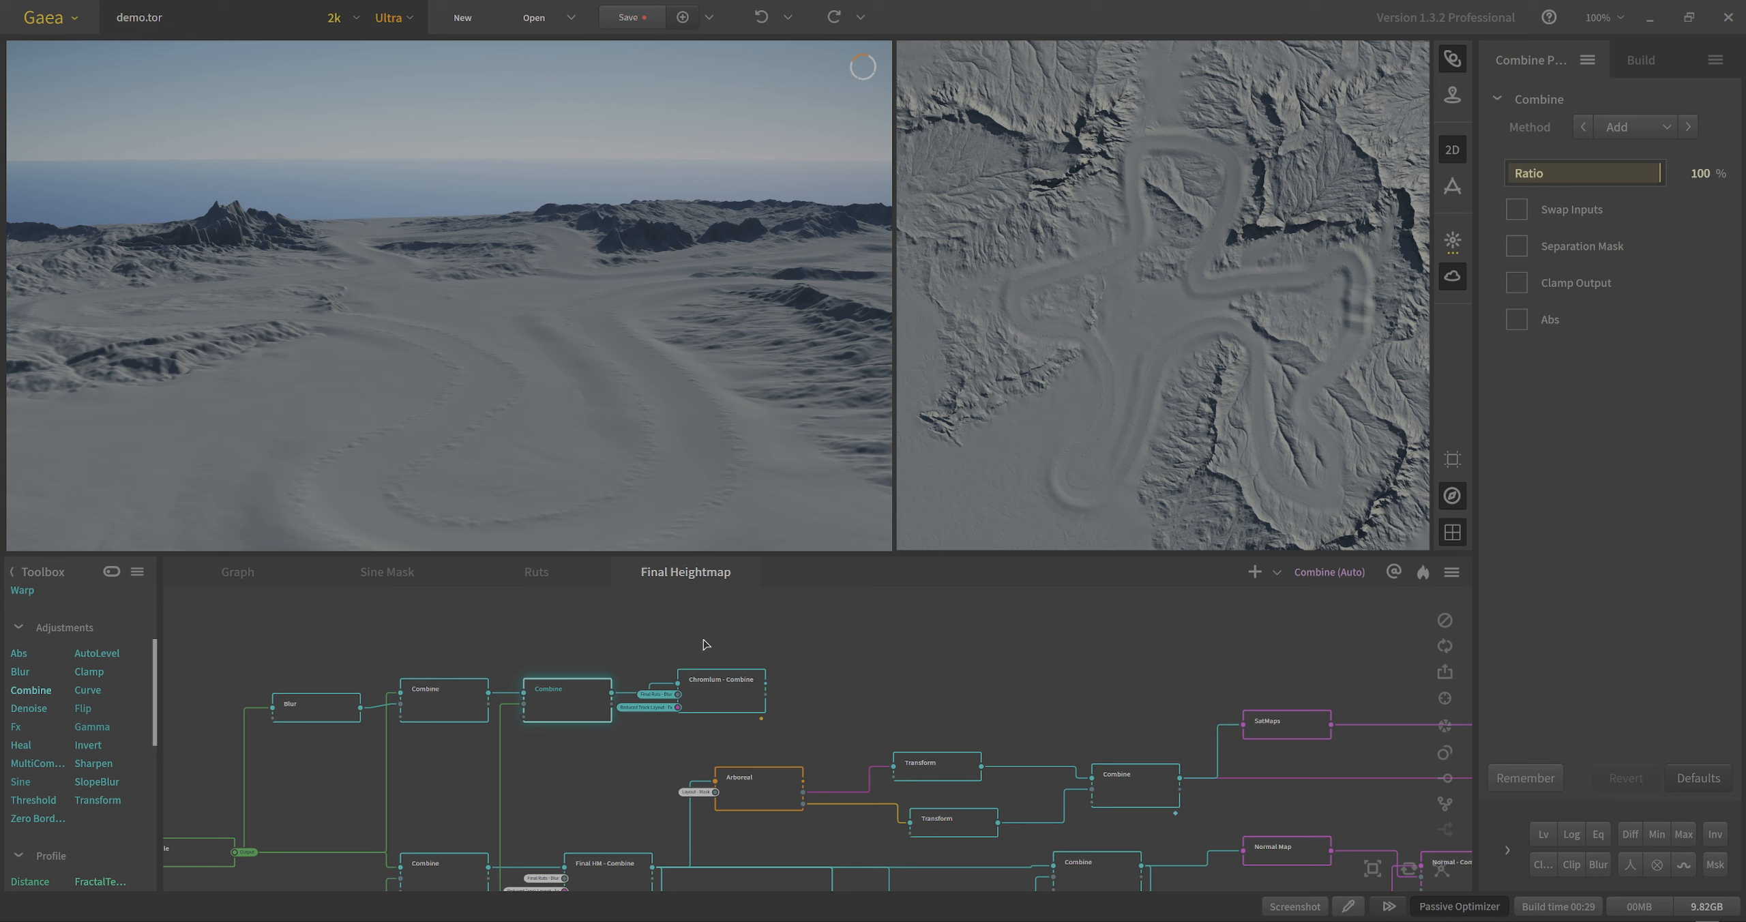
{"action": "left_click", "coordinate": [714, 688]}
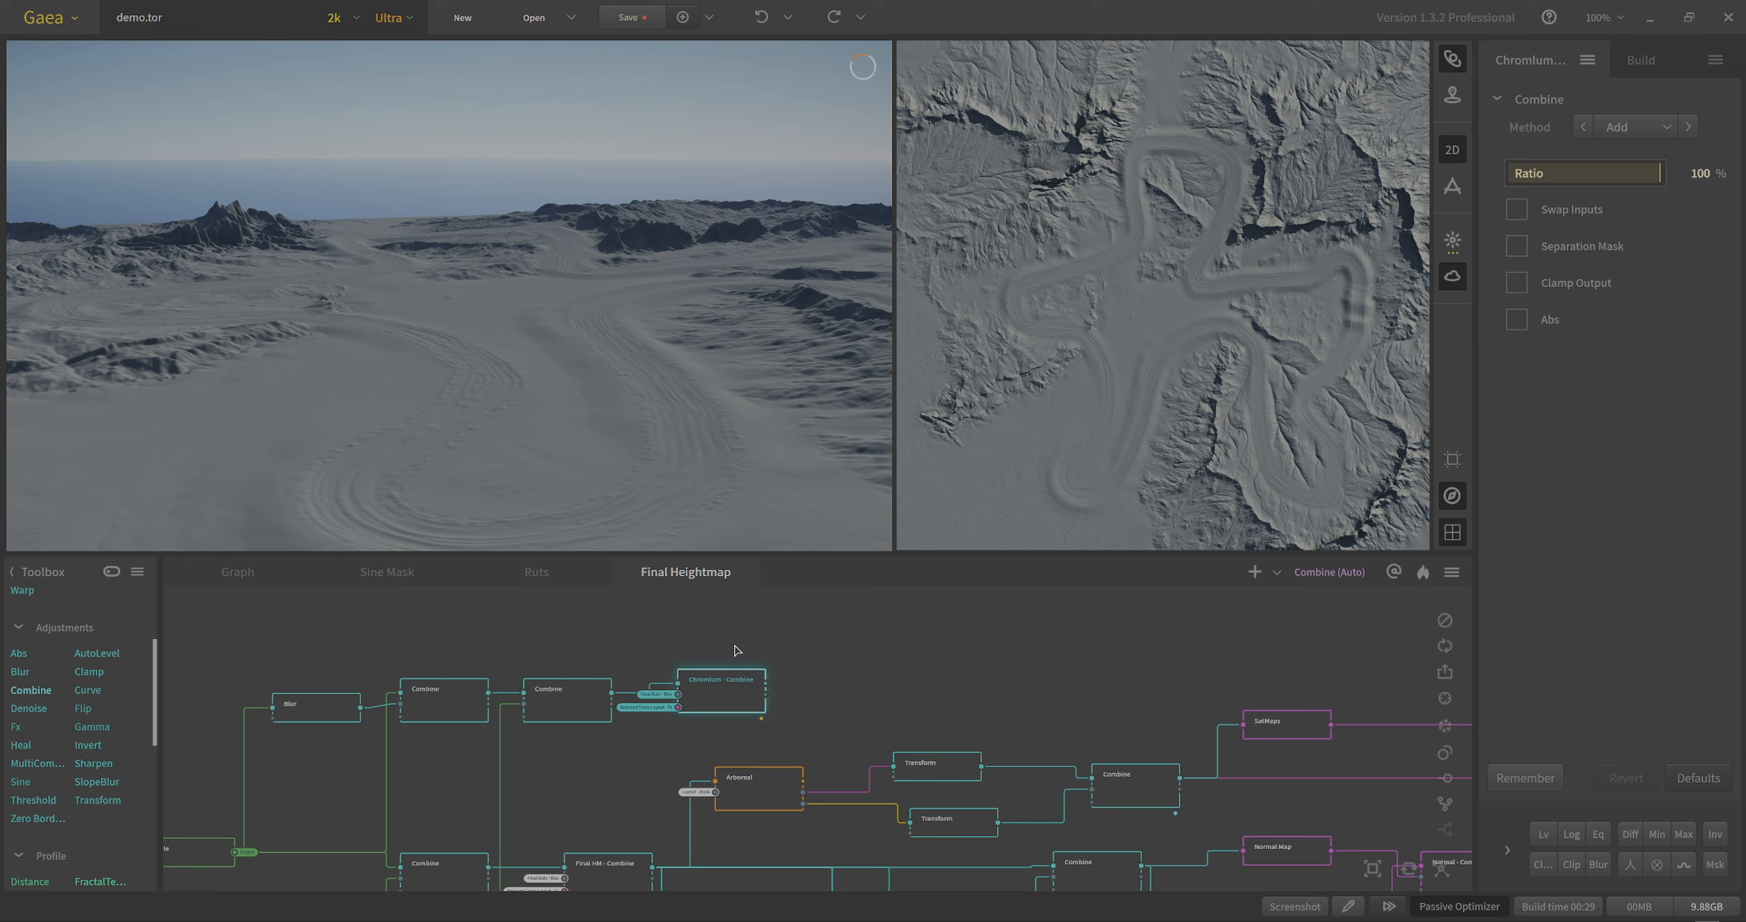
{"action": "left_click", "coordinate": [566, 699]}
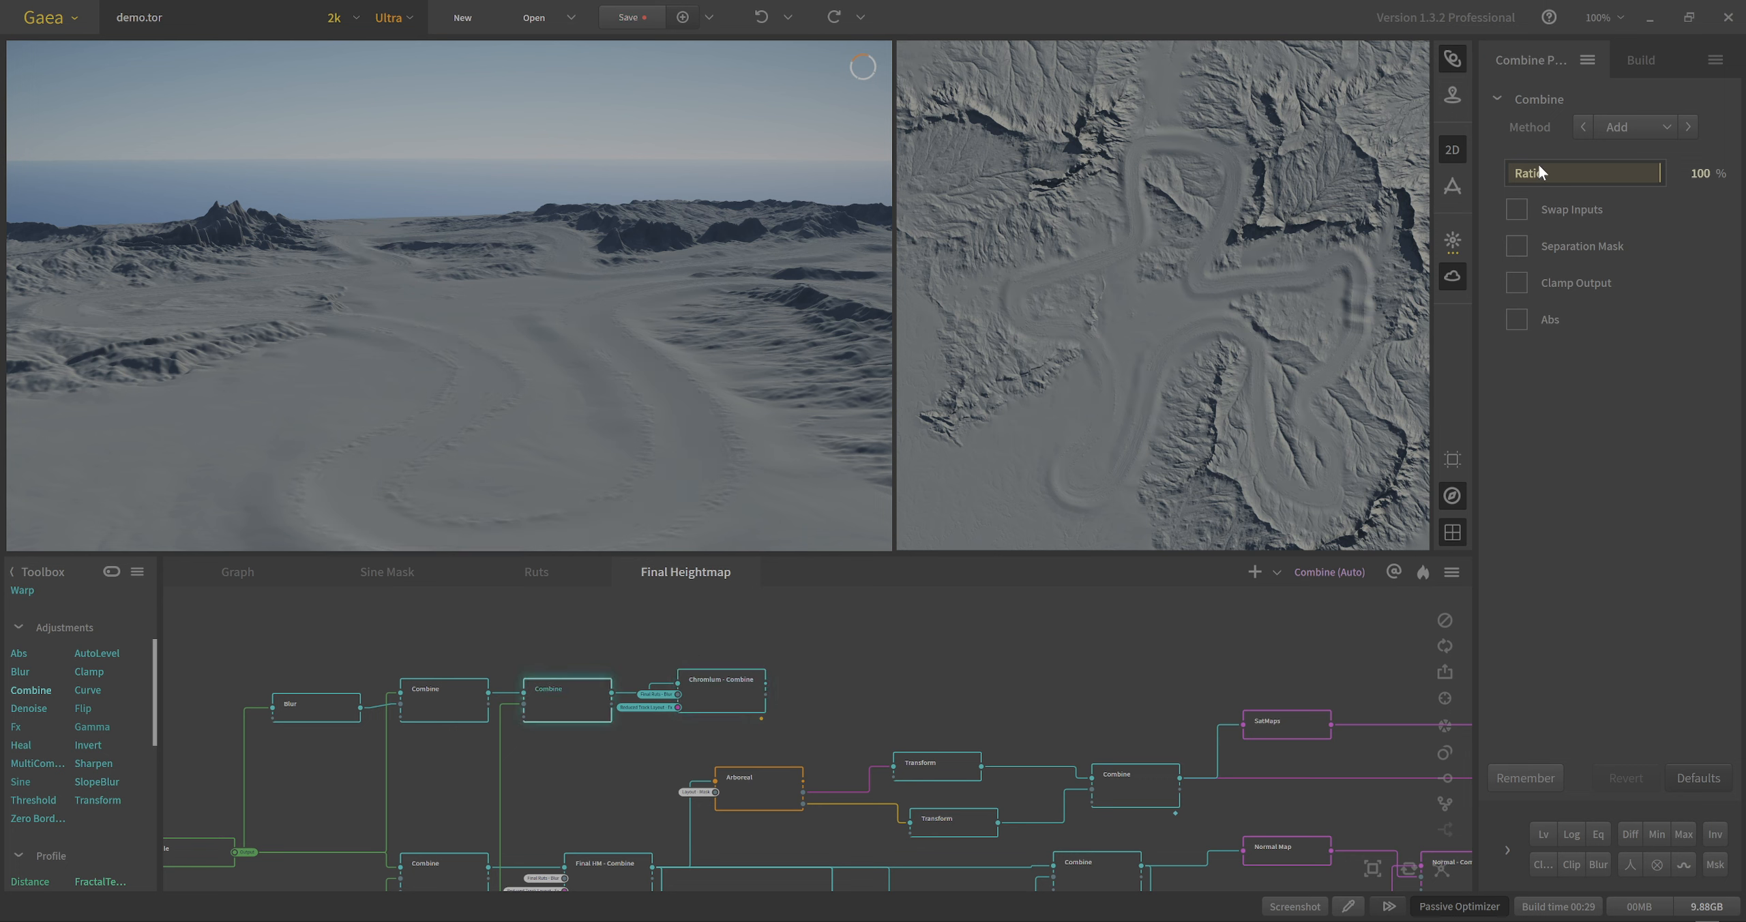
{"action": "left_click", "coordinate": [444, 703]}
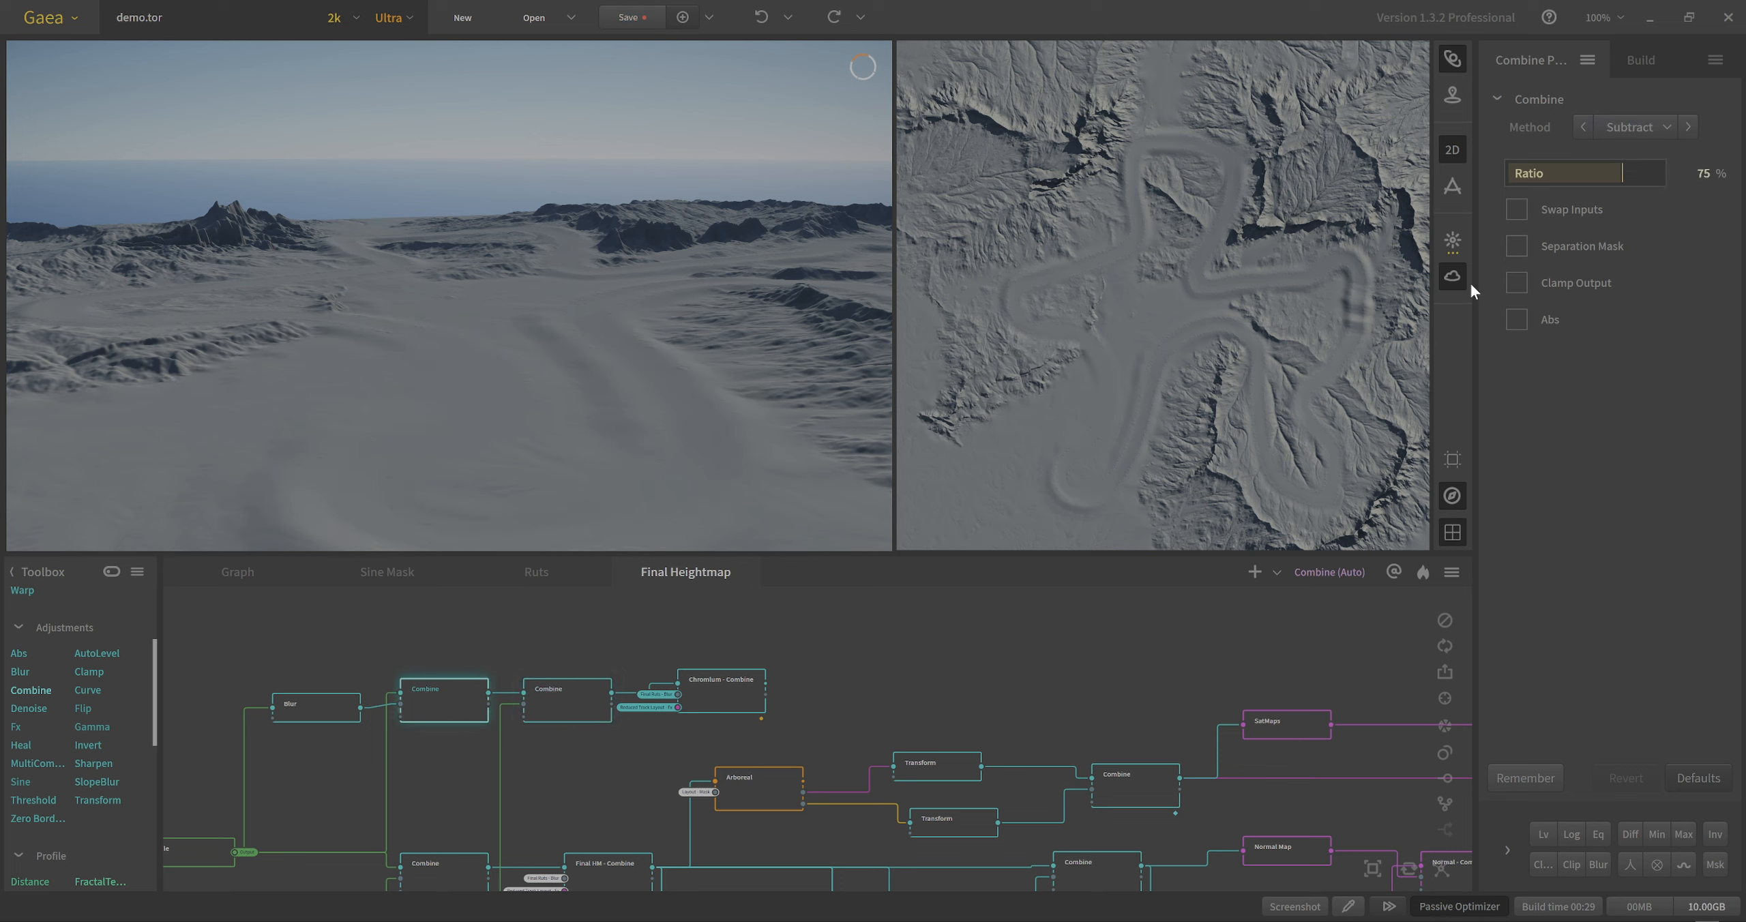
{"action": "mouse_move", "coordinate": [821, 751]}
{"action": "middle_mouse_down"}
{"action": "mouse_move", "coordinate": [875, 689]}
{"action": "mouse_move", "coordinate": [808, 727]}
{"action": "middle_mouse_up"}
{"action": "left_click", "coordinate": [553, 693]}
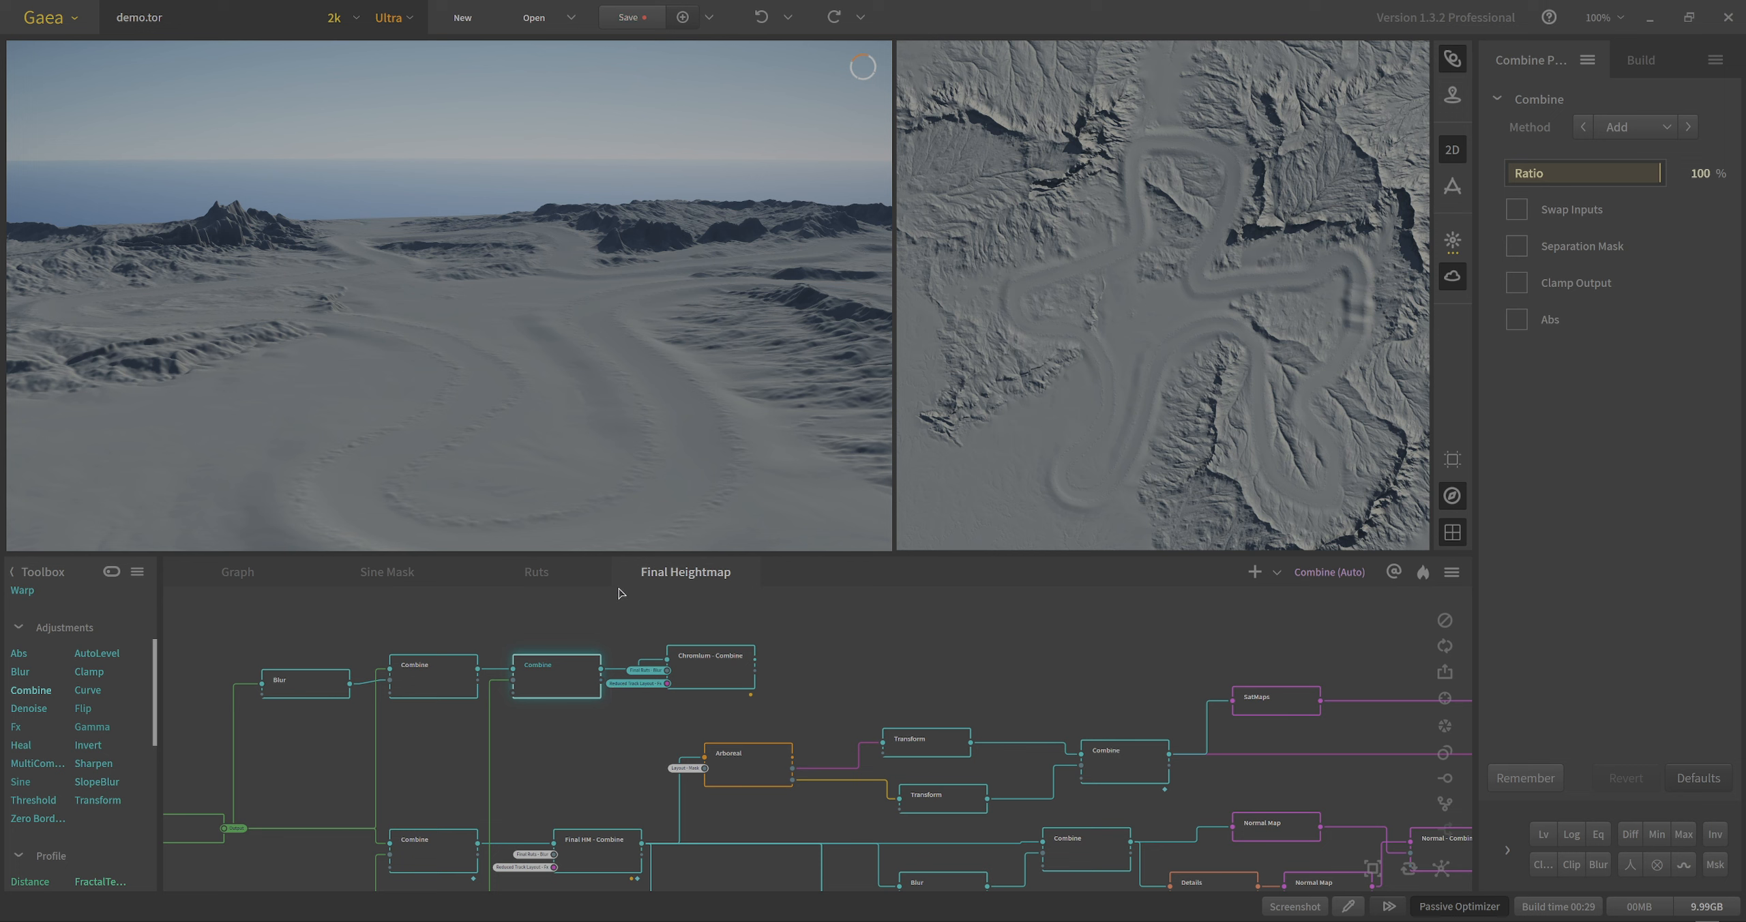
{"action": "left_click", "coordinate": [715, 665]}
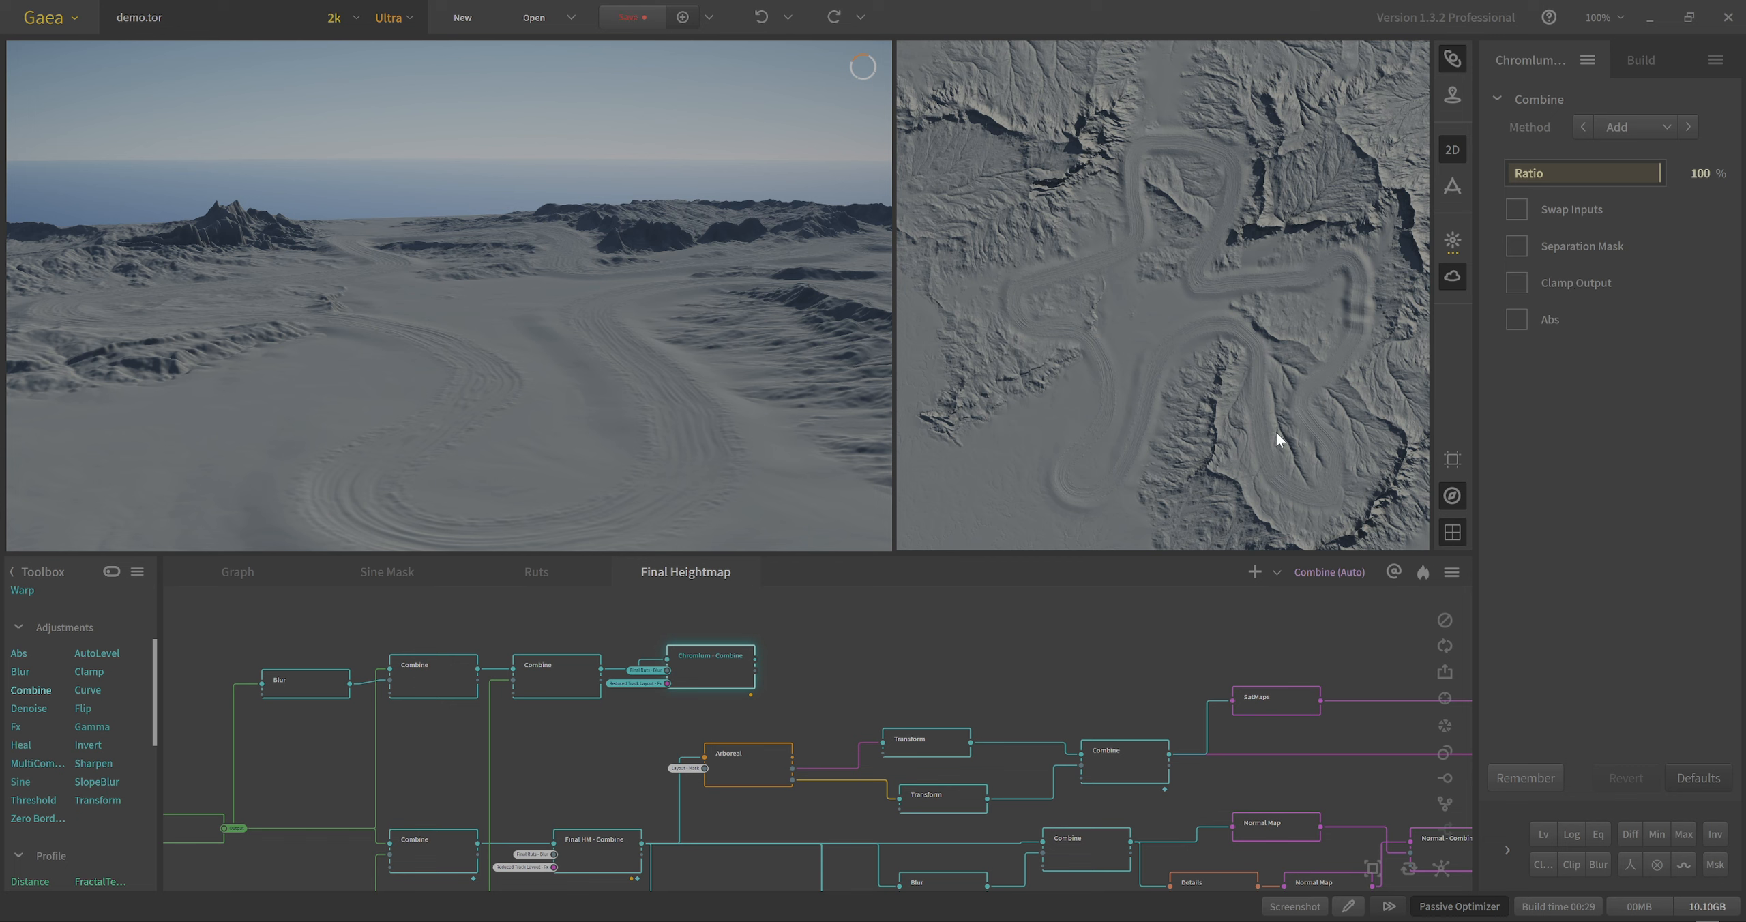
Deselect the node, survey the whole Final Heightmap graph and preview the Final Color - Combine node.
{"action": "left_click", "coordinate": [1052, 685]}
{"action": "scroll", "coordinate": [1371, 764], "scroll_direction": "down", "scroll_amount": 2}
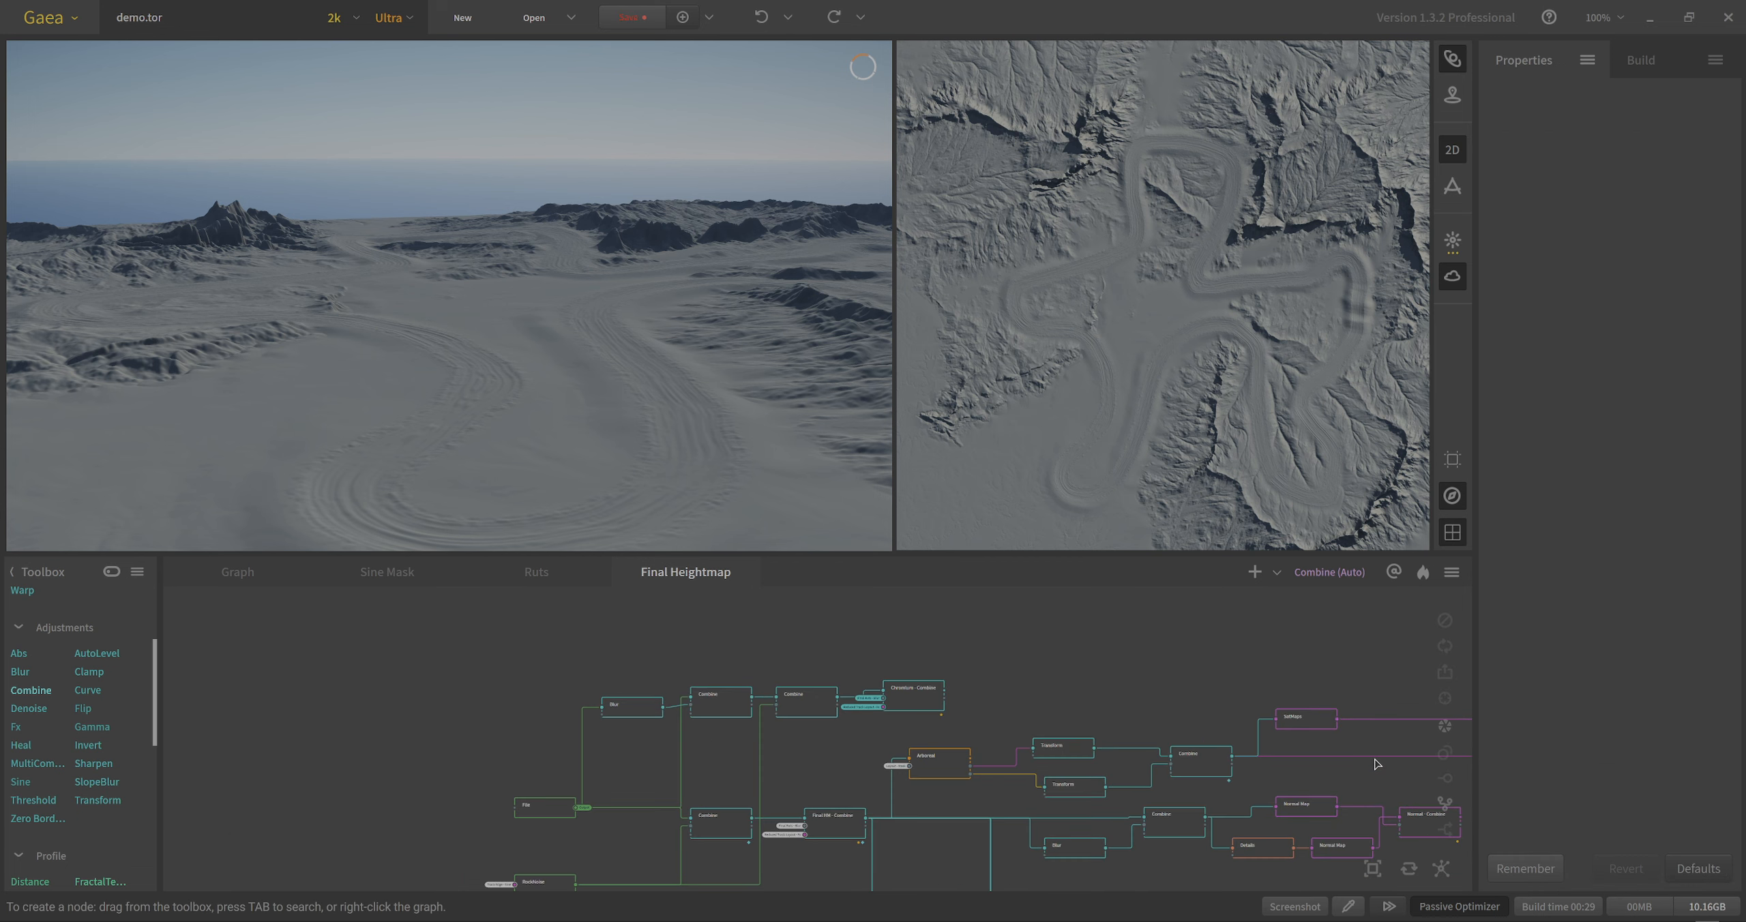
{"action": "middle_click_drag", "start_coordinate": [1332, 769], "coordinate": [870, 658]}
{"action": "scroll", "coordinate": [870, 659], "scroll_direction": "down", "scroll_amount": 5}
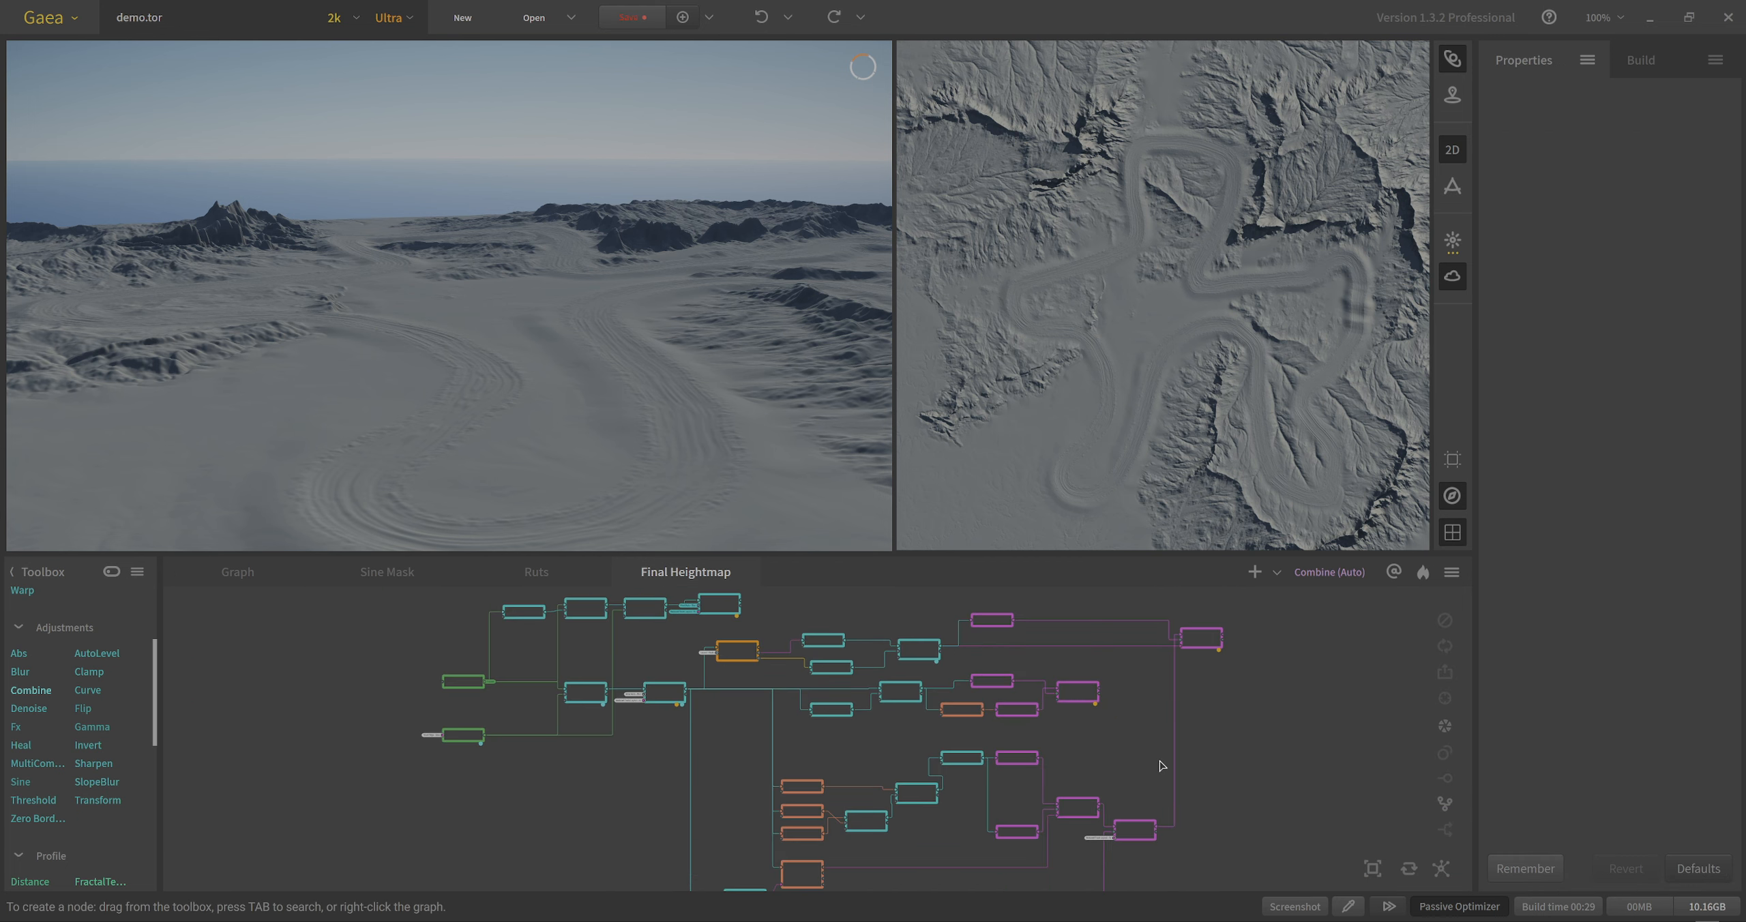
{"action": "scroll", "coordinate": [1074, 727], "scroll_direction": "up", "scroll_amount": 4}
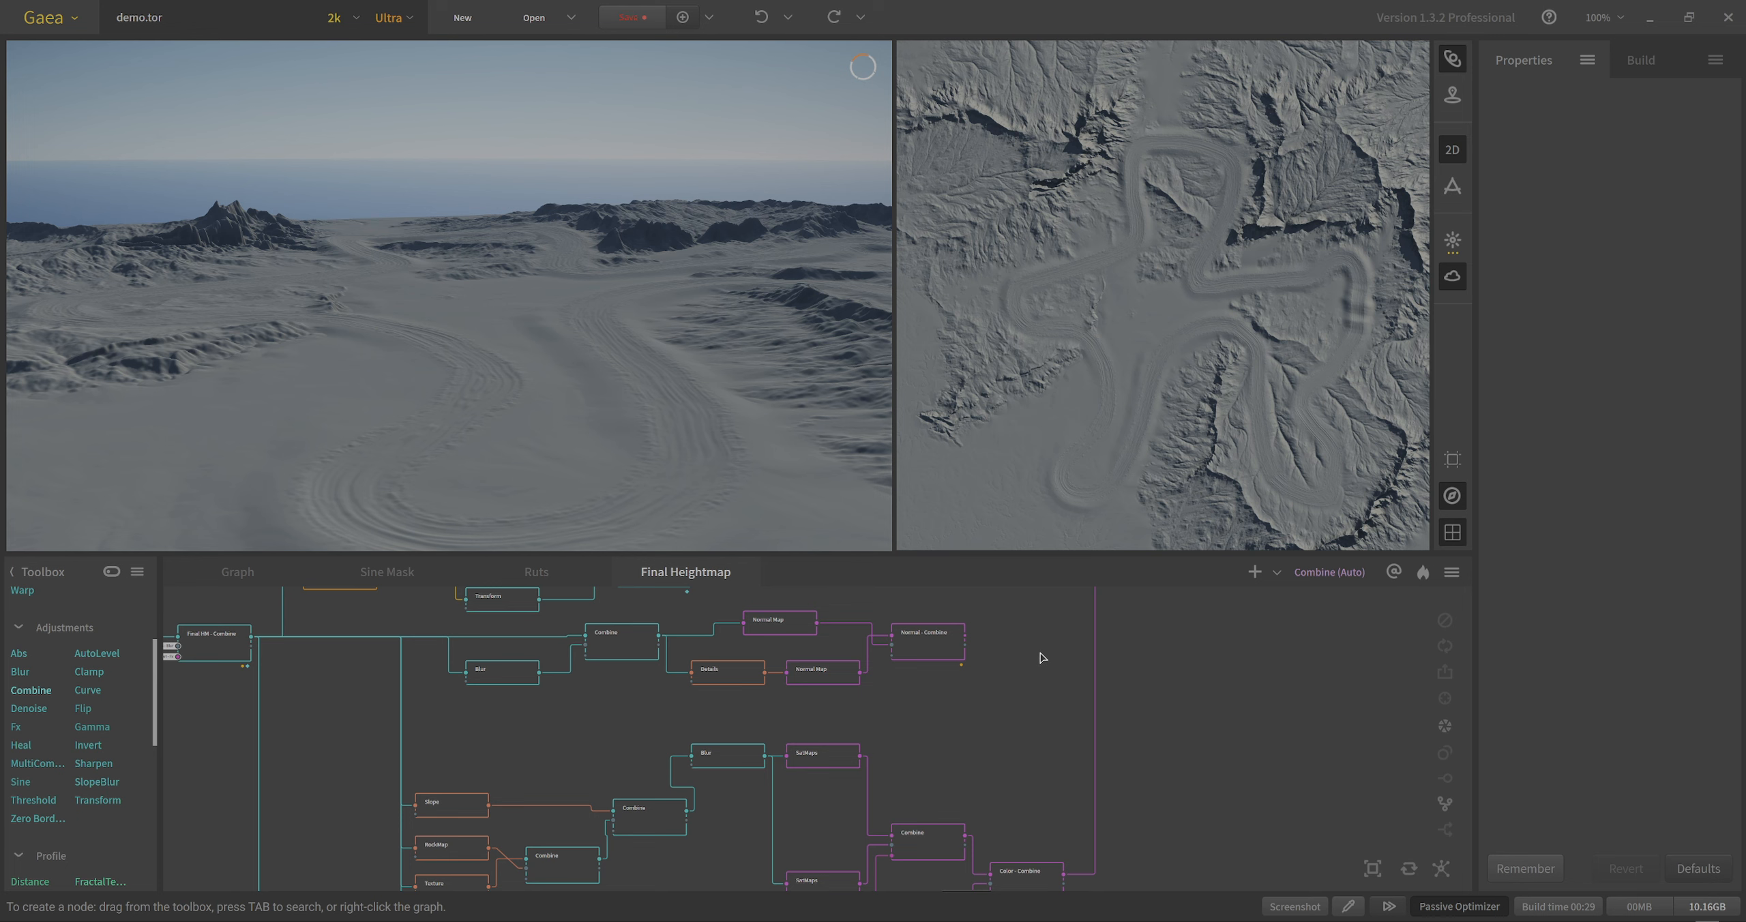
{"action": "middle_click_drag", "start_coordinate": [1079, 725], "coordinate": [986, 787]}
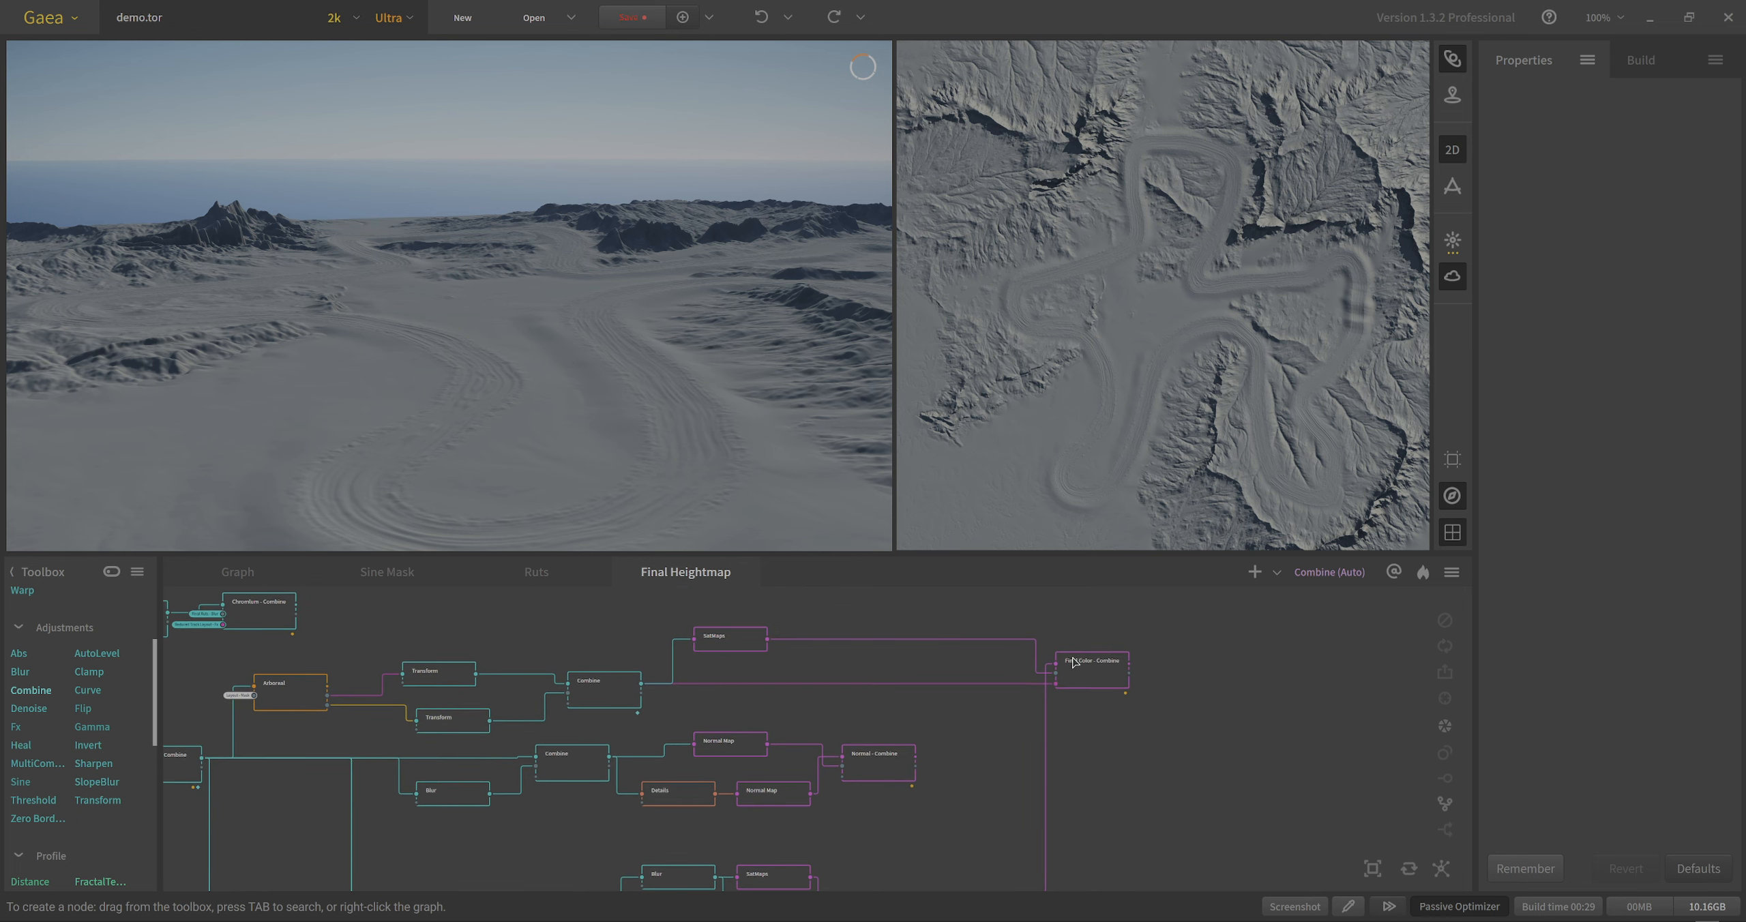
{"action": "left_click", "coordinate": [1085, 673]}
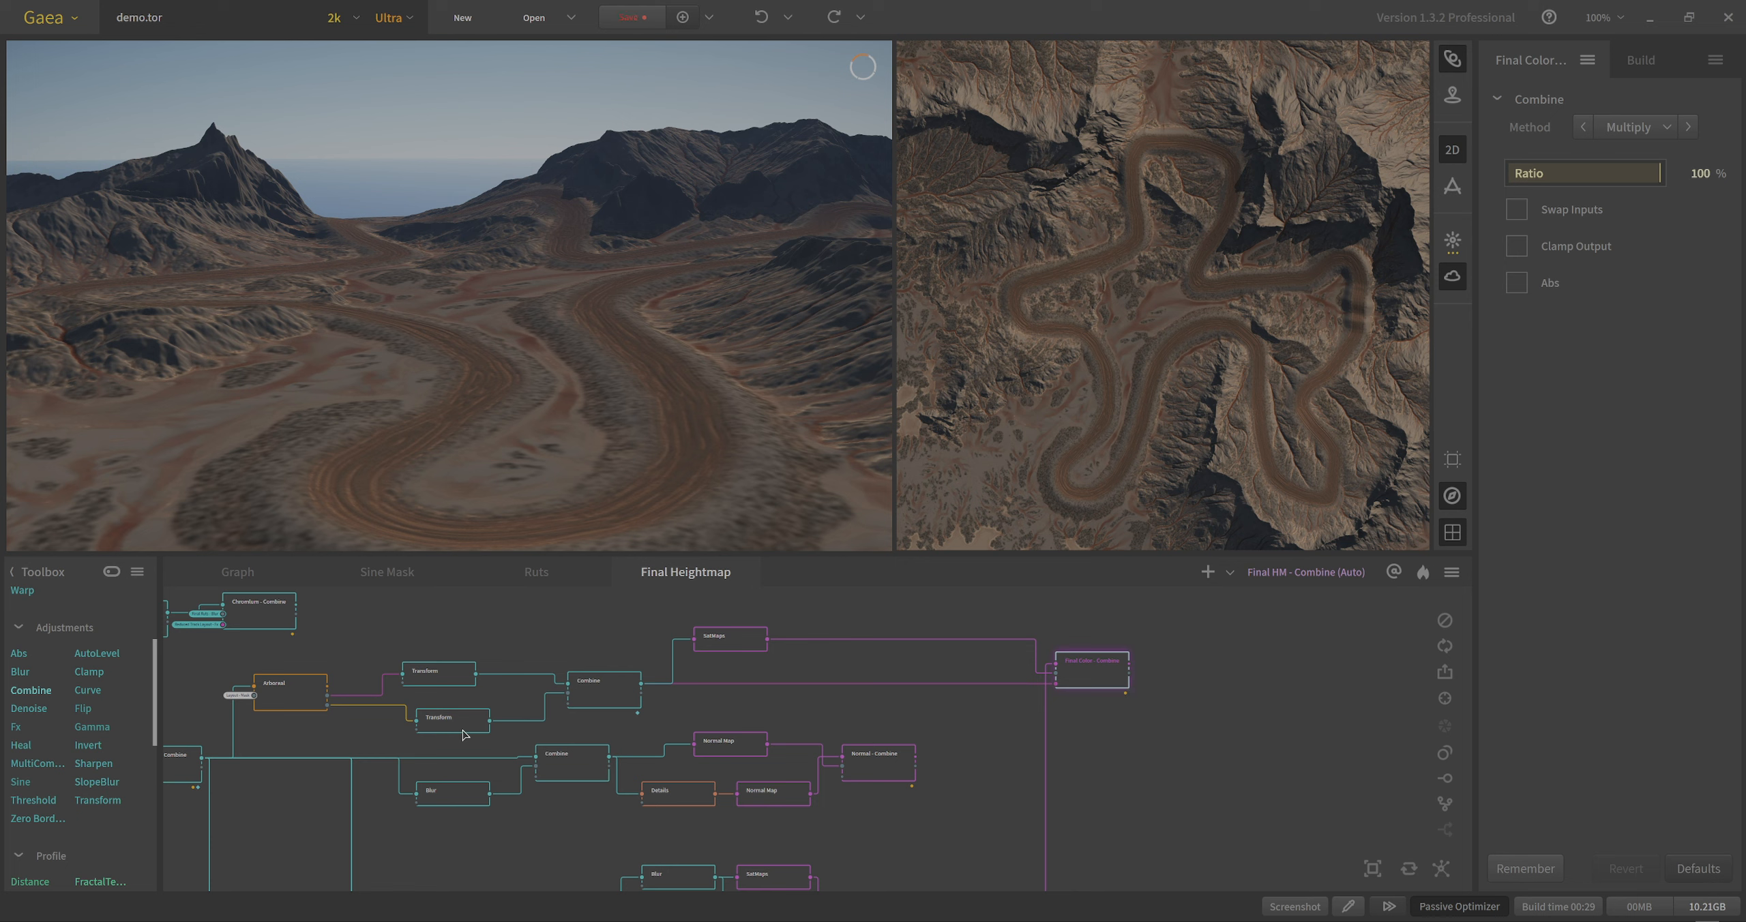
Return to the upper heightmap branch and preview the Chromium - Combine node again.
{"action": "middle_click_drag", "start_coordinate": [276, 686], "coordinate": [833, 777]}
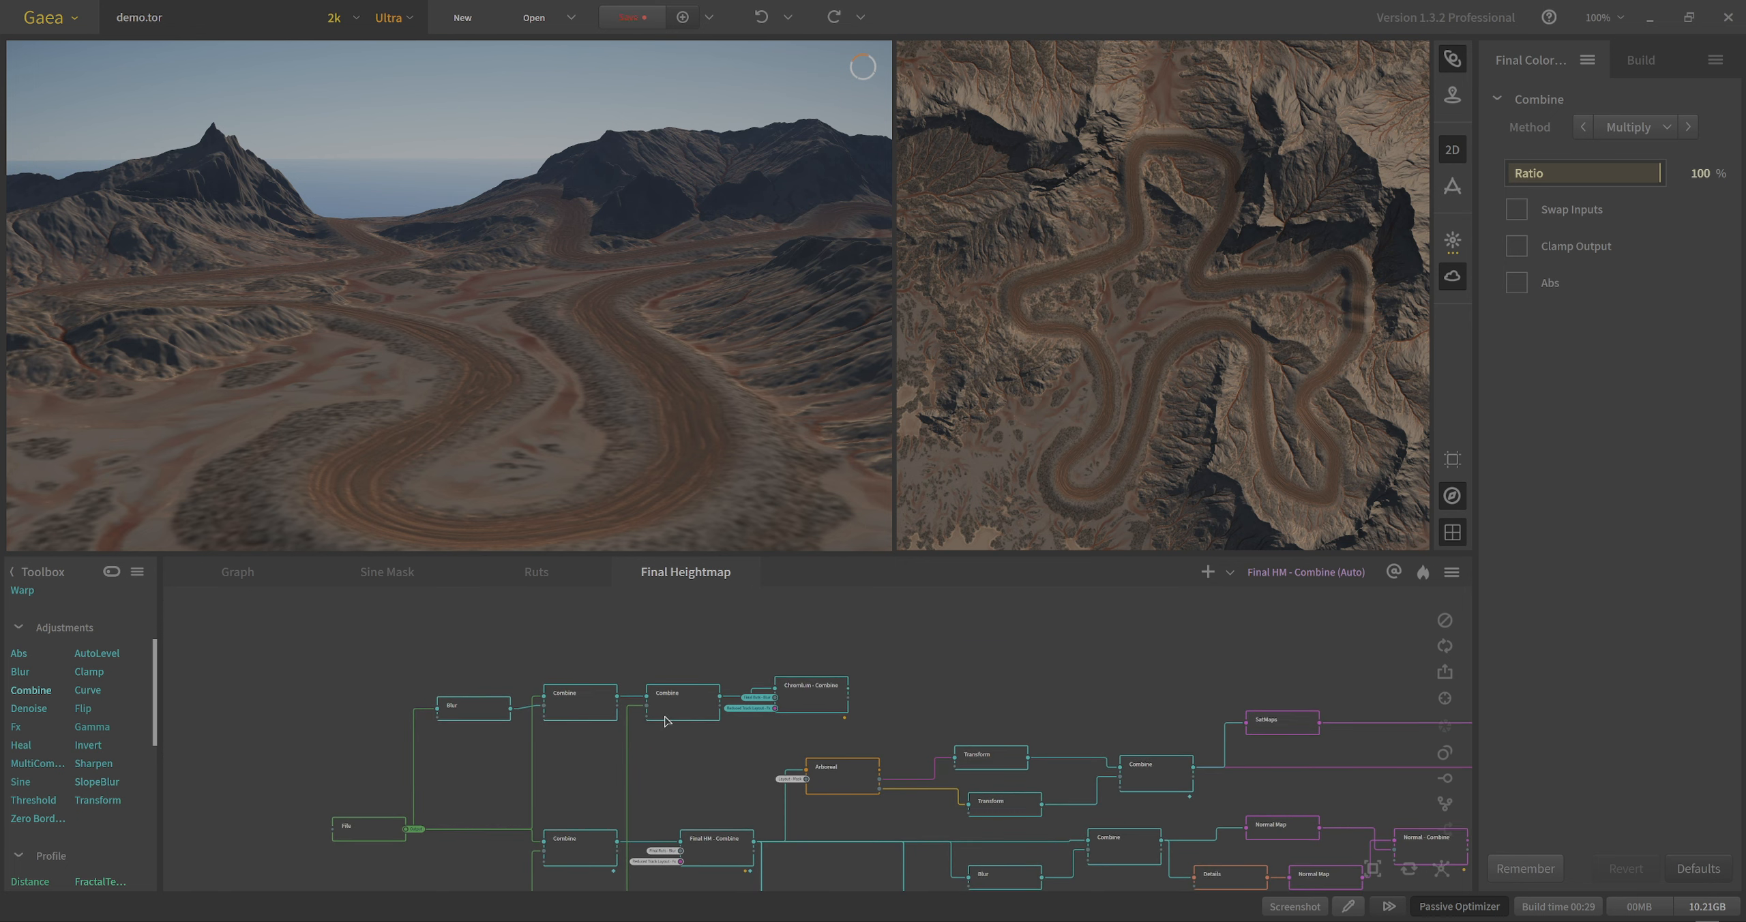
{"action": "scroll", "coordinate": [770, 750], "scroll_direction": "up", "scroll_amount": 2}
{"action": "left_click", "coordinate": [810, 683]}
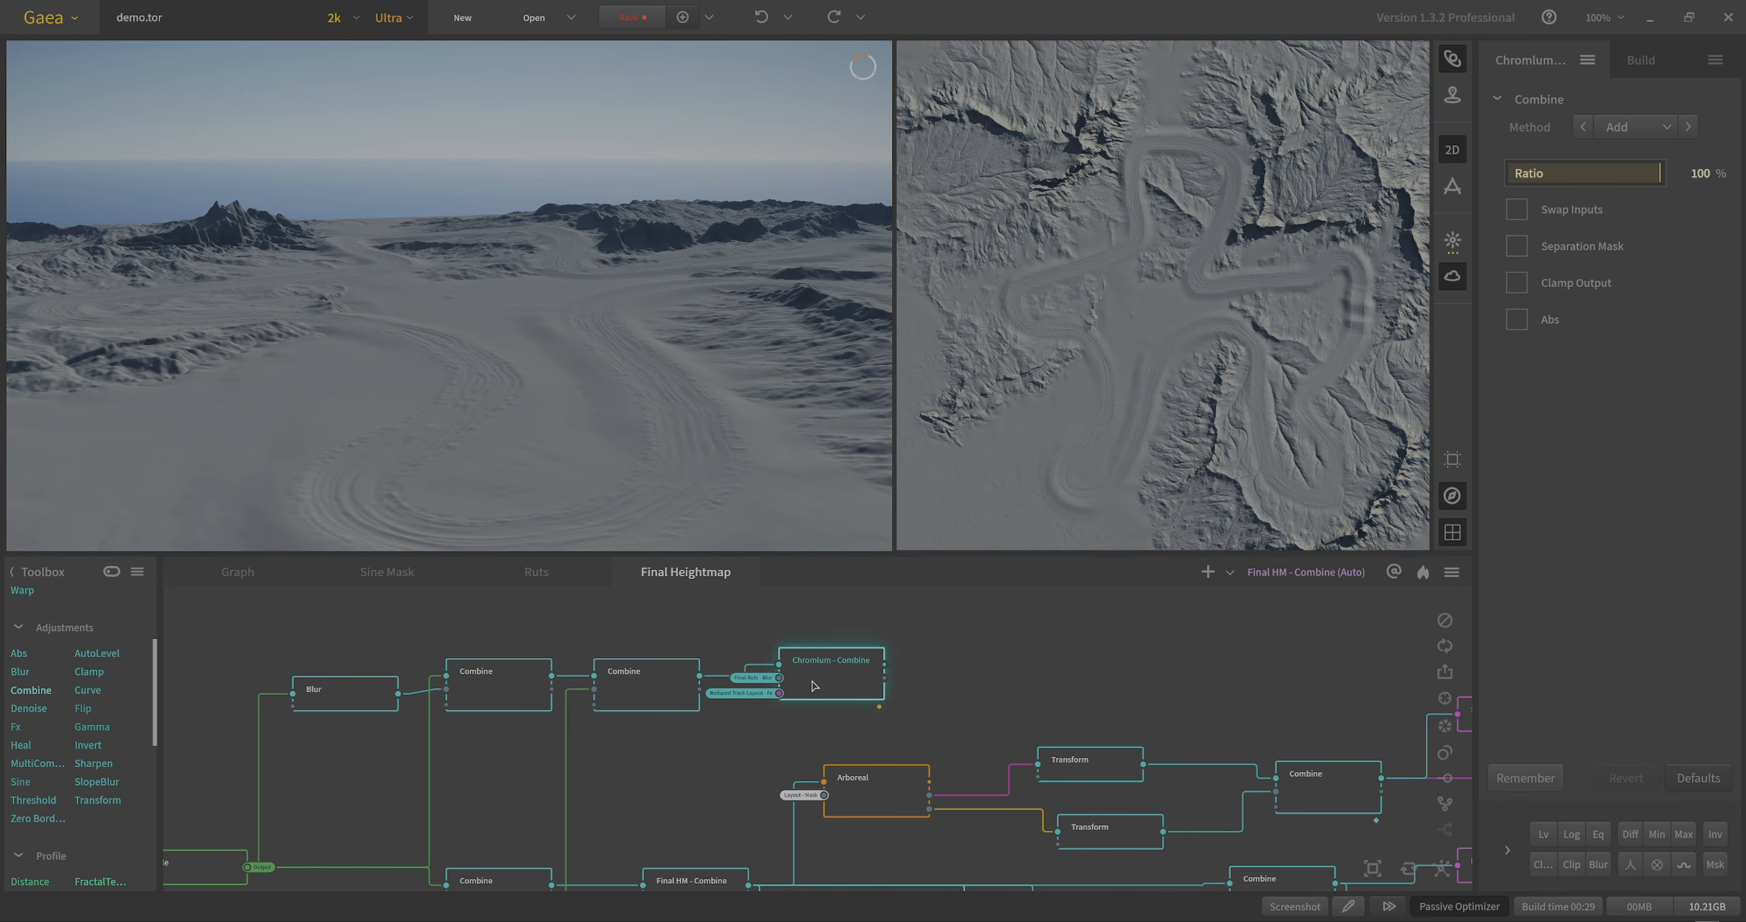